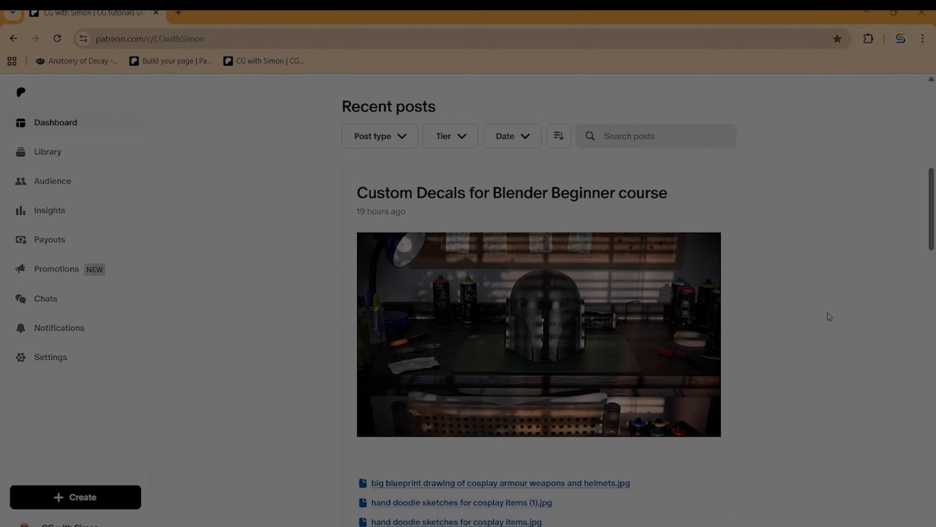
Look through the recent Patreon posts with the custom decals, project booklet and reference images for the Blender beginner course
scroll(828, 313, "down", 6)
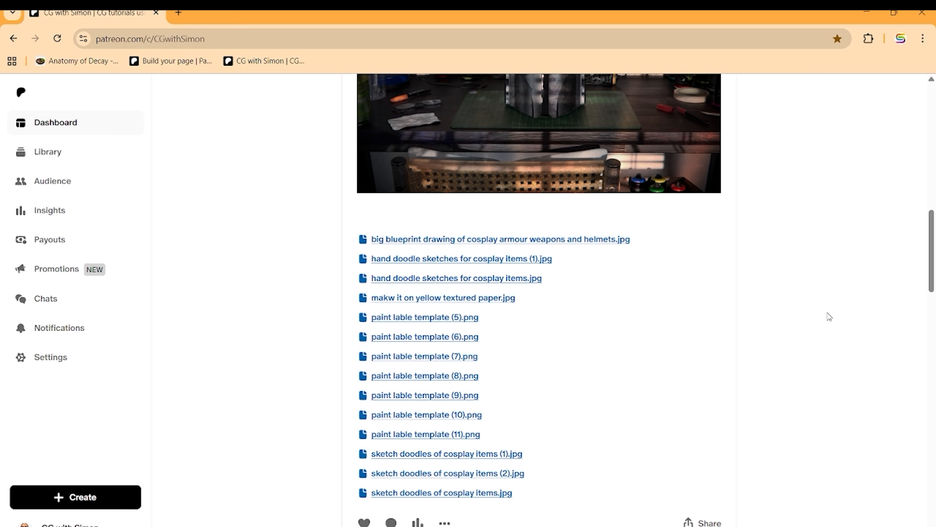
scroll(828, 316, "down", 10)
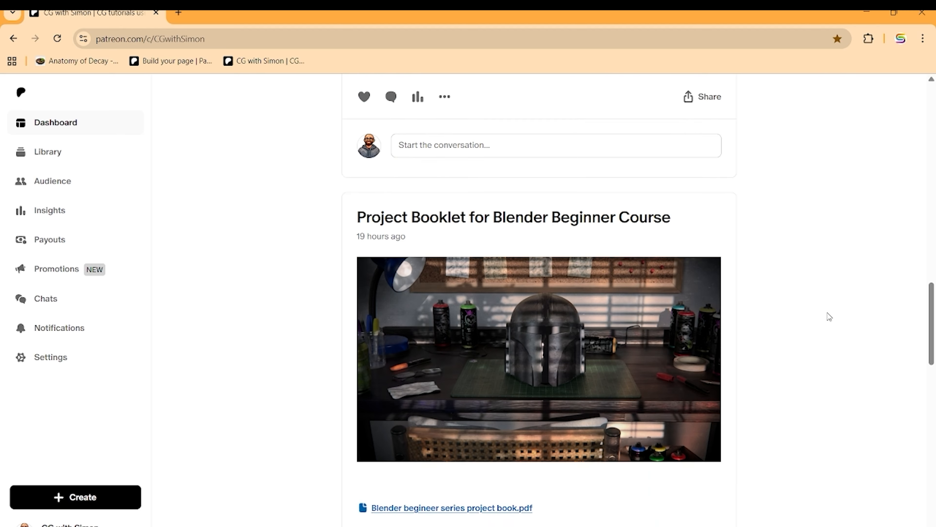
scroll(829, 316, "down", 3)
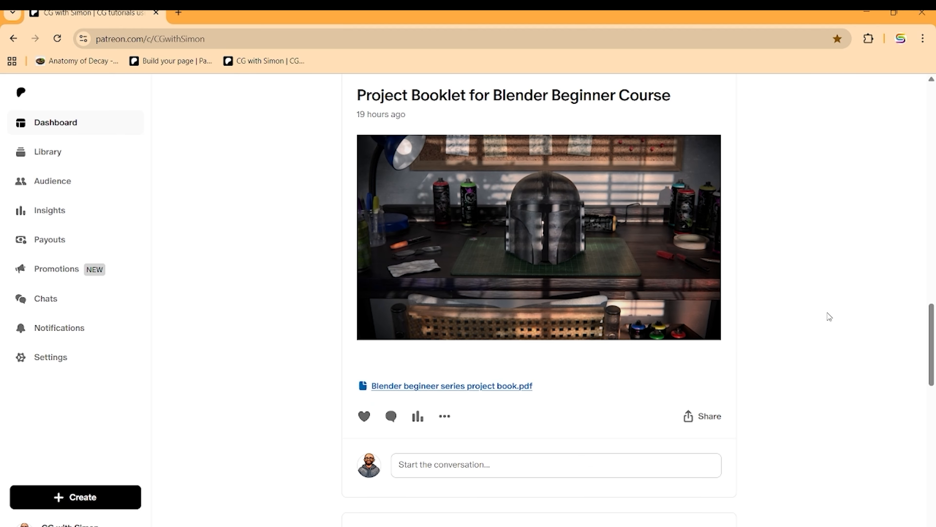
scroll(829, 316, "down", 5)
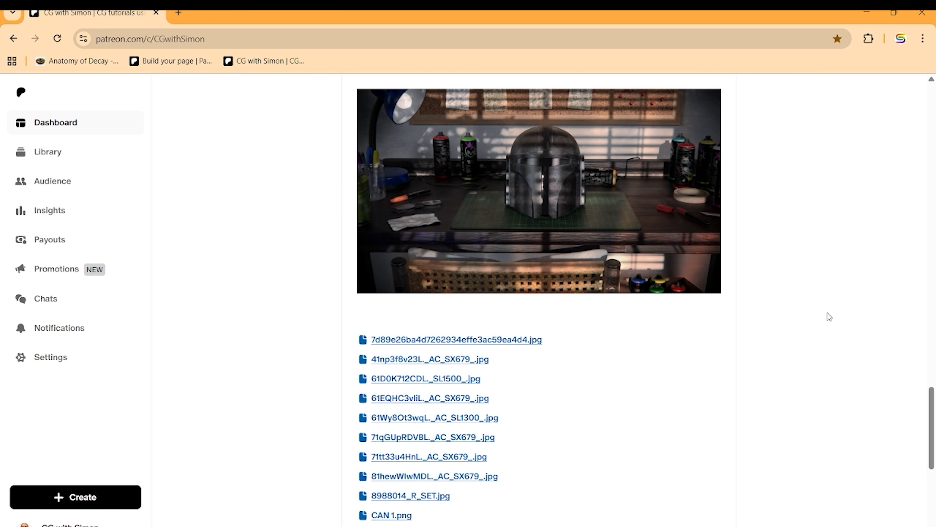
scroll(828, 316, "down", 6)
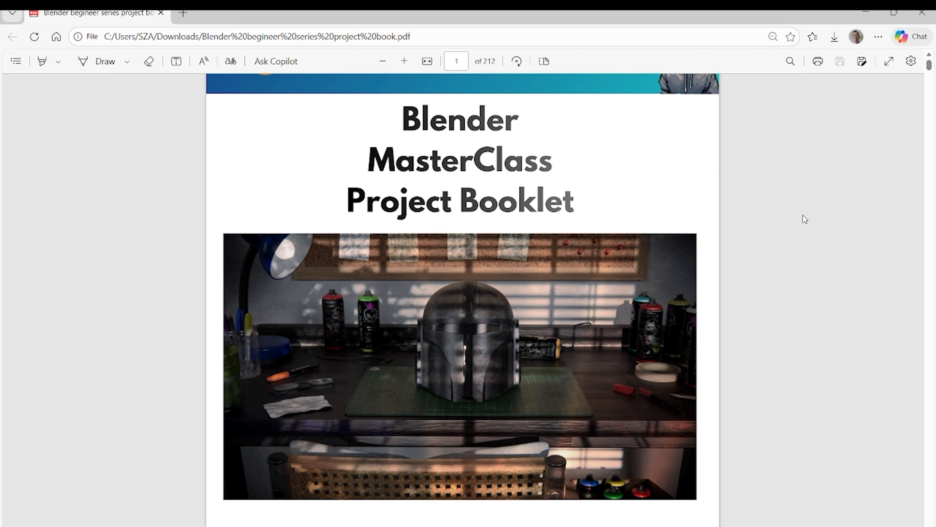
Page through the Blender MasterClass Project Booklet PDF from its cover through the opening pages of Chapter 1: Modelling
scroll(802, 216, "down", 15)
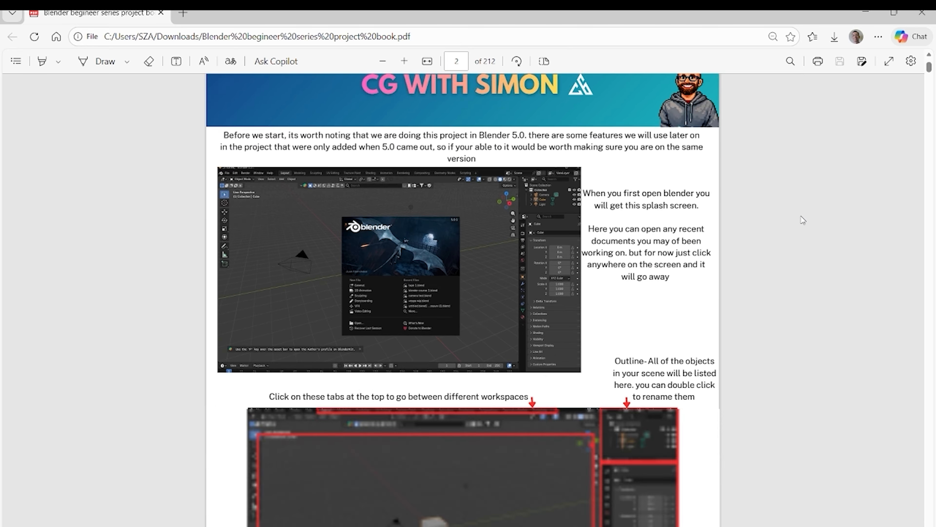
scroll(801, 215, "down", 20)
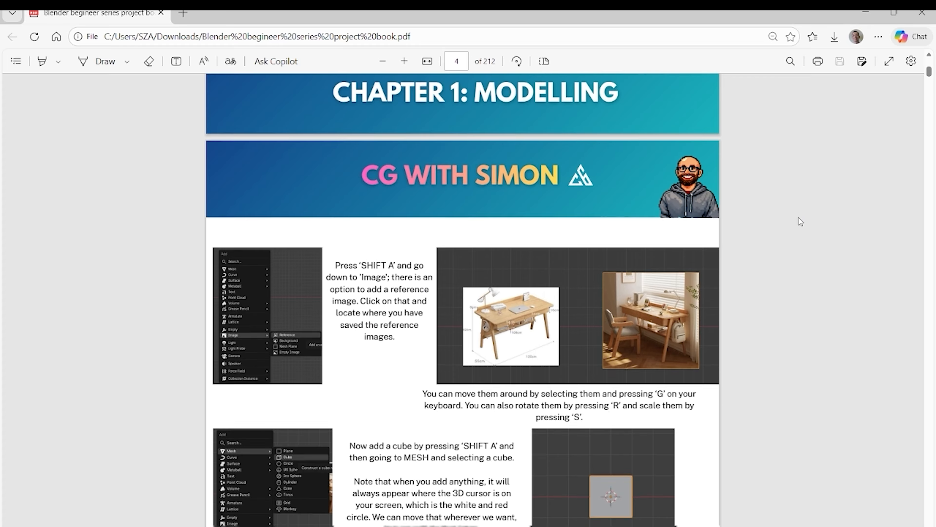
scroll(799, 217, "down", 20)
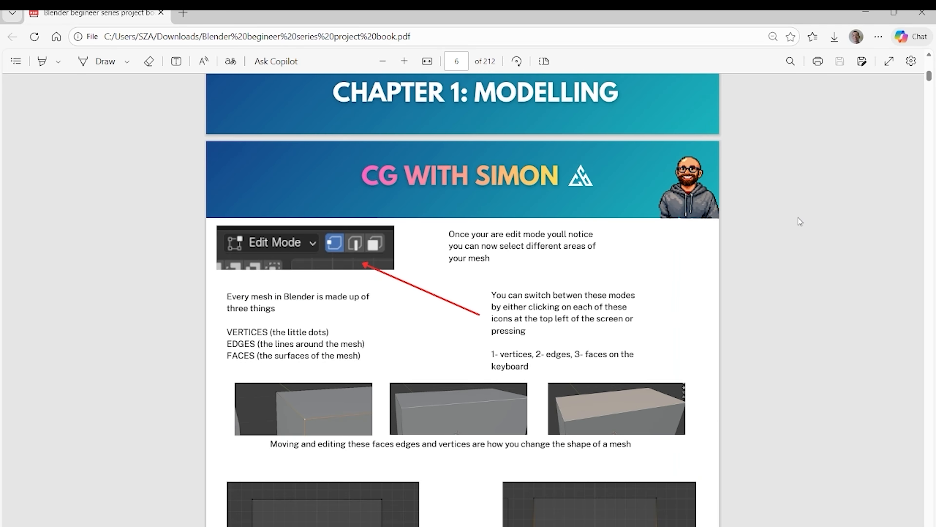
scroll(798, 217, "down", 20)
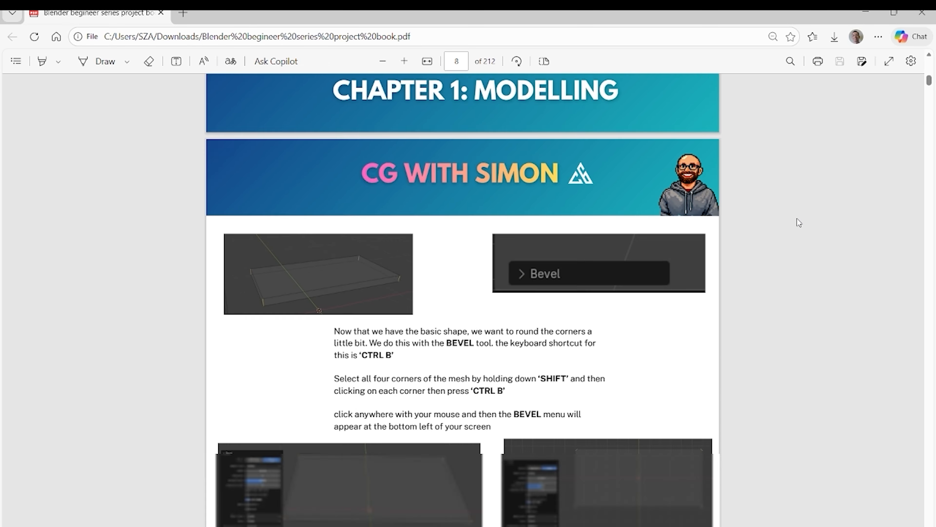
scroll(798, 223, "down", 20)
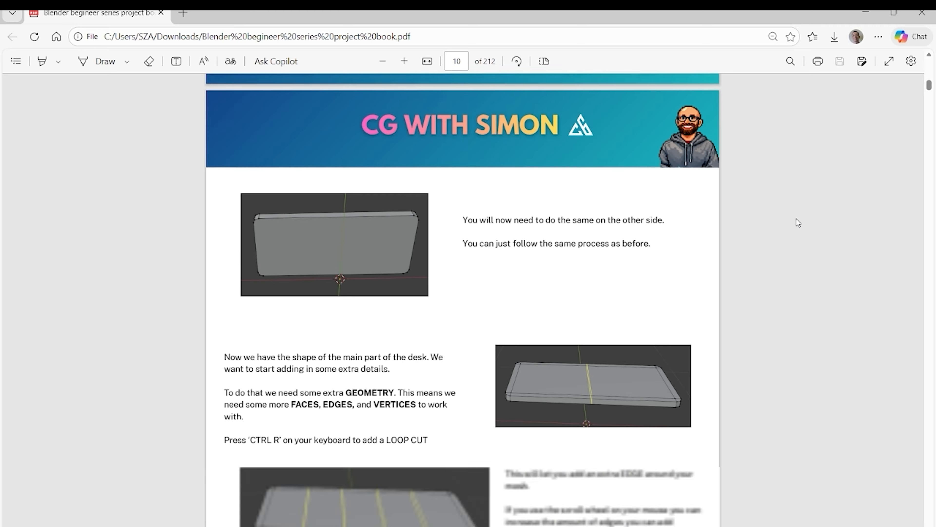
scroll(798, 223, "down", 20)
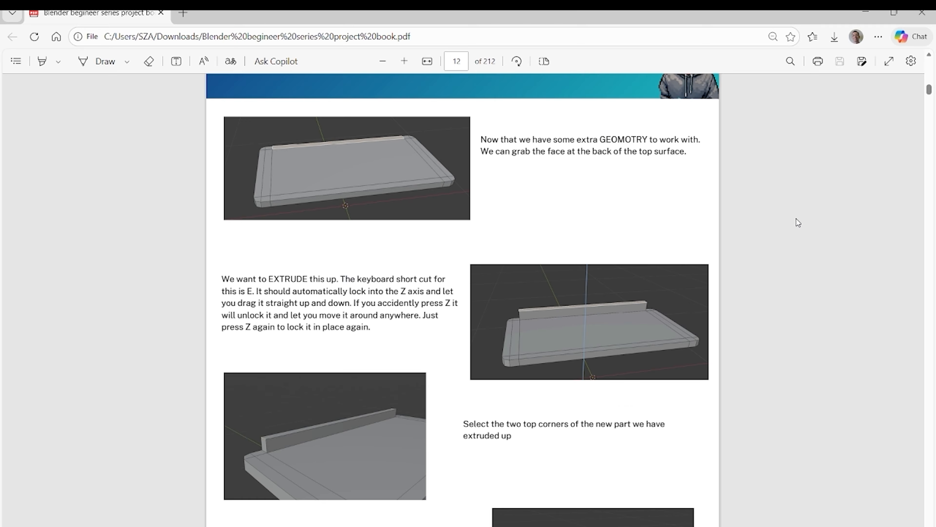
scroll(796, 218, "down", 15)
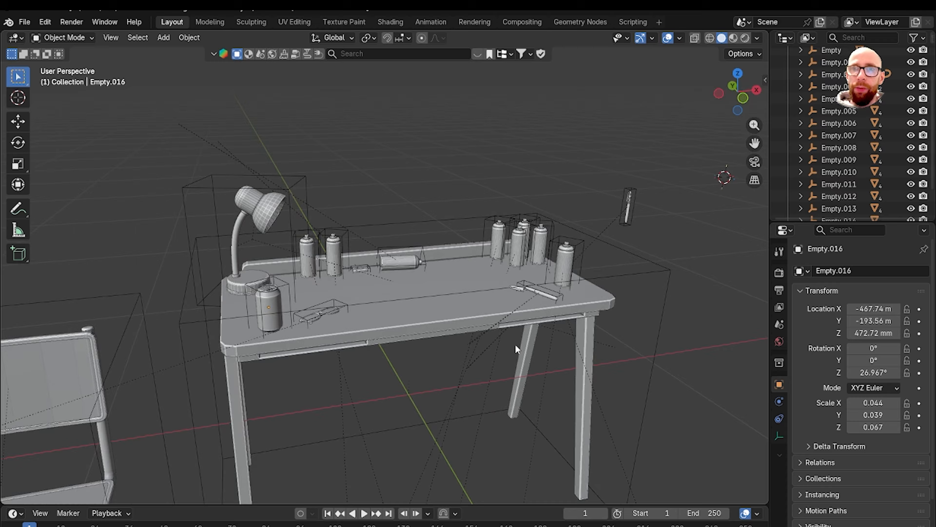
Switch to Blender and inspect the desk model with its lamp, drink can, glasses, pen and spray cans from several angles
mouse_move(515, 344)
middle_mouse_down()
mouse_move(514, 328)
mouse_move(544, 336)
mouse_move(530, 339)
mouse_move(537, 343)
mouse_move(522, 328)
mouse_move(525, 350)
mouse_move(505, 323)
mouse_move(332, 312)
middle_mouse_up()
scroll(537, 343, "up", 3)
scroll(505, 323, "down", 2)
middle_click_drag(440, 312, 415, 324)
scroll(482, 326, "up", 4)
scroll(371, 320, "up", 3)
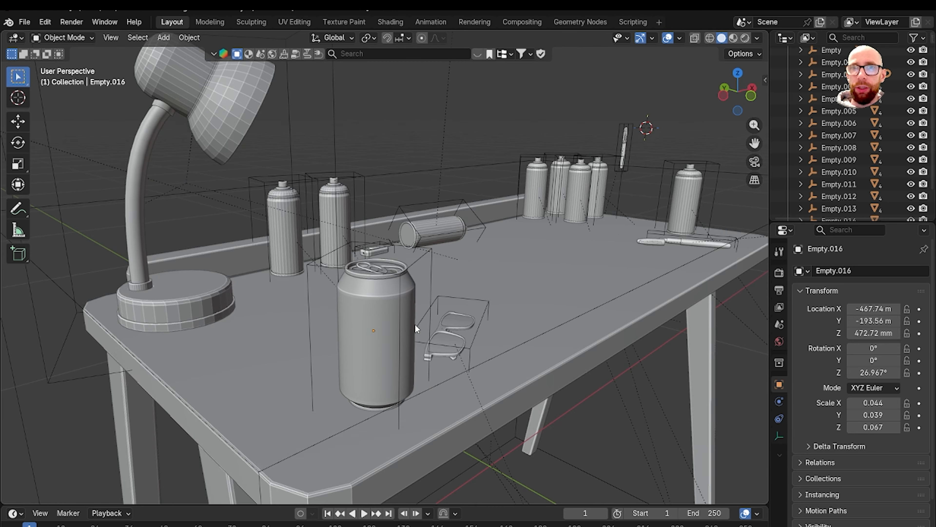
scroll(557, 292, "down", 1)
middle_click_drag(556, 293, 476, 305)
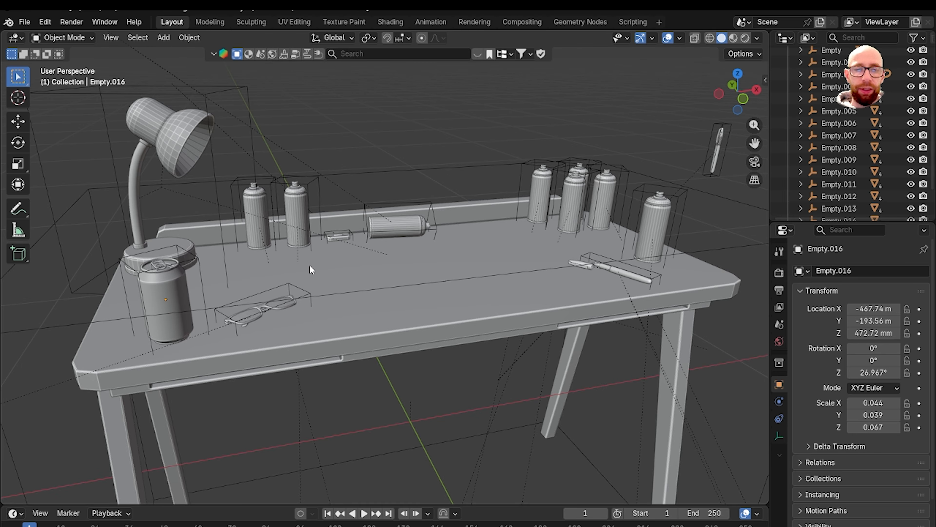
Add the glass jar photo as a reference image at the 3D cursor, aligned to the front view
key("grave")
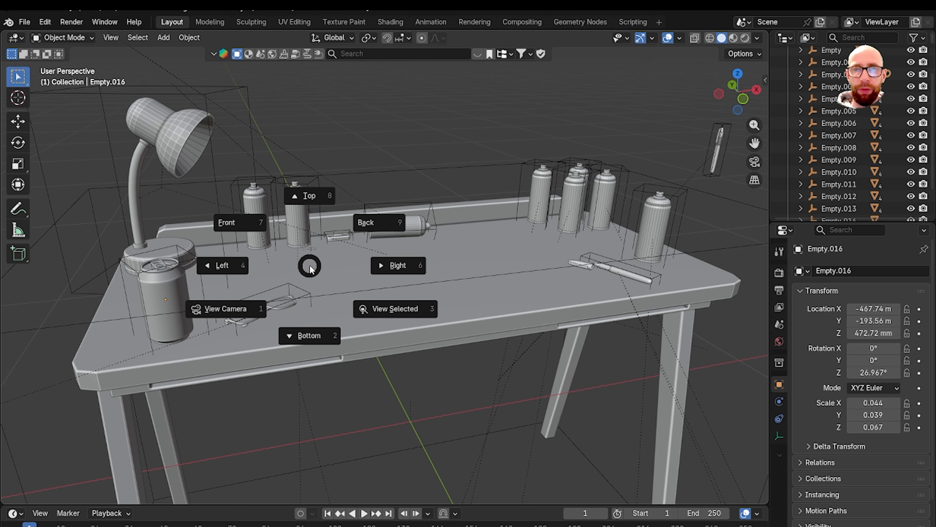
left_click(254, 238)
scroll(377, 290, "down", 5)
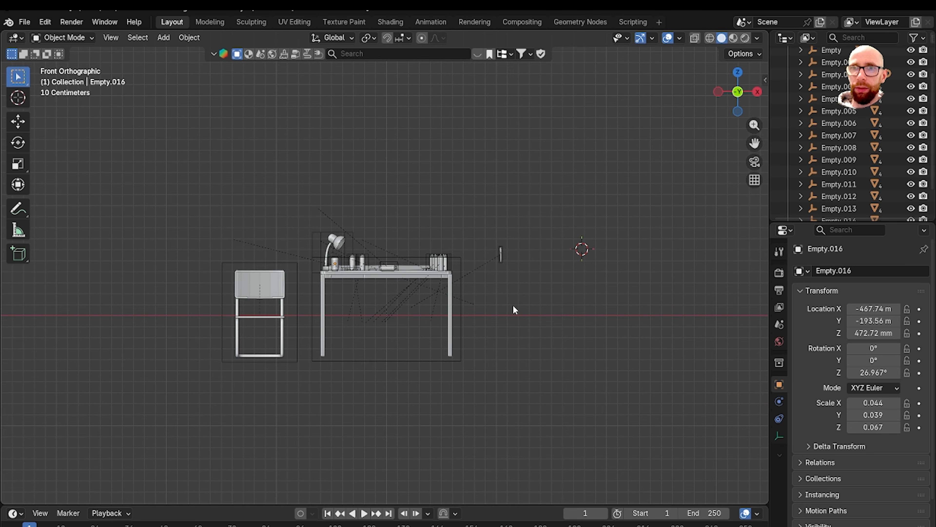
middle_click_drag(515, 310, 479, 311, "shift")
key("shift+a")
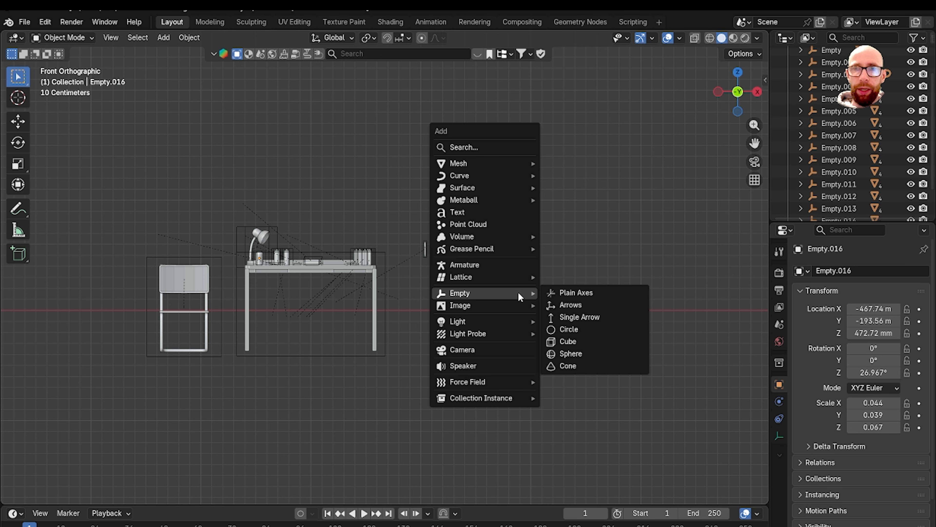
key("Escape")
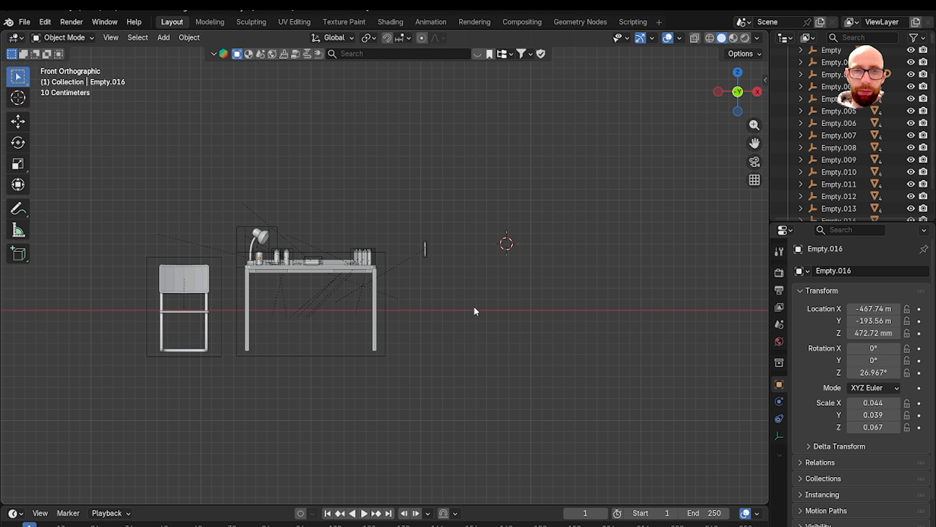
key("shift+a")
mouse_move(472, 319)
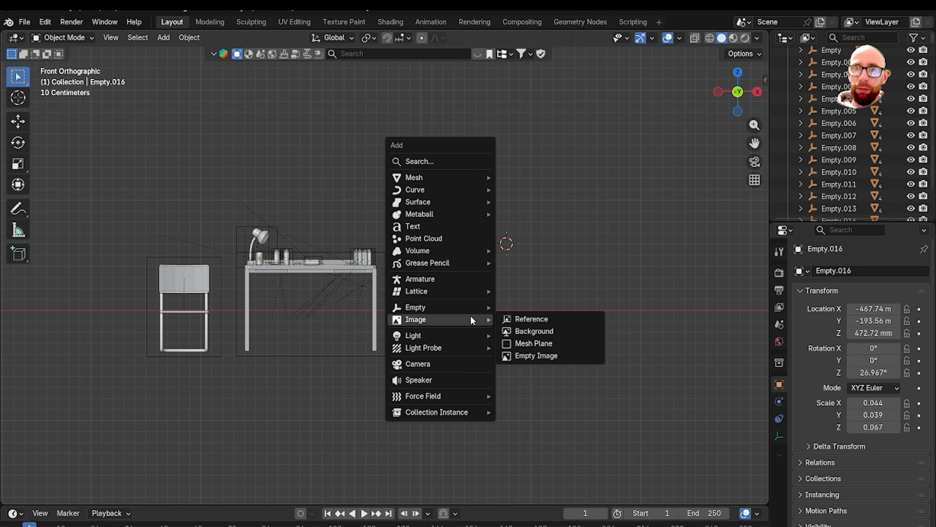
left_click(531, 319)
double_click(314, 136)
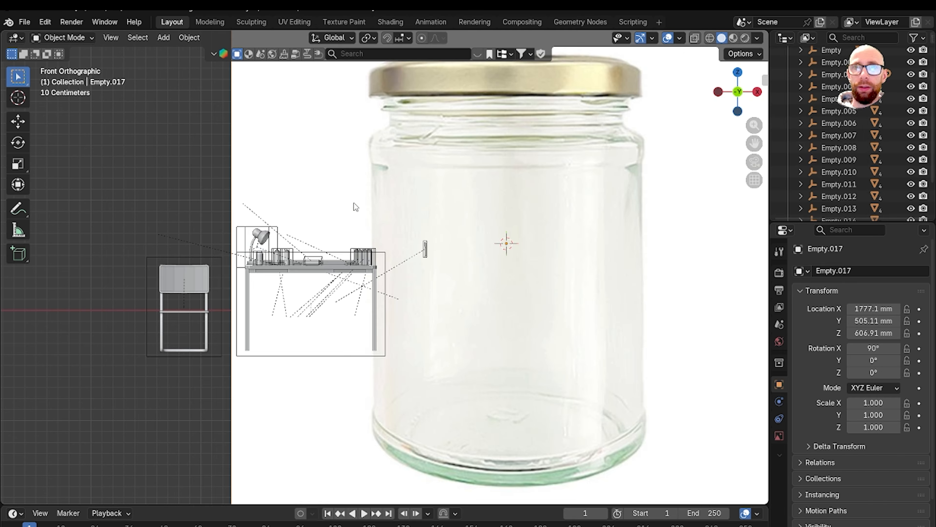
Scale the jar reference image down to about 0.103 of its size
scroll(354, 203, "down", 4)
middle_click_drag(396, 270, 355, 277, "shift")
scroll(358, 286, "up", 2)
key("s")
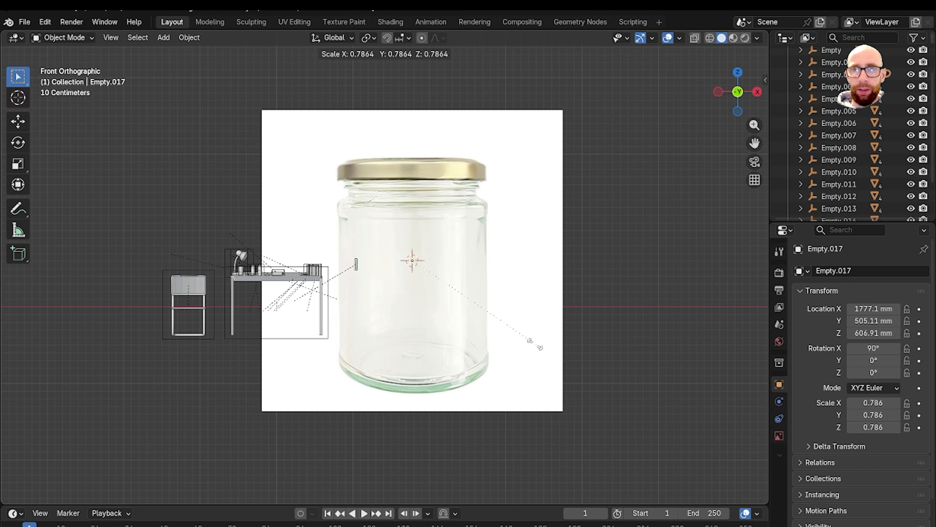
left_click(428, 271)
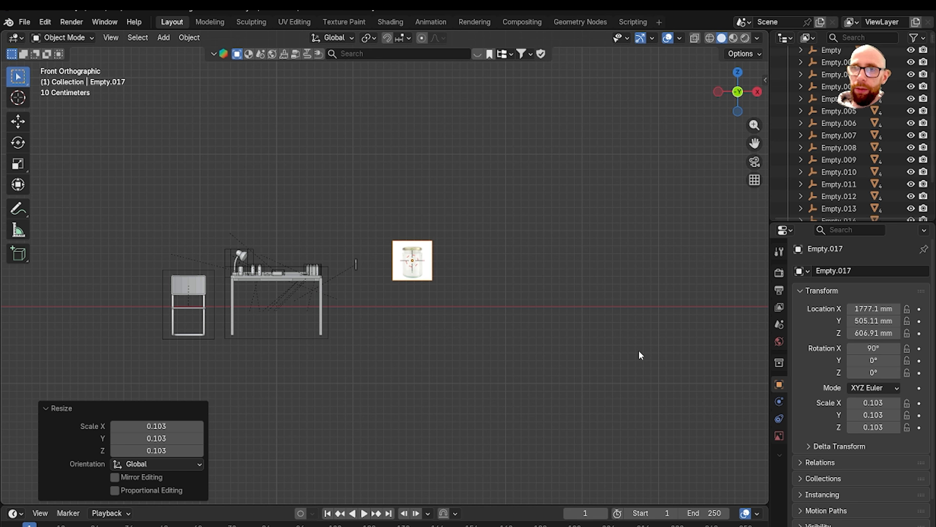
Enable opacity for the jar reference image and set it to 0.250
left_click(779, 436)
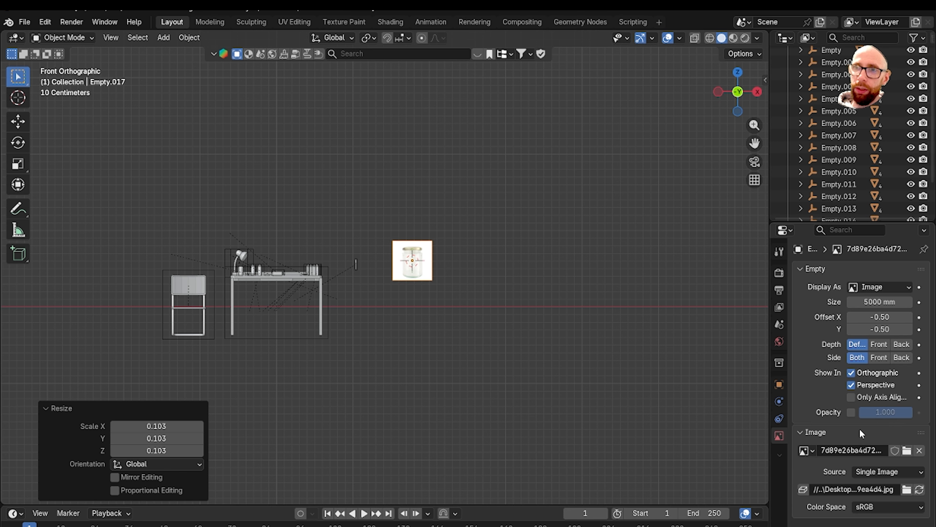
left_click(851, 413)
left_click_drag(907, 411, 868, 412)
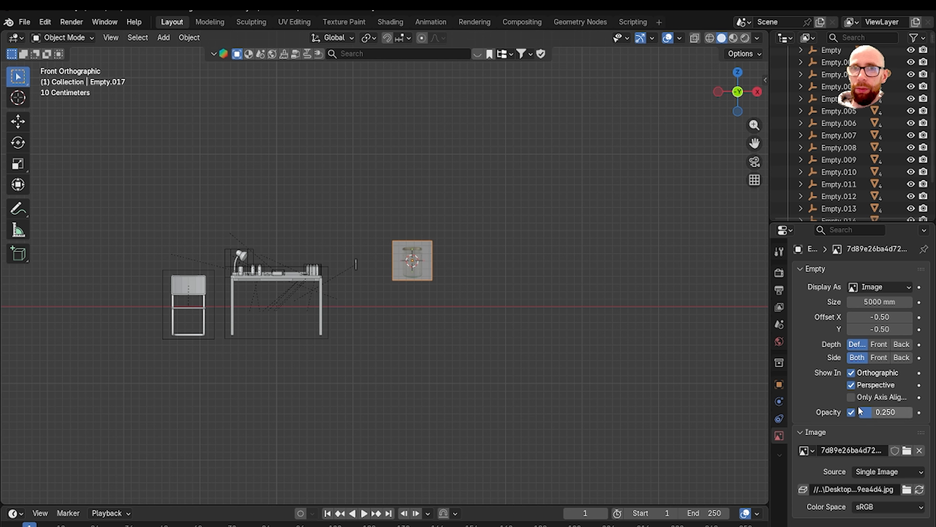
Move the jar reference image back about 1231 mm along the Y axis
middle_click_drag(524, 323, 397, 292)
scroll(516, 314, "up", 4)
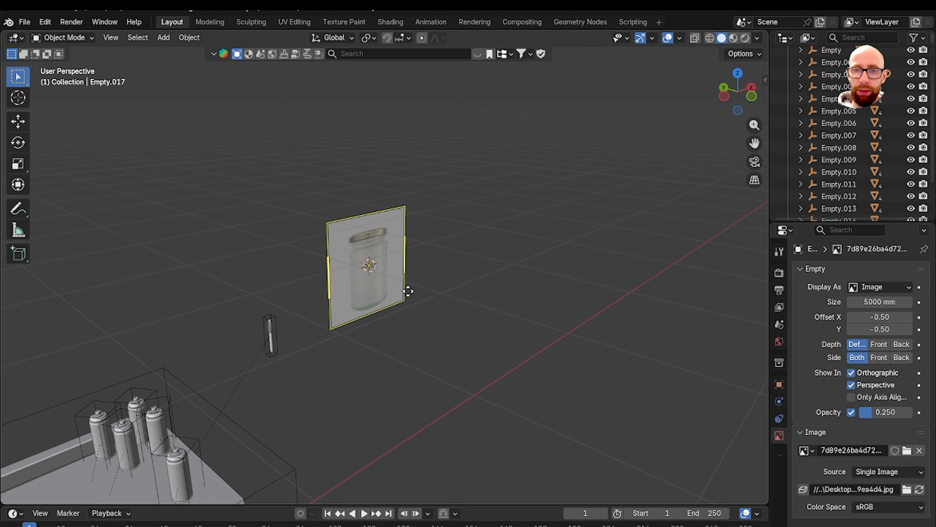
key("g")
key("y")
left_click(277, 234)
Return to the front view, deselect the jar image and add a cube mesh at the 3D cursor
key("grave")
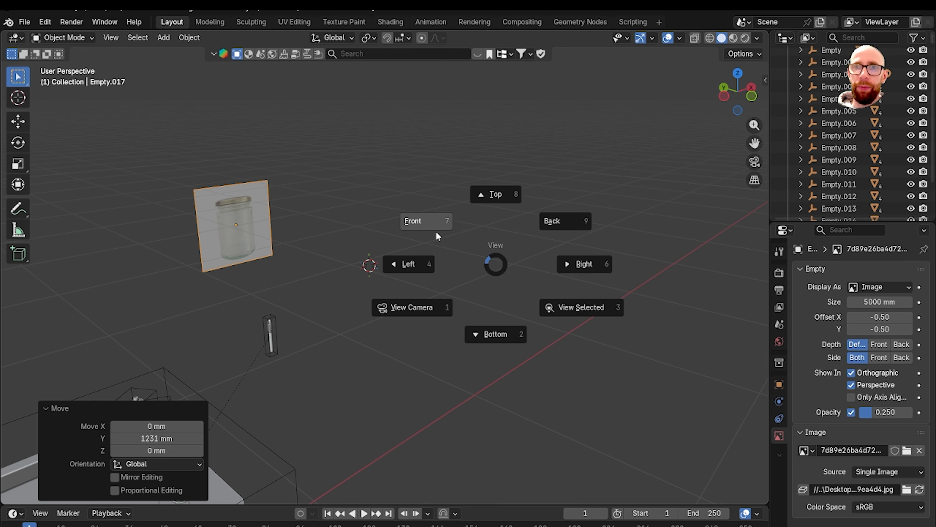
left_click(432, 227)
middle_click_drag(402, 263, 510, 316, "shift")
scroll(511, 316, "up", 4)
left_click(506, 318)
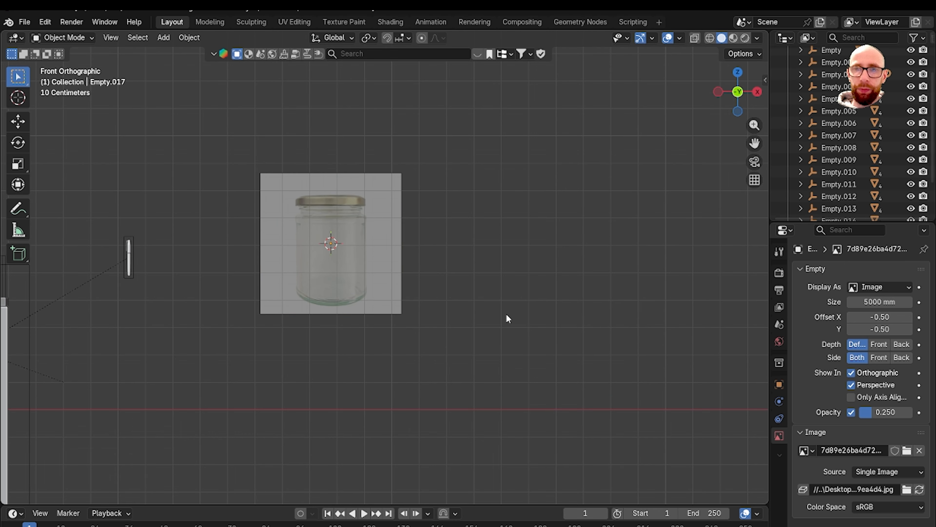
key("shift+a")
mouse_move(459, 172)
left_click(547, 183)
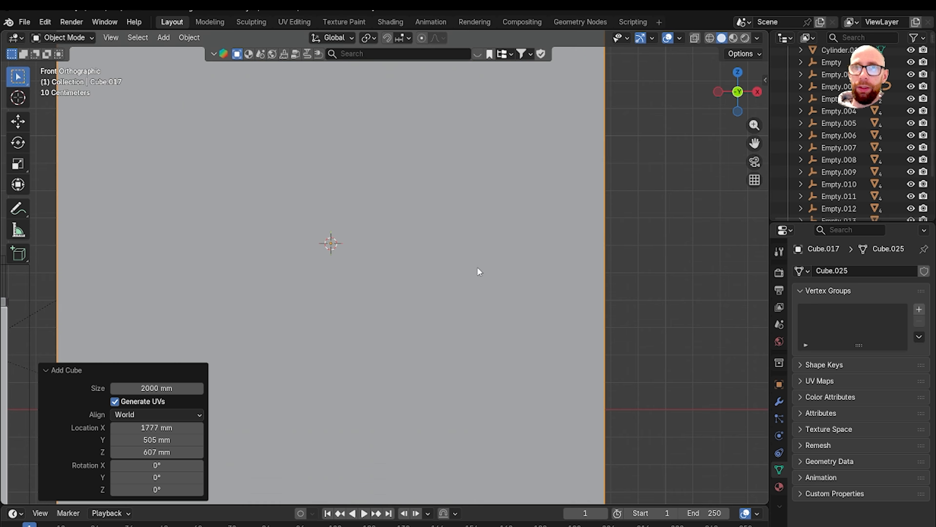
Set the cube's Z dimension to 130 mm
scroll(476, 286, "down", 4)
key("n")
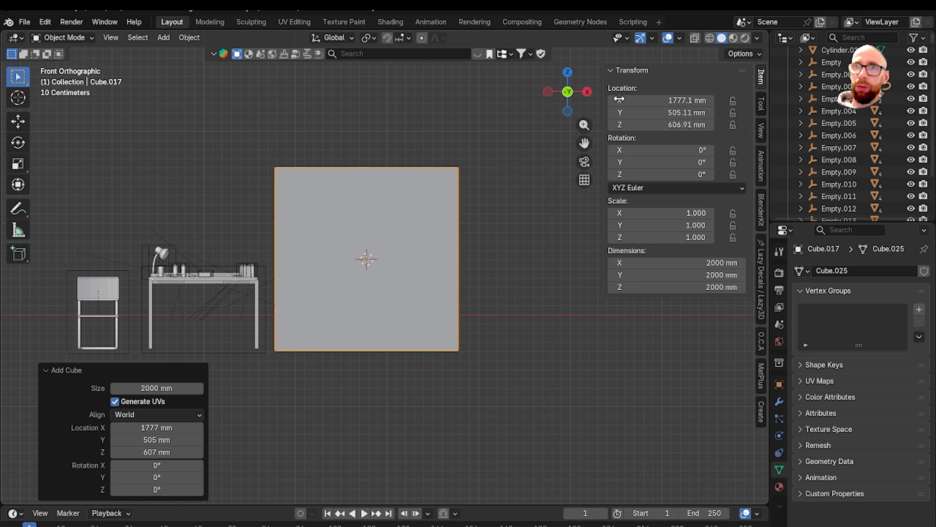
left_click(699, 287)
type("1")
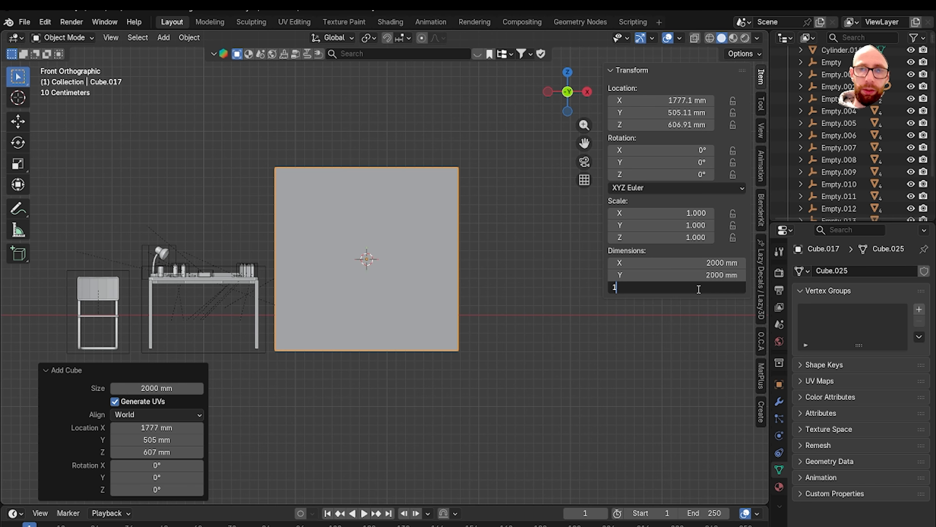
type("30")
key("Return")
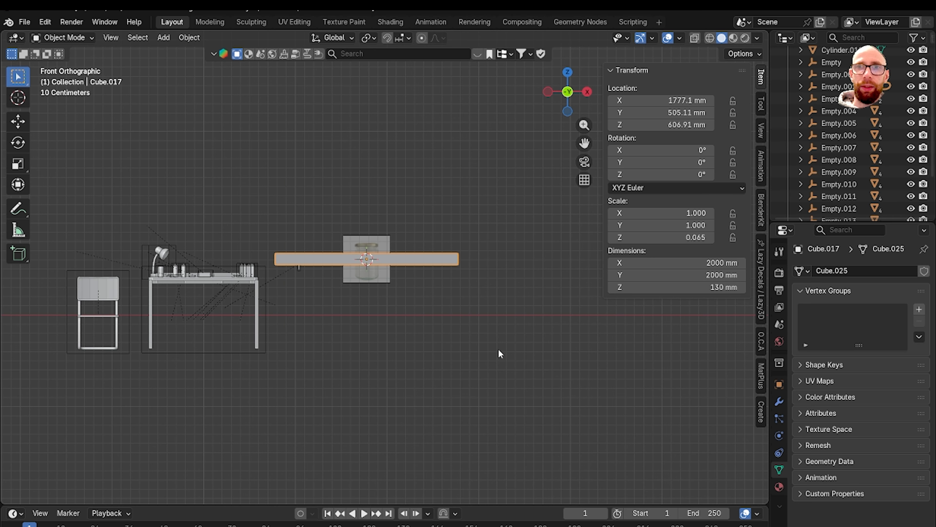
scroll(674, 356, "up", 4)
scroll(558, 350, "down", 2)
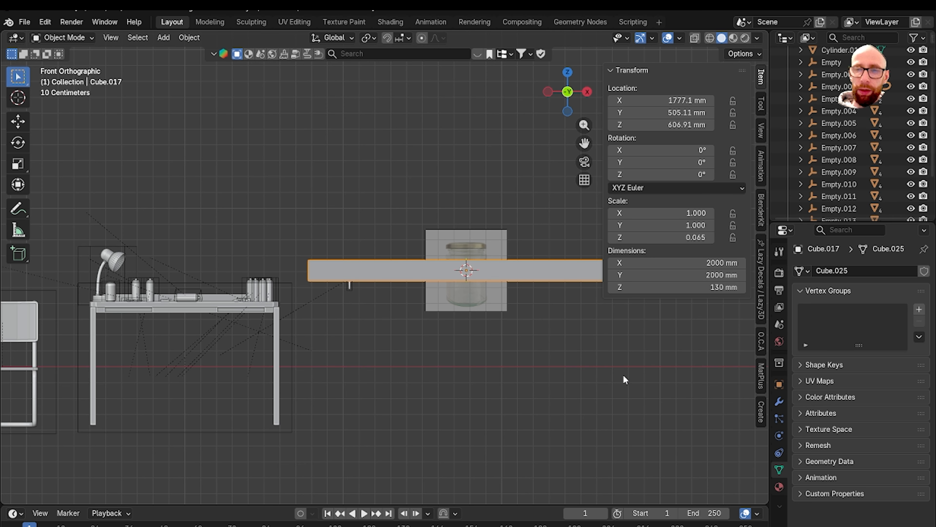
key("n")
Switch to wireframe display and scale the jar reference image down to roughly match the cube's height
scroll(599, 351, "up", 4)
key("shift+z")
scroll(516, 332, "up", 2)
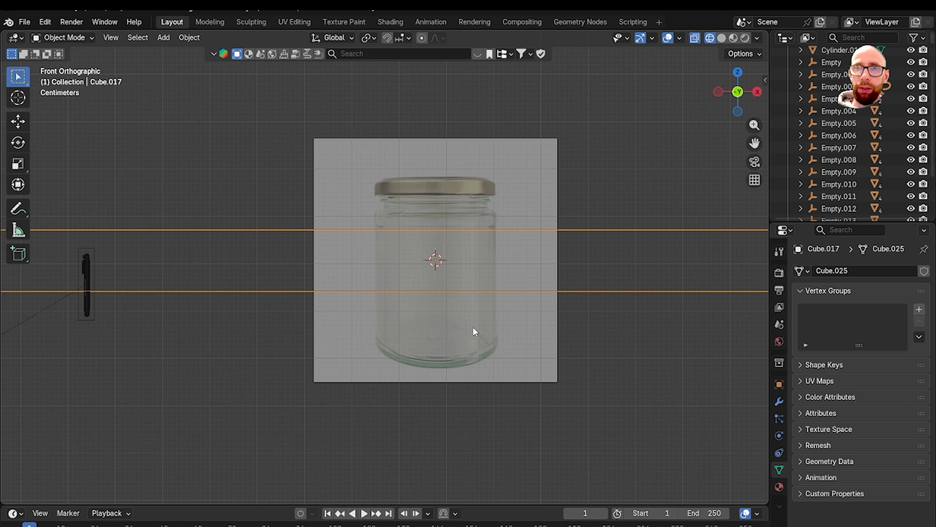
scroll(475, 330, "up", 1)
left_click(541, 351)
key("s")
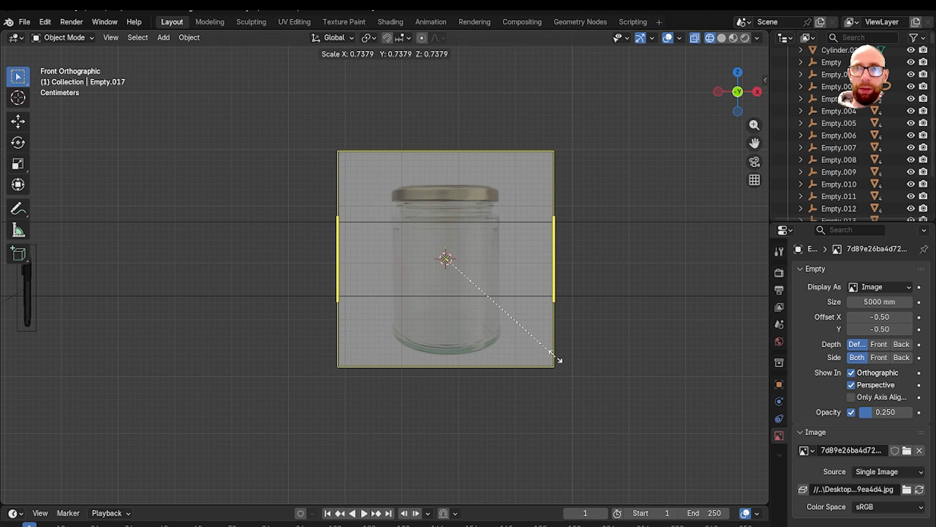
left_click(497, 309)
scroll(497, 309, "up", 3)
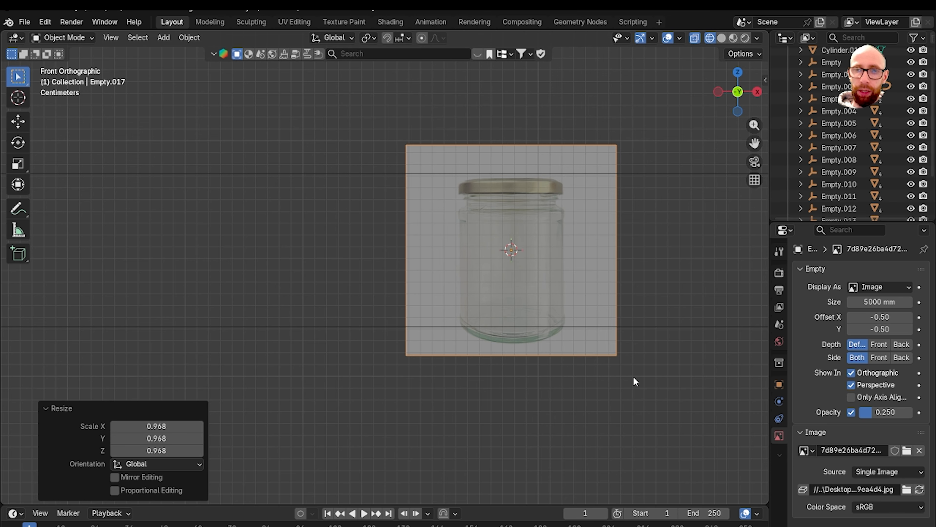
Move and scale down the jar reference image until the jar fits between the guide cube's upper and lower edges
key("g")
left_click(588, 363)
key("s")
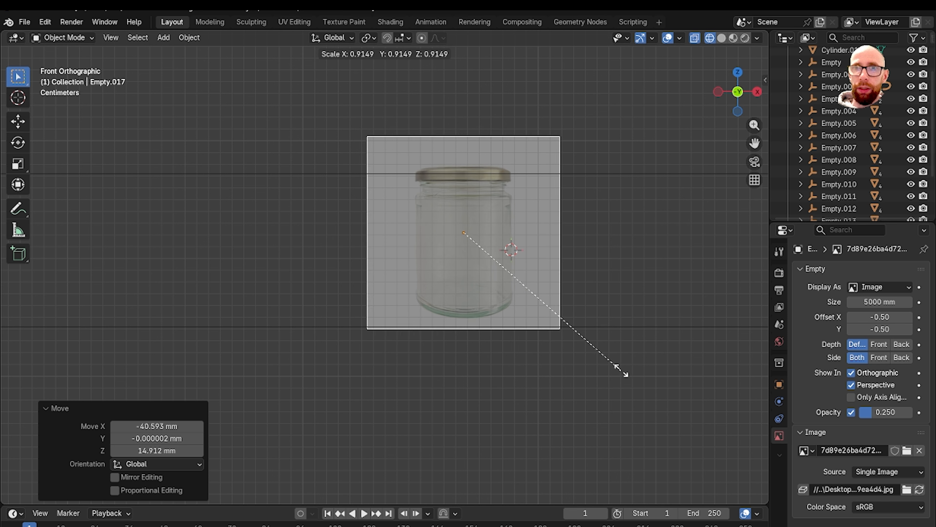
left_click(620, 370)
key("g")
left_click(605, 380)
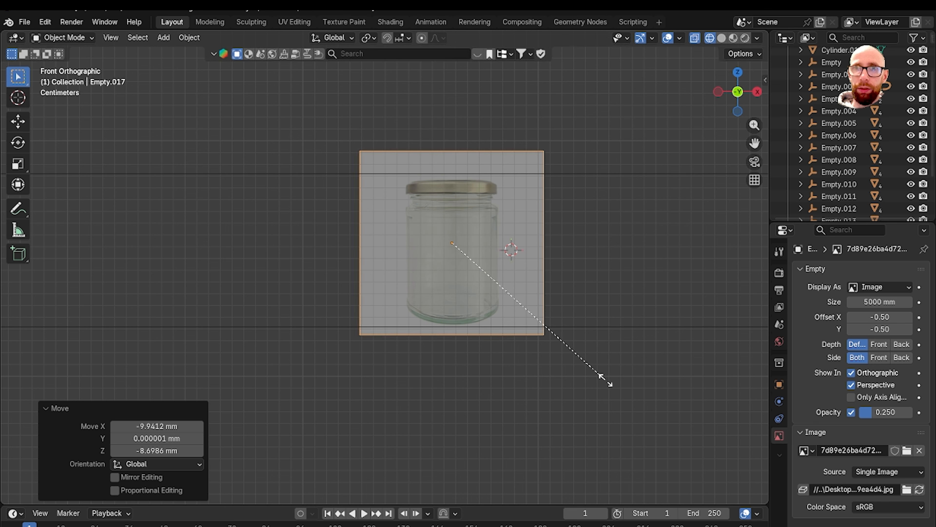
left_click(626, 386)
Delete the 130 mm guide cube and return to the front view of the jar reference image
scroll(590, 365, "down", 5)
middle_click_drag(565, 344, 536, 283)
scroll(519, 352, "down", 3)
left_click(500, 262)
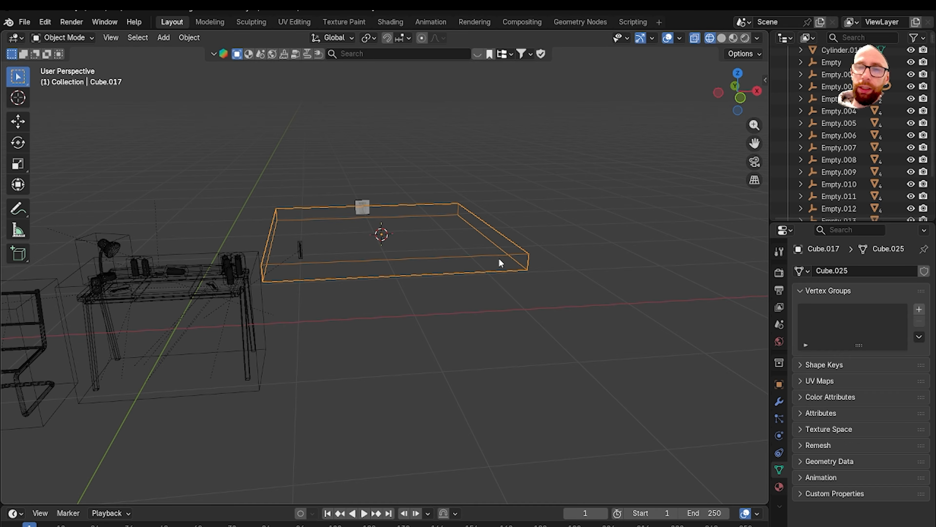
key("Delete")
key("grave")
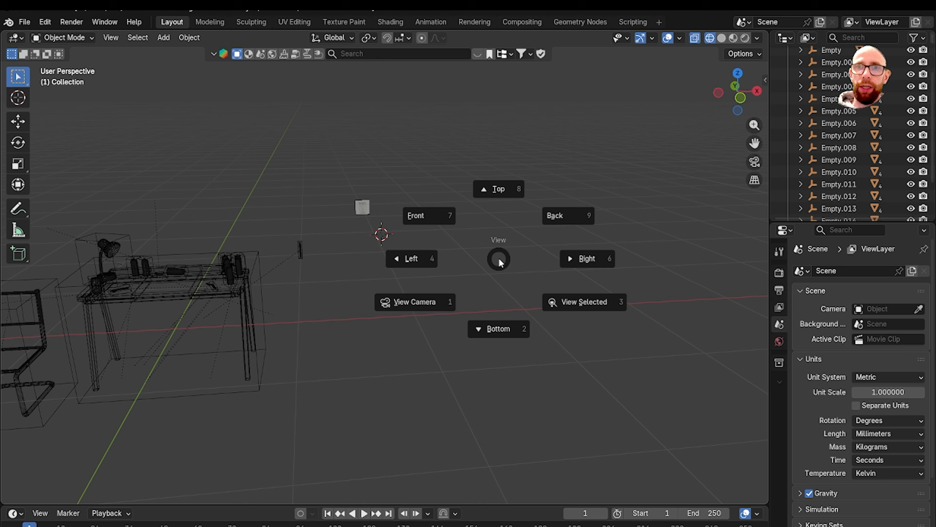
left_click(457, 224)
scroll(461, 256, "up", 10)
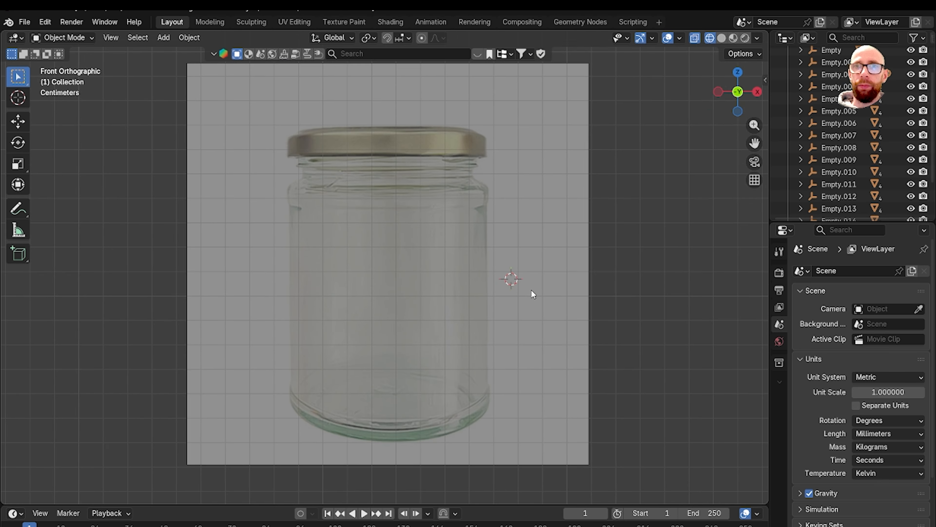
scroll(489, 268, "down", 2)
scroll(487, 420, "down", 3)
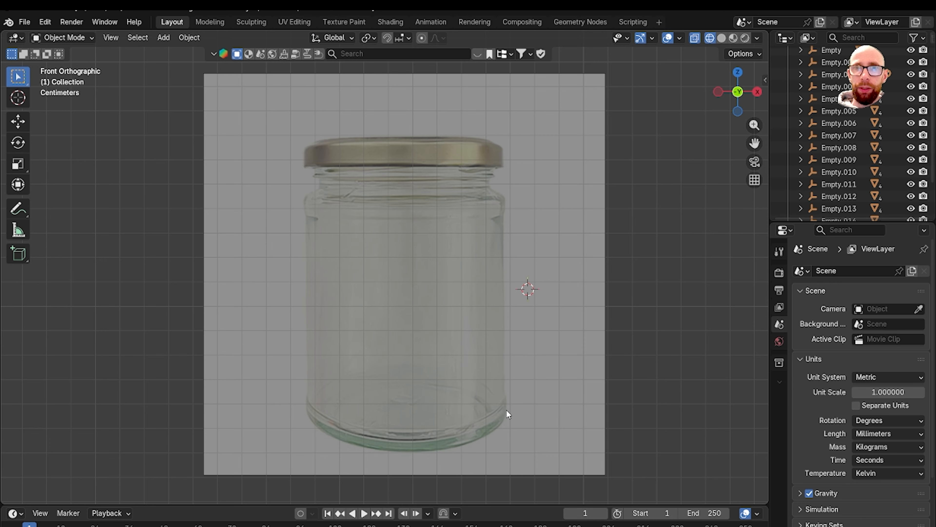
scroll(330, 213, "up", 5)
scroll(345, 206, "down", 4)
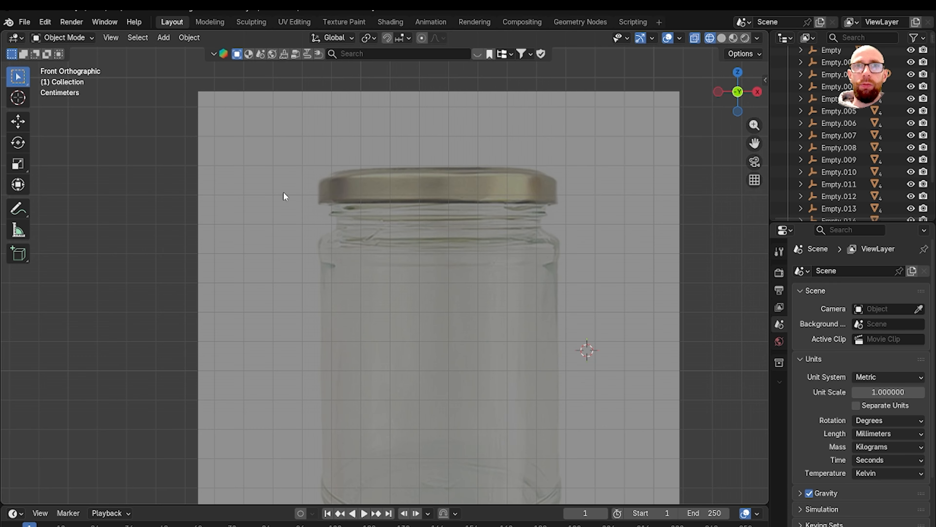
Check the list of installed extensions in the preferences, then close the preferences
left_click(44, 22)
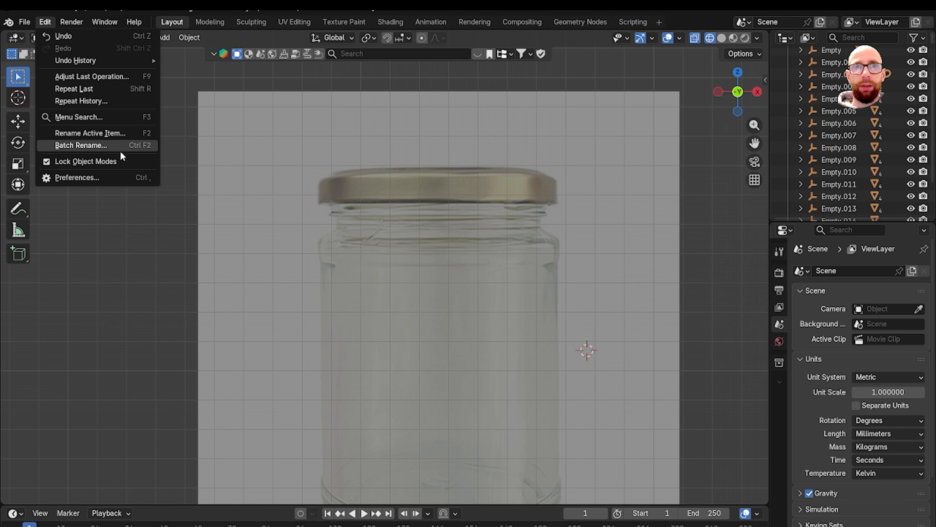
left_click(96, 183)
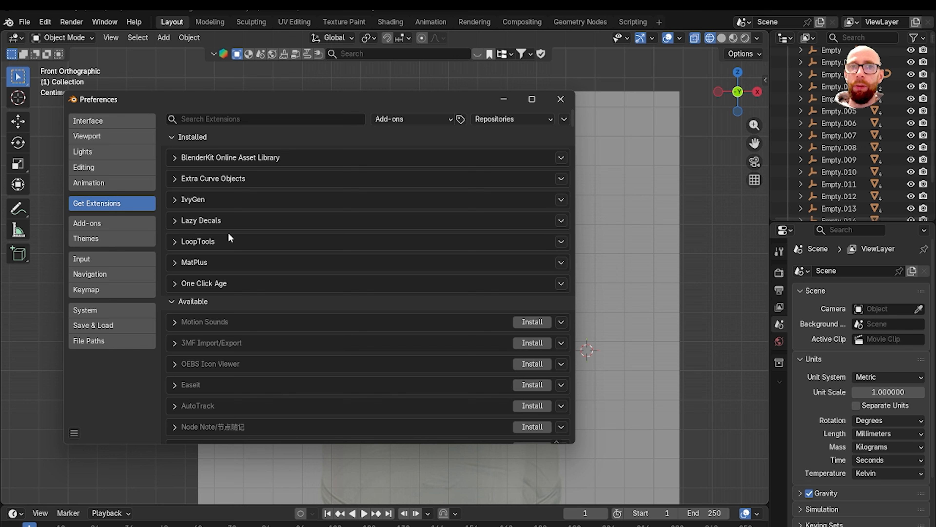
left_click(561, 99)
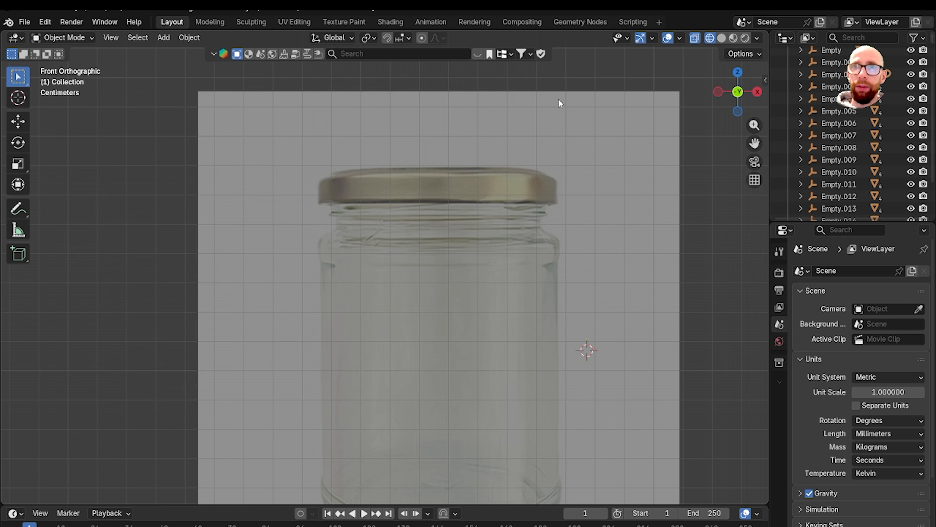
Select the jar reference image and look for the Spirals category among the addable curve objects
left_click(493, 163)
right_click(493, 164)
key("shift+a")
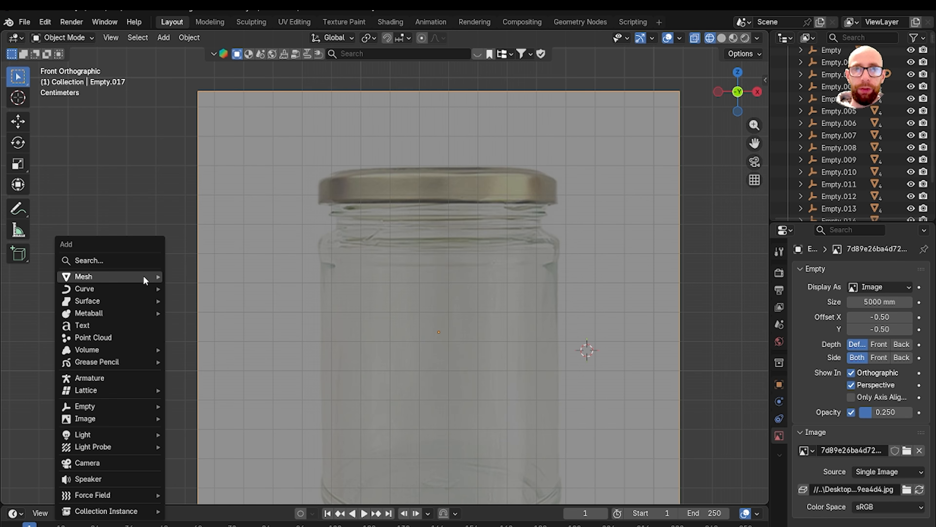
mouse_move(116, 288)
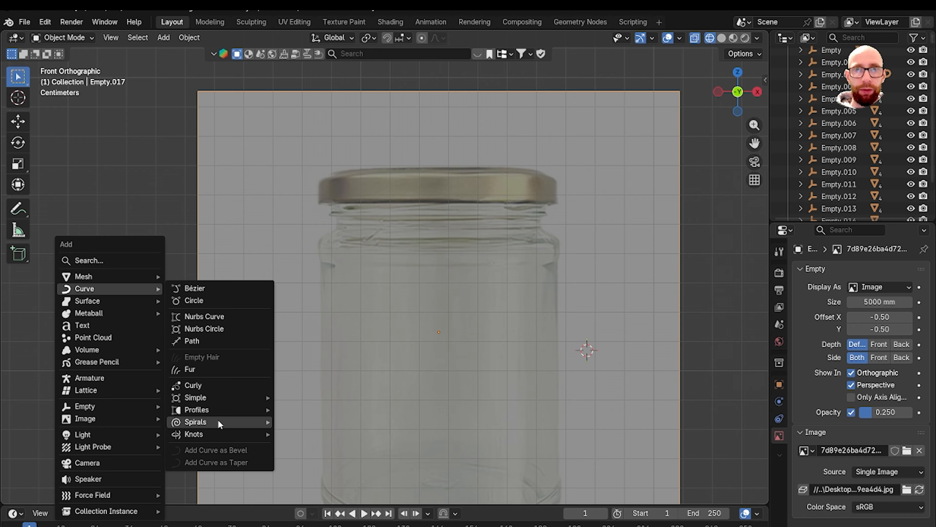
mouse_move(204, 419)
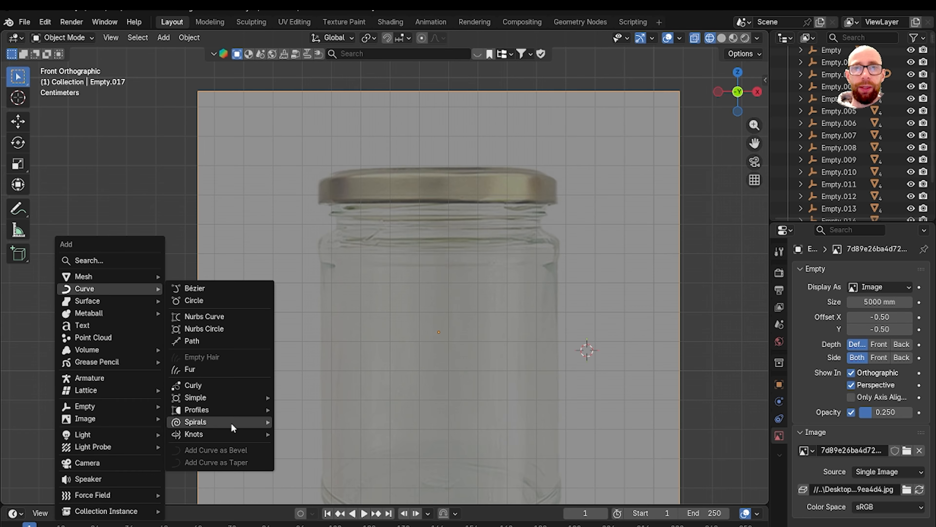
scroll(228, 318, "down", 7)
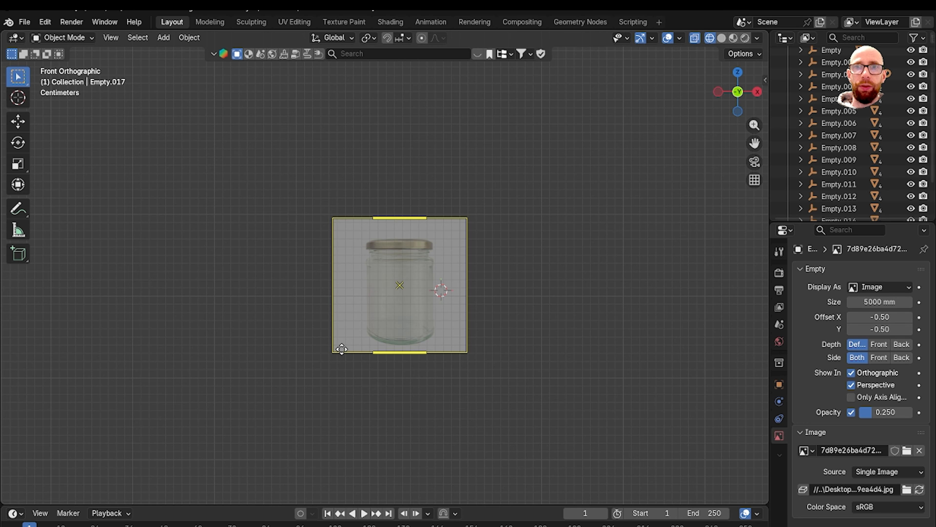
scroll(340, 353, "down", 5)
scroll(326, 391, "up", 9)
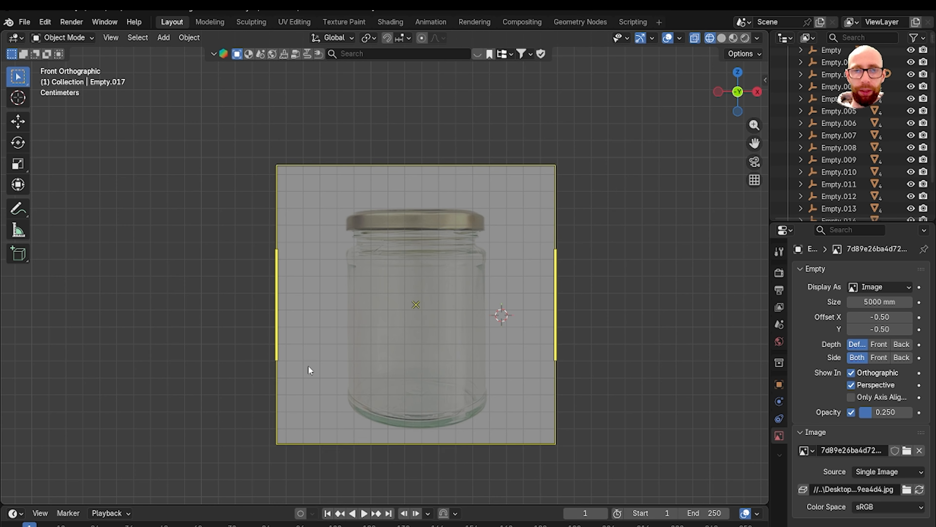
Deselect the reference image and add a 32-vertex cylinder mesh at the 3D cursor
key("alt+a")
key("shift+a")
mouse_move(305, 307)
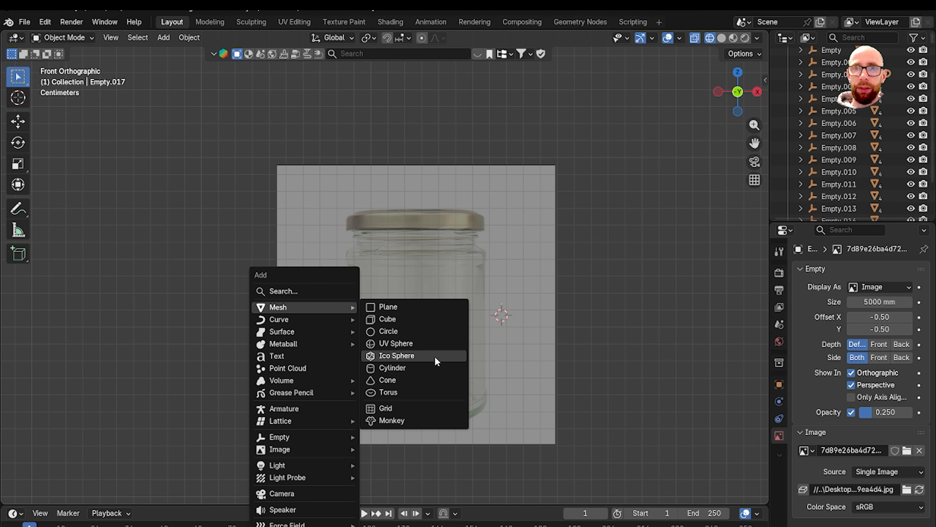
left_click(435, 367)
scroll(283, 338, "down", 8)
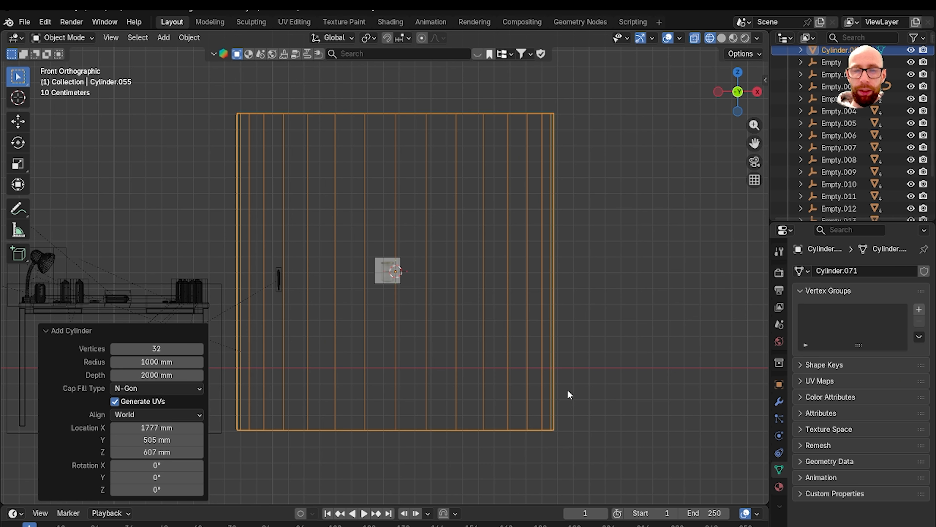
Scale the cylinder down to near the jar's size and move it about -45.6 mm in X and -6.2 mm in Z over the jar
key("s")
left_click(424, 286)
scroll(418, 284, "up", 7)
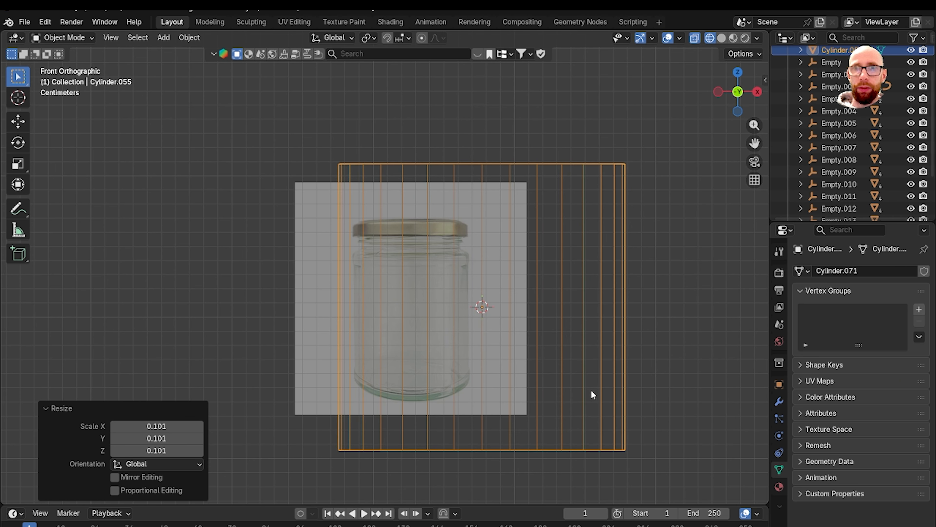
key("s")
left_click(535, 351)
key("g")
left_click(568, 392)
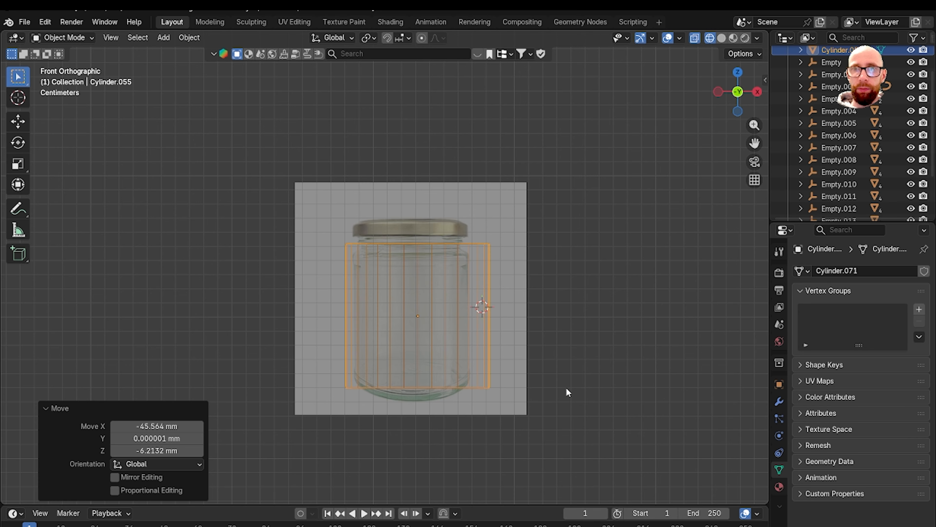
Refine the cylinder's scale by about 0.805 and 0.959 and align it with the width of the jar's body
scroll(568, 392, "up", 3)
key("s")
left_click(604, 416)
key("g")
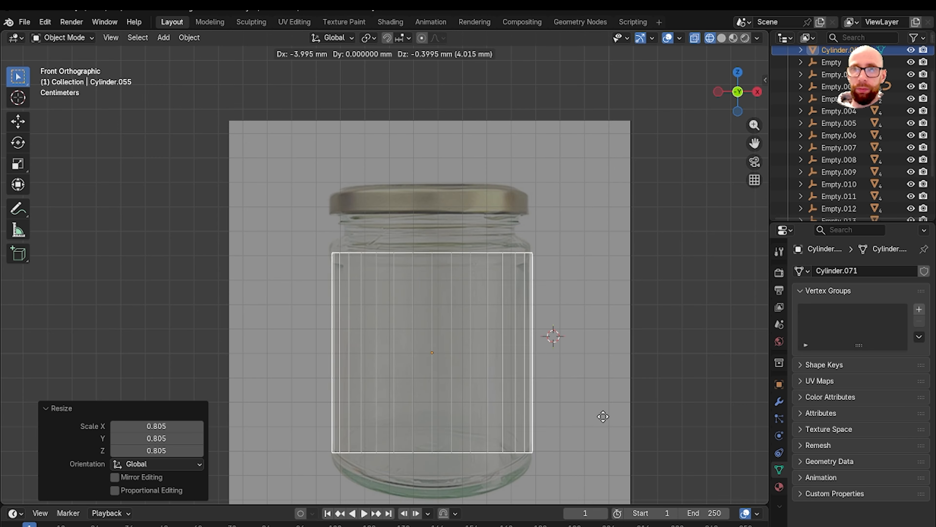
left_click(602, 418)
key("s")
left_click(615, 420)
middle_click_drag(587, 409, 558, 341, "shift")
scroll(551, 349, "up", 2)
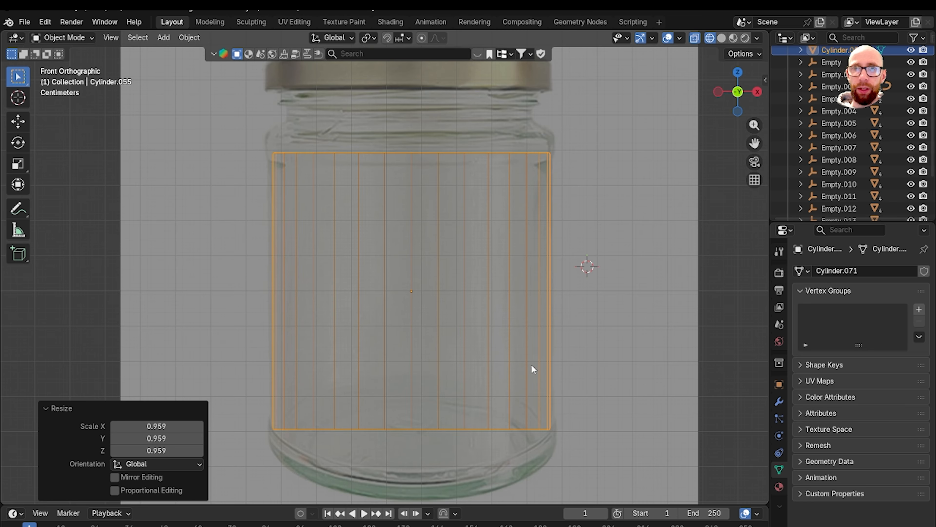
scroll(470, 375, "down", 2)
In edit mode, select the cylinder's bottom vertices and move them down along Z toward the jar's base
key("Tab")
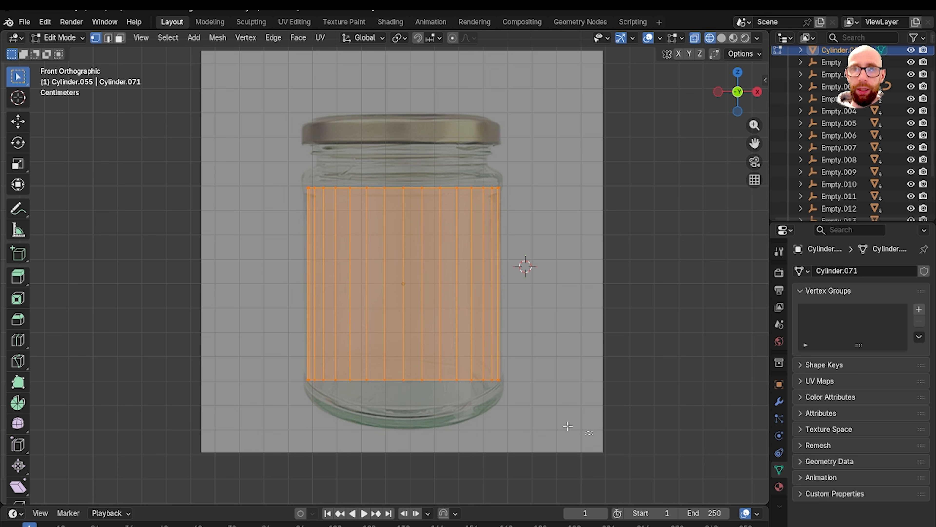
left_click_drag(589, 434, 223, 332)
key("shift+z")
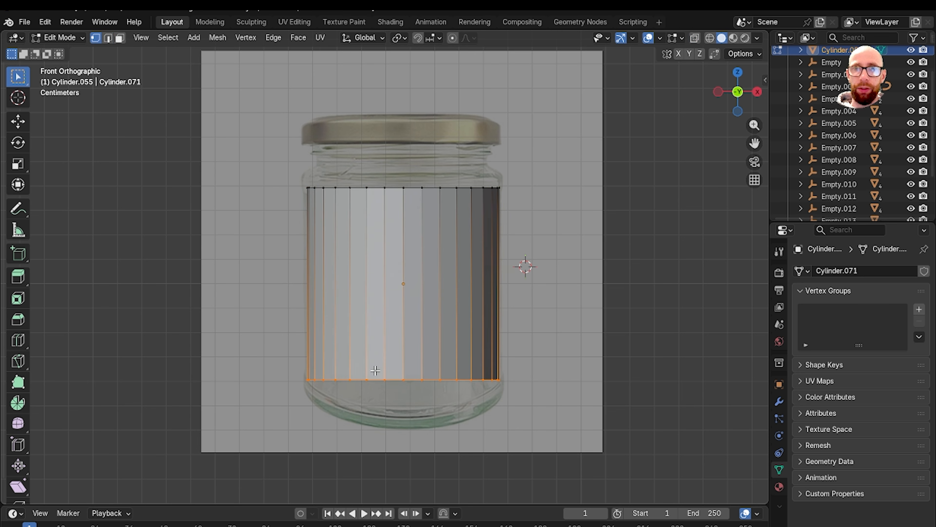
middle_click_drag(375, 371, 409, 364)
key("grave")
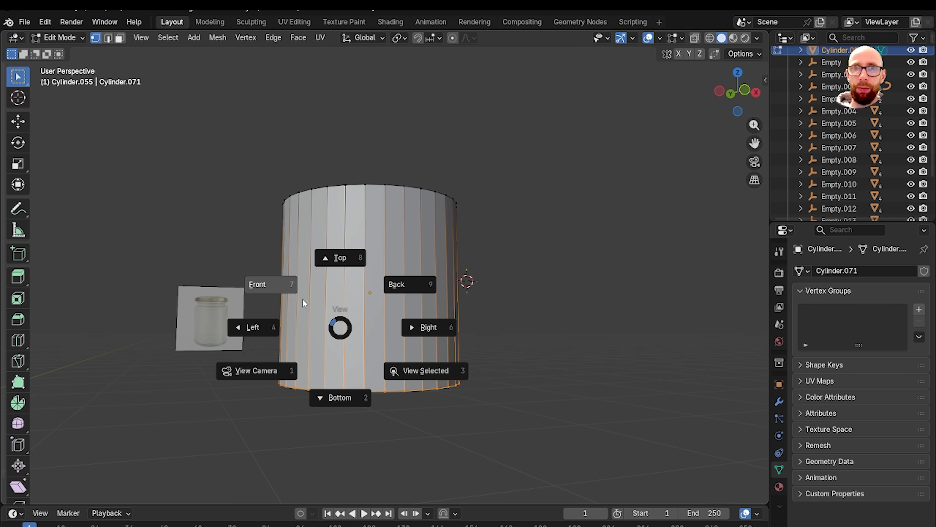
left_click(295, 295)
key("shift+z")
scroll(446, 385, "up", 1)
key("g")
key("z")
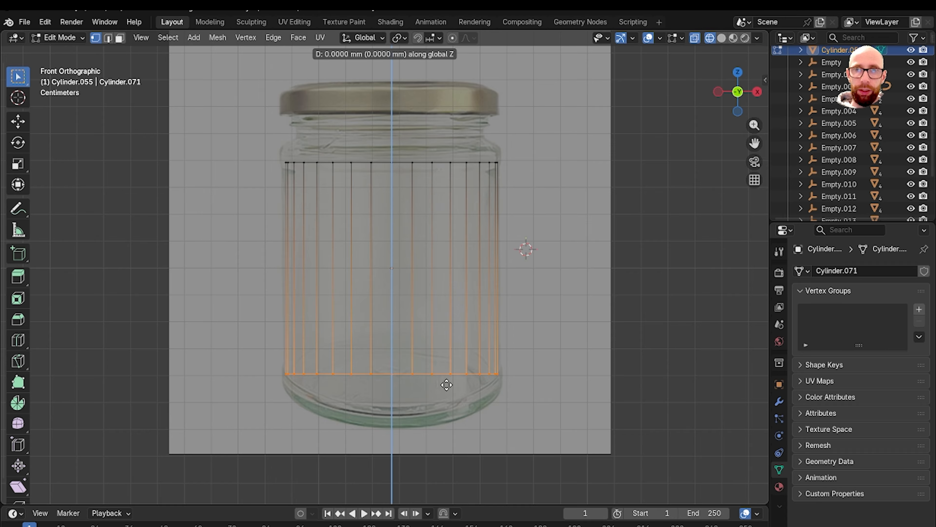
left_click(441, 407)
mouse_move(441, 410)
middle_mouse_down("shift")
mouse_move(468, 357)
mouse_move(440, 333)
mouse_move(432, 306)
middle_mouse_up("shift")
Leave edit mode, switch to solid display and apply the cylinder's location, rotation and scale
key("Tab")
key("shift+z")
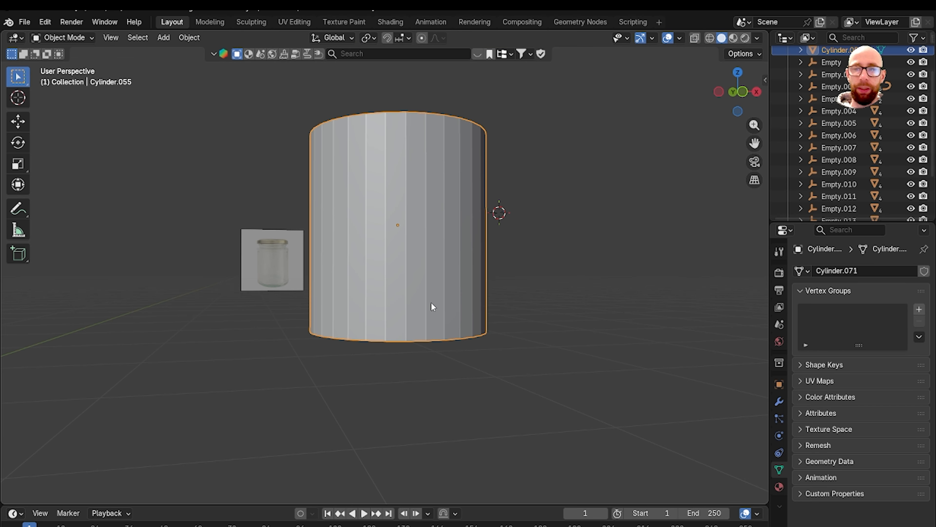
key("ctrl+a")
left_click(431, 302)
key("grave")
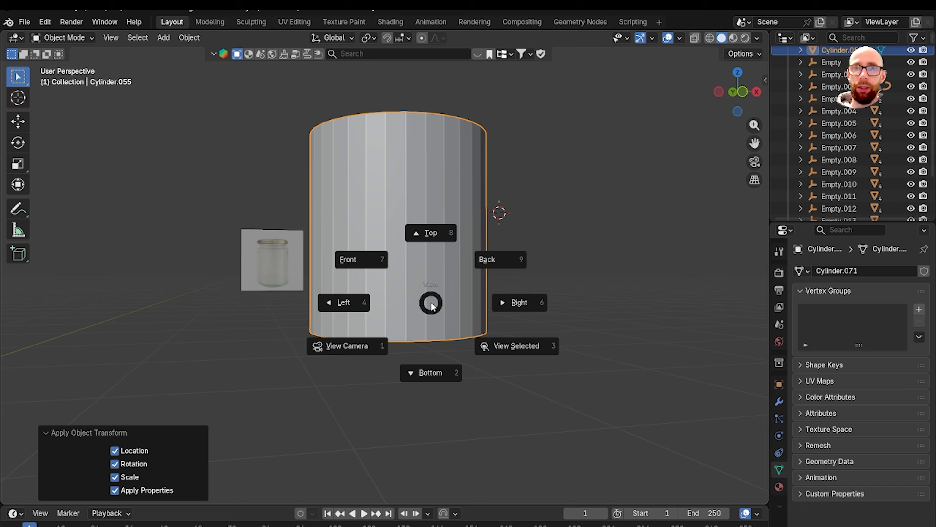
left_click(389, 279)
In edge select mode, bevel the cylinder's bottom edge loop with a 3 mm width and two segments
middle_click_drag(395, 306, 445, 351)
key("Tab")
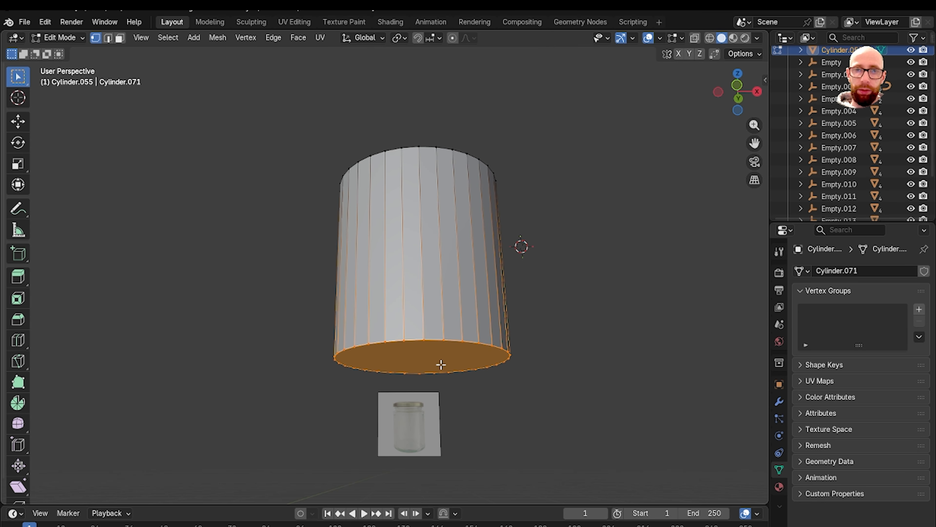
key("2")
key("grave")
left_click(393, 338)
scroll(445, 388, "up", 4)
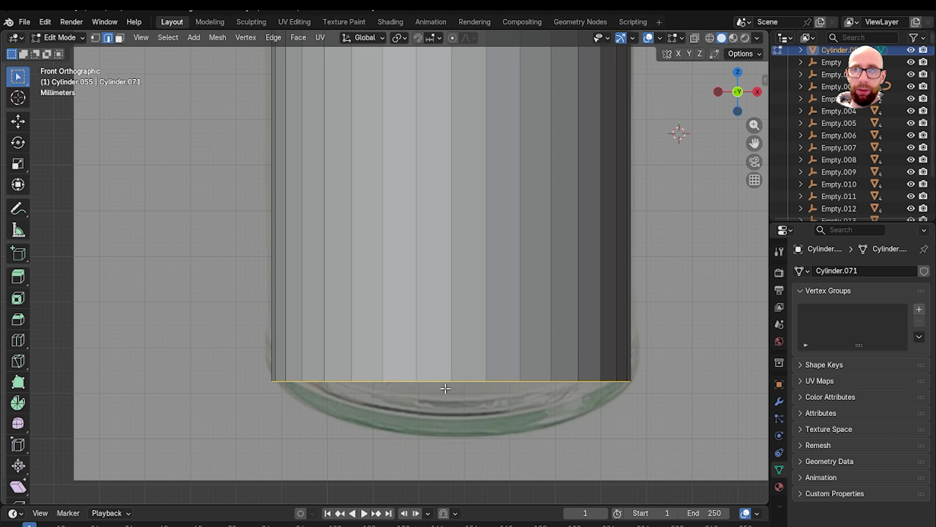
key("ctrl+b")
left_click(445, 389)
left_click_drag(161, 309, 163, 309)
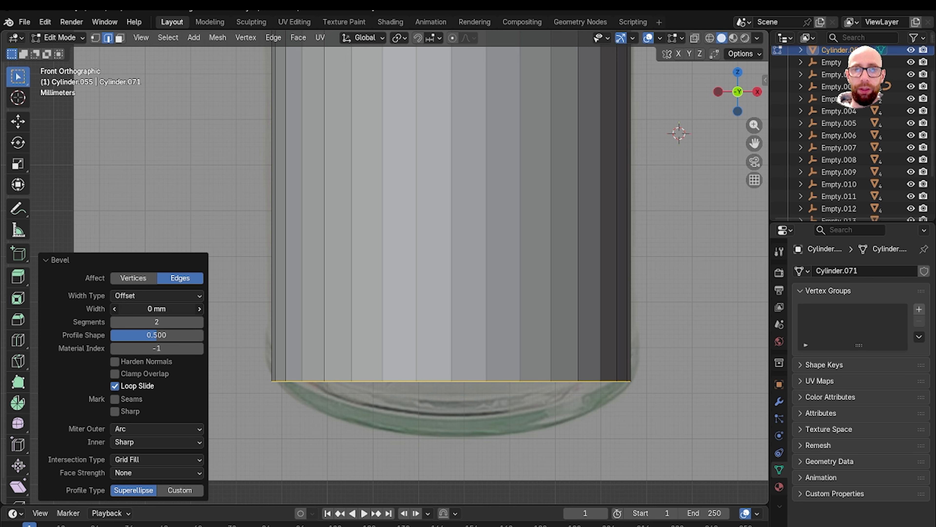
type("3")
key("Return")
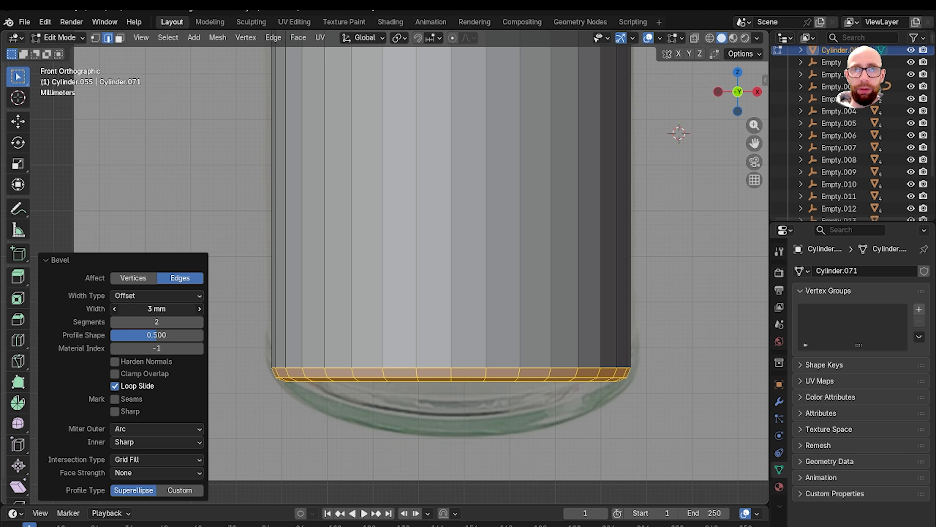
key("Return")
Set the bottom edge bevel's width to 5 mm
left_click(156, 309)
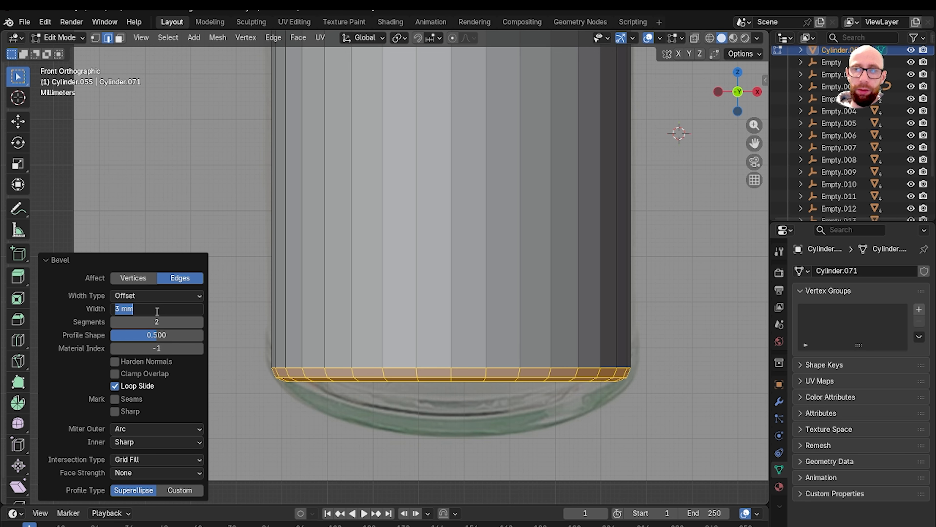
type("5")
key("Return")
Select the cylinder's flat bottom face from below and delete it
scroll(393, 355, "down", 2)
middle_click_drag(424, 387, 359, 339)
key("3")
left_click(424, 379)
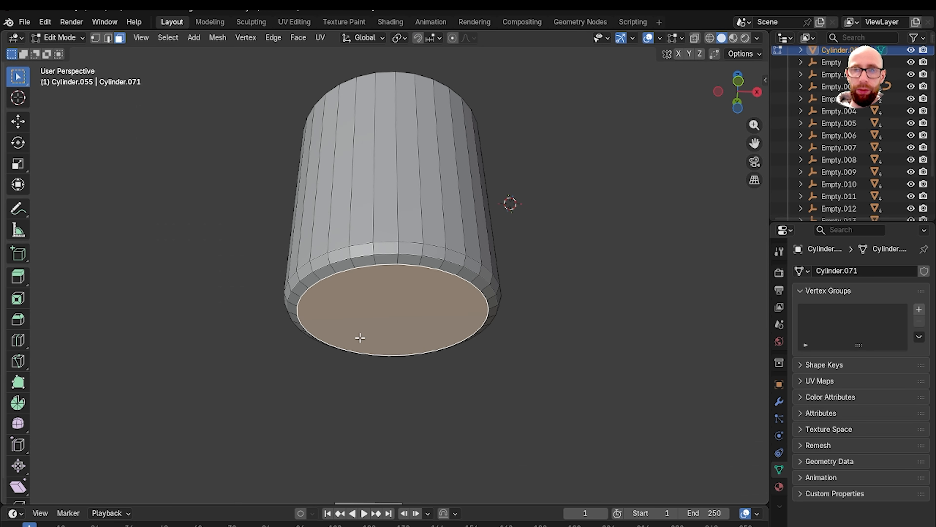
key("x")
left_click(391, 316)
Select the open edge loop at the cylinder's bottom and close it with Grid Fill
key("2")
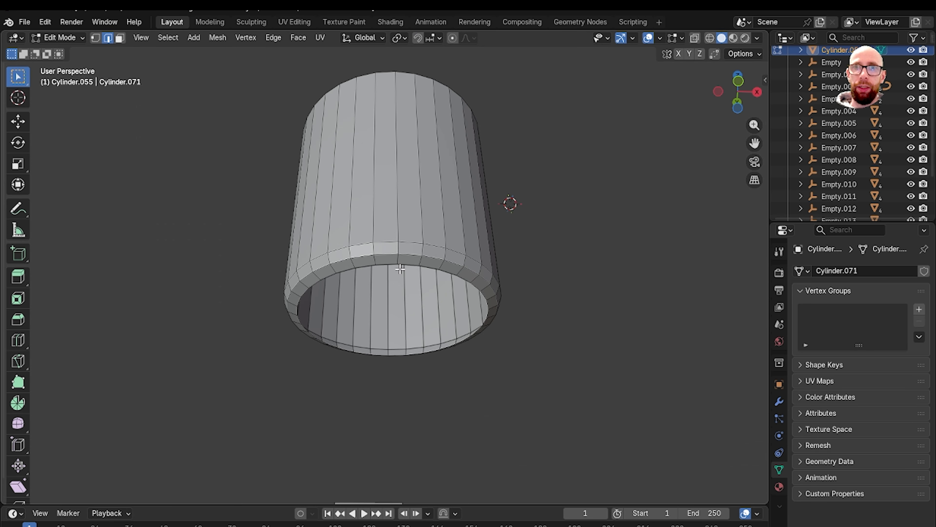
left_click(386, 265, "alt")
middle_click_drag(386, 264, 299, 153)
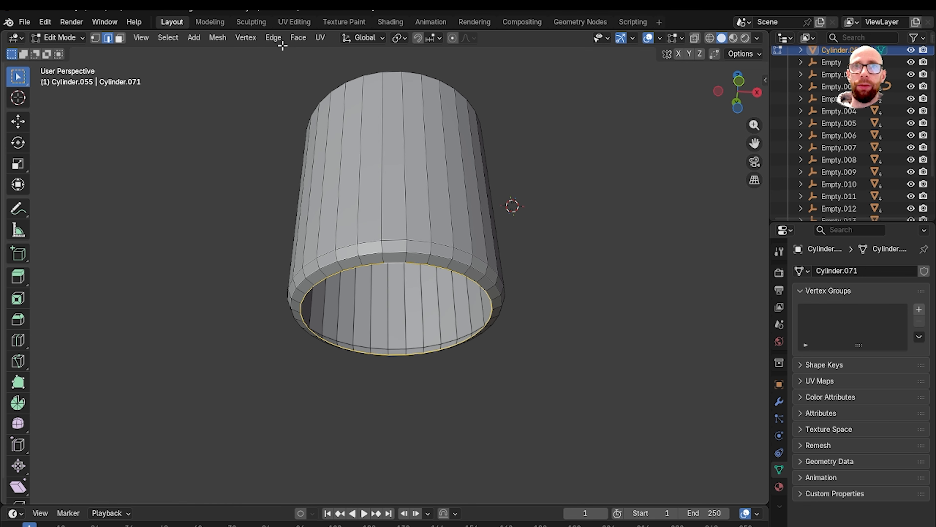
left_click(288, 40)
right_click(336, 182)
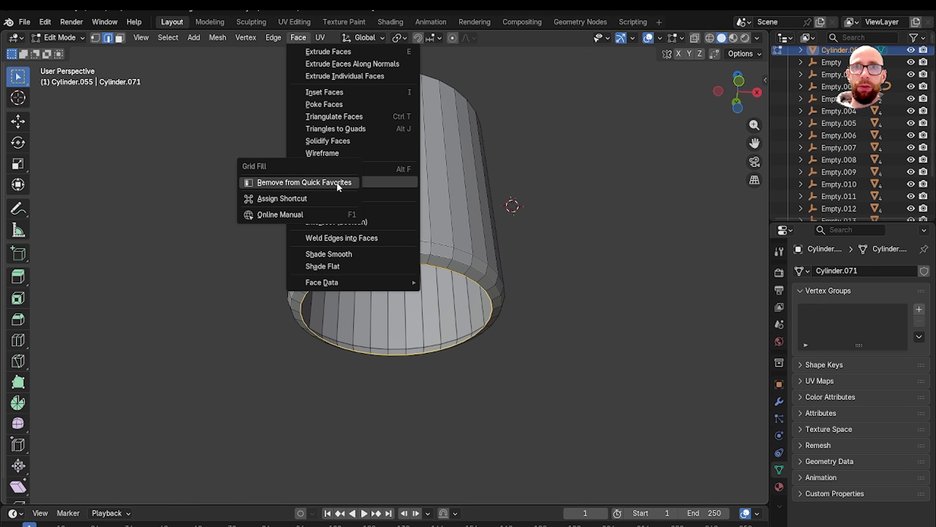
left_click(570, 233)
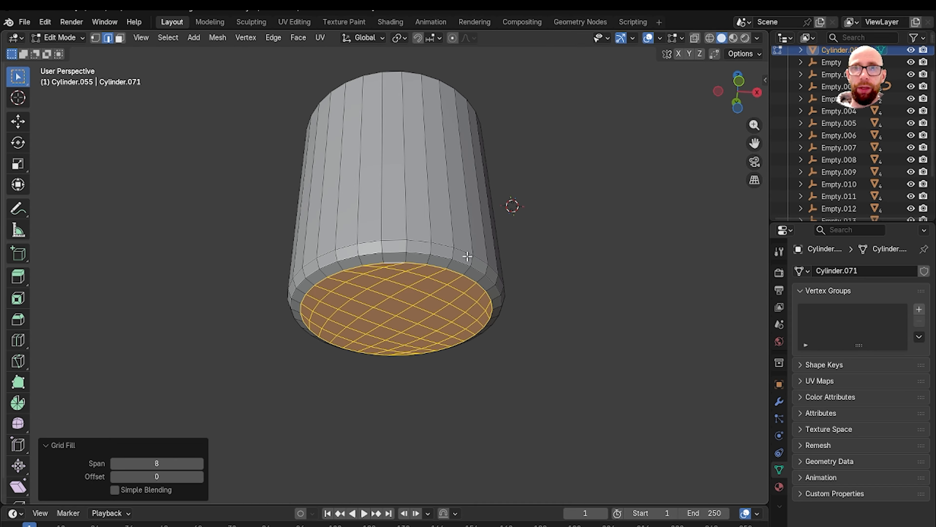
key("Tab")
Select the cylinder's top face and, in front view, extrude it upward about 7.6 mm
middle_click_drag(485, 302, 452, 221)
key("grave")
left_click(401, 184)
key("Tab")
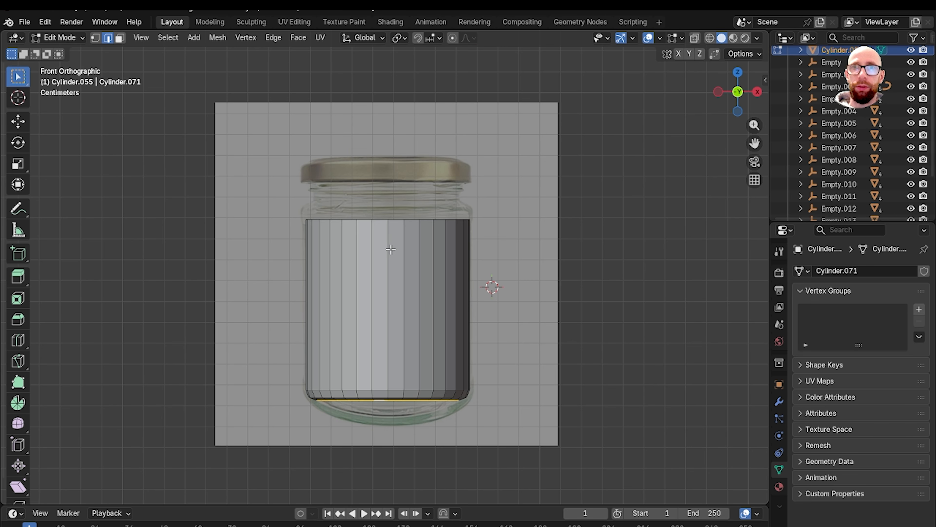
middle_click_drag(390, 223, 381, 293)
key("grave")
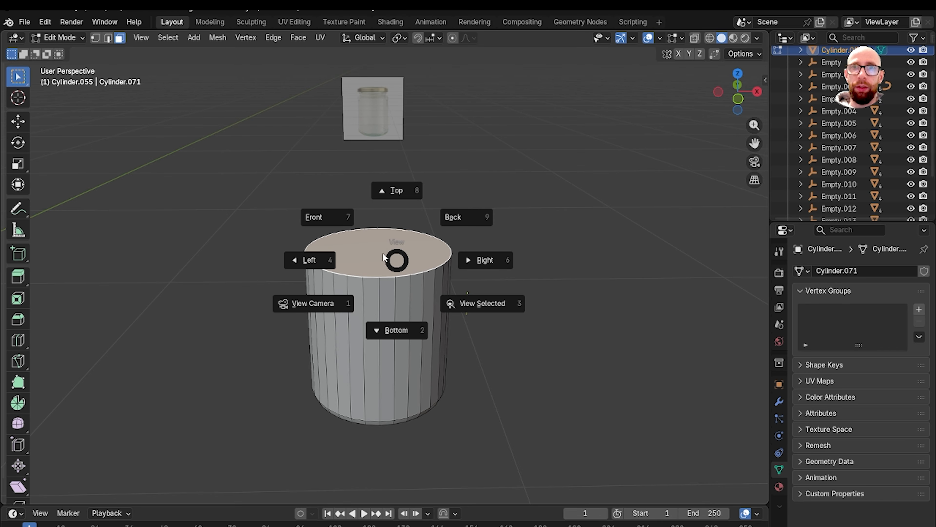
left_click(320, 215)
scroll(376, 257, "up", 5)
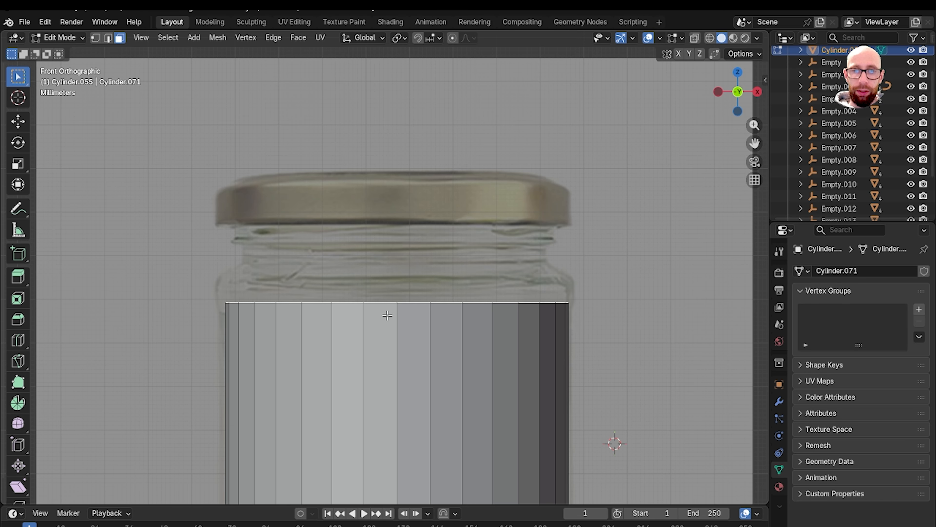
key("e")
left_click(385, 282)
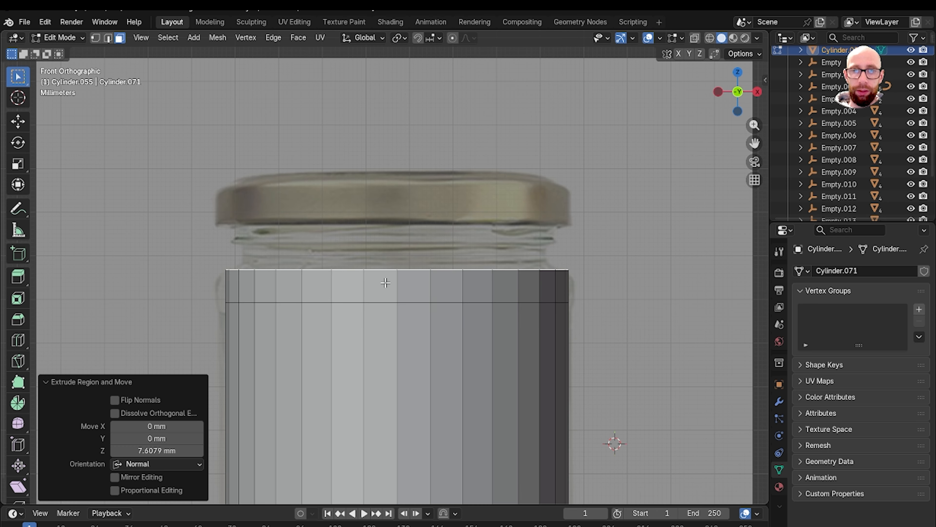
Scale the top face to about 0.863 for the sloped shoulder and extrude it up about 9.1 mm as the neck
key("s")
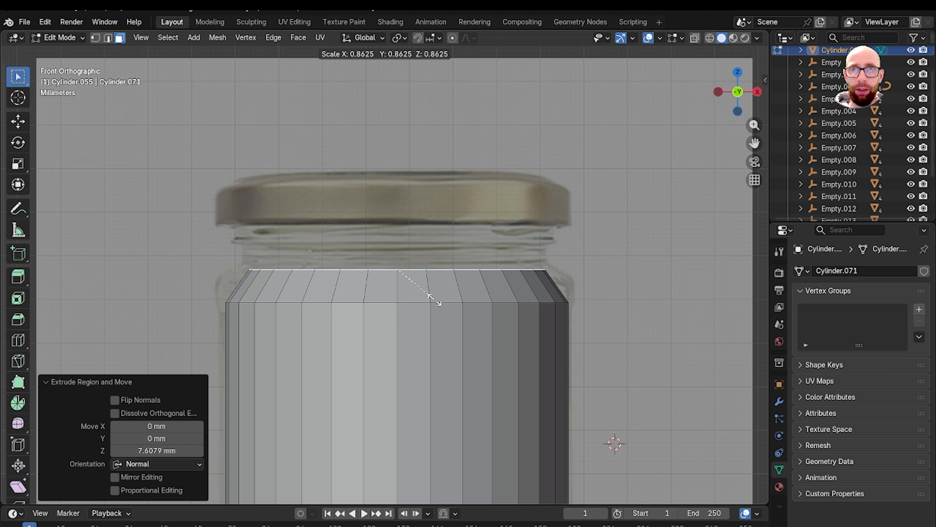
left_click(430, 295)
key("e")
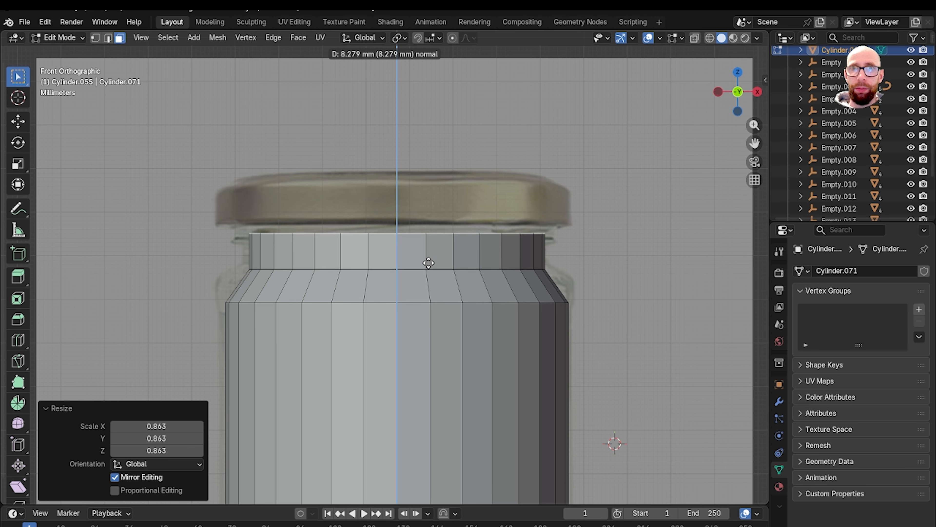
left_click(428, 263)
Bevel the edge loops at the lower and upper ends of the shoulder with a 2 mm width and two segments
middle_click_drag(428, 261, 444, 249)
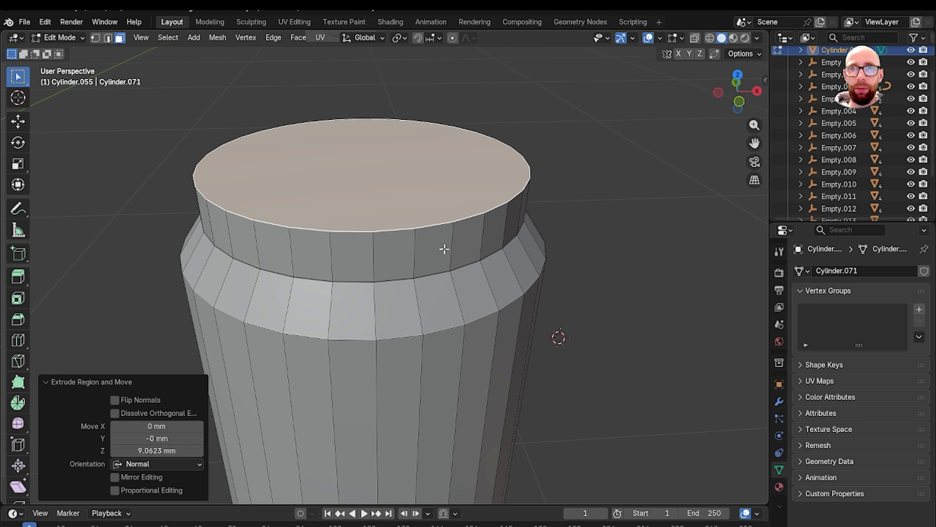
scroll(435, 278, "down", 3)
middle_click_drag(506, 300, 486, 267)
middle_click_drag(419, 306, 444, 297, "shift")
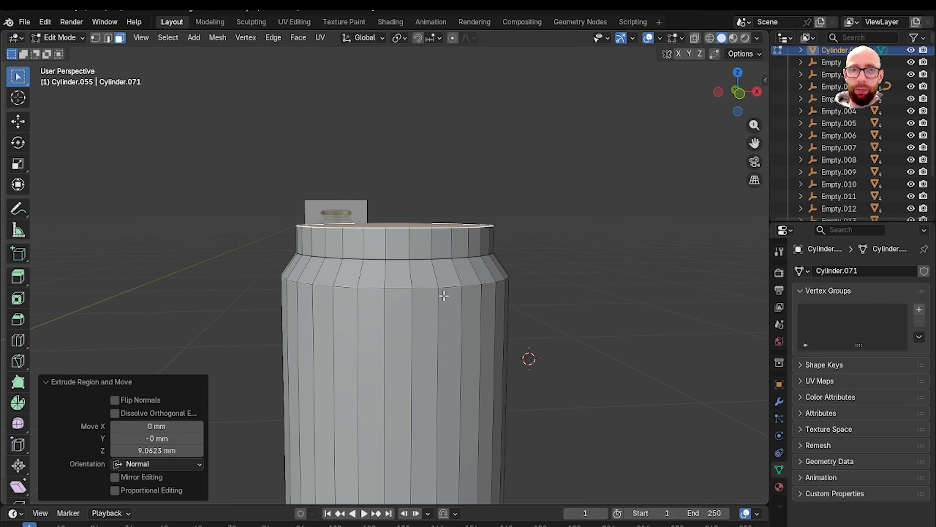
key("2")
left_click(343, 287, "alt")
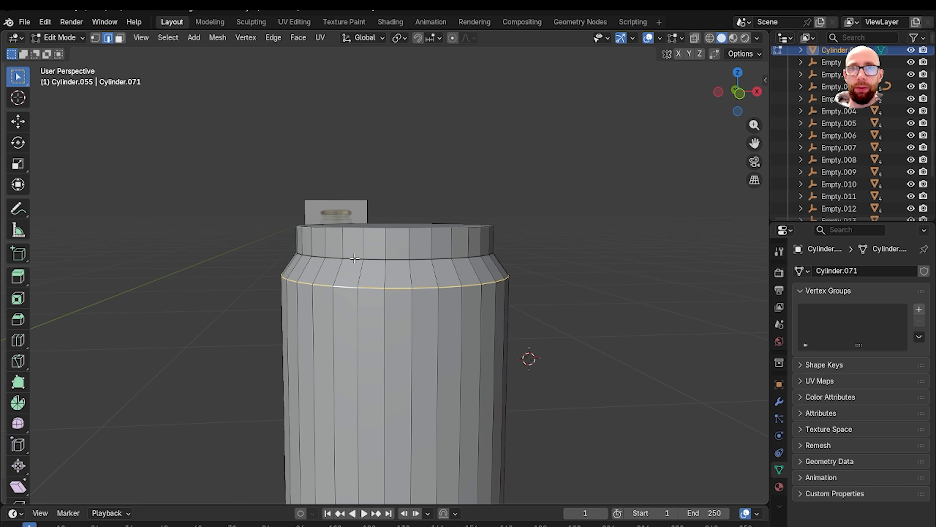
scroll(354, 258, "up", 2)
key("ctrl+b")
left_click(317, 275)
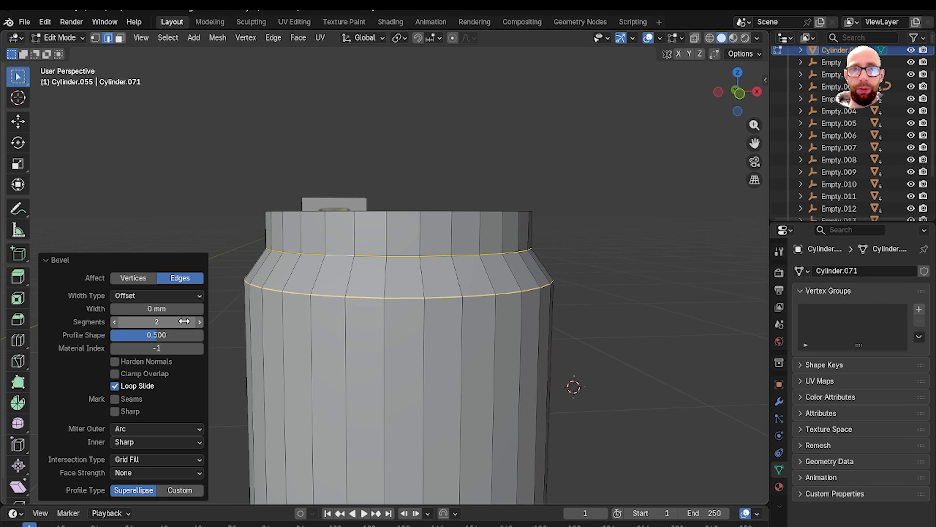
type("2")
key("Return")
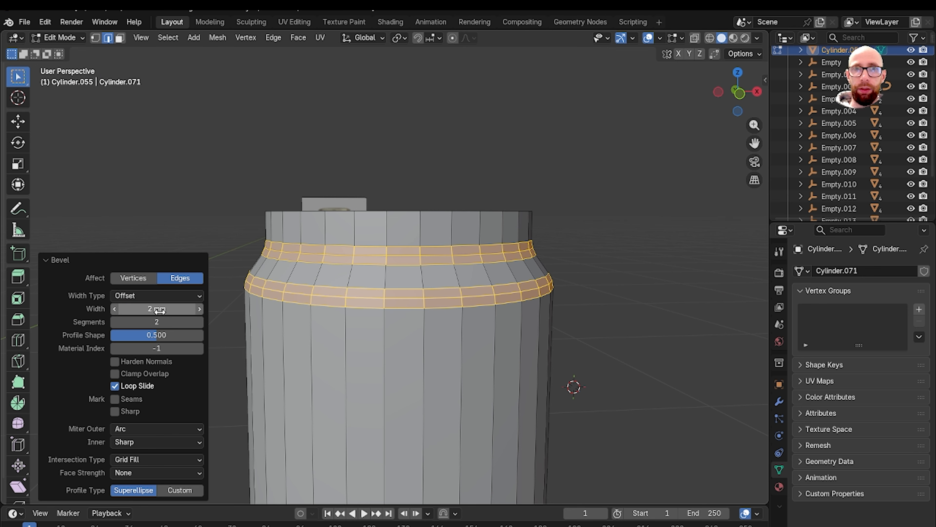
Set the shoulder bevel's width to 1 mm and leave edit mode
left_click(161, 312)
type("1")
key("Return")
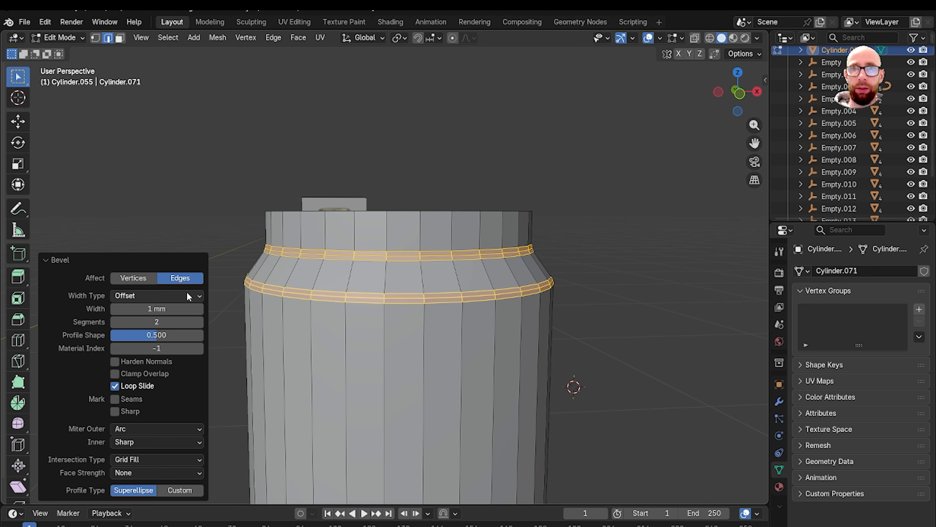
key("Tab")
scroll(296, 286, "down", 4)
scroll(337, 291, "up", 3)
Select the face capping the jar's neck and delete it to open the jar
key("Tab")
middle_click_drag(344, 255, 330, 310)
key("3")
left_click(382, 259)
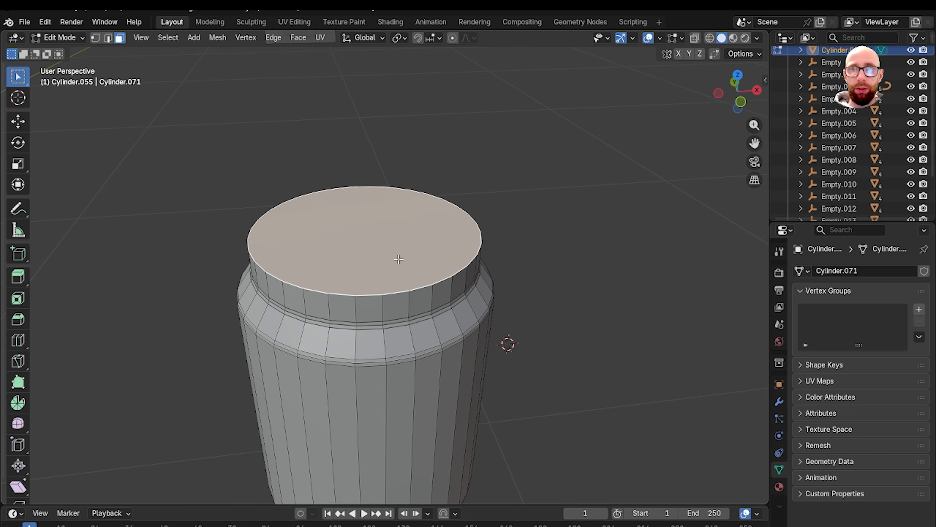
middle_click_drag(399, 260, 365, 296, "shift")
scroll(373, 298, "up", 1)
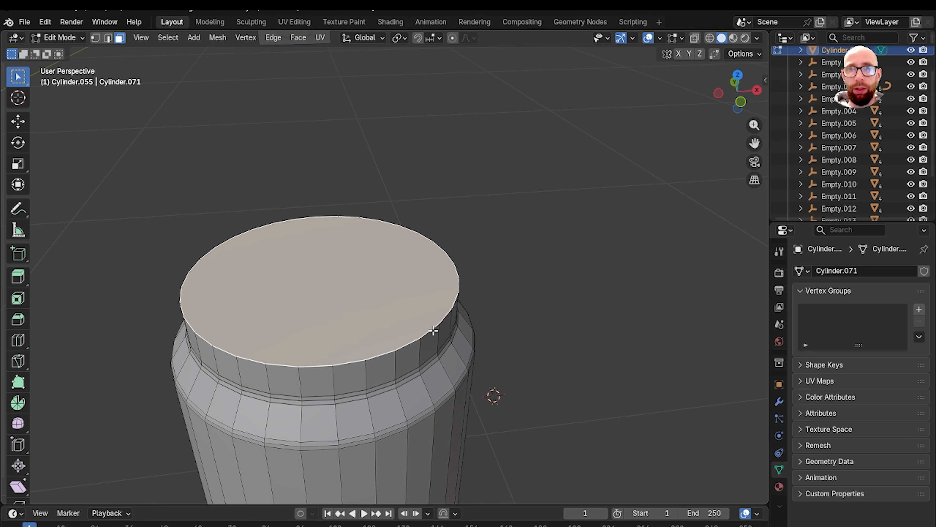
key("x")
left_click(433, 331)
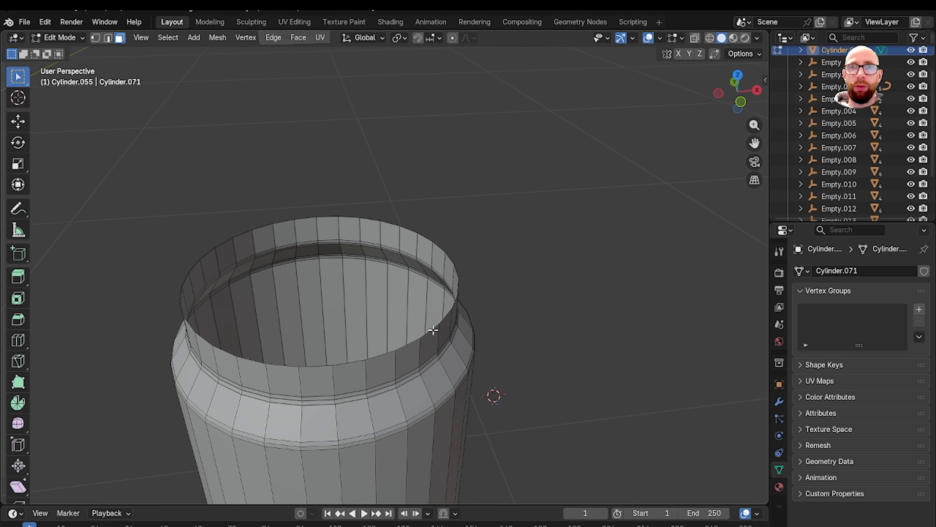
Return to object mode and add a Solidify modifier to the jar
key("Tab")
scroll(406, 328, "down", 2)
middle_click_drag(406, 328, 347, 285)
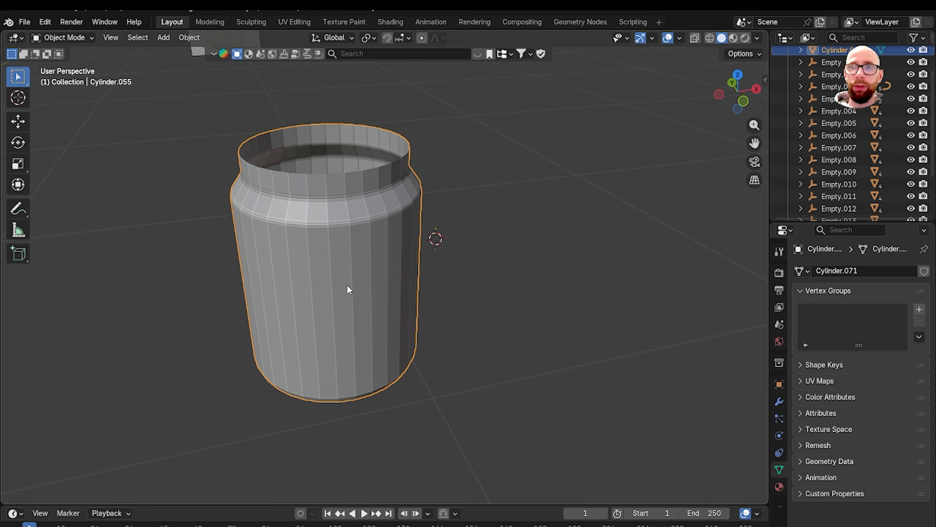
left_click(779, 401)
left_click(870, 273)
mouse_move(847, 273)
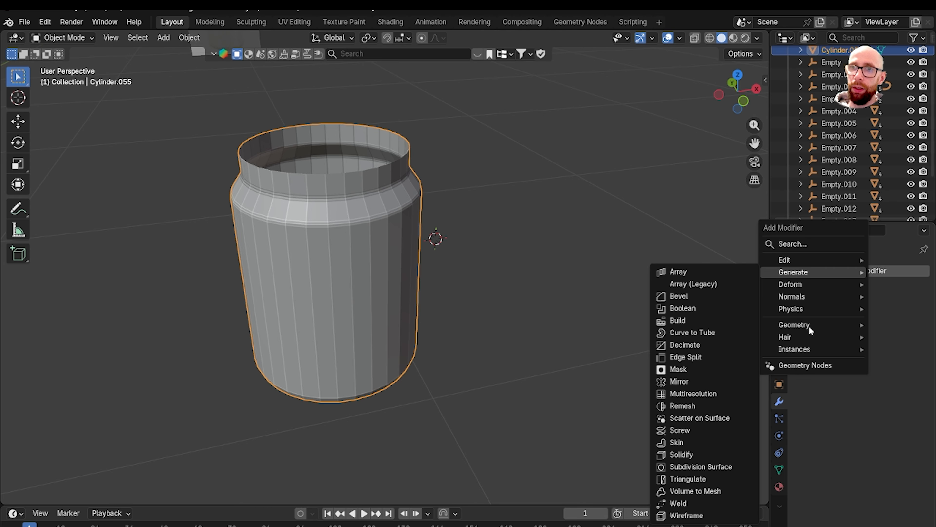
left_click(720, 451)
key("KP_Decimal")
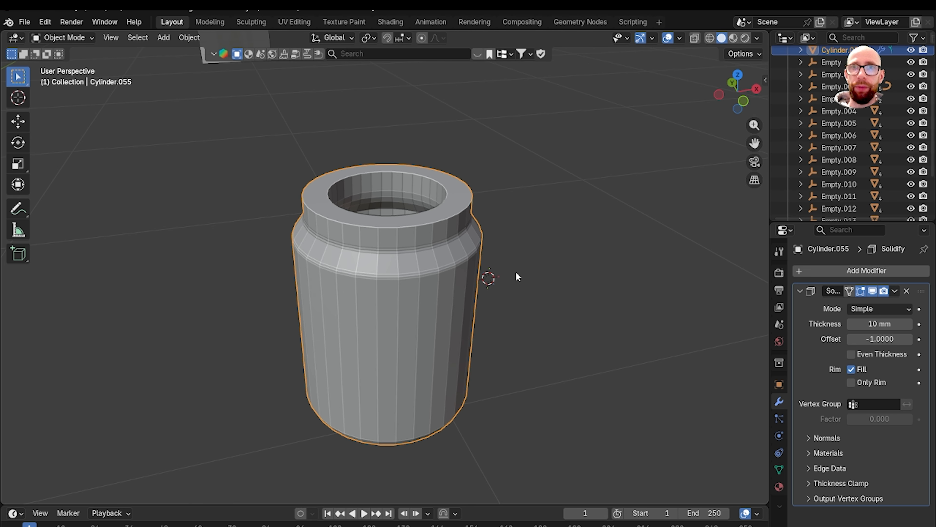
Set the Solidify thickness to 3 mm, reduce it to 2 mm, and apply the modifier
mouse_move(518, 277)
middle_mouse_down()
mouse_move(526, 335)
mouse_move(512, 284)
middle_mouse_up()
scroll(466, 273, "up", 5)
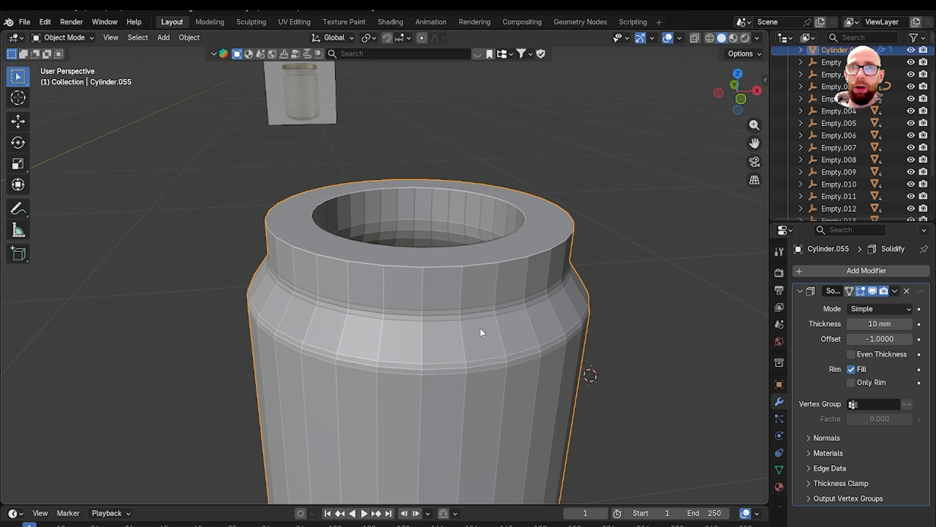
scroll(481, 328, "up", 2)
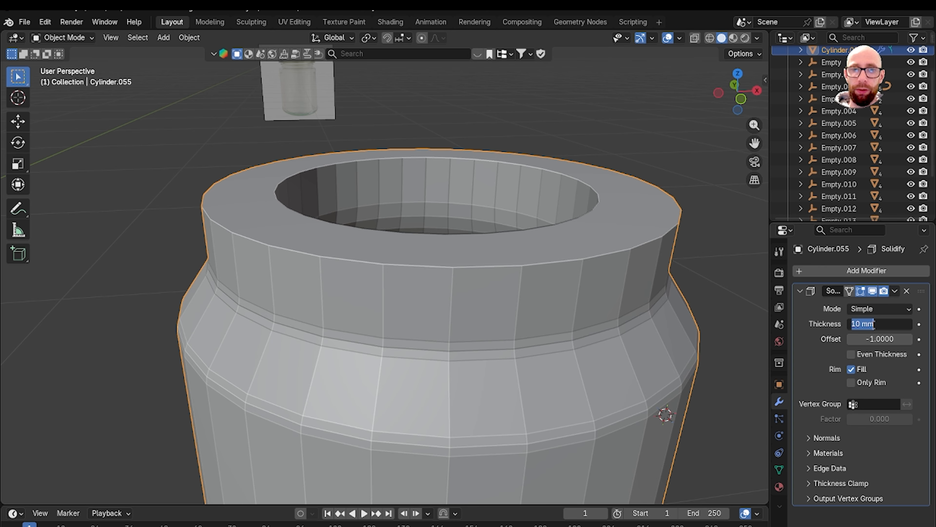
type("3")
key("Return")
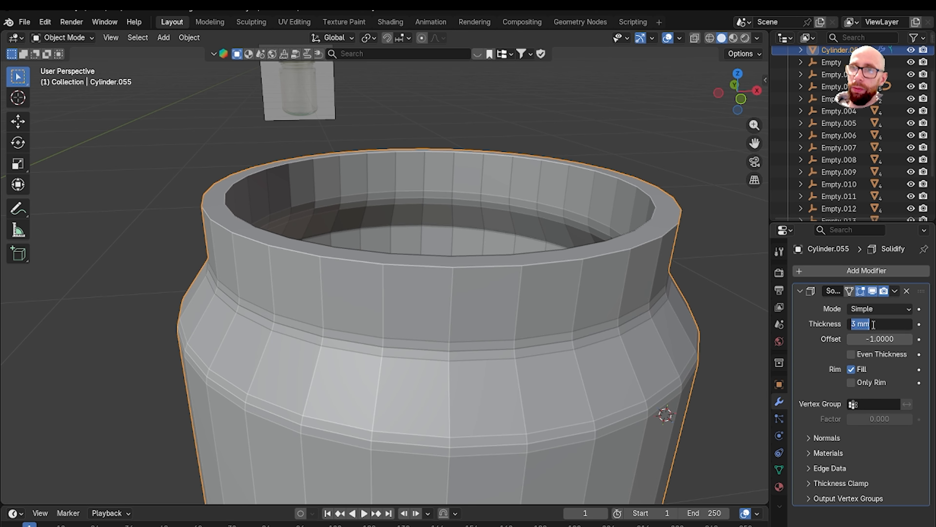
key("Return")
middle_click_drag(533, 254, 479, 266)
scroll(483, 248, "down", 3)
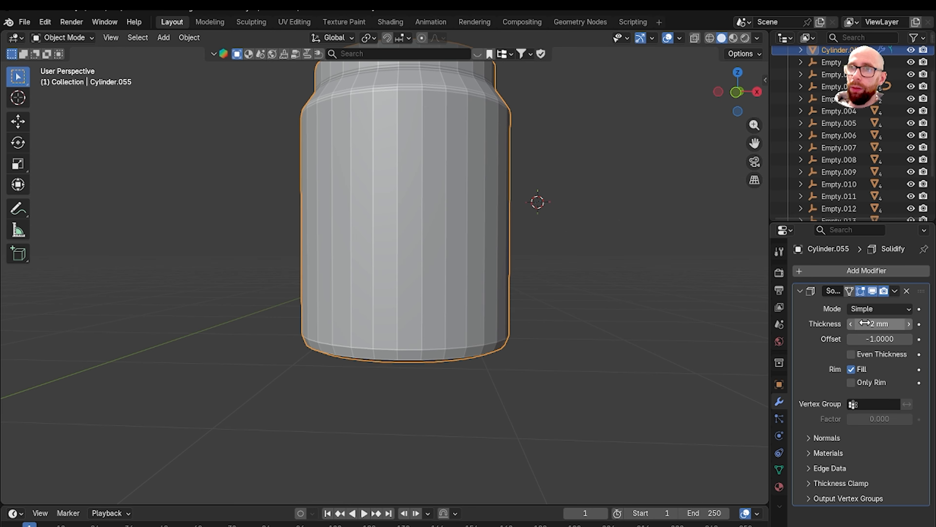
left_click(897, 291)
left_click(868, 302)
Bevel the inner and outer edge loops of the jar's rim with a 1 mm width and two segments
middle_click_drag(569, 288, 535, 310)
key("Tab")
scroll(391, 296, "up", 4)
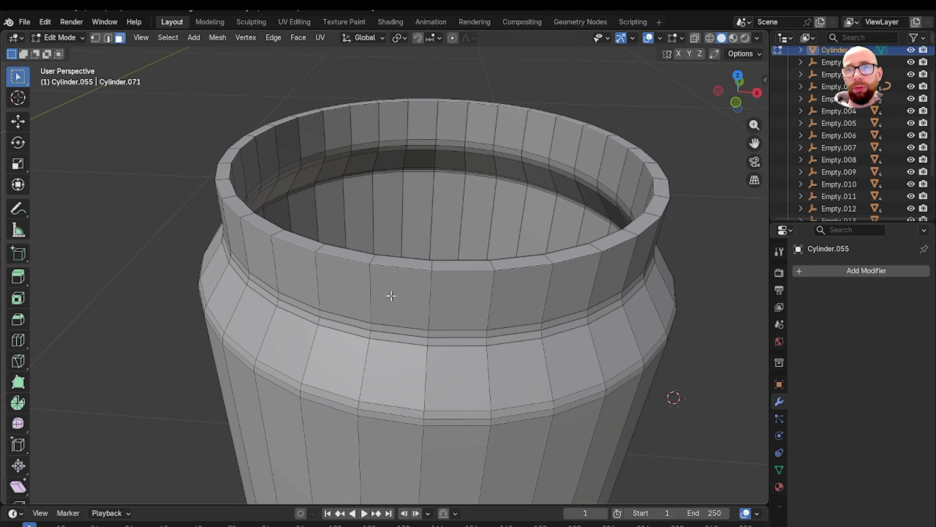
left_click(402, 275, "alt")
left_click(401, 261, "alt+shift")
scroll(400, 260, "up", 2)
key("ctrl+b")
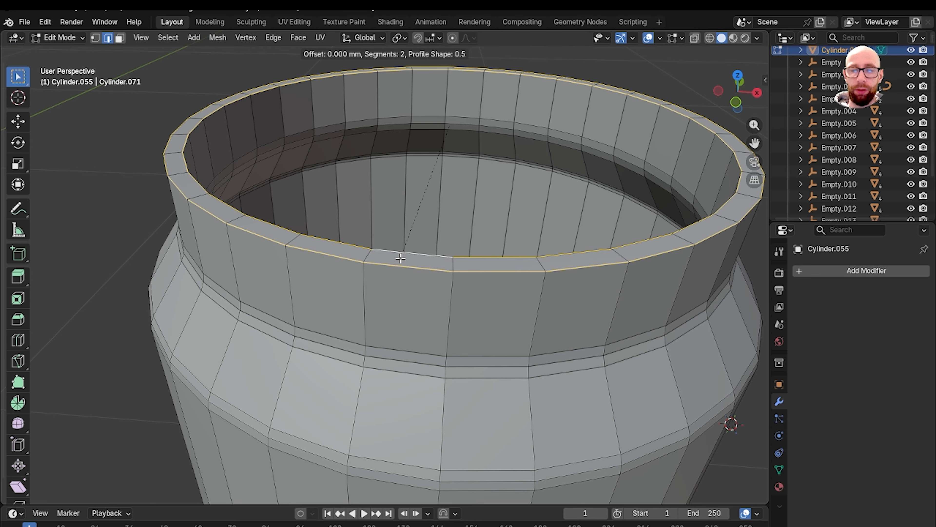
left_click(400, 258)
left_click(167, 307)
type("1")
key("Return")
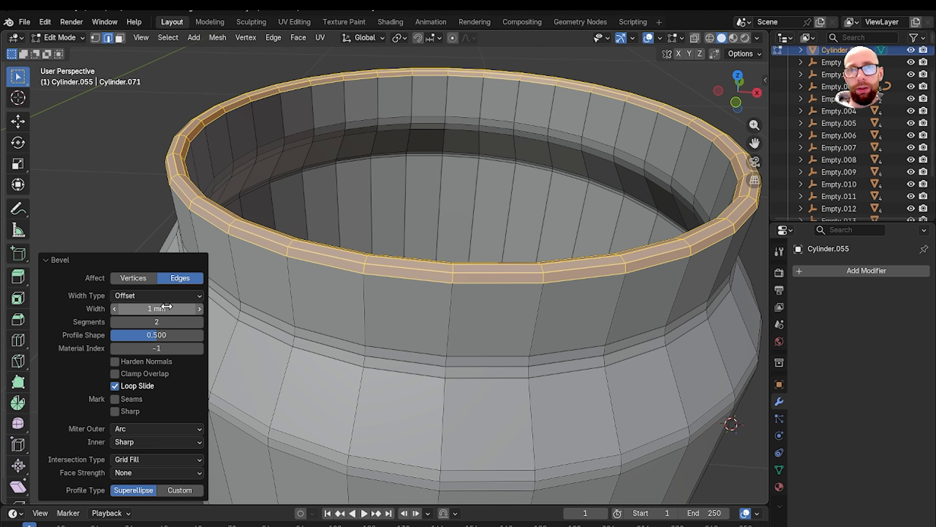
Set the rim bevel's width to 0.4 mm and leave edit mode
type("0.4")
key("Return")
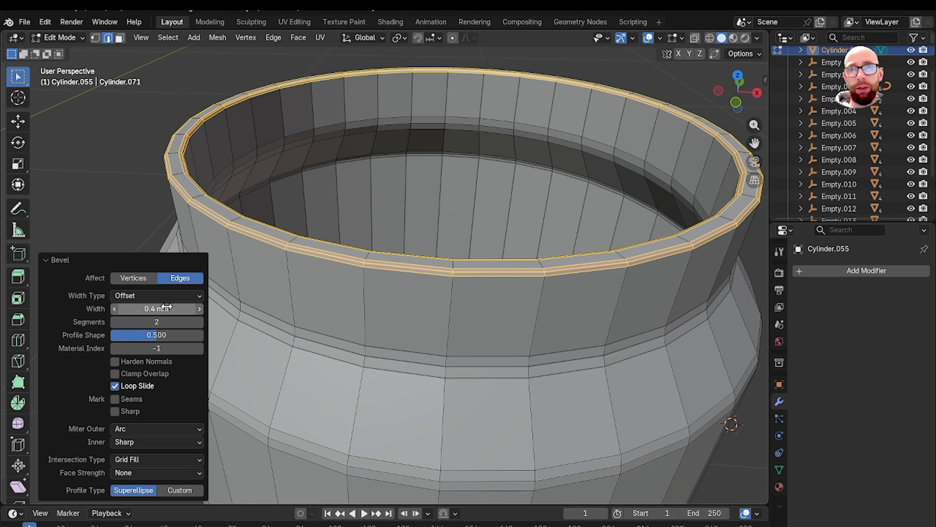
scroll(344, 285, "down", 3)
key("grave")
key("Escape")
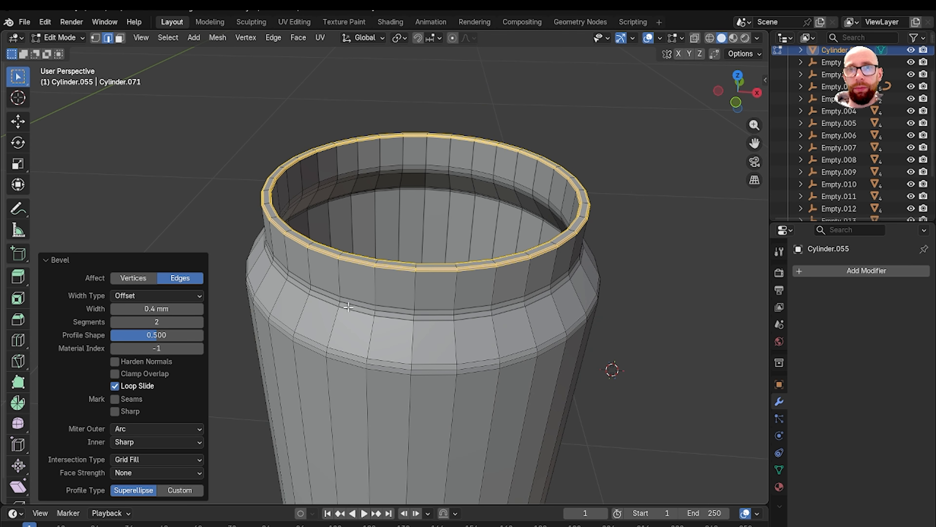
key("Tab")
Add a Subdivision Surface modifier to the jar
middle_click_drag(360, 316, 387, 309)
scroll(363, 310, "down", 4)
scroll(399, 335, "up", 4)
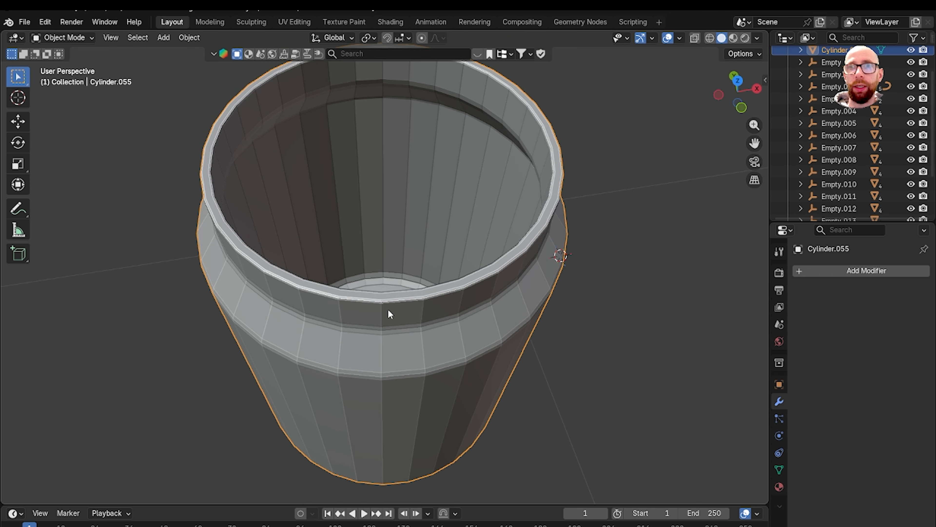
left_click(847, 271)
mouse_move(835, 274)
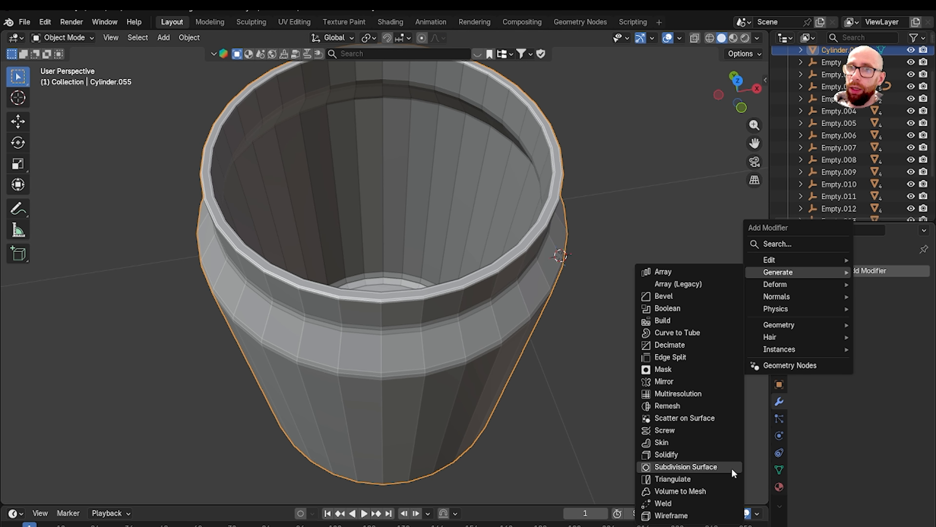
left_click(703, 463)
Apply smooth shading to the jar
right_click(461, 353)
left_click(412, 301)
scroll(519, 395, "down", 4)
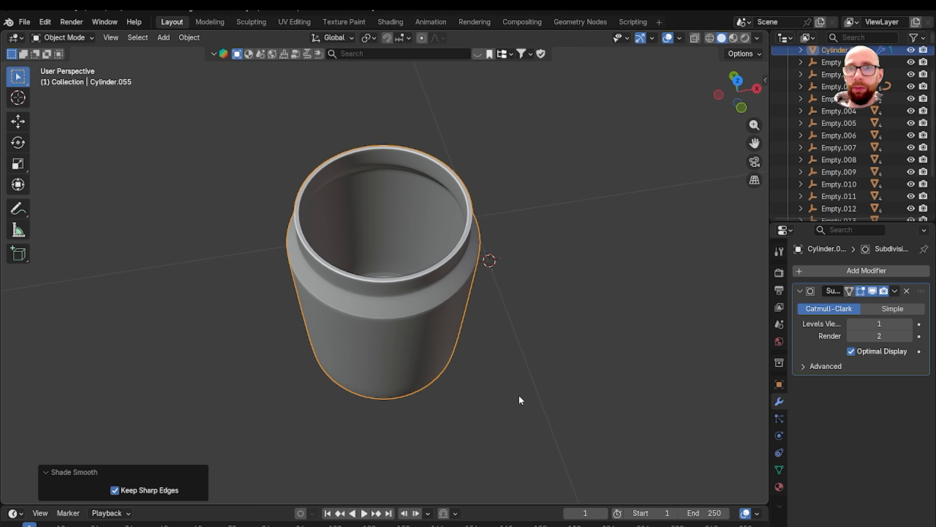
Remove the Subdivision Surface modifier from the jar
middle_click_drag(519, 395, 475, 192)
scroll(495, 328, "down", 2)
left_click(909, 291)
Set the jar's shading back to flat
right_click(432, 218)
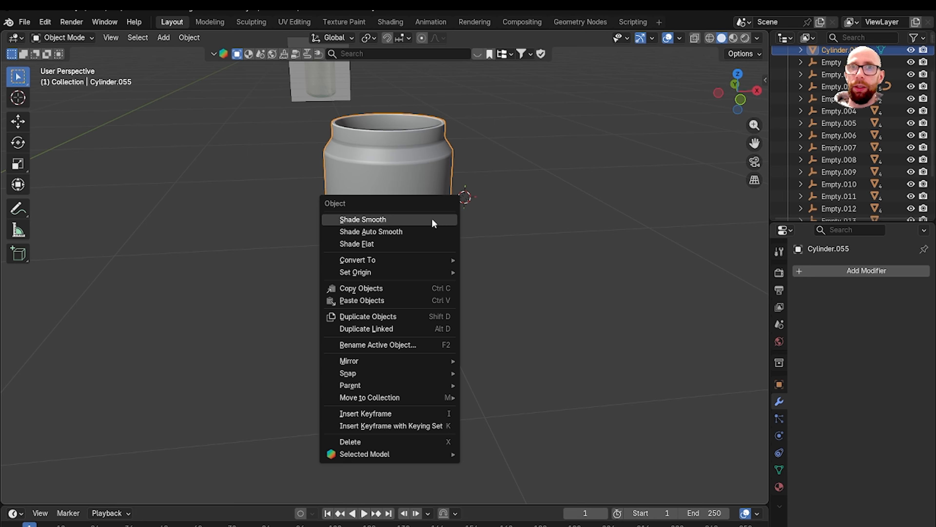
left_click(416, 242)
Snap the 3D cursor to the centre of the neck's outer face loop and leave edit mode
scroll(446, 309, "up", 3)
middle_click_drag(436, 183, 498, 303, "shift")
scroll(435, 286, "up", 3)
key("Tab")
middle_click_drag(534, 347, 400, 289)
scroll(531, 361, "down", 2)
scroll(401, 290, "up", 2)
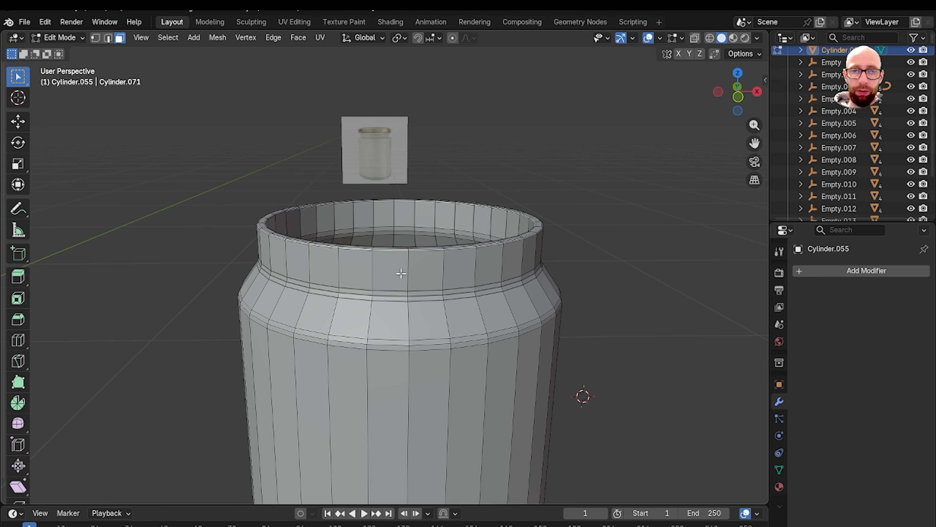
left_click(414, 271, "alt")
middle_click_drag(413, 271, 464, 266)
key("shift+s")
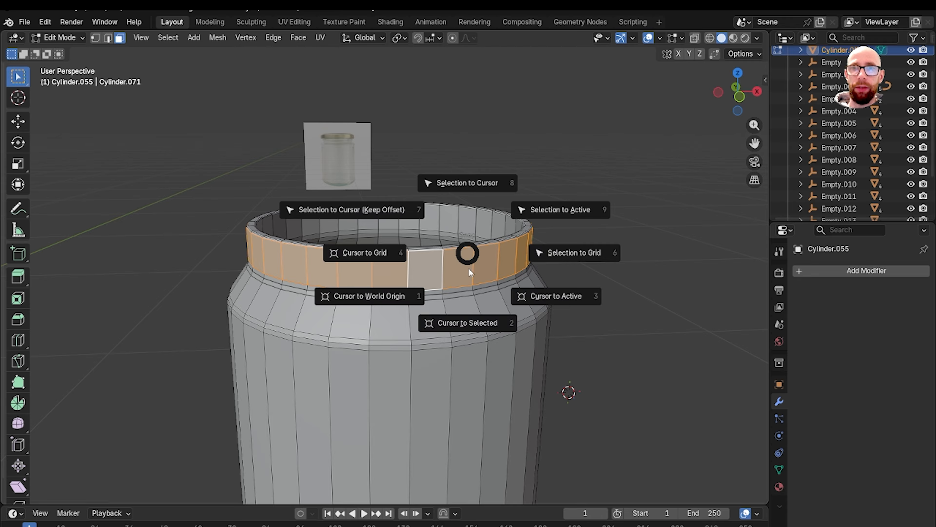
left_click(466, 322)
middle_click_drag(466, 322, 380, 303)
key("Tab")
Add an Archimedean spiral curve at the 3D cursor and shrink its radius to 0.04
scroll(517, 288, "down", 2)
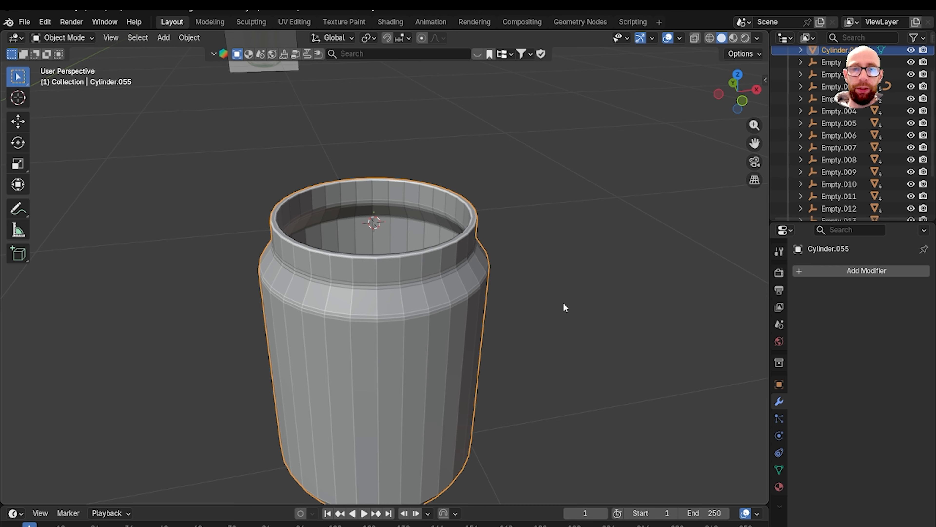
key("shift+a")
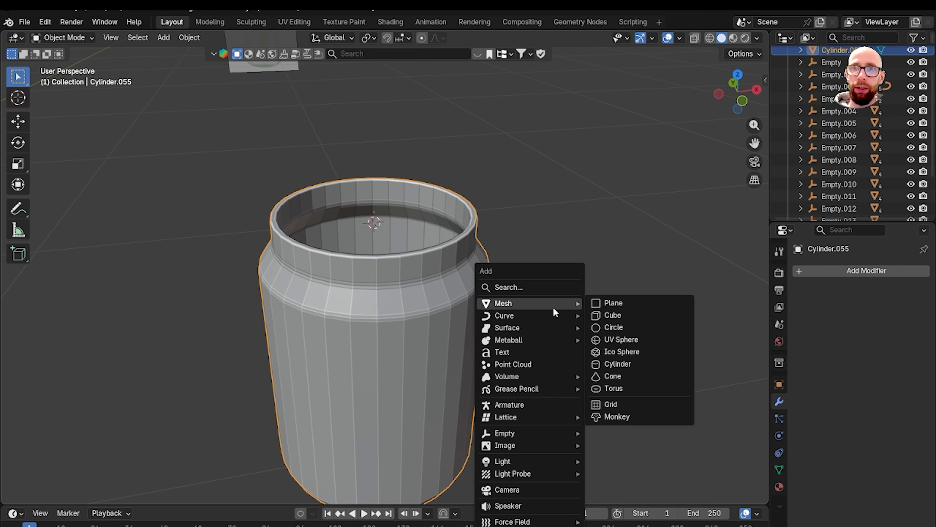
mouse_move(532, 320)
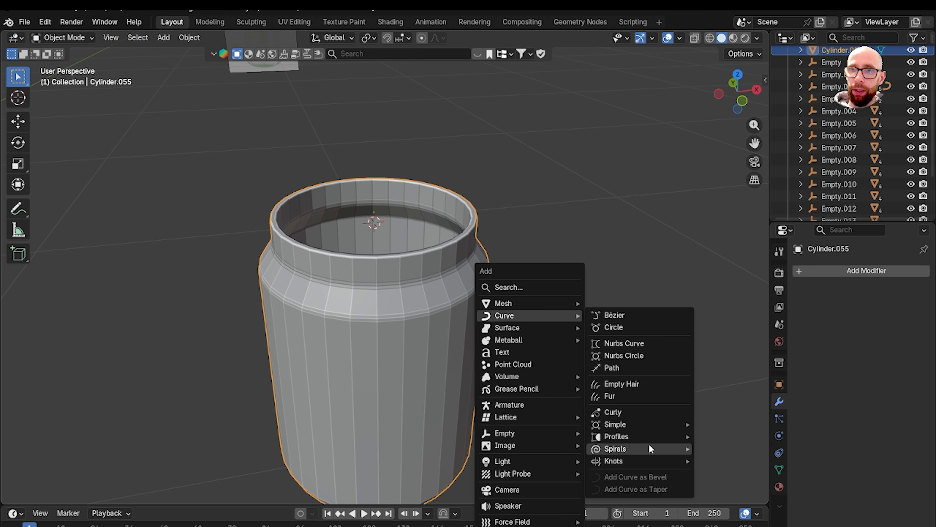
mouse_move(632, 459)
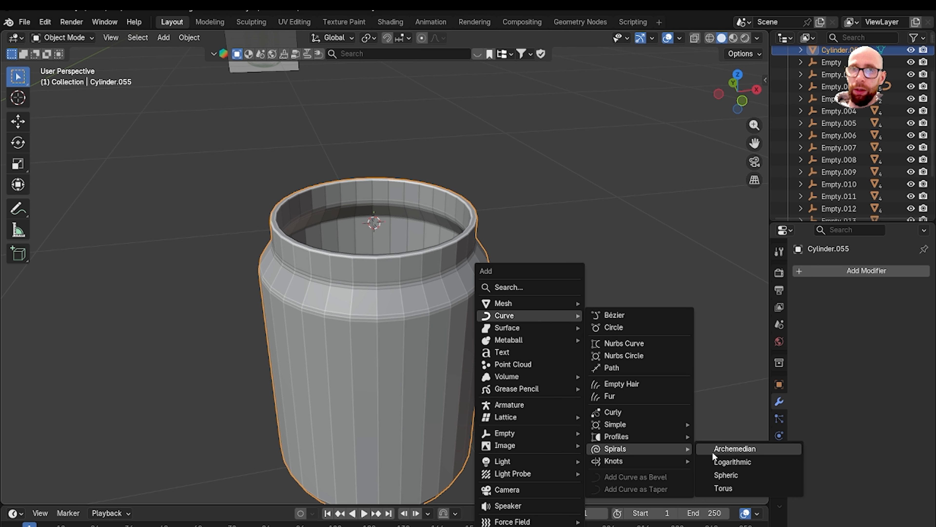
left_click(712, 449)
scroll(404, 389, "down", 5)
scroll(404, 389, "down", 5)
scroll(404, 380, "up", 4)
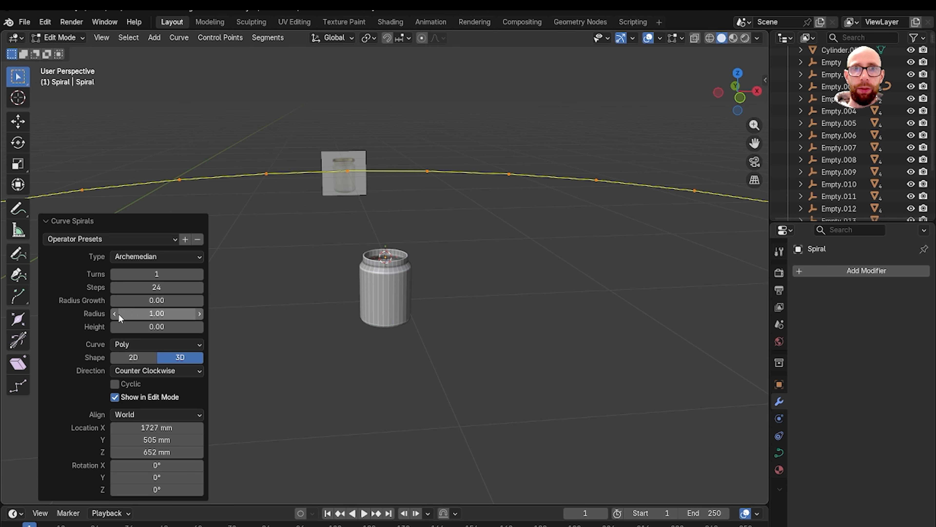
left_click_drag(118, 313, 90, 313)
scroll(269, 316, "up", 8)
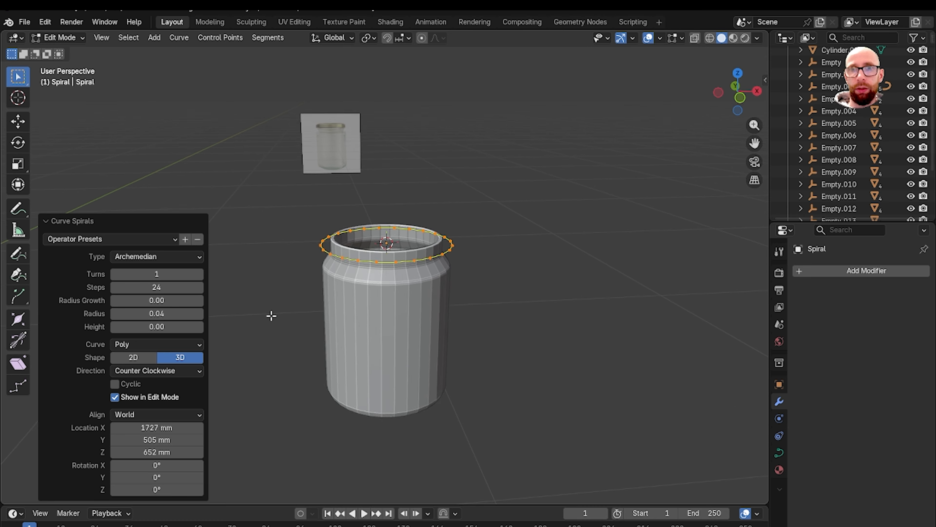
Compare the spiral with the jar from above and try radii of 0.20 and 0.05
middle_click_drag(282, 318, 350, 356, "shift")
scroll(379, 353, "up", 1)
key("KP_5")
key("KP_7")
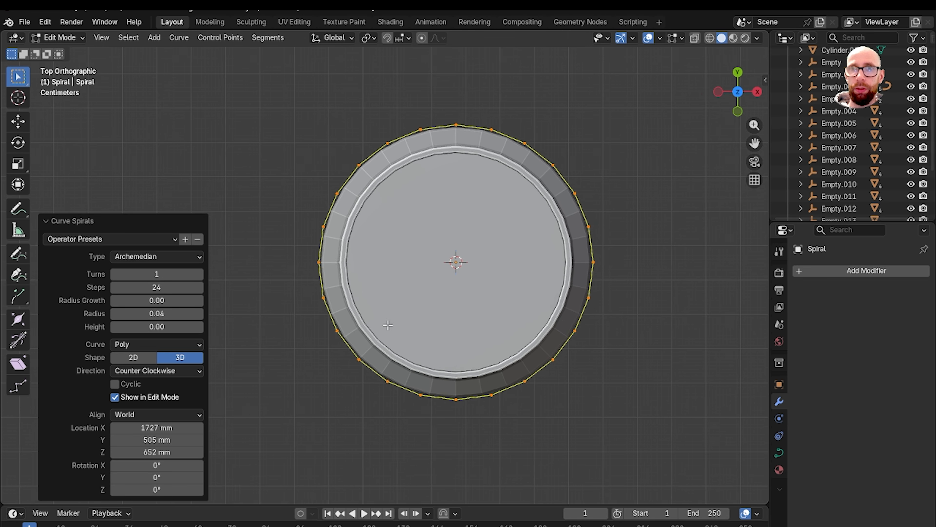
scroll(239, 348, "up", 2)
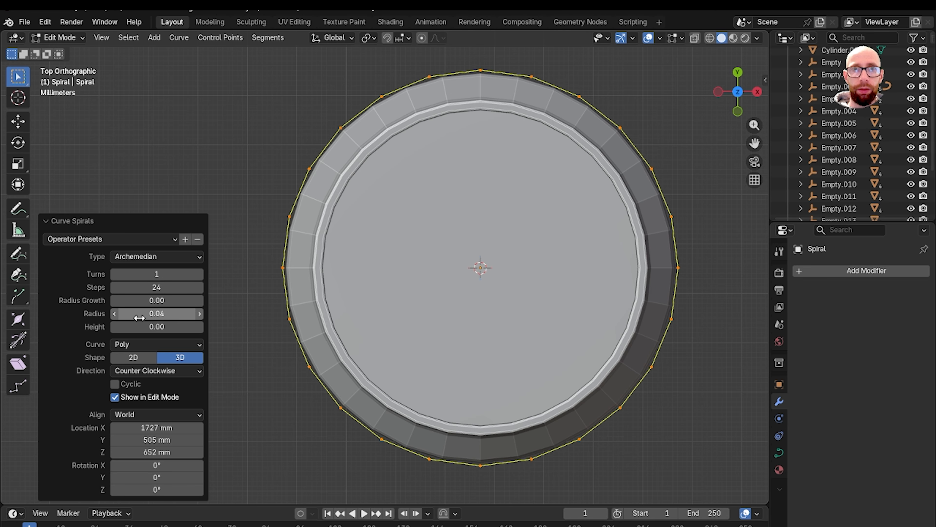
type("0.2")
key("Return")
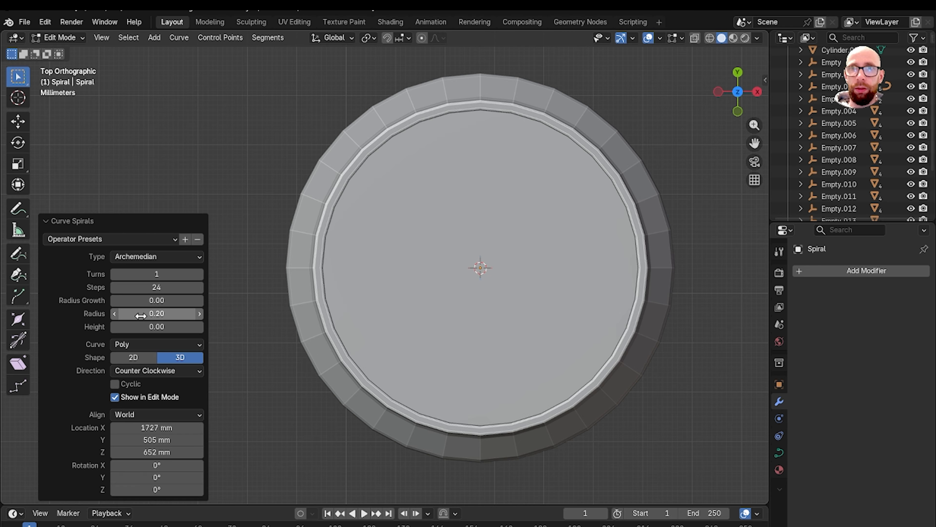
middle_click_drag(424, 338, 446, 318)
scroll(442, 249, "down", 6)
left_click_drag(164, 314, 134, 313)
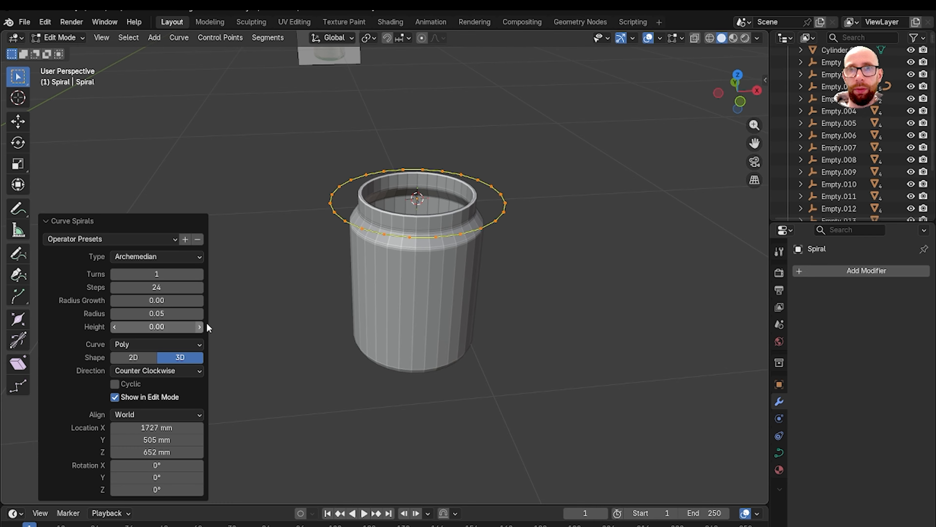
Fine-tune the spiral's radius to about 0.04 so the curve runs just outside the jar's neck
type("0.02")
key("Return")
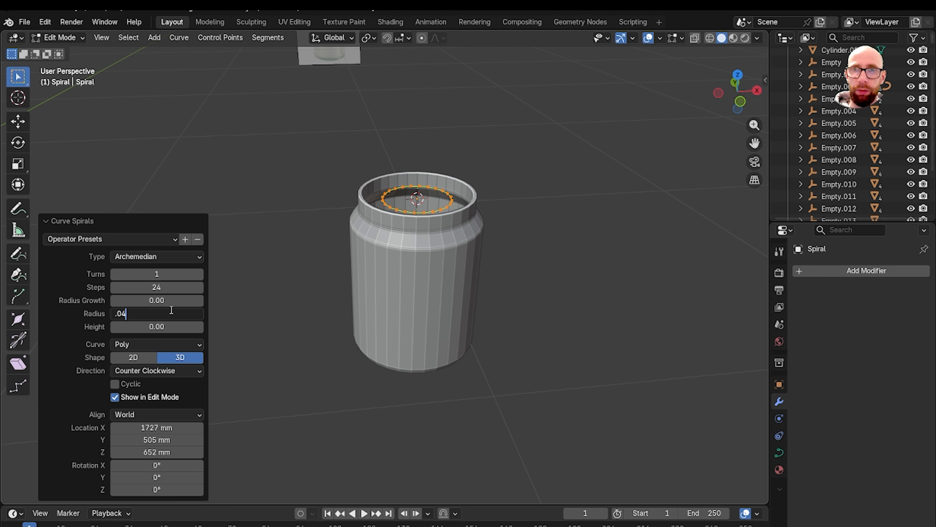
type(".04")
key("Return")
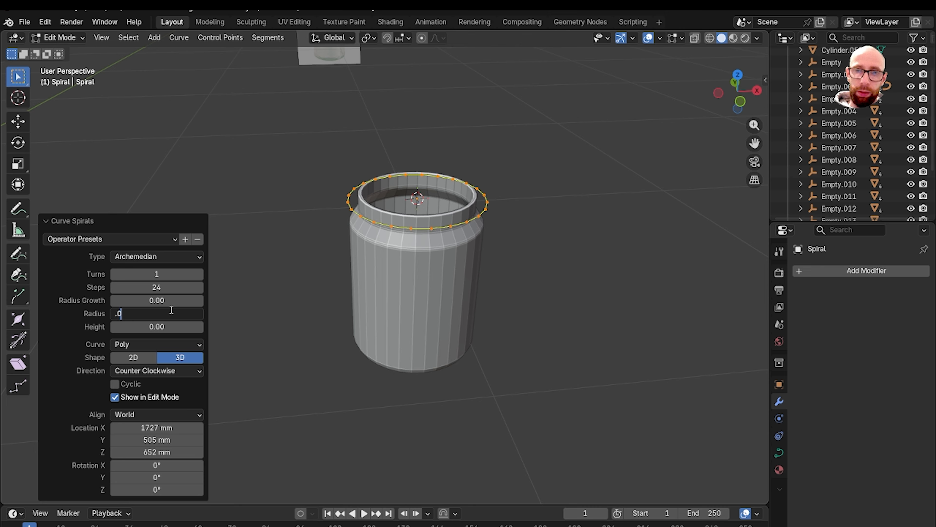
type(".03")
key("Return")
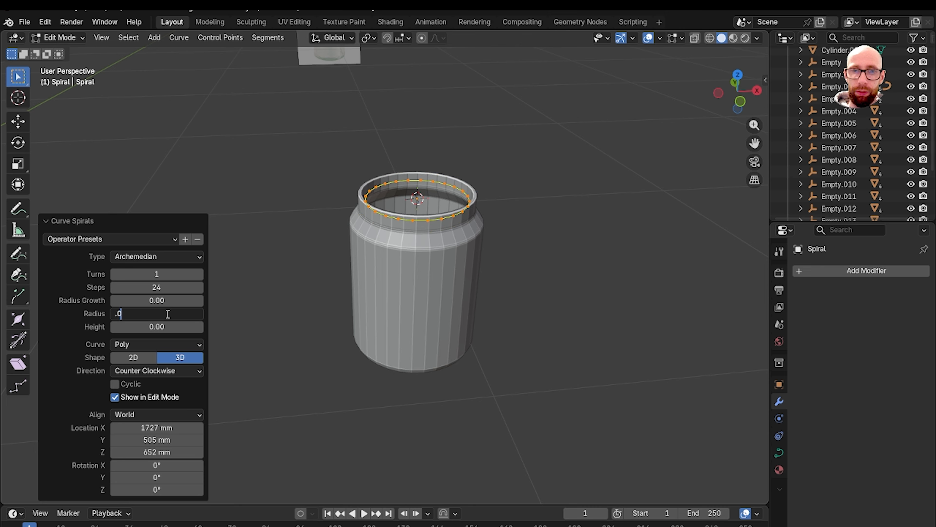
key("Return")
scroll(402, 315, "up", 2)
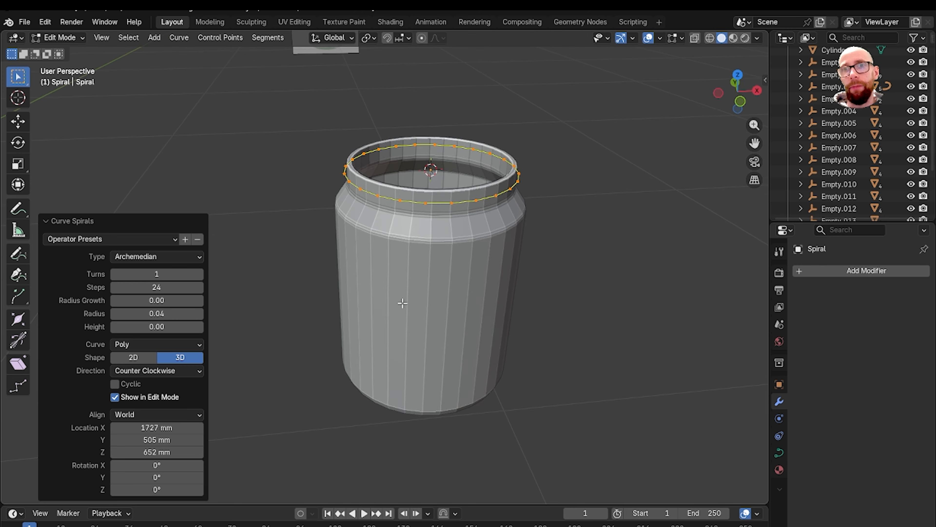
Give the spiral a height of 0.01 so it rises around the neck
middle_click_drag(402, 303, 401, 295)
scroll(401, 294, "up", 4)
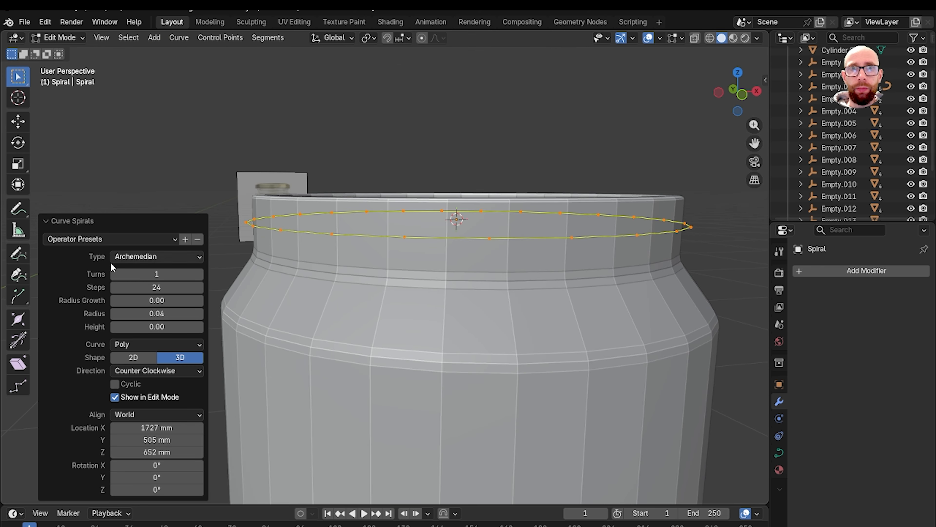
left_click(201, 328)
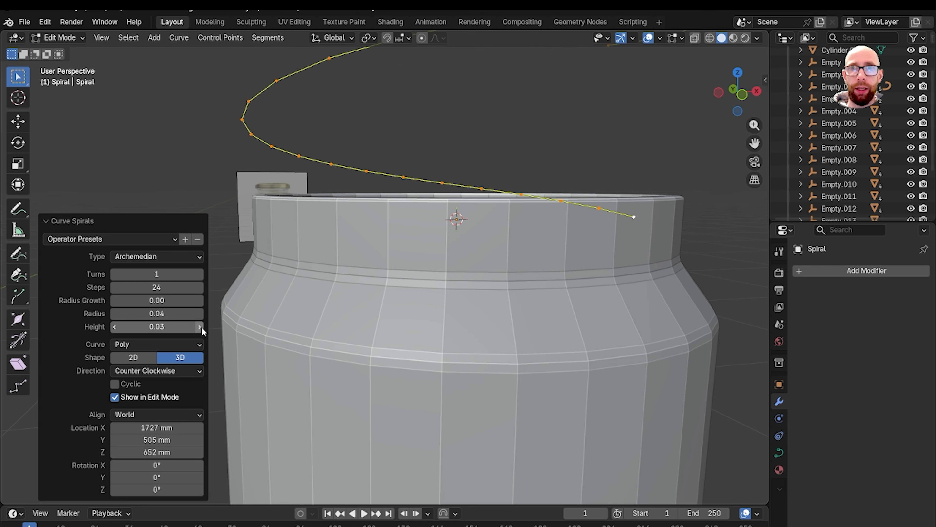
scroll(320, 294, "down", 5)
scroll(320, 293, "up", 3)
left_click(172, 328)
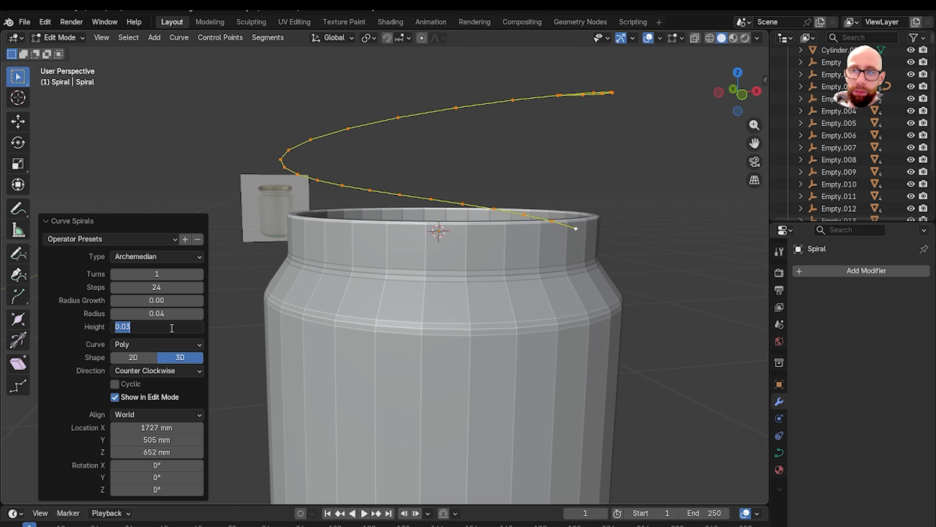
key("Return")
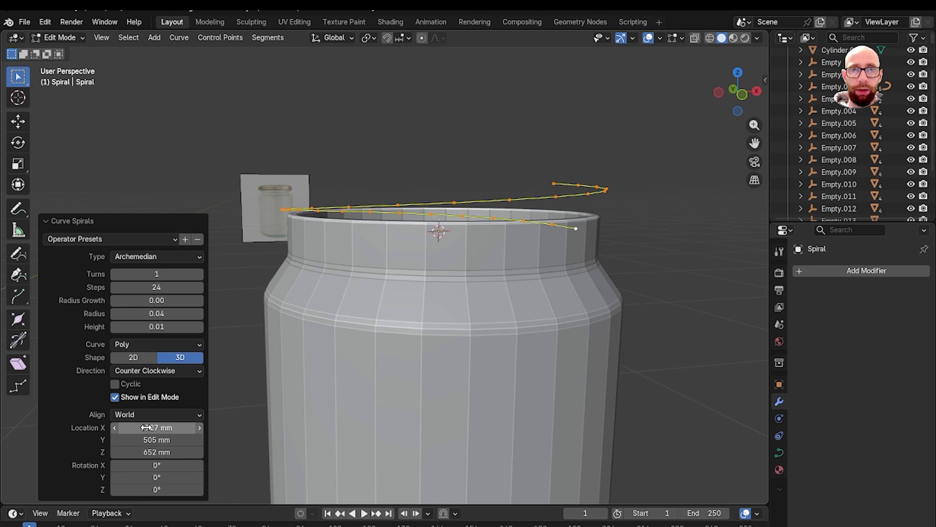
Lower the spiral onto the base of the jar's neck by setting its Z location to 642 mm
mouse_move(180, 452)
left_mouse_down()
mouse_move(188, 452)
mouse_move(174, 452)
left_mouse_up()
mouse_move(245, 452)
middle_mouse_down()
mouse_move(286, 443)
mouse_move(240, 441)
middle_mouse_up()
middle_click_drag(390, 348, 402, 325)
mouse_move(426, 282)
middle_mouse_down()
mouse_move(410, 274)
mouse_move(371, 310)
mouse_move(406, 273)
mouse_move(394, 282)
mouse_move(420, 297)
middle_mouse_up()
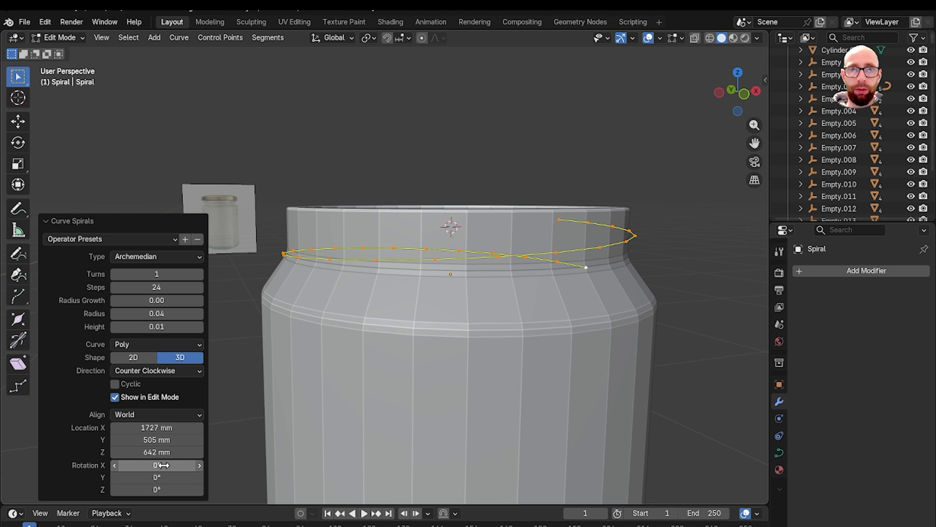
mouse_move(151, 456)
left_mouse_down()
mouse_move(162, 455)
mouse_move(147, 452)
left_mouse_up()
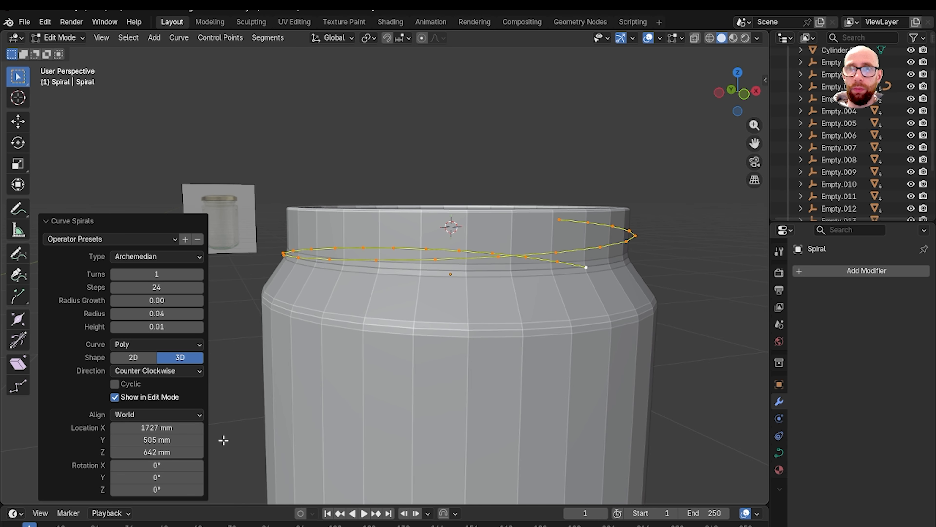
Reduce the spiral's height to below 0.01, increase its turns to 2 and leave edit mode
middle_click_drag(223, 440, 288, 414)
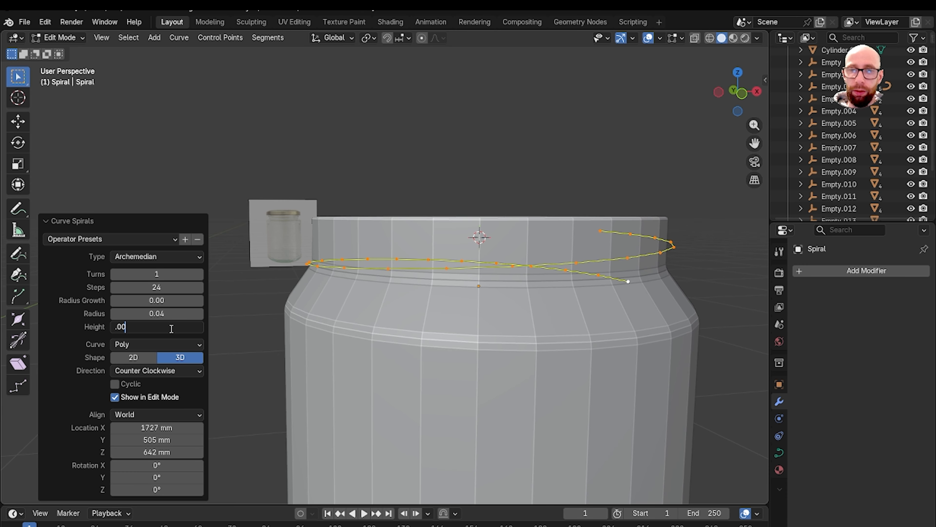
key("Return")
mouse_move(403, 315)
middle_mouse_down()
mouse_move(397, 309)
mouse_move(405, 315)
middle_mouse_up()
left_click(200, 273)
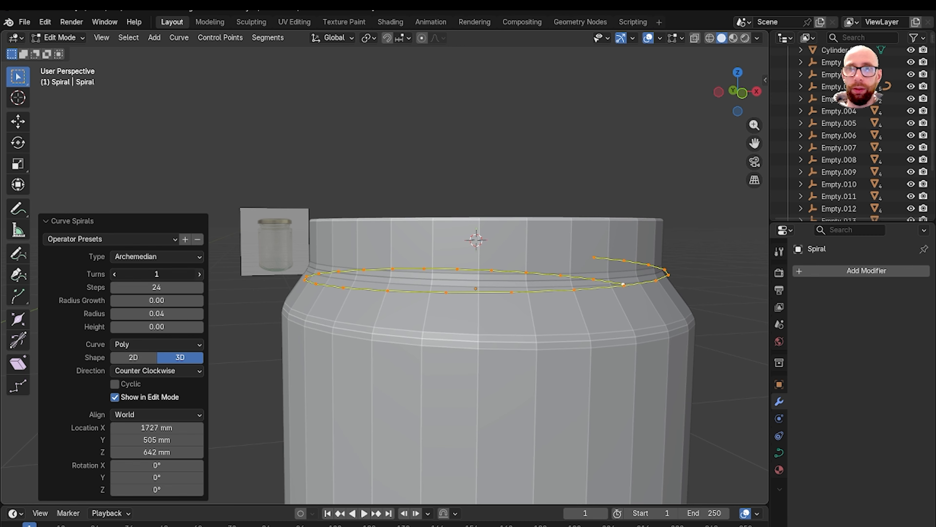
middle_click_drag(270, 286, 325, 295)
scroll(325, 295, "down", 2)
key("Tab")
Move the spiral up about 3 mm along Z onto the jar's neck and deselect it
middle_click_drag(445, 277, 504, 262)
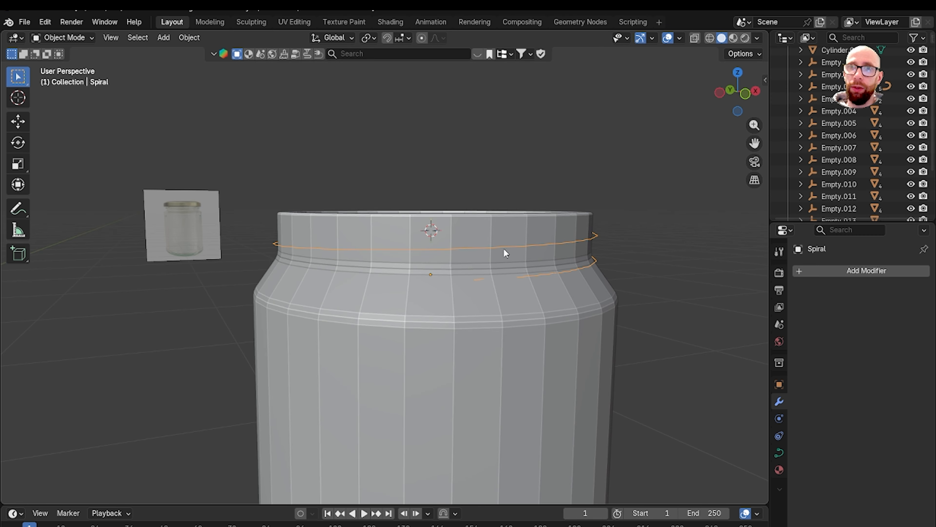
key("g")
key("z")
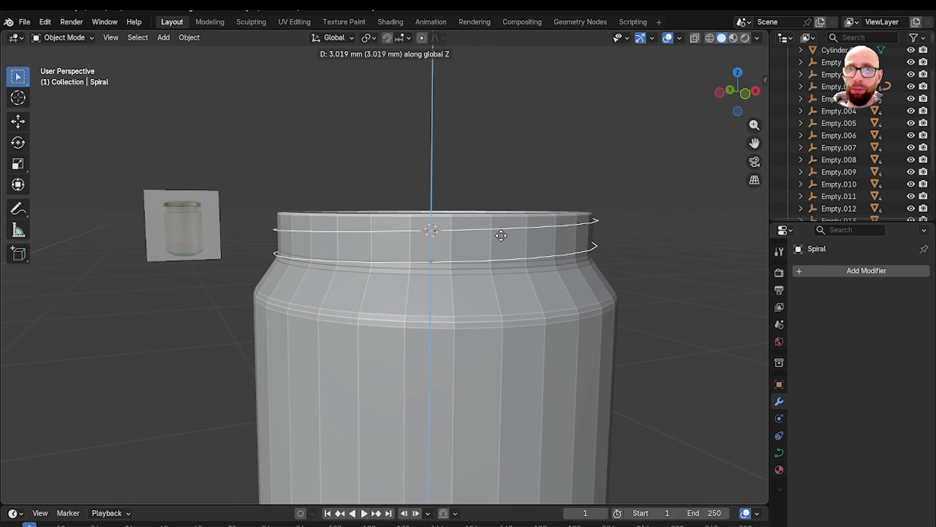
left_click(501, 233)
left_click(424, 201)
Examine the jar's size and level of detail against the other objects in the desk scene
middle_click_drag(424, 201, 409, 245)
scroll(437, 243, "down", 5)
scroll(369, 258, "down", 9)
middle_click_drag(452, 207, 244, 249, "shift")
scroll(406, 199, "up", 2)
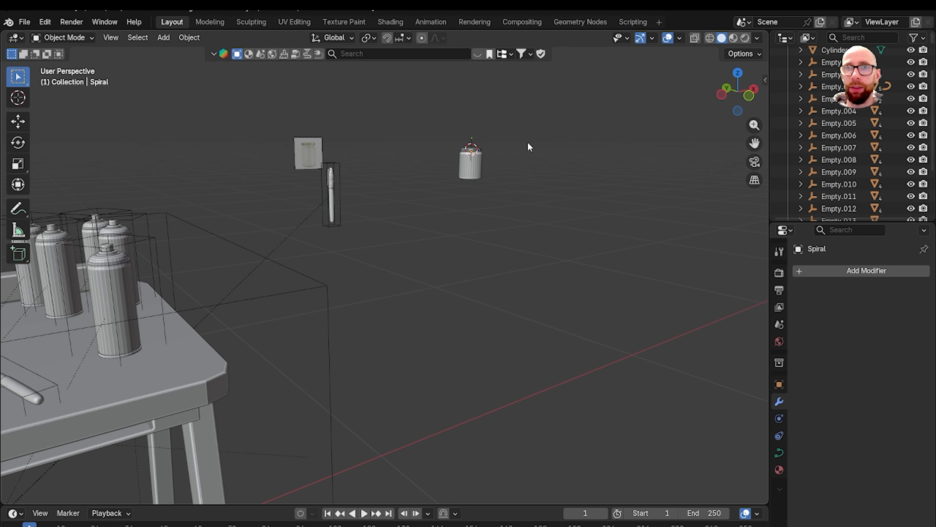
middle_click_drag(528, 145, 363, 284, "shift")
scroll(372, 264, "up", 4)
scroll(351, 203, "up", 2)
middle_click_drag(350, 202, 358, 265, "shift")
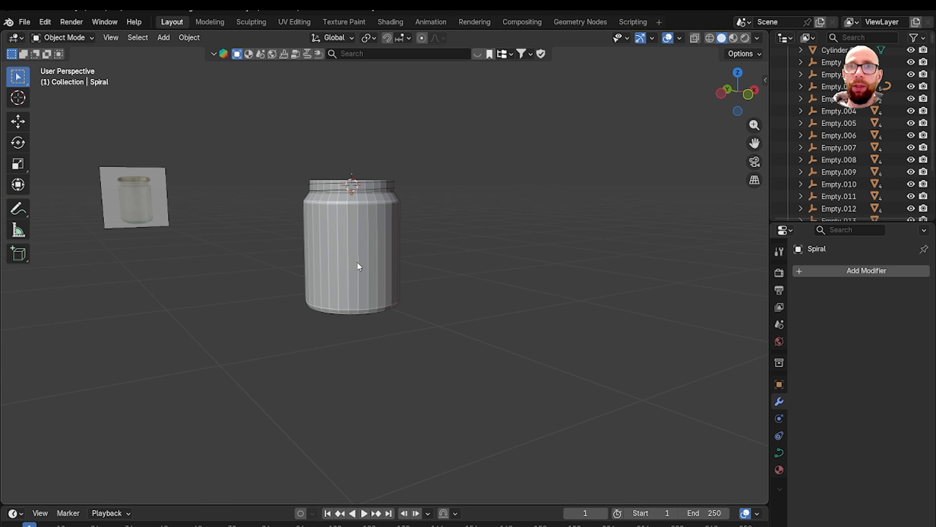
scroll(378, 312, "up", 6)
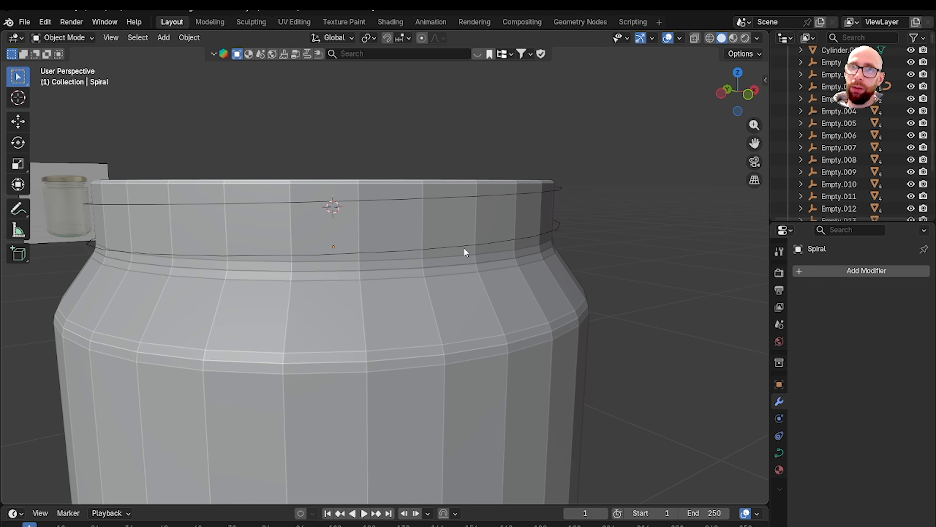
Give the spiral around the jar's neck a bevel with a depth of 0.6 mm and set the bevel type to Profile
left_click(465, 250)
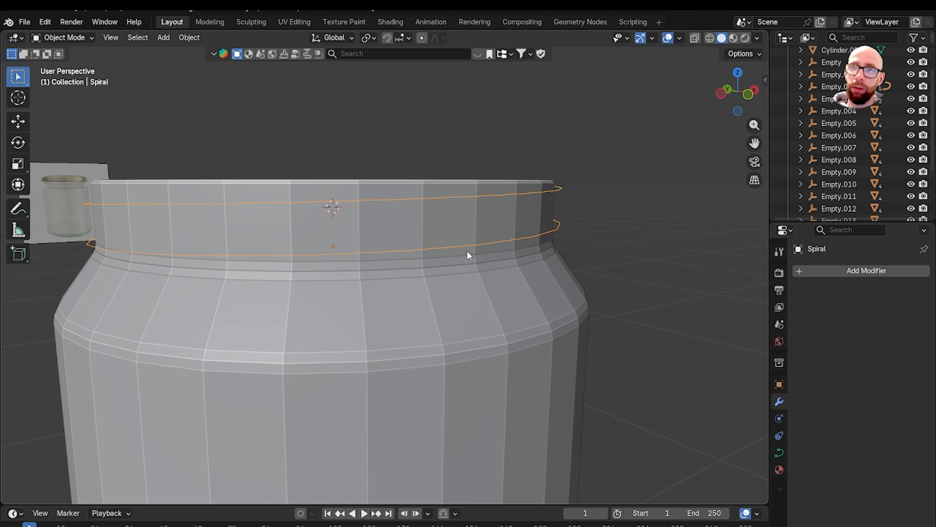
left_click(780, 455)
scroll(817, 432, "down", 5)
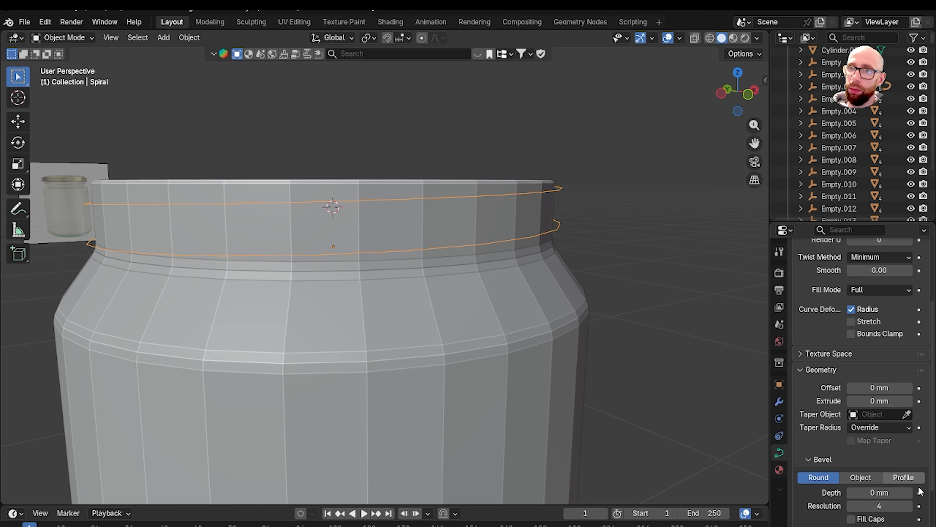
left_click(908, 492)
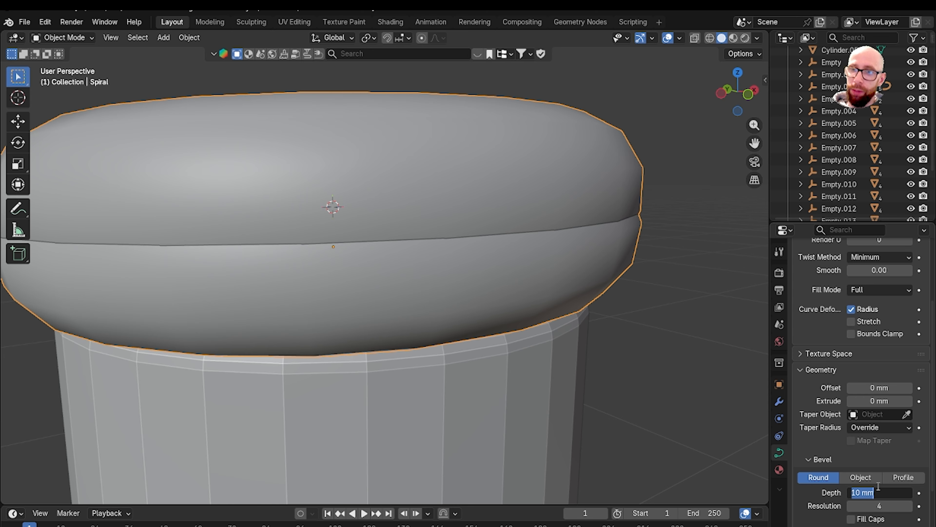
type("0.1")
key("Return")
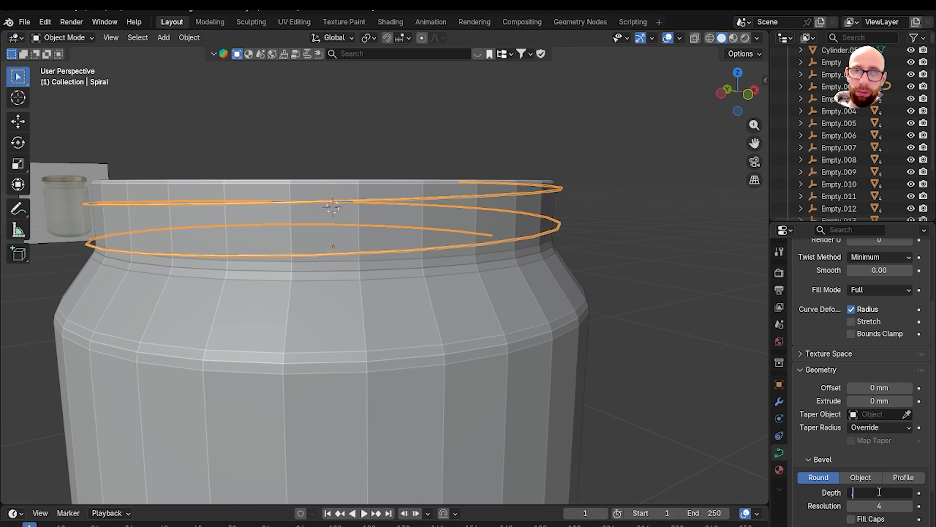
type("0.5")
key("Return")
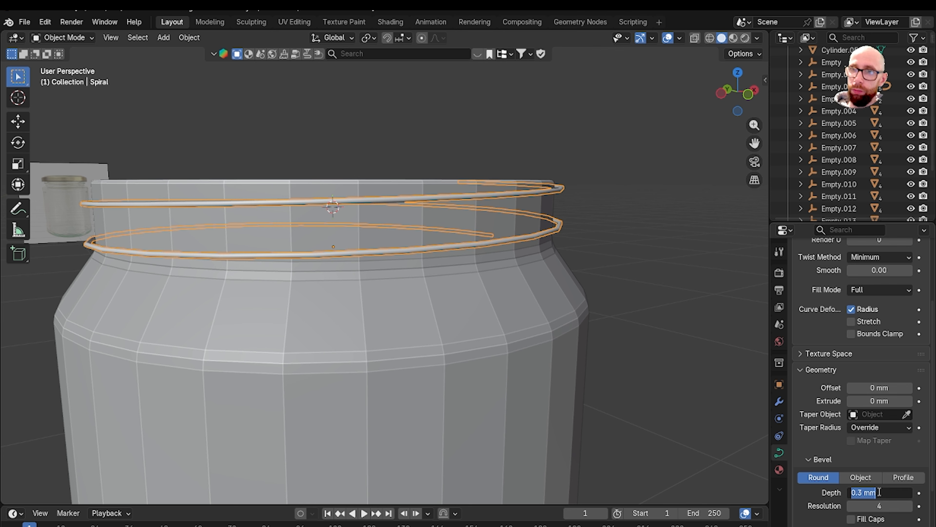
key("Return")
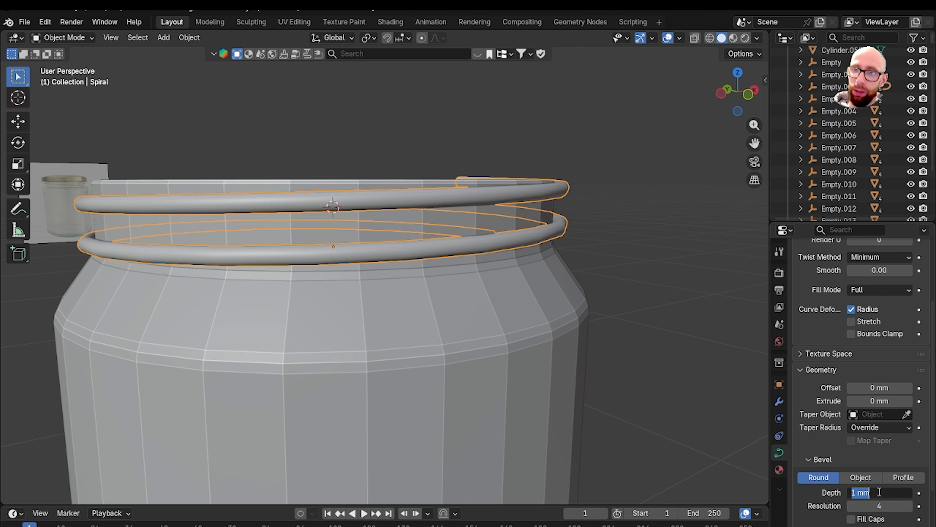
key("Return")
left_click(705, 303)
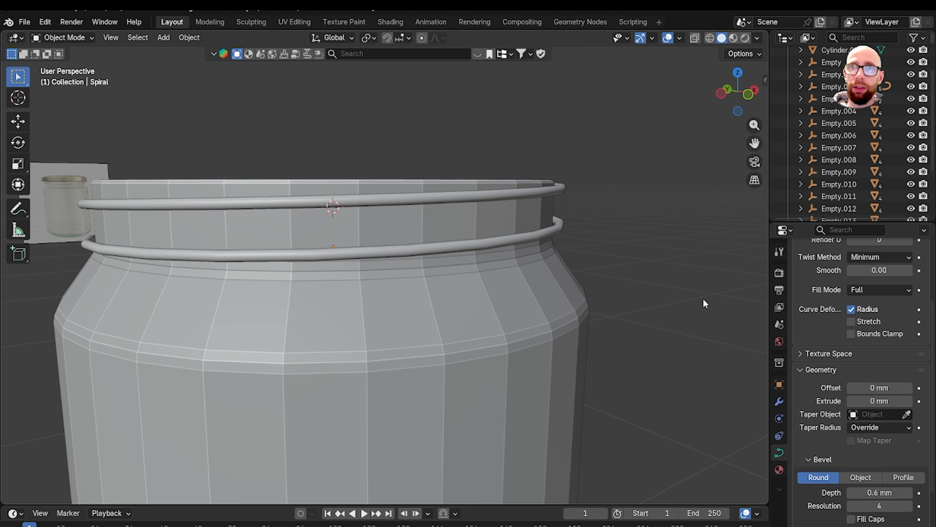
left_click(461, 208)
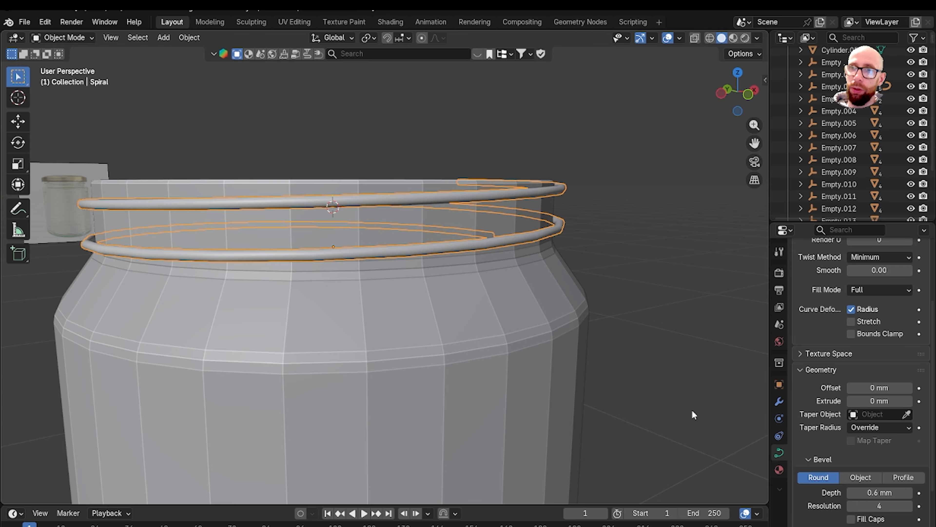
left_click(904, 478)
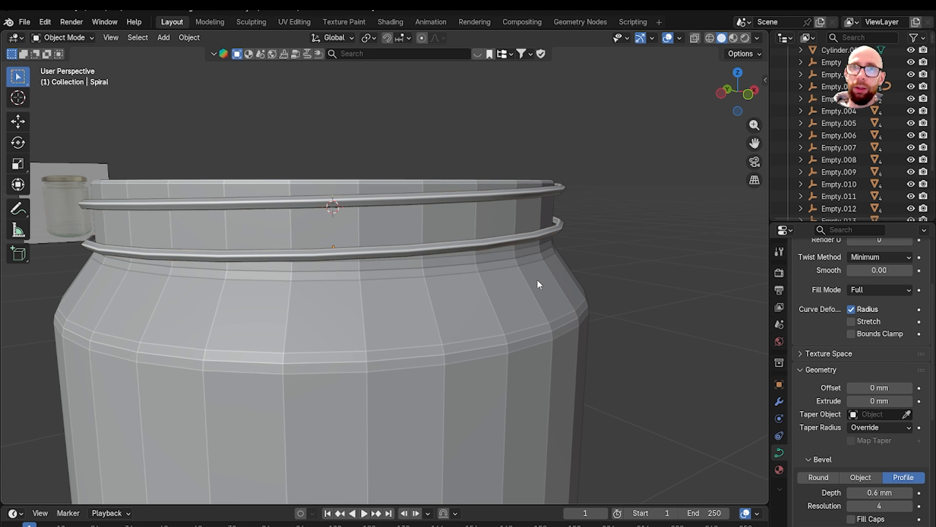
Examine the bevelled spiral around the jar's neck from above and from the side
scroll(537, 280, "up", 3)
middle_click_drag(538, 279, 574, 360)
key("grave")
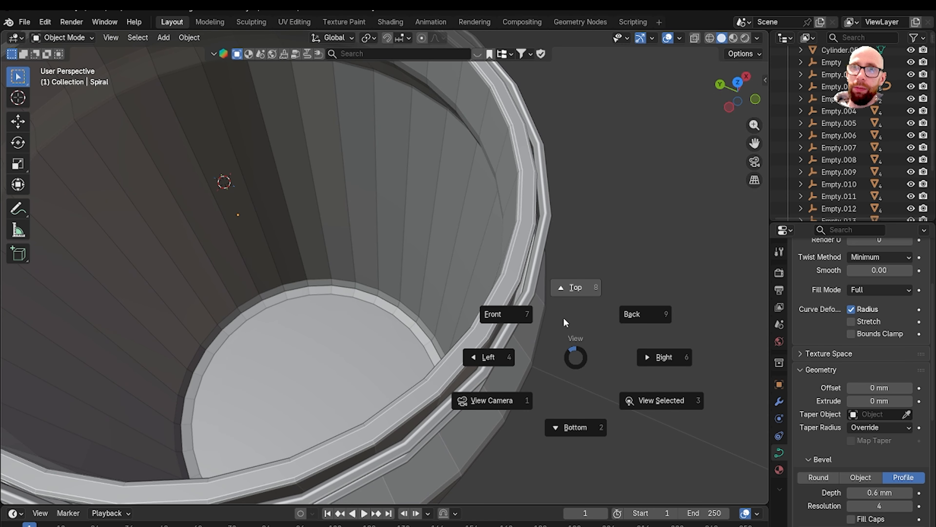
left_click(575, 288)
scroll(842, 445, "down", 10)
middle_click_drag(575, 405, 529, 349)
scroll(526, 397, "down", 4)
key("Tab")
key("Tab")
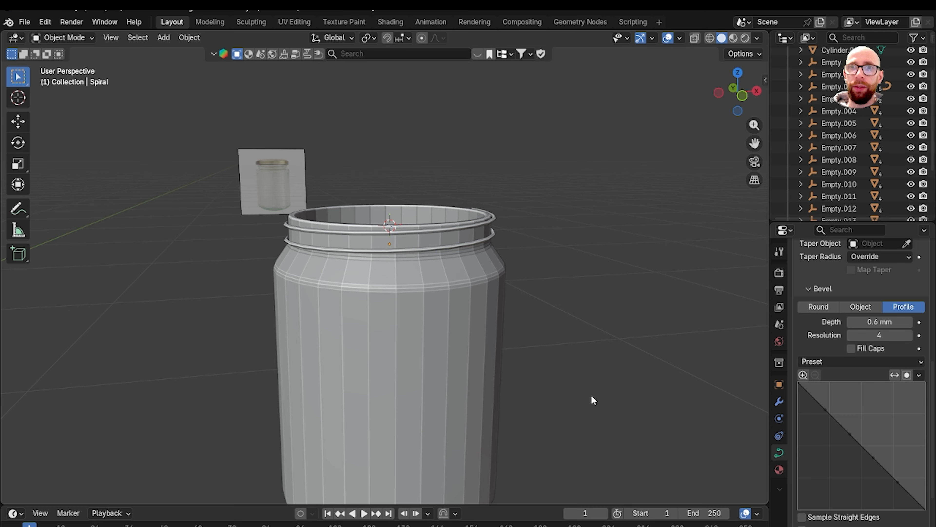
middle_click_drag(591, 396, 606, 382)
scroll(606, 382, "up", 3)
middle_click_drag(514, 254, 513, 257)
scroll(492, 291, "down", 2)
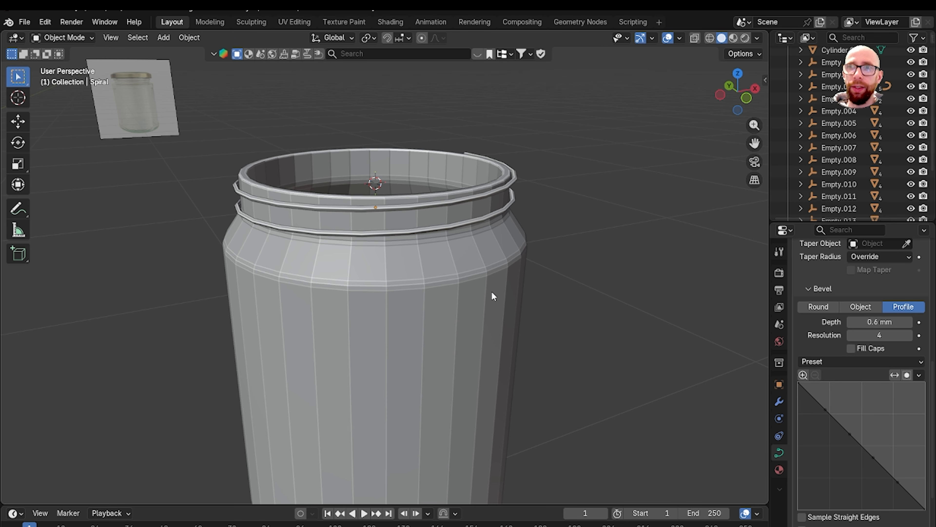
Set the spiral's bevel depth to 0.8 mm, scale the spiral down slightly along Z and deselect it
left_click(460, 230)
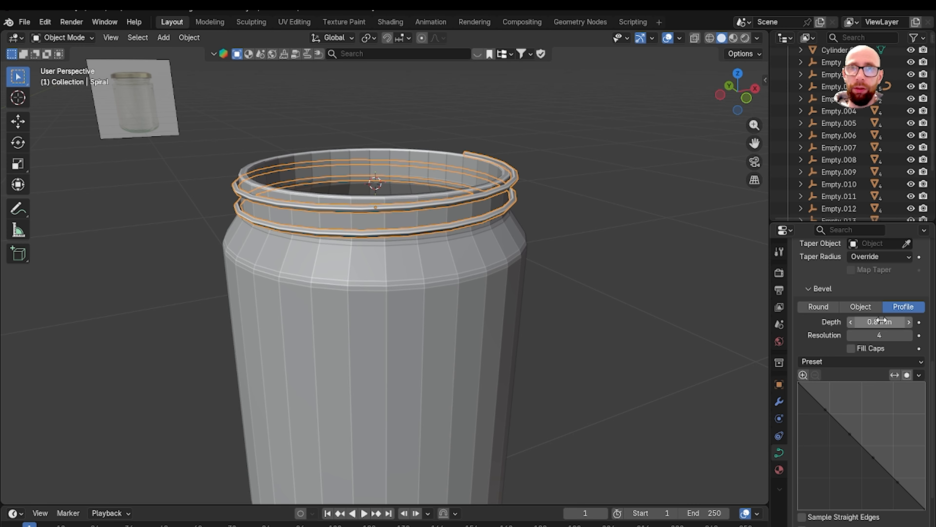
left_click(685, 273)
middle_click_drag(685, 273, 509, 283)
scroll(585, 294, "up", 3)
left_click(508, 279)
key("s")
key("z")
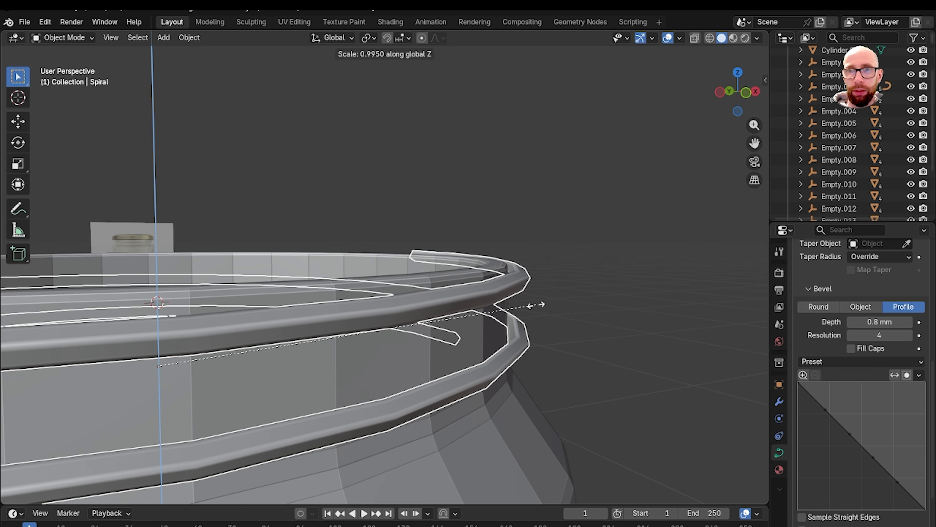
left_click(514, 303)
left_click(587, 318)
middle_click_drag(587, 318, 520, 357)
scroll(525, 319, "down", 4)
scroll(525, 321, "down", 5)
scroll(523, 354, "down", 2)
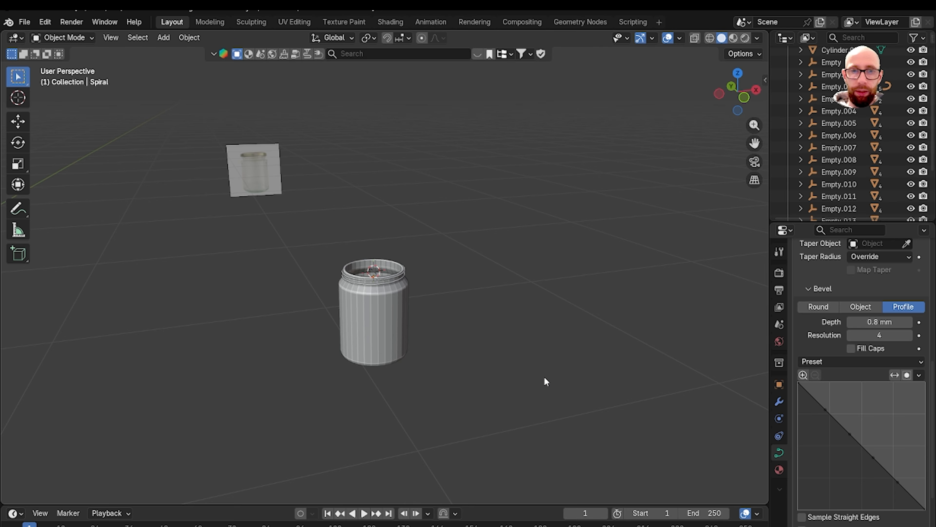
Add a cube-shaped empty at the 3D cursor in the jar's mouth
key("shift+a")
mouse_move(492, 307)
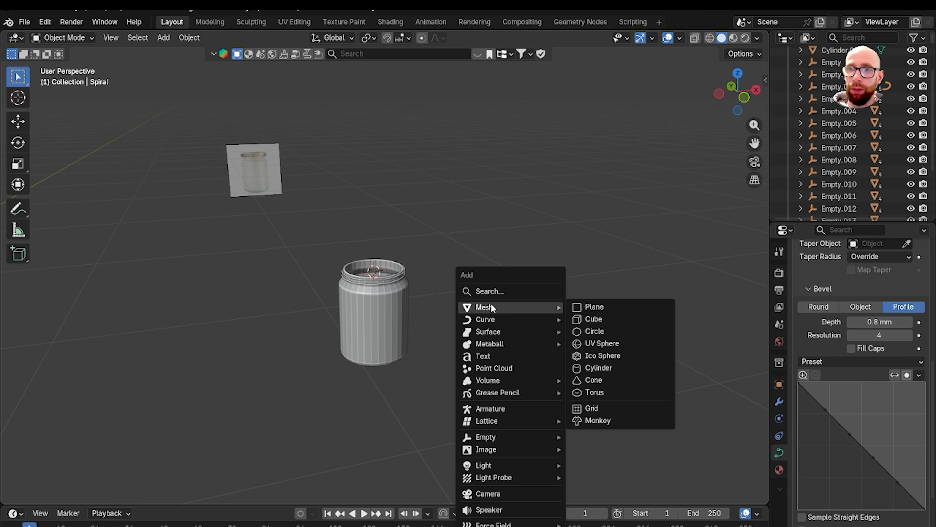
mouse_move(534, 437)
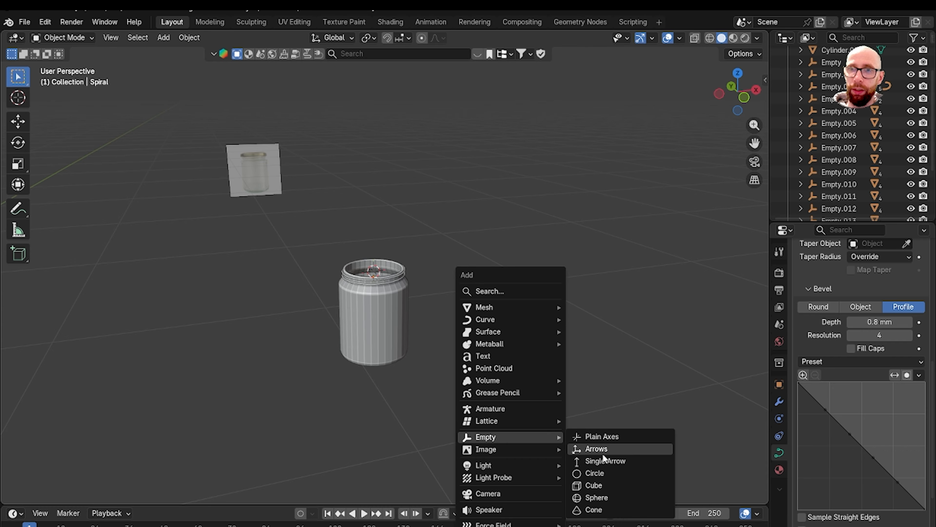
left_click(607, 486)
In front view, scale the cube empty down uniformly until it is only somewhat wider than the jar's reference image
key("grave")
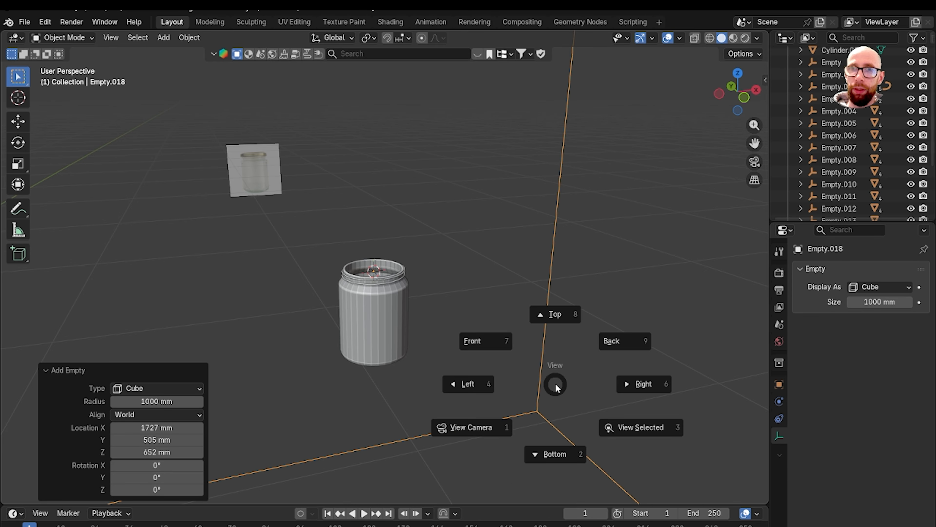
left_click(481, 360)
key("KP_Decimal")
key("s")
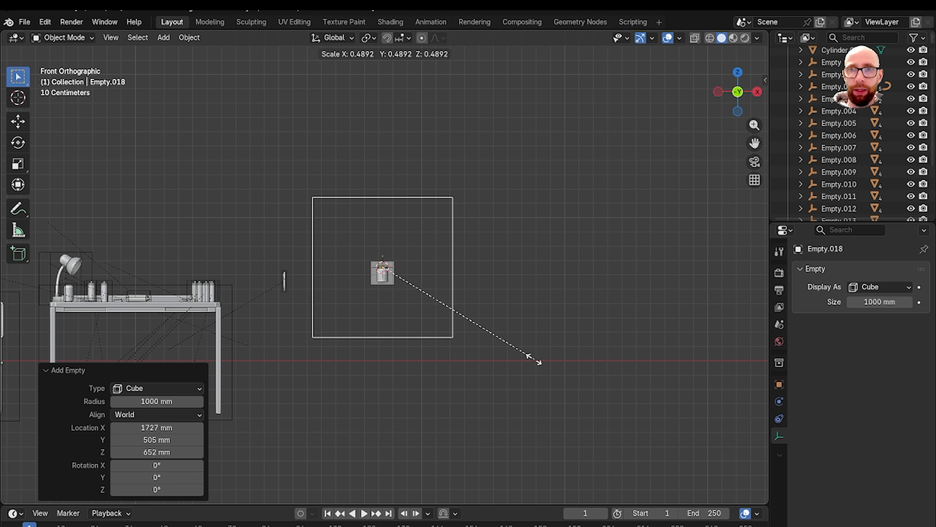
left_click(459, 320)
key("KP_Decimal")
key("s")
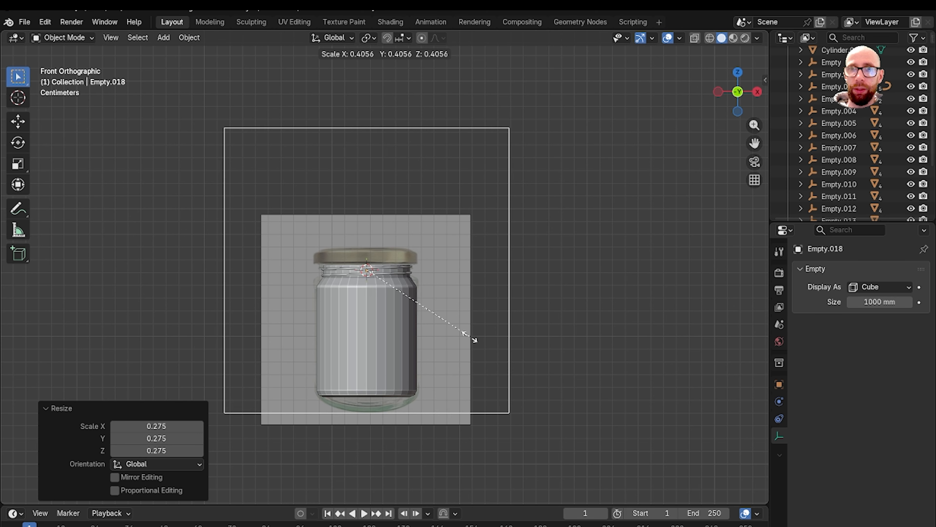
left_click(464, 334)
Scale the empty along Z by 0.677, move it down about 42 mm over the jar, and scale it along Z by 0.775
key("s")
key("z")
left_click(640, 370)
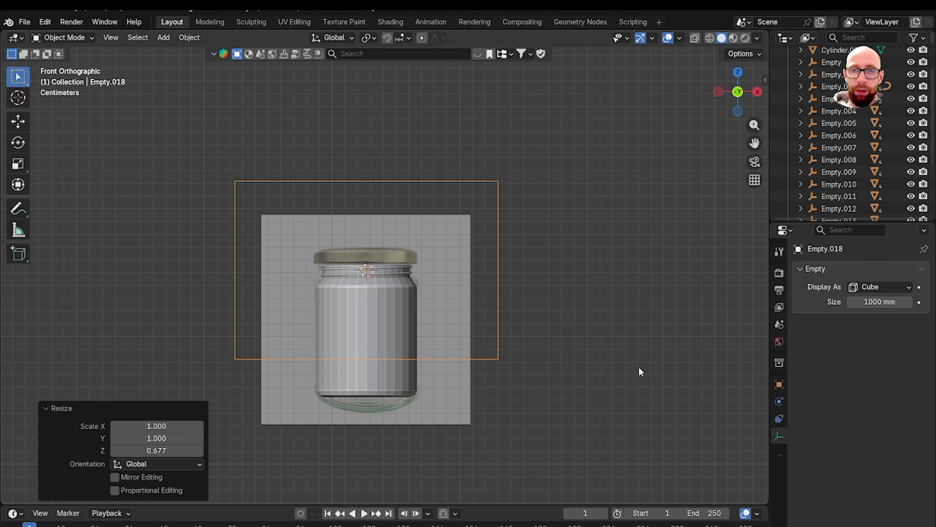
key("g")
left_click(688, 440)
key("s")
key("z")
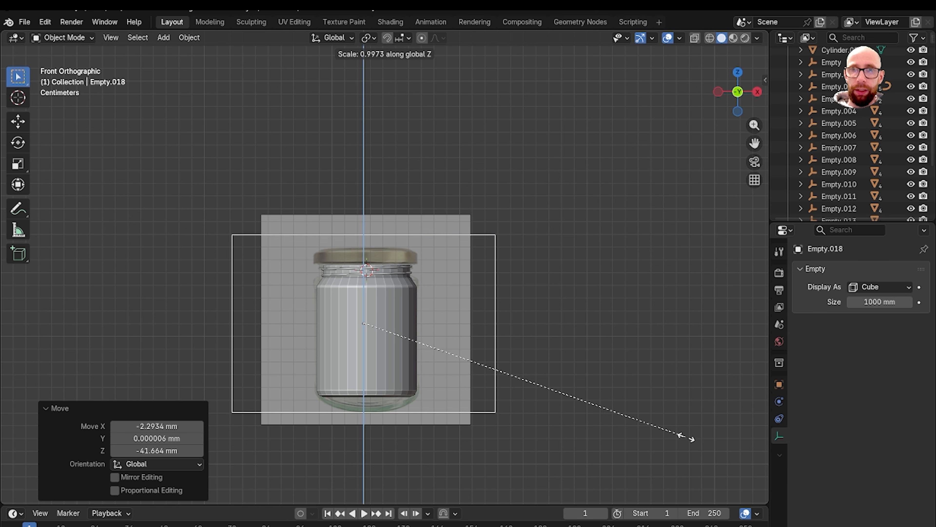
left_click(632, 424)
Narrow the empty along X to just beyond the jar's sides and lower it about 5 mm to enclose the body
key("s")
key("x")
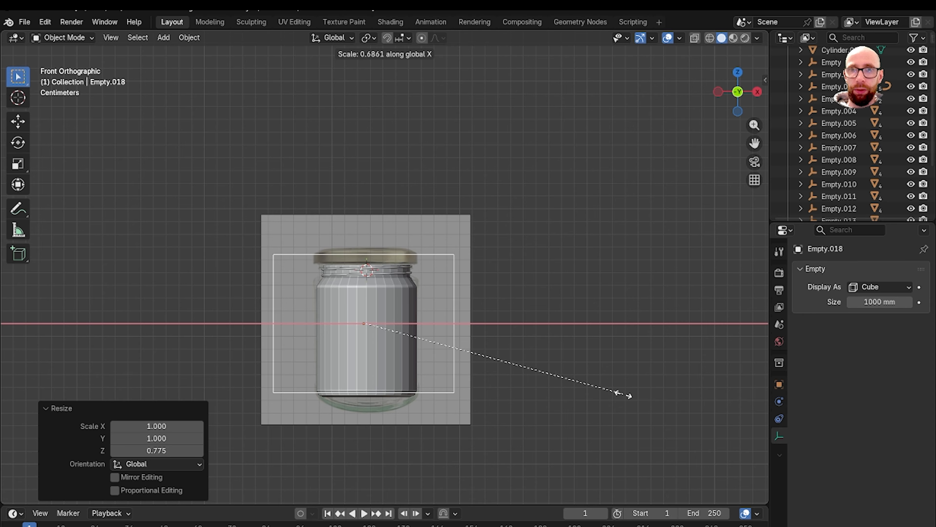
left_click(577, 385)
key("g")
left_click(637, 381)
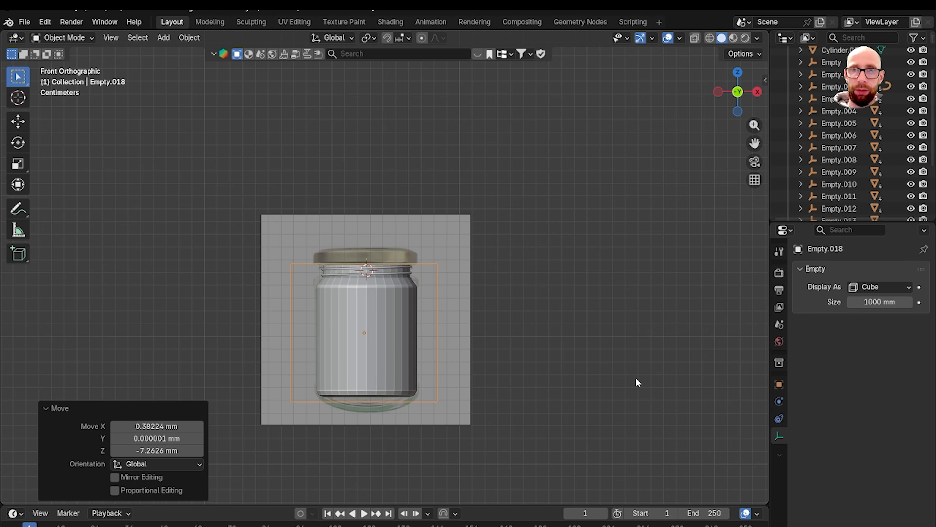
key("g")
left_click(647, 394)
In top view, scale the empty along Y by 0.448 to fit around the jar
key("grave")
left_click(648, 327)
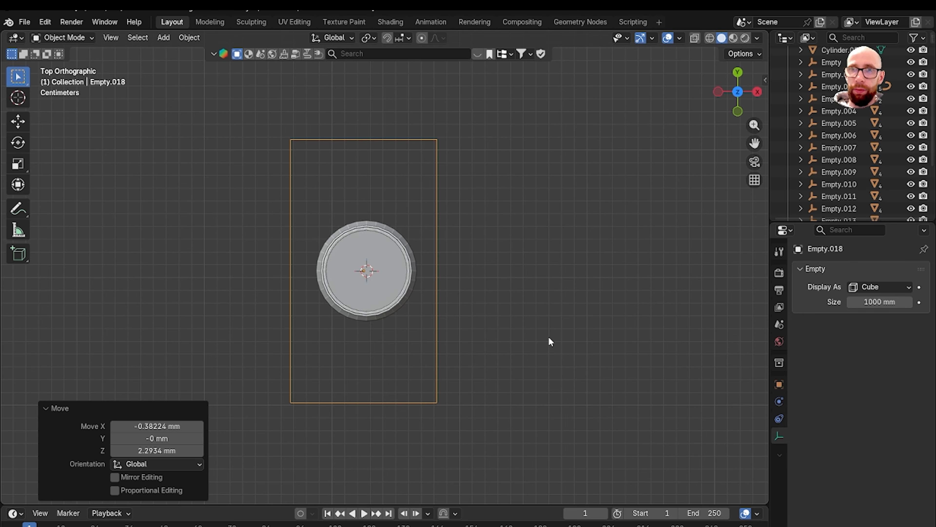
middle_click_drag(486, 353, 512, 373, "shift")
key("s")
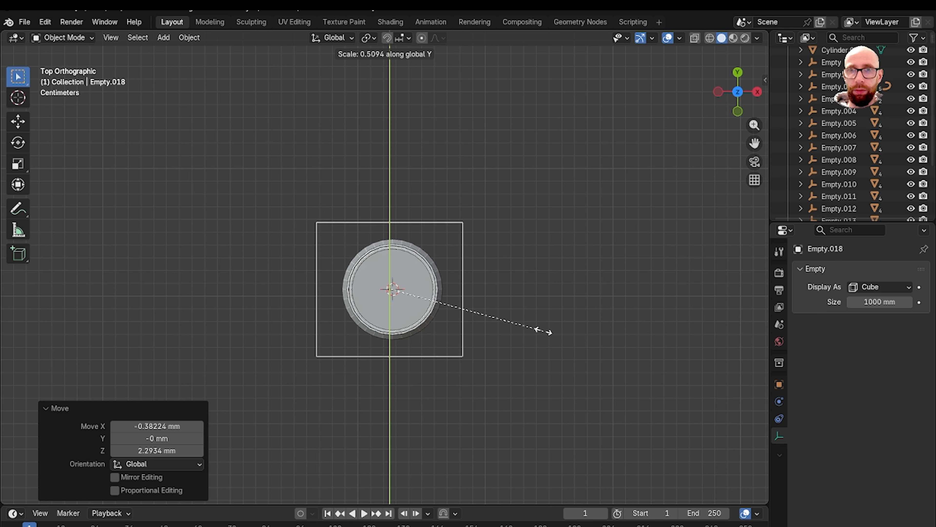
left_click(535, 330)
Parent the jar and its spiral to the cube empty with Object (Keep Transform)
middle_click_drag(529, 331, 612, 360)
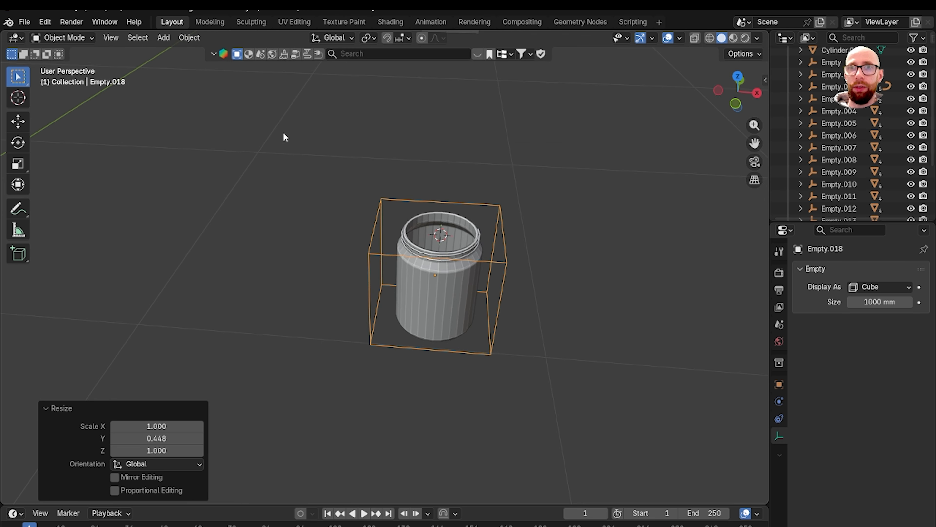
left_click_drag(284, 136, 518, 326)
scroll(484, 176, "up", 2)
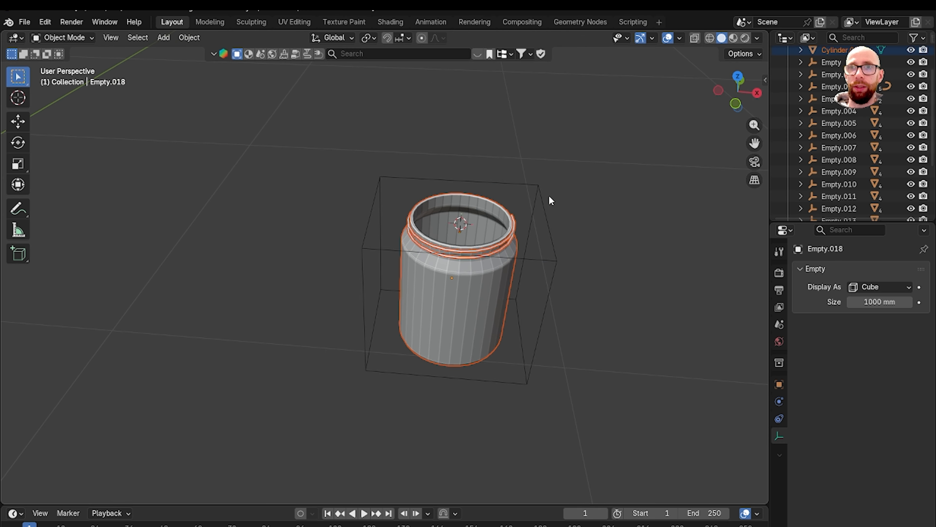
key("ctrl+p")
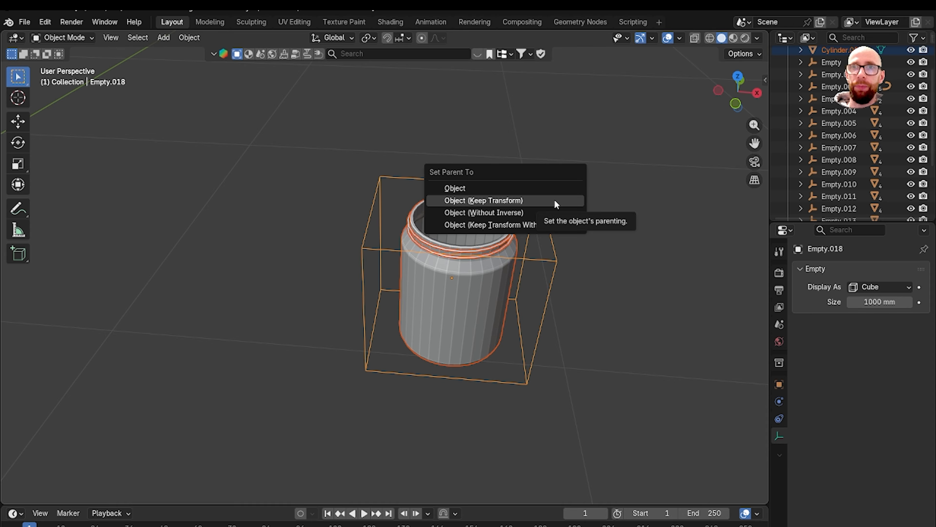
left_click(555, 201)
Move the cube empty about 2.6 mm in X, 2 mm in Y and 2.2 mm in Z to test the parenting
left_click(589, 269)
left_click(551, 272)
key("g")
left_click(555, 269)
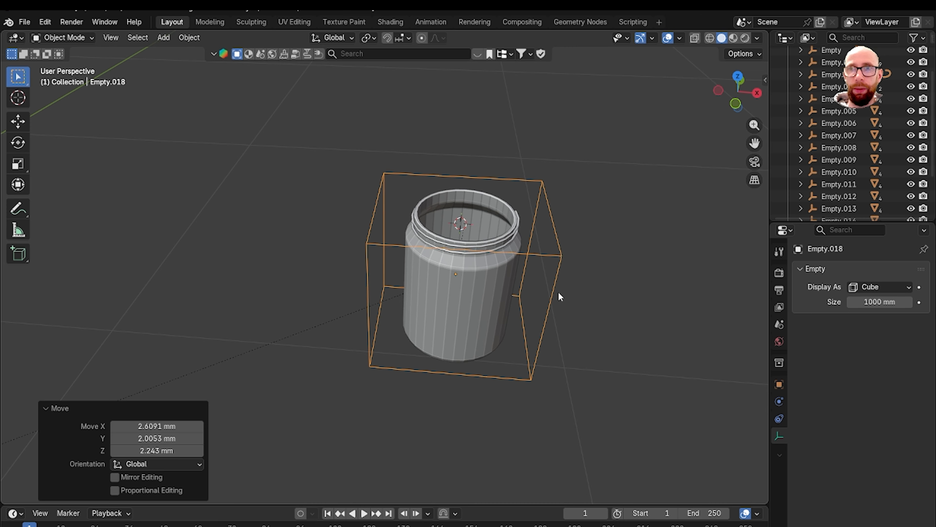
In top view, move the empty with the jar about -2218 mm in X and -534 mm in Y onto the lamp end of the desk
key("grave")
left_click(484, 260)
key("grave")
left_click(477, 242)
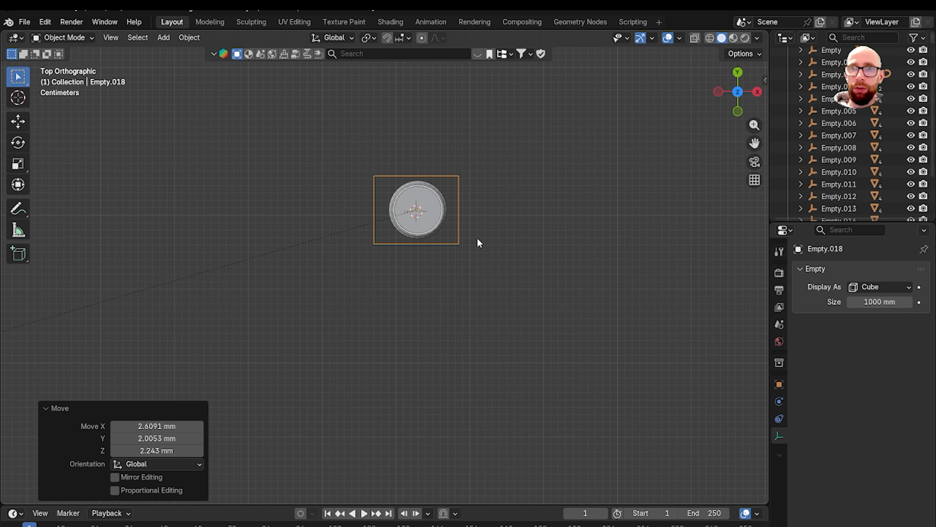
scroll(448, 276, "down", 4)
middle_click_drag(448, 276, 543, 255, "shift")
key("g")
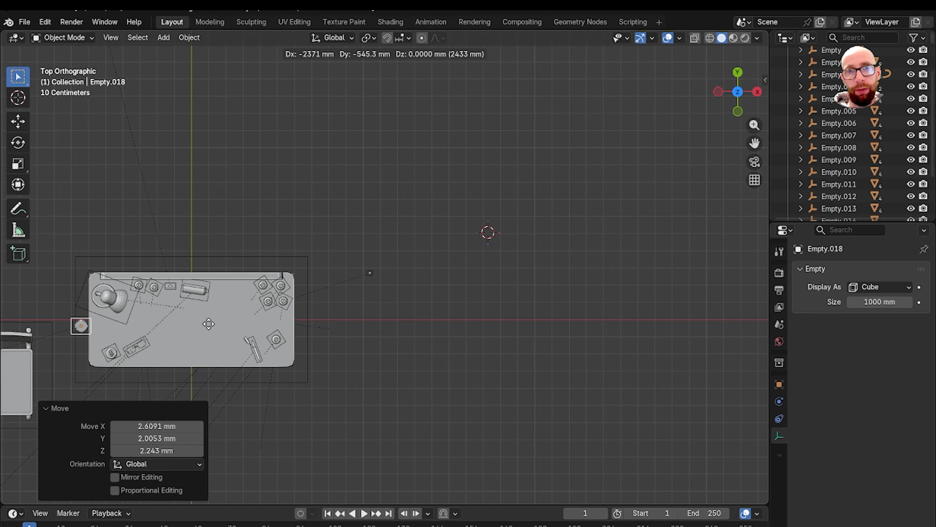
left_click(234, 322)
Shift the jar's empty about -19 mm in X and 13 mm in Y beside the lamp base
middle_click_drag(85, 366, 367, 311, "shift")
scroll(324, 340, "up", 3)
scroll(325, 340, "down", 4)
scroll(383, 281, "up", 6)
middle_click_drag(383, 280, 398, 322, "shift")
scroll(407, 341, "up", 5)
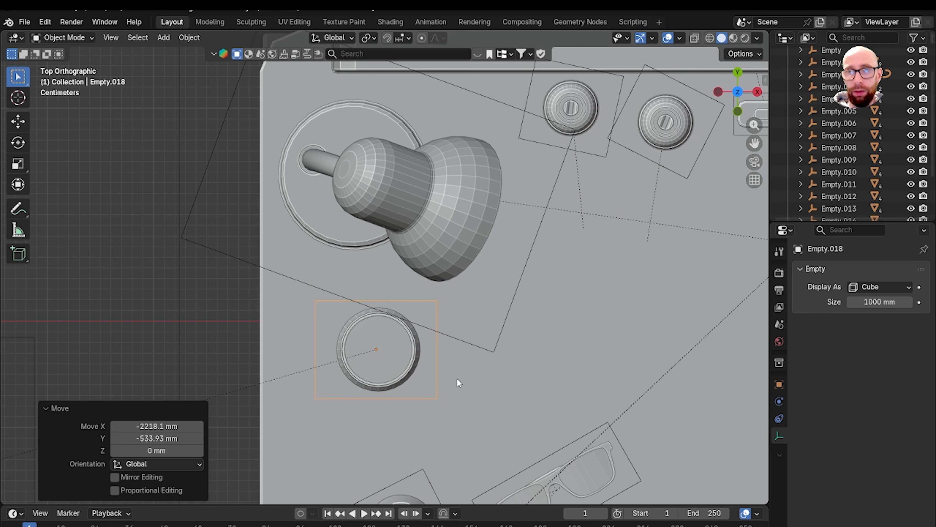
key("g")
left_click(439, 376)
In front view, lower the empty with the jar about 108 mm along Z towards the desktop
key("grave")
left_click(393, 347)
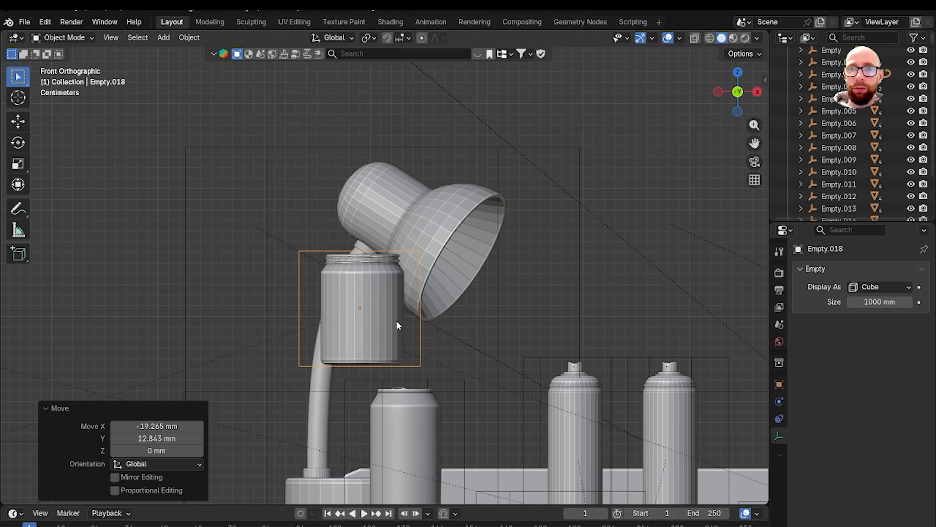
middle_click_drag(398, 390, 433, 289, "shift")
scroll(434, 289, "up", 3)
key("g")
key("z")
left_click(448, 496)
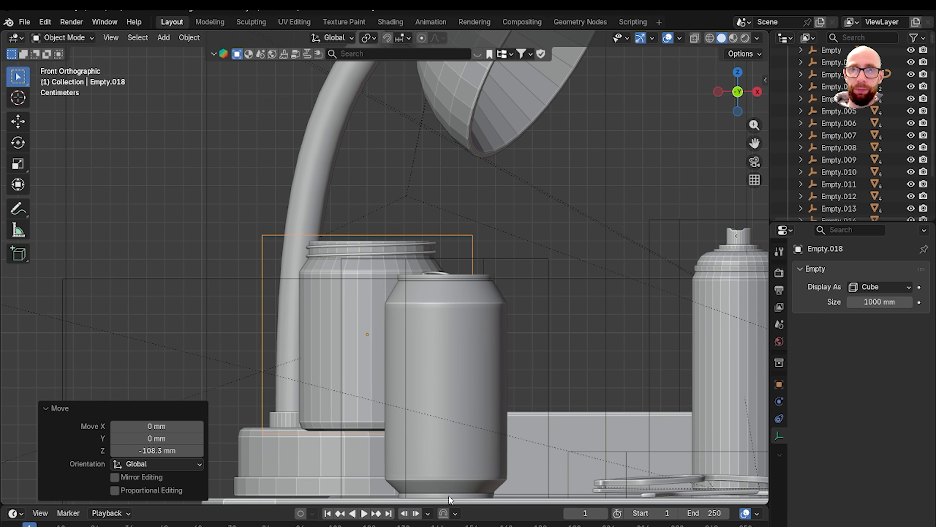
Lower the jar's empty about 37 mm along Z so the jar stands on the desktop
middle_click_drag(448, 496, 438, 282, "shift")
key("g")
key("z")
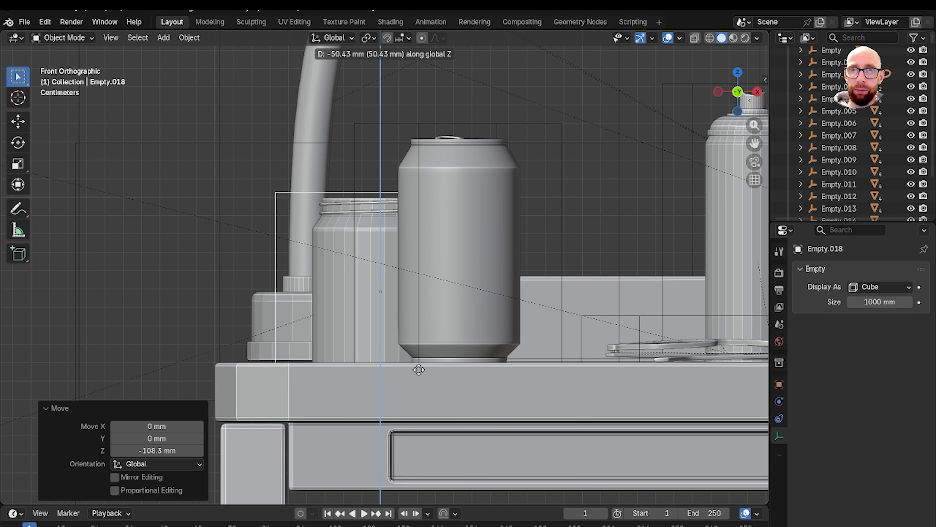
left_click(414, 350)
middle_click_drag(414, 350, 384, 345)
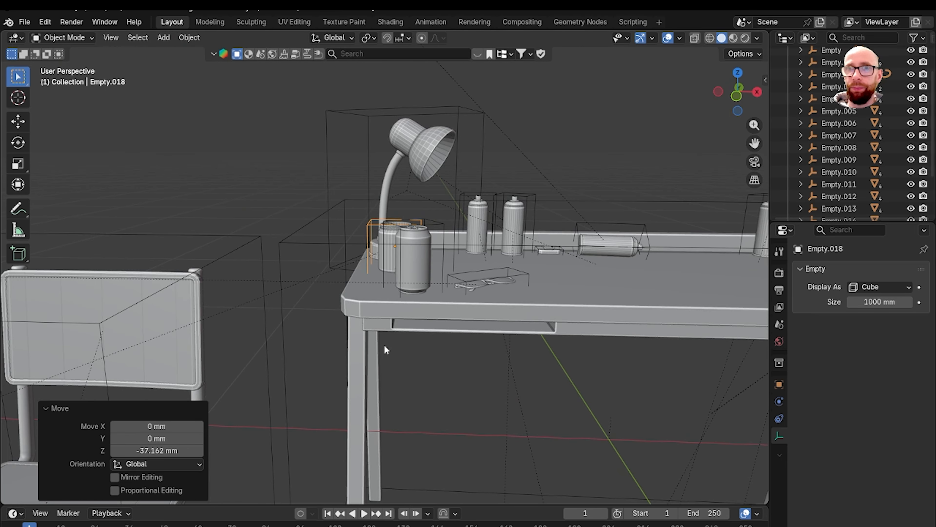
In top view, shift the jar's empty about 44 mm in X and 3 mm in Y on the desktop
middle_click_drag(458, 284, 399, 363)
key("grave")
left_click(387, 329)
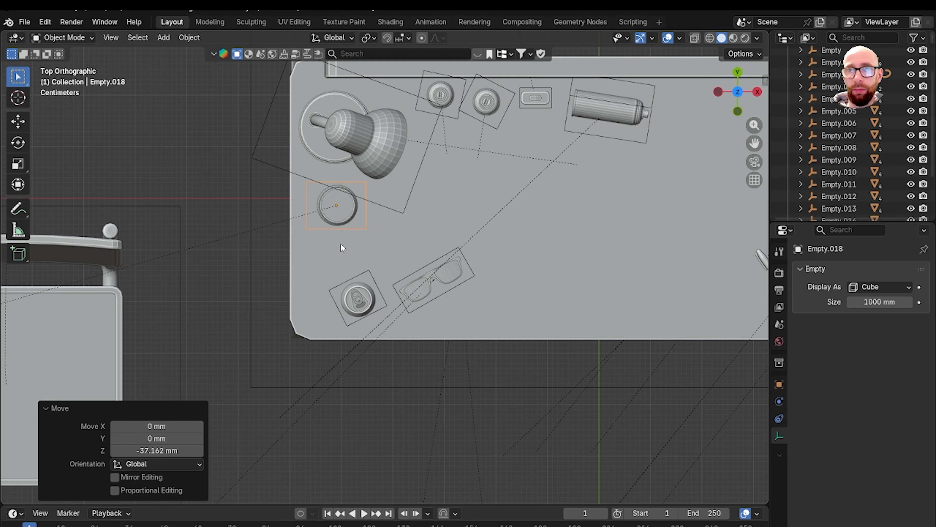
scroll(340, 244, "up", 4)
key("g")
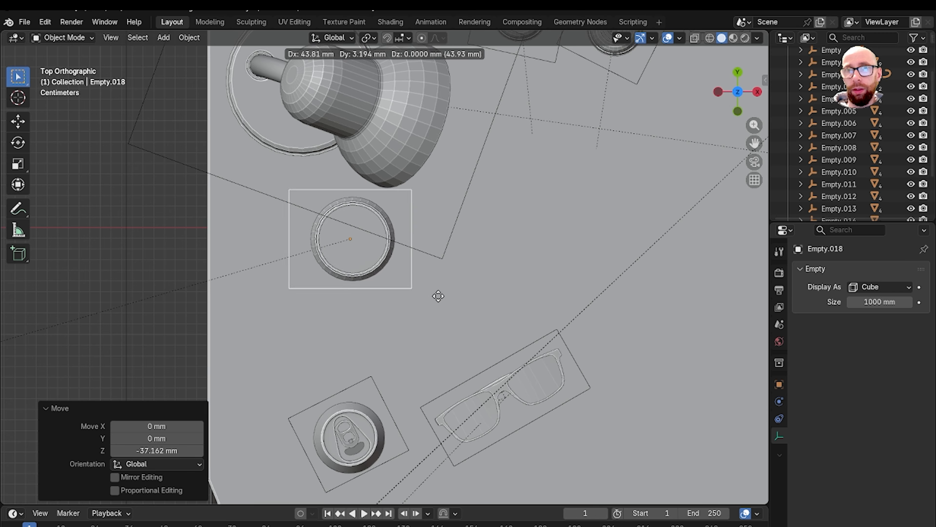
left_click(439, 296)
Duplicate the floating pen with its empty and, in top view, move the copy about -1510 mm in X and -281 mm in Y over the jar
middle_click_drag(177, 227, 481, 314)
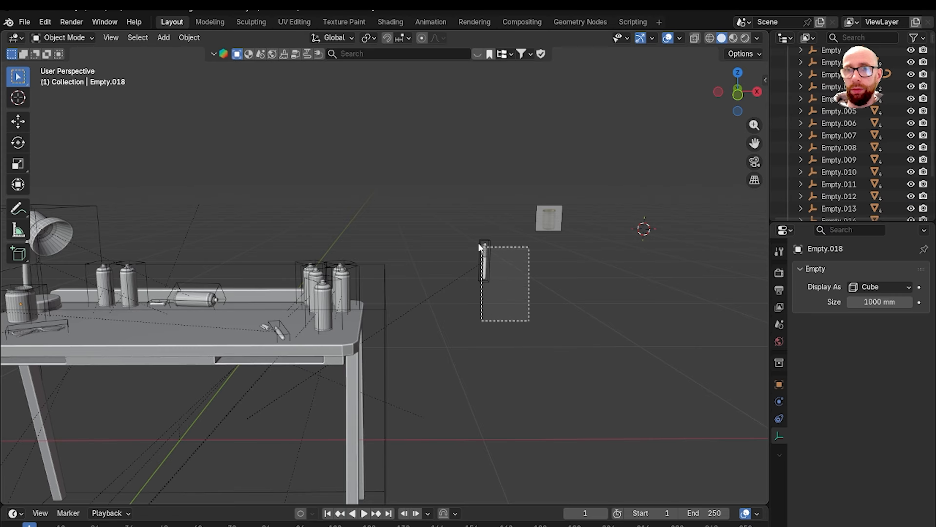
left_click_drag(478, 243, 480, 244)
middle_click_drag(479, 245, 520, 279)
key("shift+d")
right_click(520, 279)
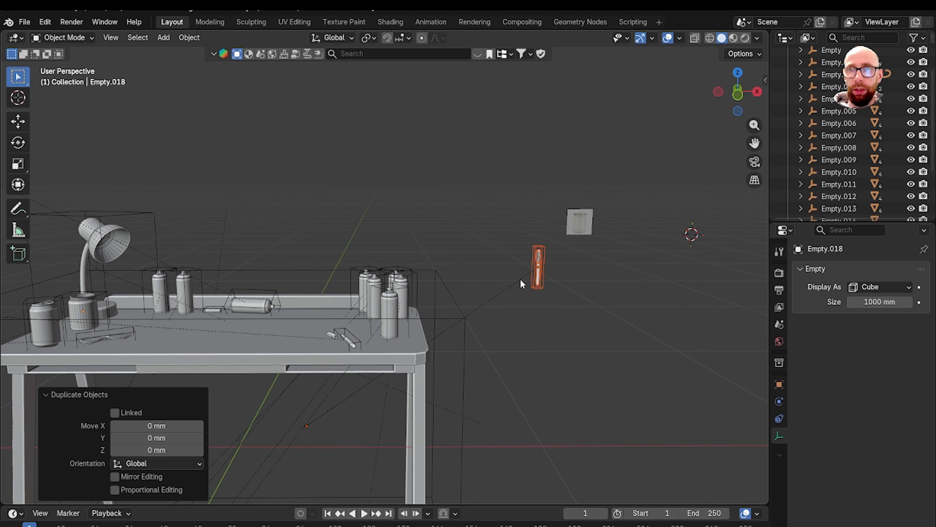
key("grave")
left_click(514, 210)
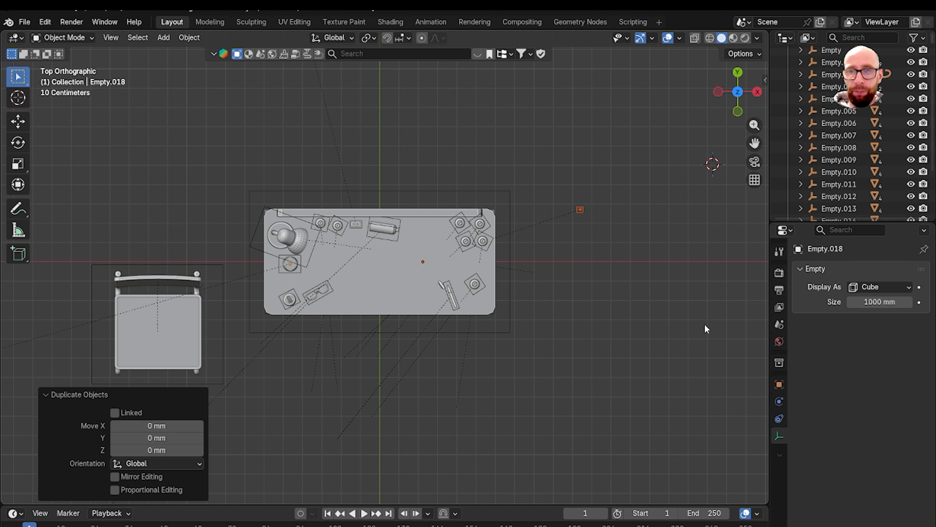
key("g")
left_click(418, 372)
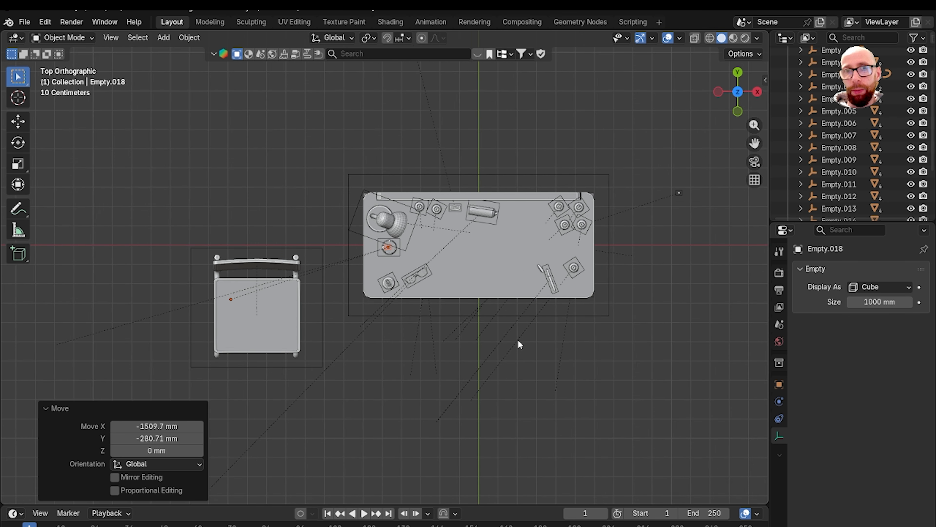
Centre the pen copy over the jar by about 8 mm in X and 5 mm in Y, and switch to wireframe shading
scroll(490, 241, "up", 8)
scroll(400, 298, "up", 6)
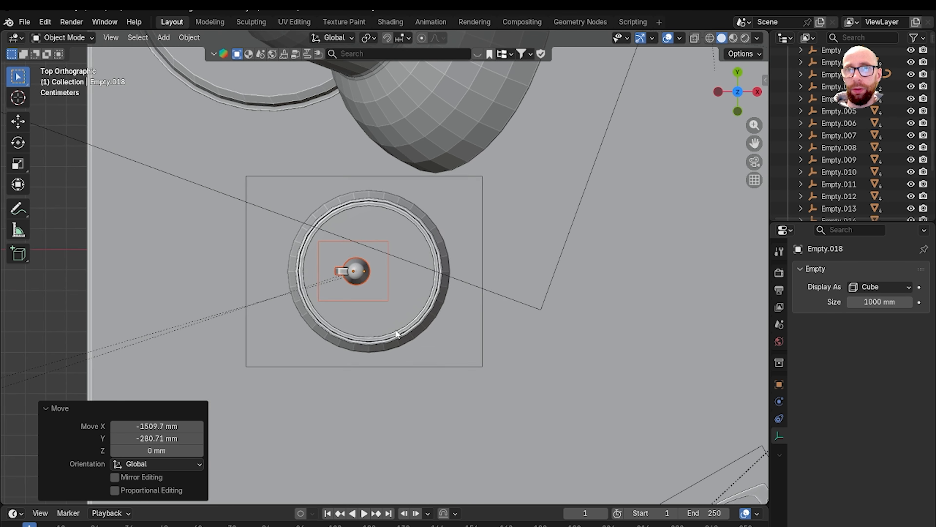
key("g")
left_click(415, 327)
middle_click_drag(423, 334, 407, 277)
scroll(482, 264, "down", 7)
scroll(403, 300, "up", 2)
key("shift+z")
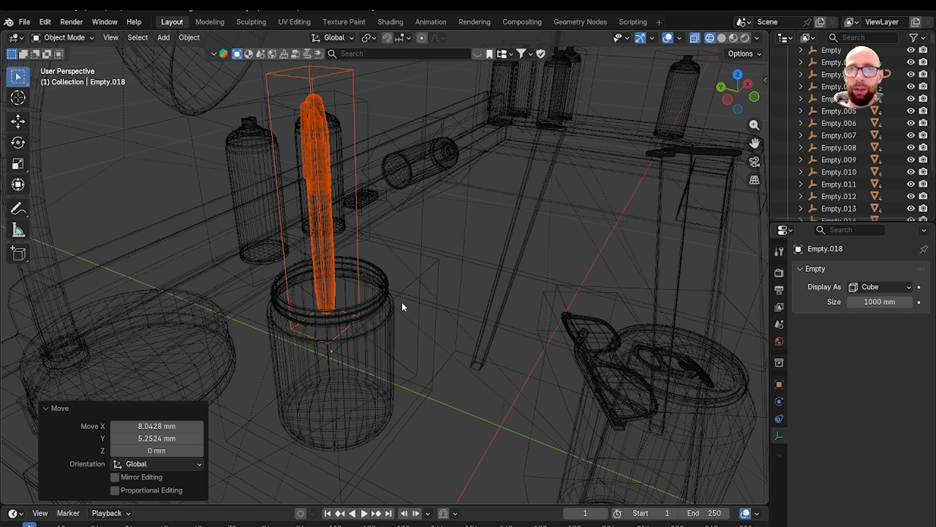
In left view, lower the pen about 69 mm into the jar with a shift of about -7 mm in Y
key("grave")
left_click(350, 303)
scroll(443, 291, "up", 4)
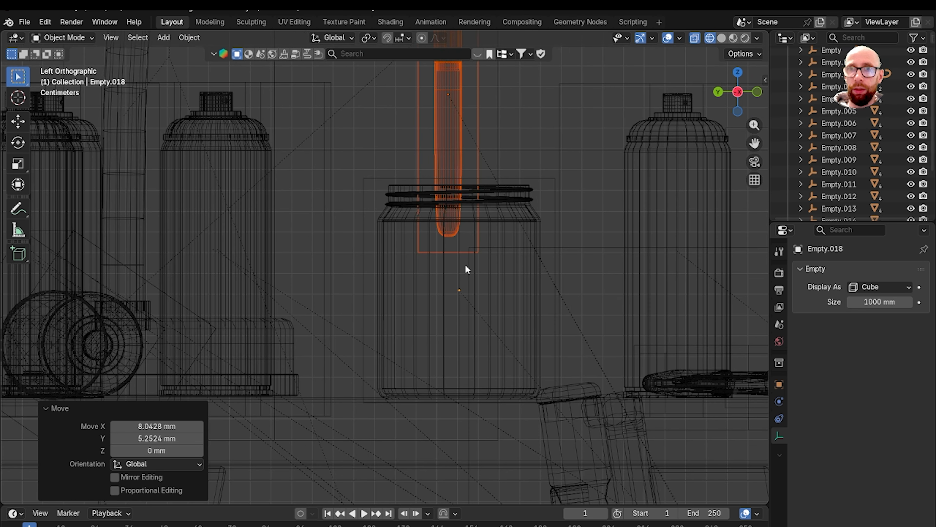
key("g")
left_click(510, 379)
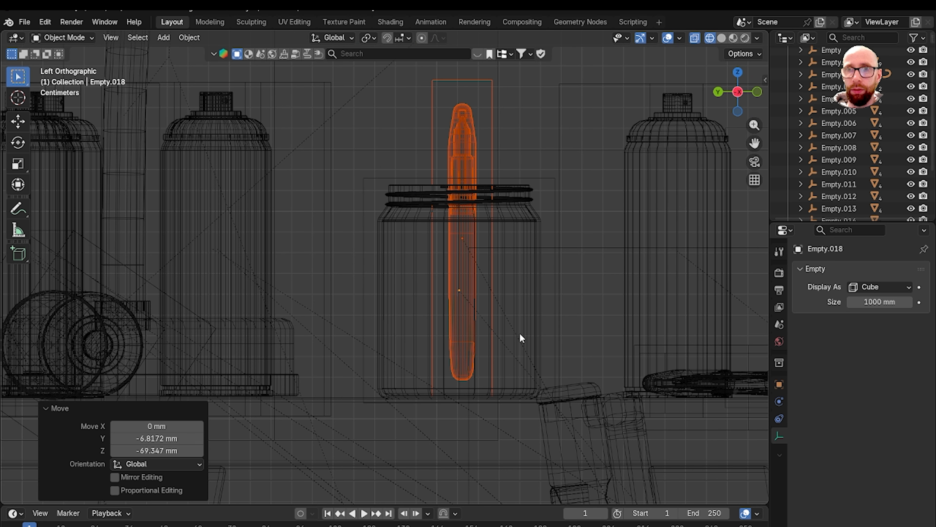
Tilt the pen -11.5° in left view and move it about 19 mm in Y and -3 mm in Z to lean inside the jar
key("r")
left_click(508, 240)
key("g")
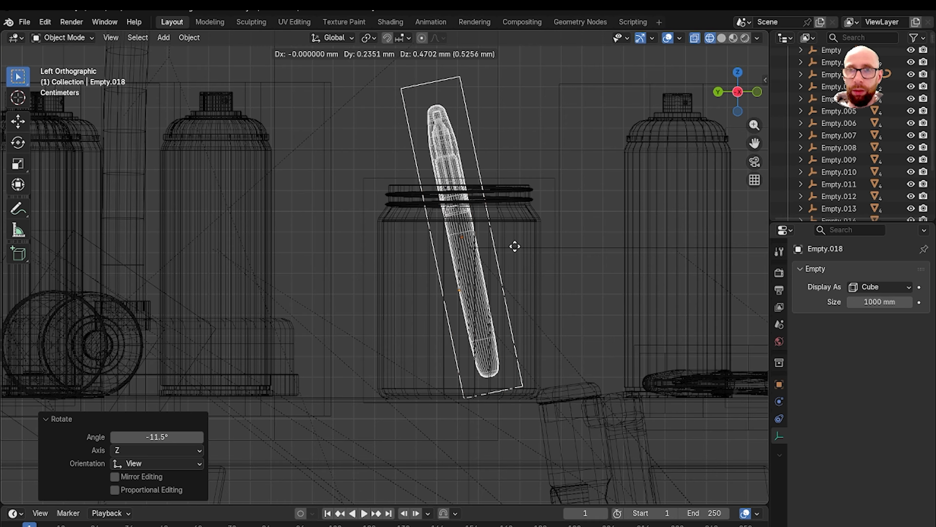
left_click(477, 254)
middle_click_drag(508, 242, 401, 320)
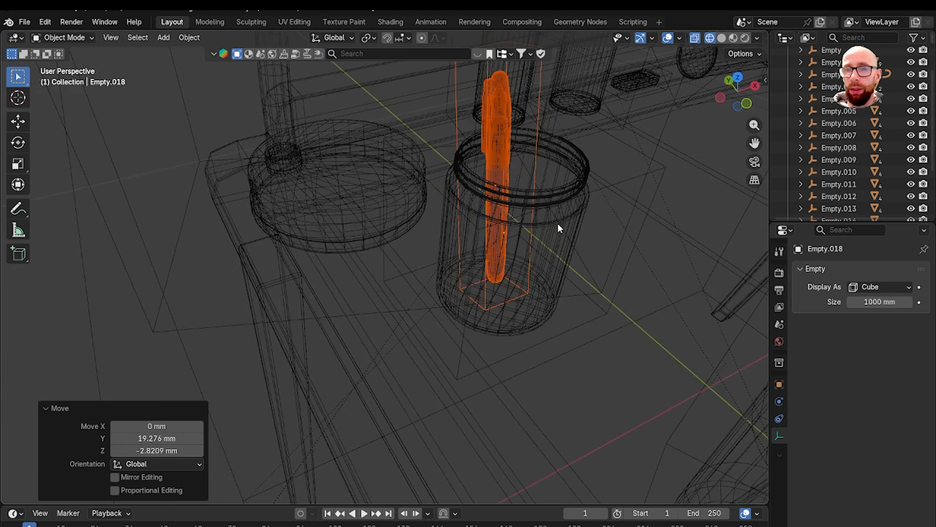
In top view, duplicate the tilted pen with an offset of about 11 mm in X and -12 mm in Y, and rotate the copy 34.4°
middle_click_drag(557, 222, 493, 311, "shift")
key("grave")
left_click(491, 286)
middle_click_drag(486, 260, 457, 279, "shift")
scroll(456, 280, "up", 2)
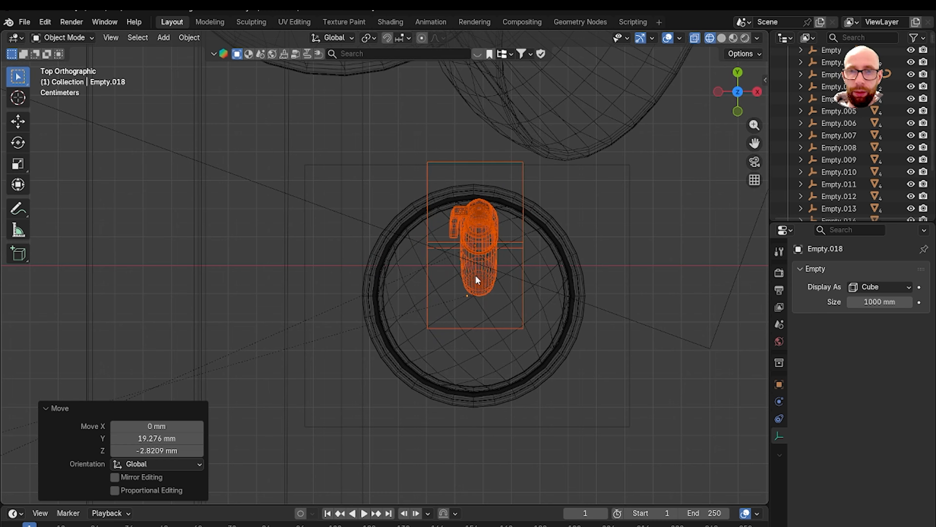
key("shift+d")
left_click(525, 274)
key("r")
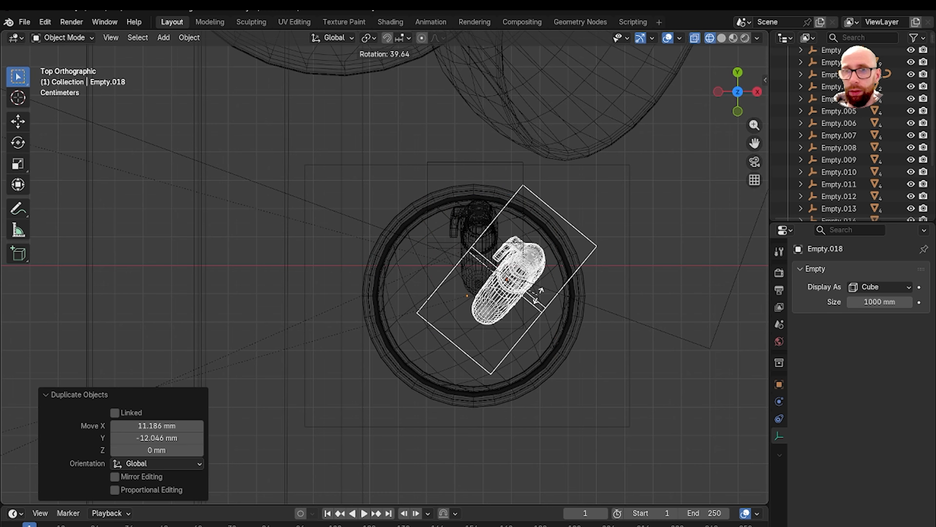
left_click(538, 291)
In right view, move the second pen about -2.4 mm in Y and -3.6 mm in Z, and return to solid shading
key("grave")
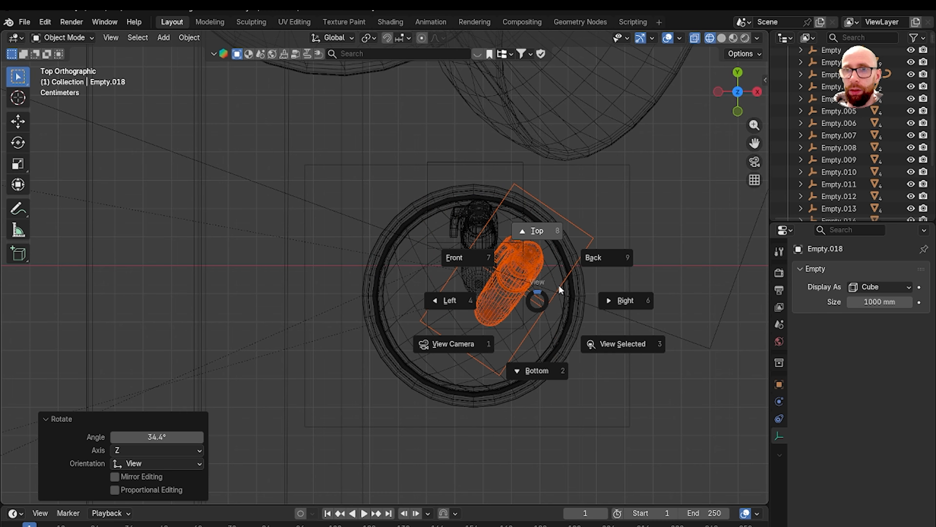
left_click(561, 291)
scroll(487, 279, "up", 2)
key("g")
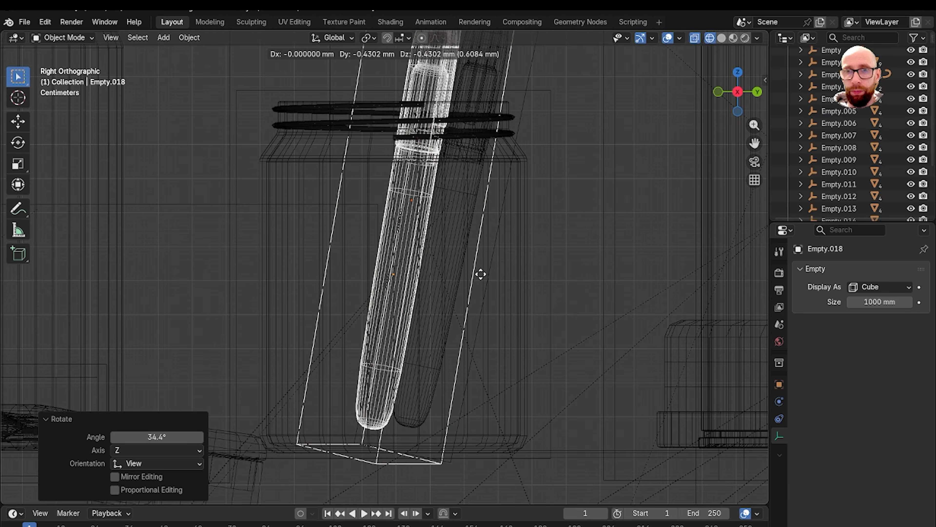
left_click(474, 283)
mouse_move(475, 282)
middle_mouse_down()
mouse_move(646, 330)
mouse_move(512, 288)
mouse_move(561, 272)
mouse_move(433, 251)
mouse_move(466, 272)
middle_mouse_up()
key("shift+z")
In wireframe top view, duplicate the second pen about -21 mm in X and -2 mm in Y, and rotate the copy -45.8°
key("grave")
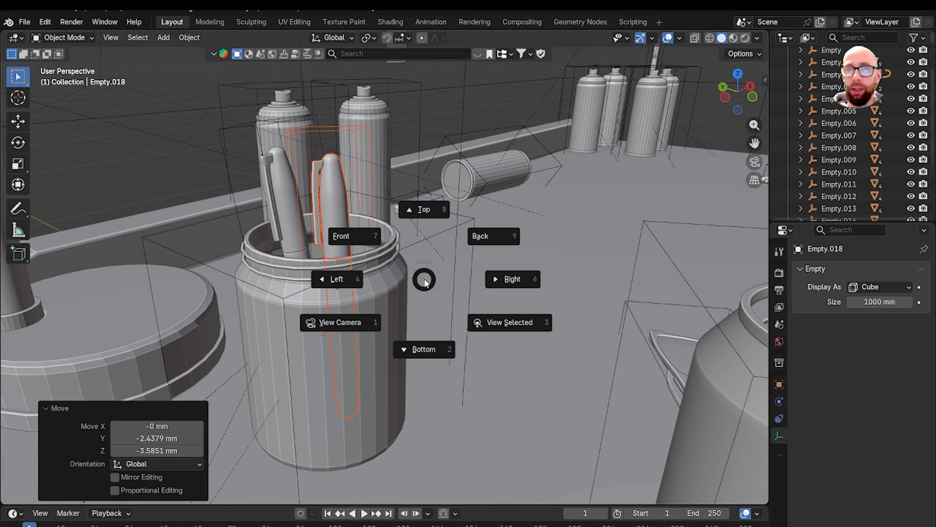
left_click(422, 248)
key("shift+z")
middle_click_drag(405, 224, 590, 113, "shift")
scroll(443, 269, "up", 4)
middle_click_drag(442, 269, 502, 246, "shift")
scroll(502, 248, "up", 2)
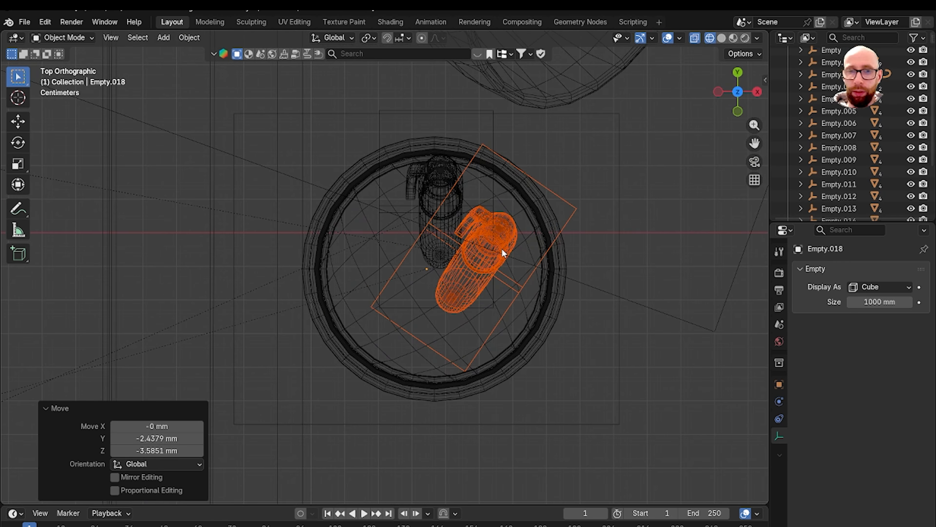
key("shift+d")
left_click(432, 255)
key("r")
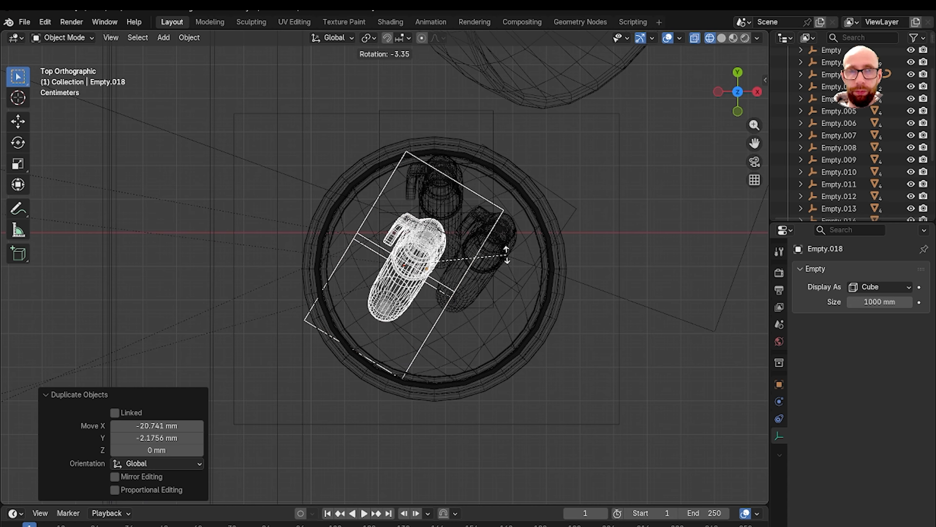
left_click(445, 232)
Shift the third pen about -9 mm in X and 7.5 mm in Y towards the jar's inner wall
key("g")
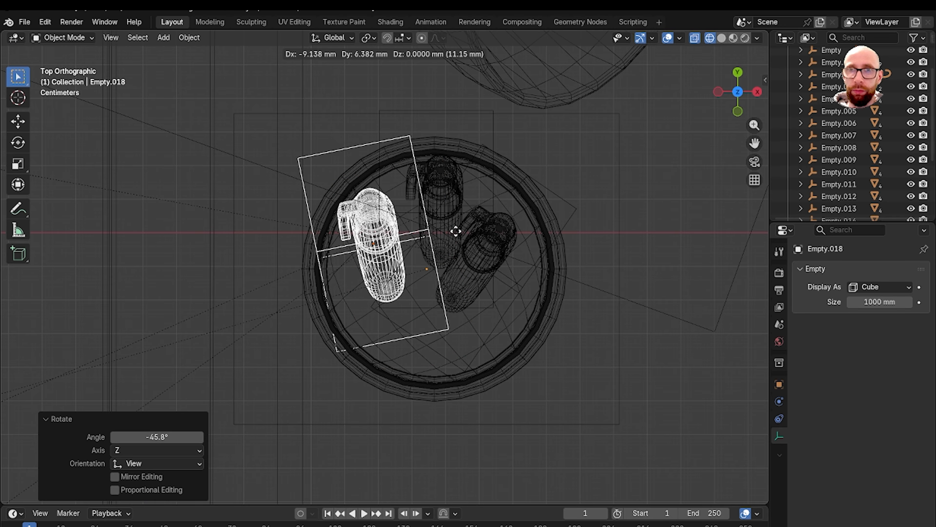
left_click(458, 241)
middle_click_drag(457, 241, 562, 174)
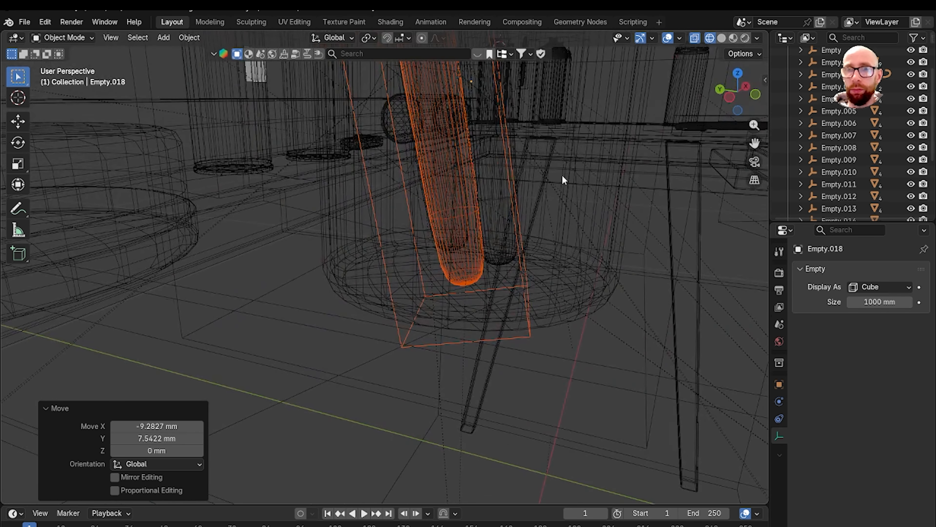
In left view, lower the third pen about 3 mm in Z with a shift of about -0.9 mm in Y
key("grave")
left_click(496, 199)
middle_click_drag(494, 231, 474, 253, "shift")
scroll(473, 253, "up", 1)
scroll(474, 256, "up", 1)
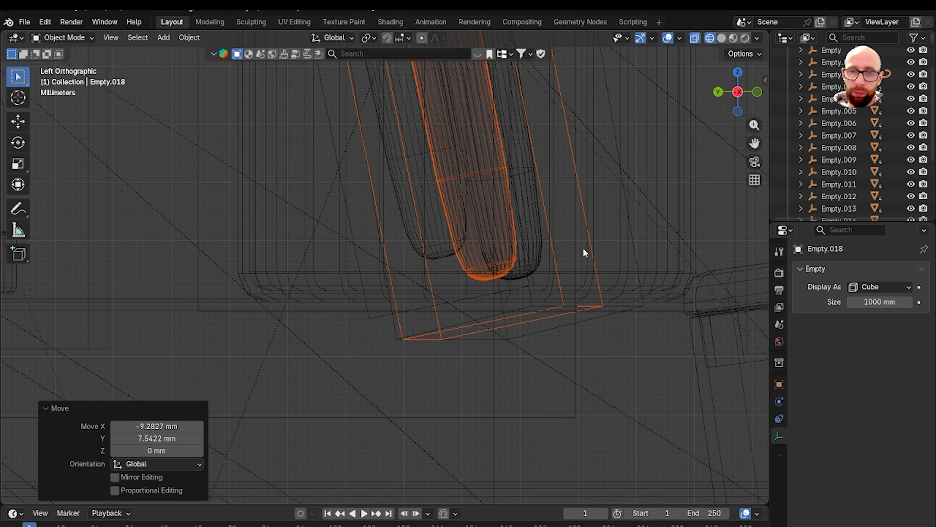
key("g")
left_click(588, 266)
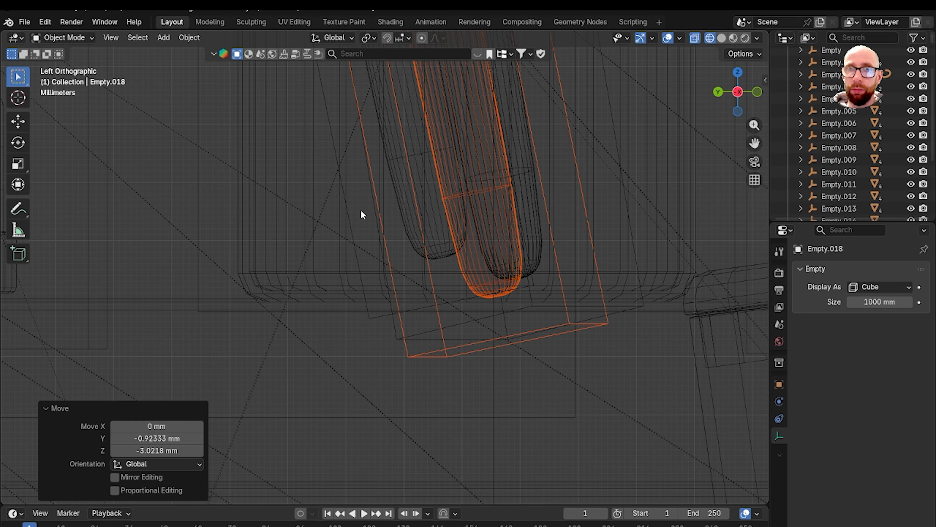
Move the first pen's empty about 2.3 mm in Y and -4.9 mm in Z towards the jar's floor, and restore solid shading
left_click(372, 222)
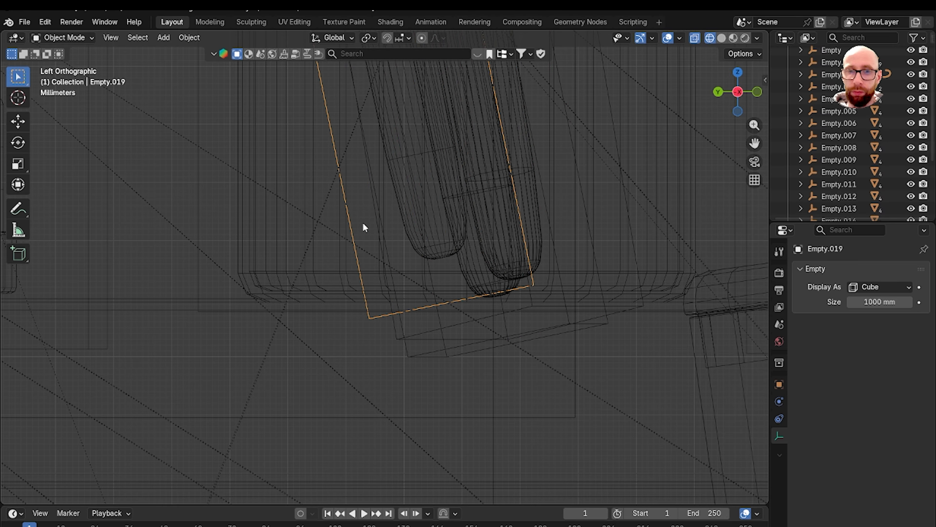
key("g")
left_click(359, 240)
scroll(412, 224, "down", 4)
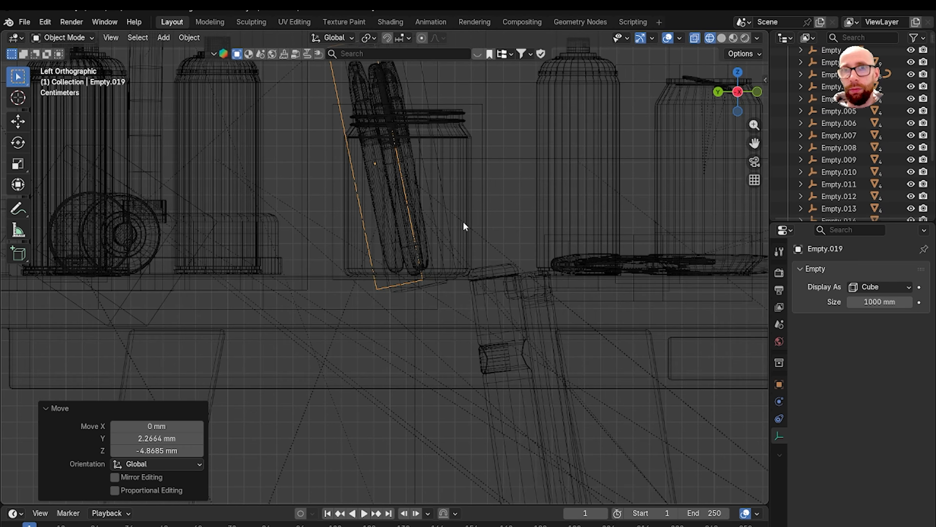
key("shift+z")
Deselect everything and examine the jar of pens and the other objects arranged on the desk
middle_click_drag(465, 223, 382, 243)
scroll(382, 244, "down", 4)
middle_click_drag(652, 123, 413, 187, "shift")
left_click(575, 140)
scroll(388, 166, "down", 3)
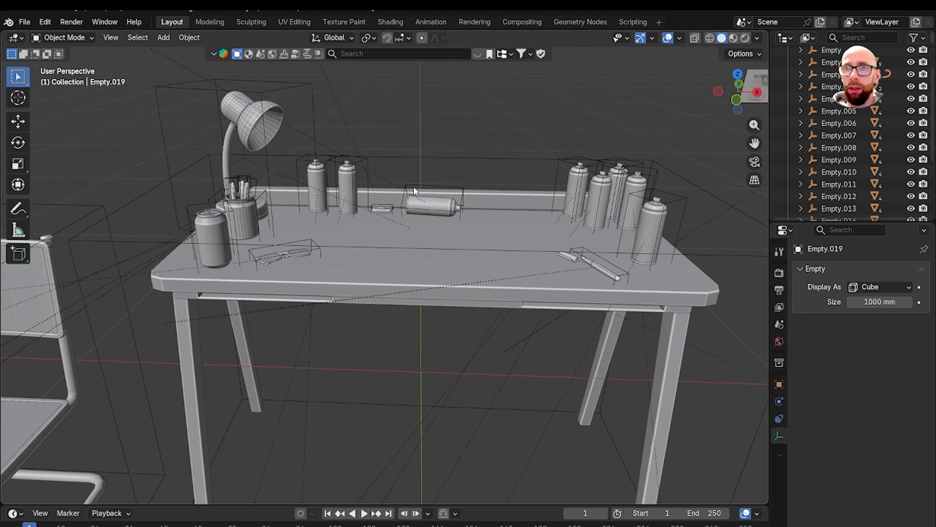
scroll(413, 187, "down", 4)
middle_click_drag(505, 205, 446, 205, "shift")
scroll(431, 201, "up", 4)
scroll(370, 202, "down", 3)
middle_click_drag(389, 208, 417, 214, "shift")
scroll(410, 214, "up", 4)
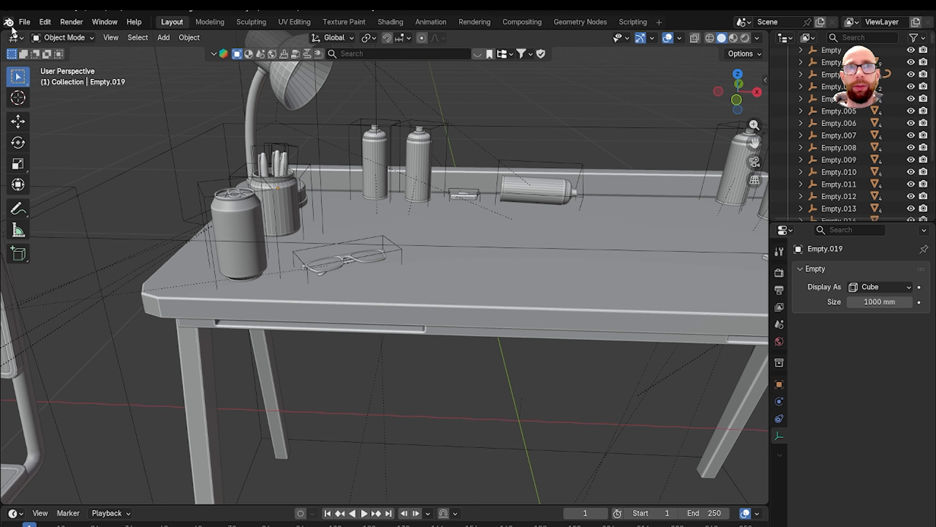
Save the scene file, review the whole desk arrangement, and save the file again
left_click(24, 23)
left_click(54, 103)
scroll(273, 175, "down", 4)
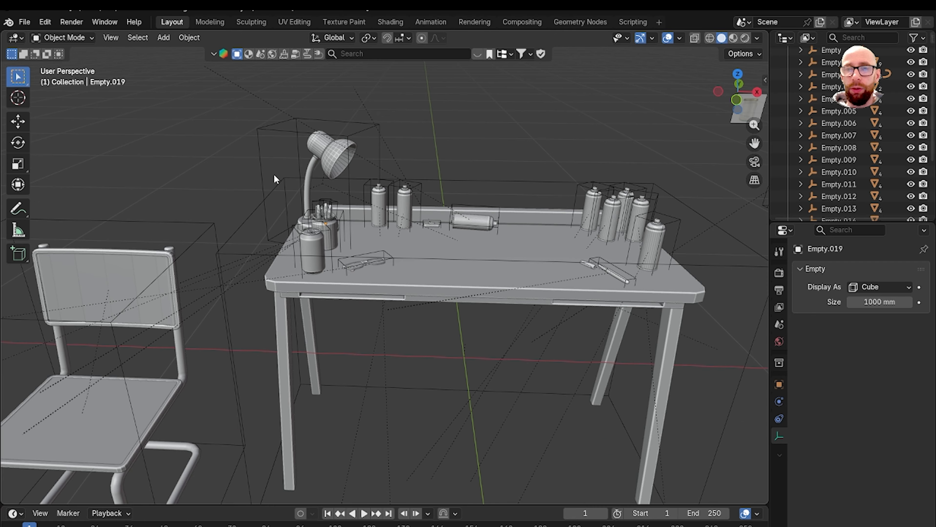
mouse_move(437, 255)
middle_mouse_down()
mouse_move(440, 292)
mouse_move(435, 255)
middle_mouse_up()
middle_click_drag(435, 255, 366, 288, "shift")
scroll(378, 256, "up", 3)
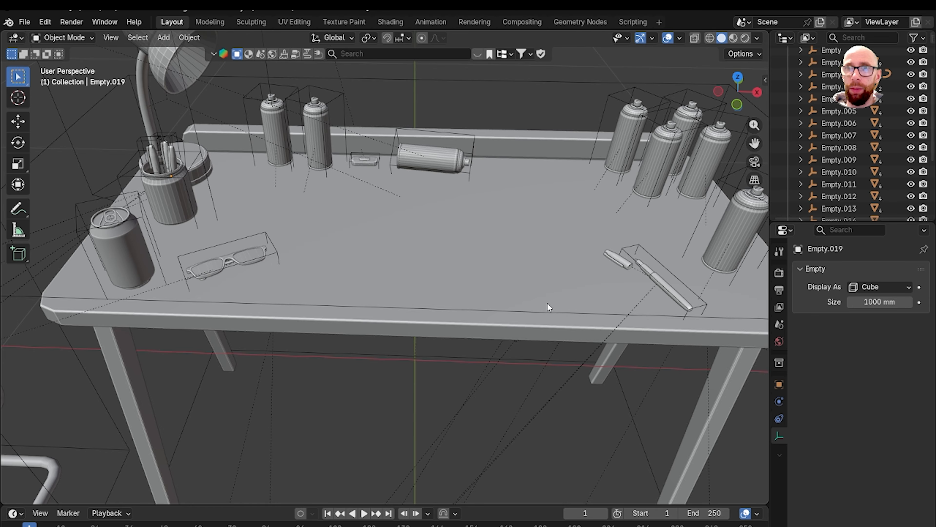
scroll(547, 303, "down", 4)
scroll(485, 299, "up", 2)
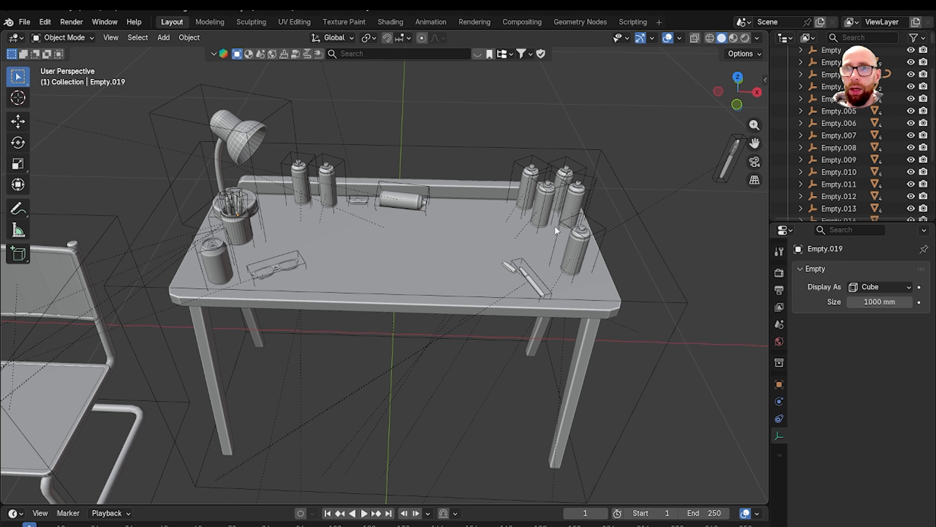
middle_click_drag(377, 256, 396, 256, "shift")
left_click(22, 24)
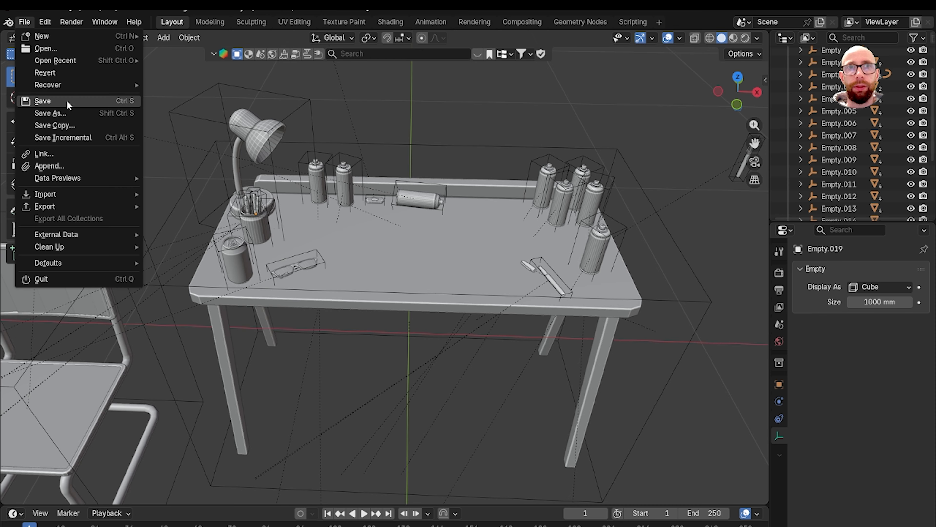
left_click(68, 103)
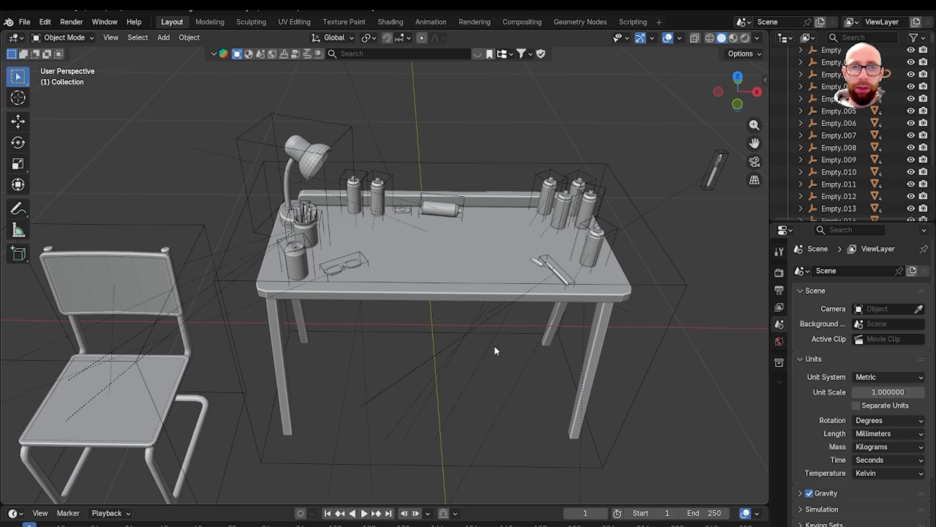
In top view, add the green A3 cutting mat picture from the Downloads folder as a reference image
key("grave")
left_click(496, 318)
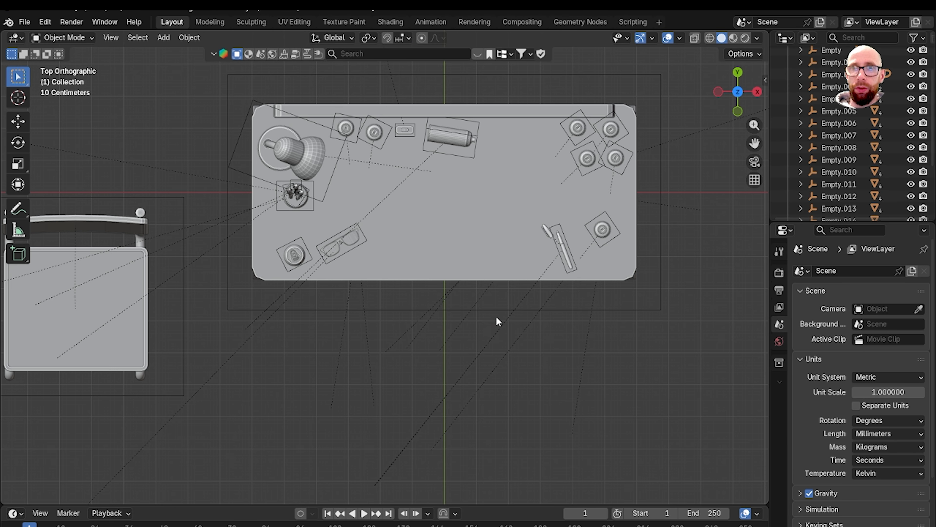
scroll(496, 319, "down", 4)
middle_click_drag(602, 386, 540, 383, "shift")
key("shift+a")
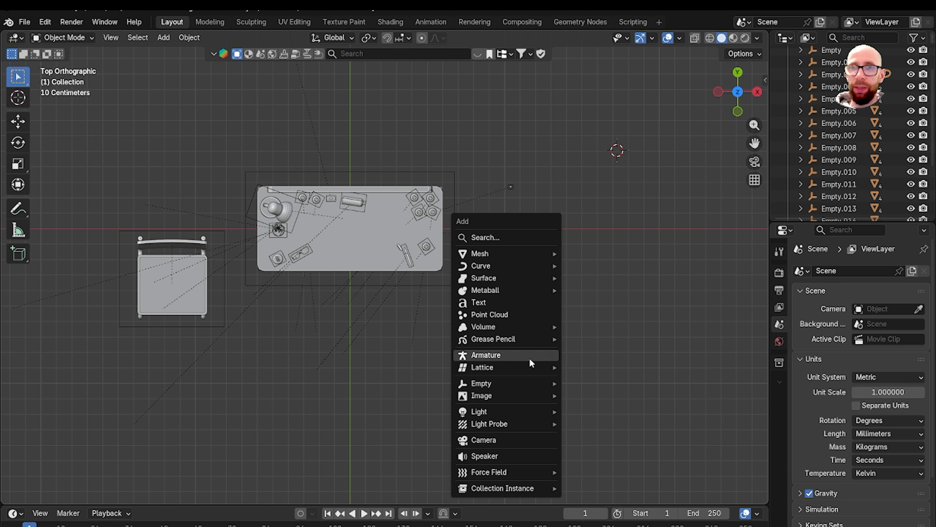
mouse_move(491, 396)
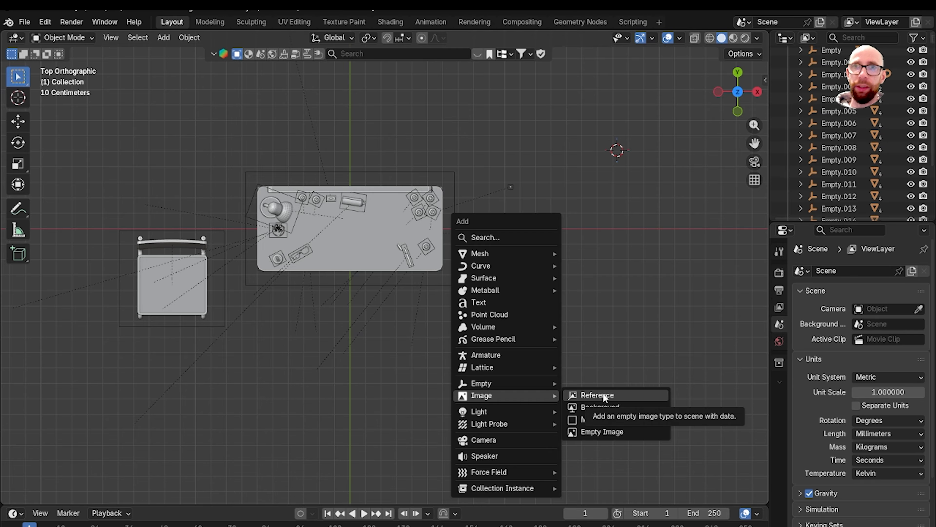
left_click(593, 395)
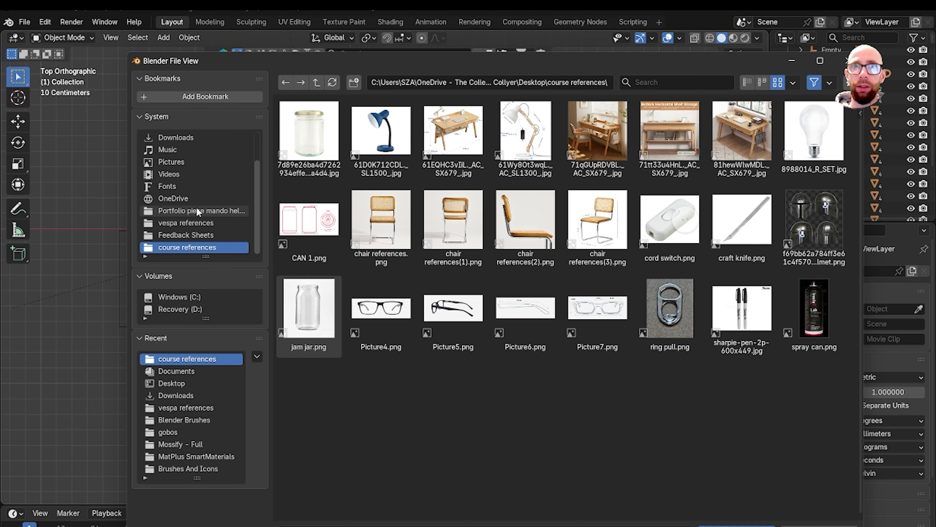
left_click(201, 137)
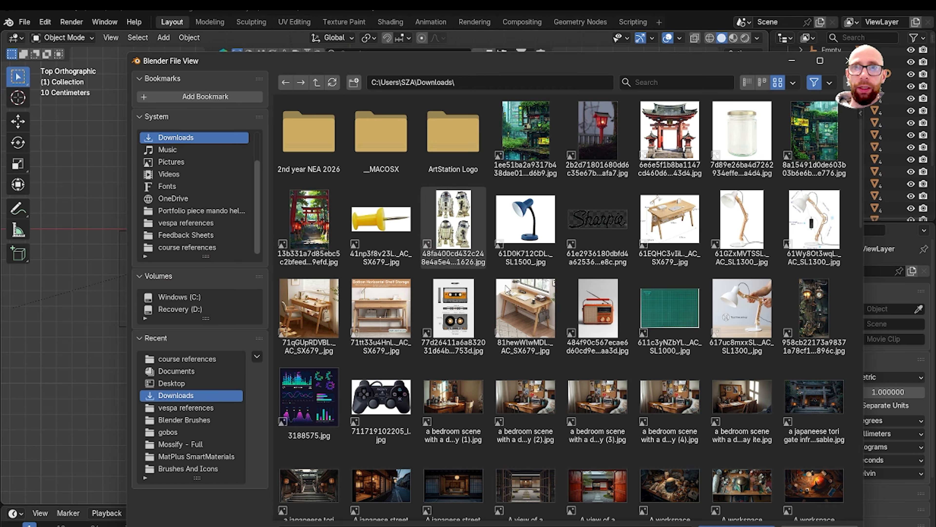
double_click(663, 299)
scroll(446, 300, "down", 4)
middle_click_drag(511, 323, 452, 352, "shift")
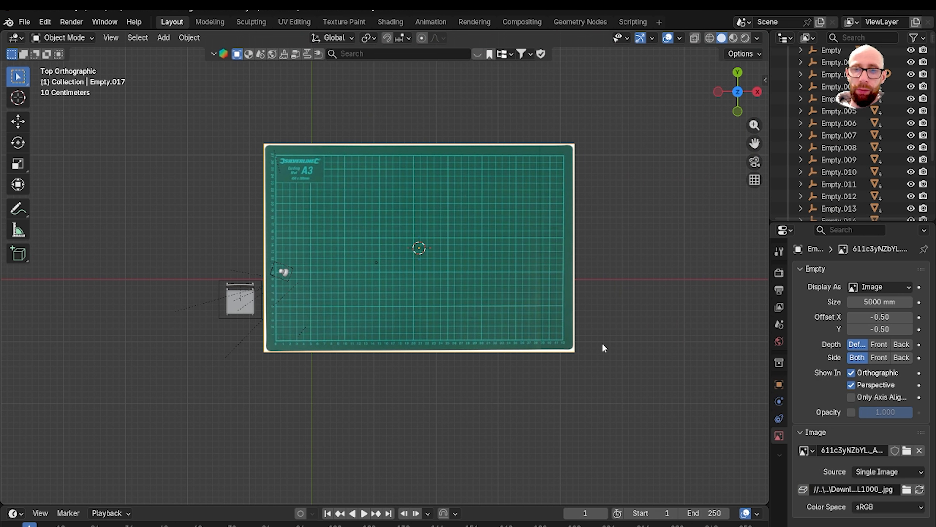
Add a cube over the mat image and check the A3 cutting mat size in the browser's search results
key("shift+a")
mouse_move(558, 201)
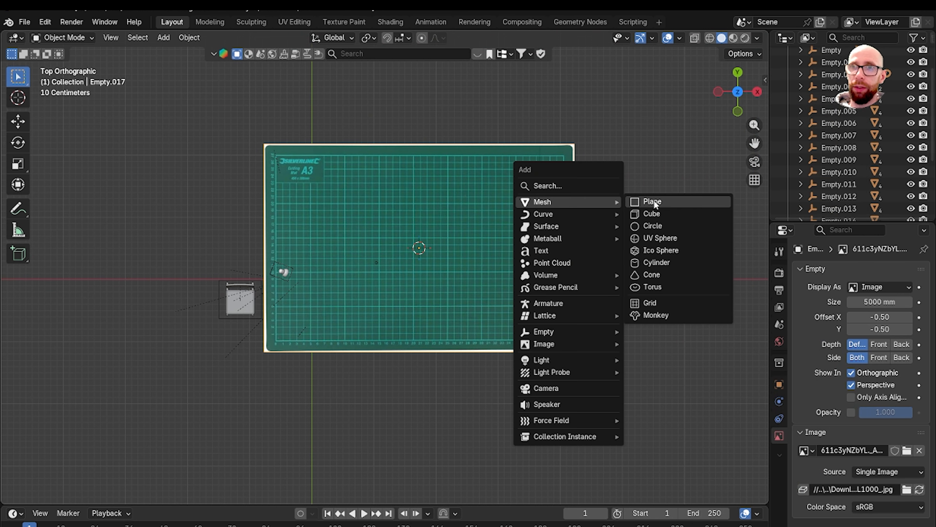
left_click(652, 213)
key("n")
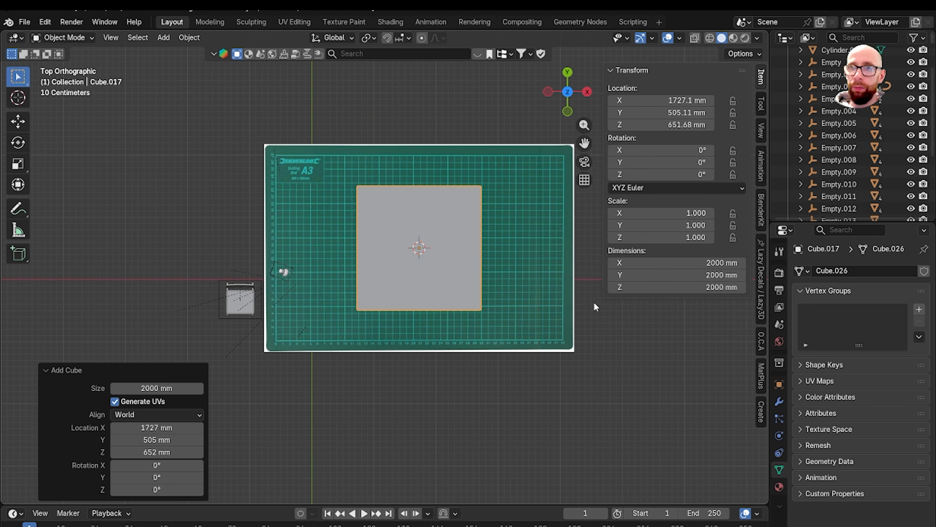
key("alt+Tab")
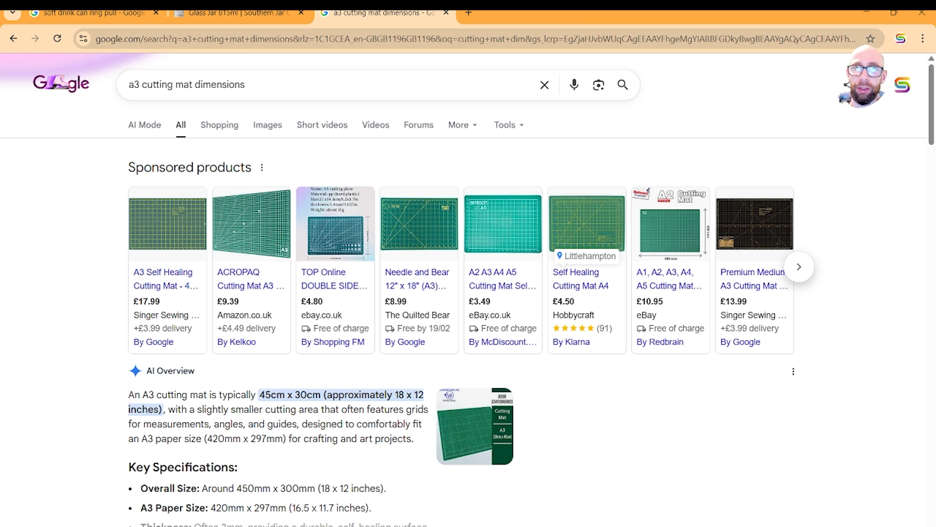
key("alt+Tab")
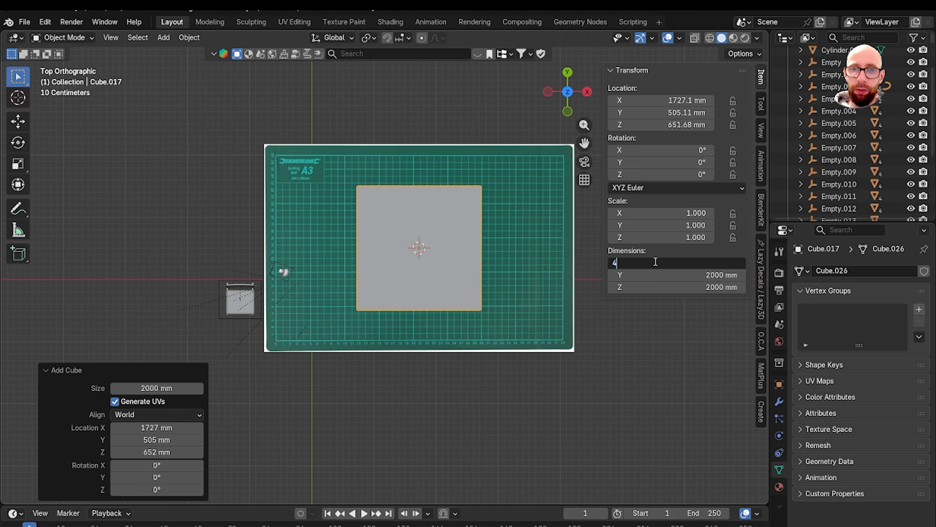
Set the cube's dimensions to 450 mm in X and 360 mm in Y as a size guide
key("Return")
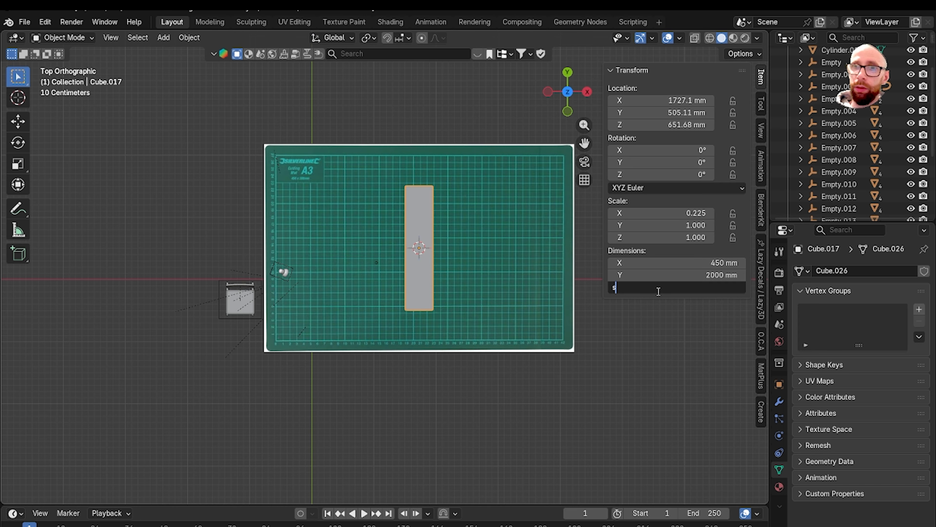
key("Escape")
left_click(684, 274)
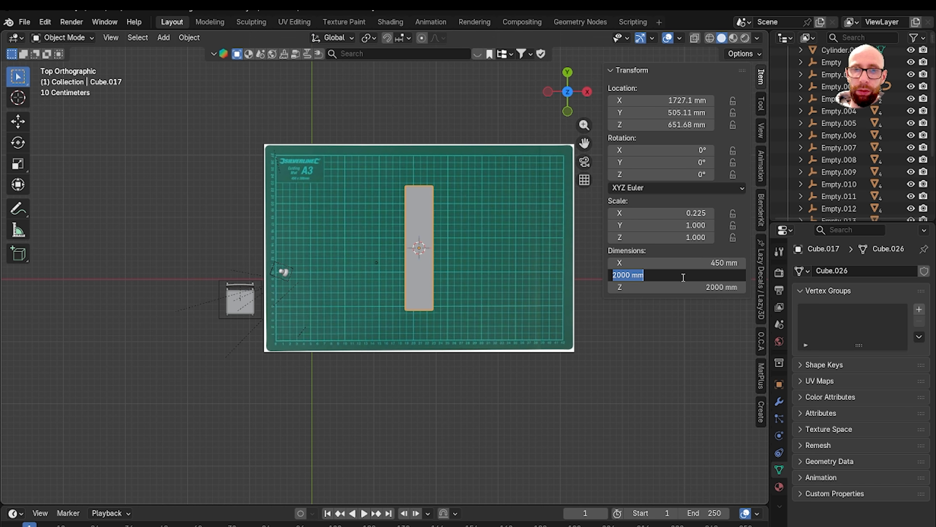
type("360")
key("Return")
Scale the cutting mat image down uniformly to about 0.211
scroll(505, 345, "up", 3)
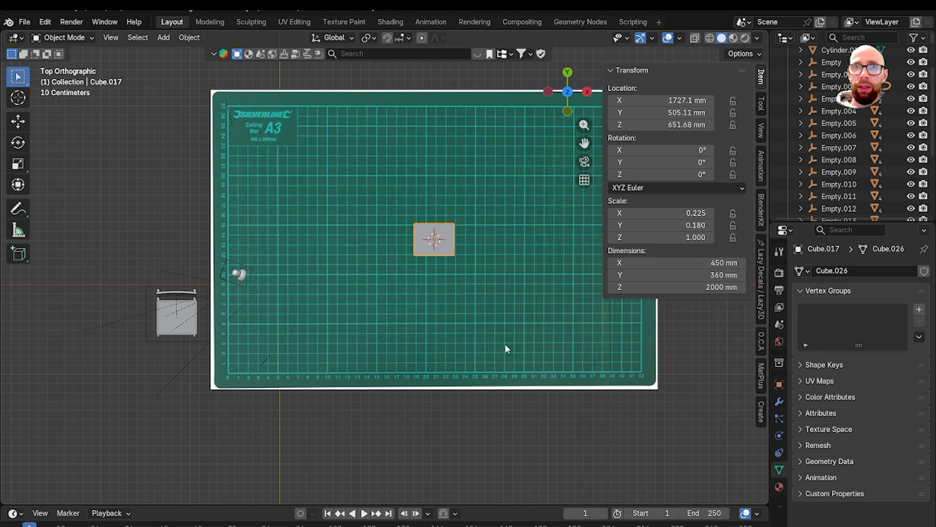
scroll(505, 347, "up", 1)
middle_click_drag(505, 347, 439, 379, "shift")
scroll(476, 381, "down", 1)
left_click(505, 387)
key("s")
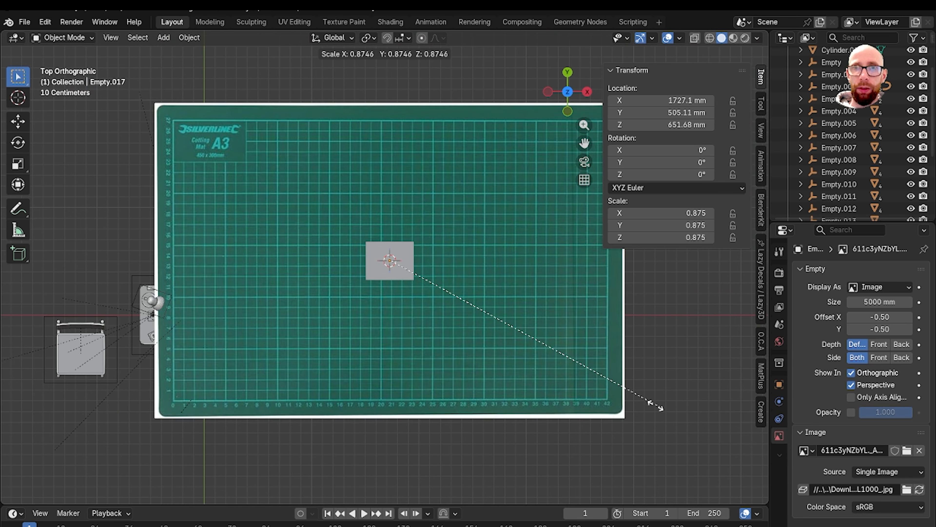
left_click(461, 292)
Shrink the mat image to a scale of about 0.089, matching the guide cube's width in wireframe display
scroll(460, 291, "up", 7)
key("s")
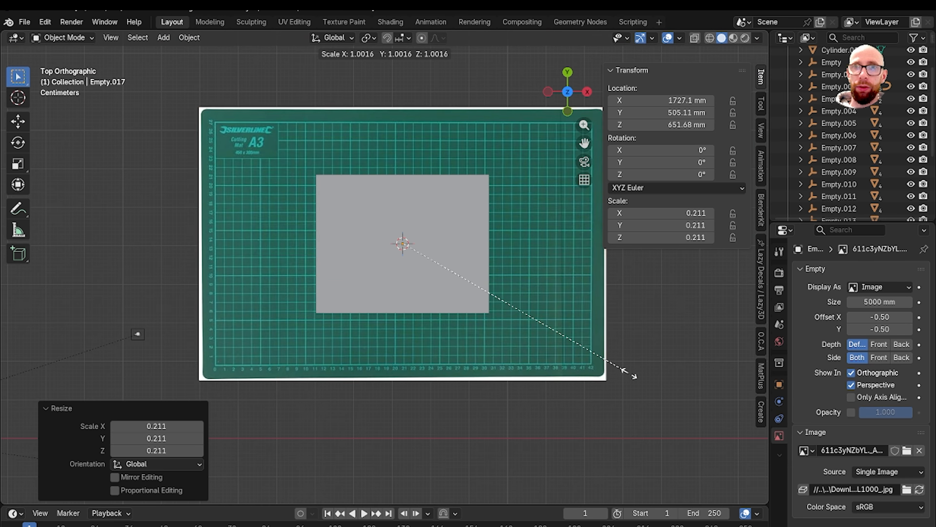
left_click(551, 337)
scroll(549, 370, "up", 4)
key("s")
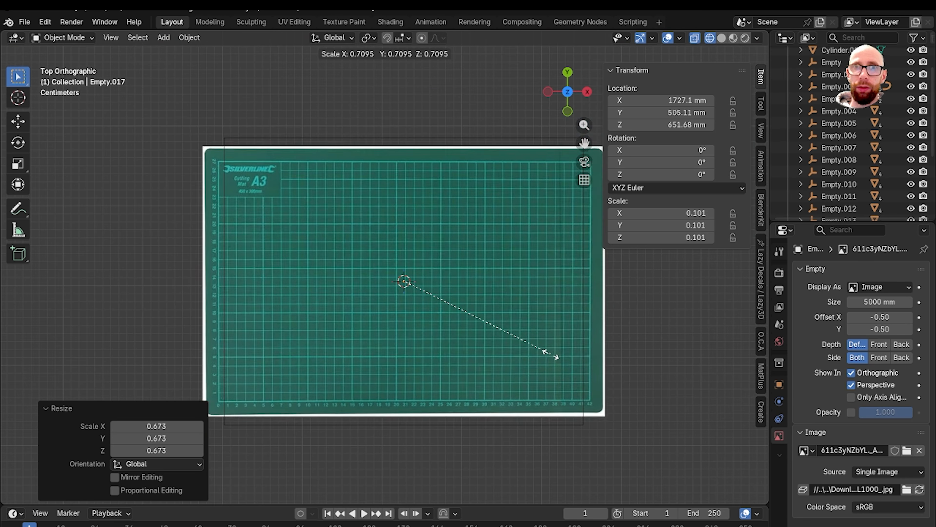
left_click(534, 343)
scroll(514, 368, "down", 2)
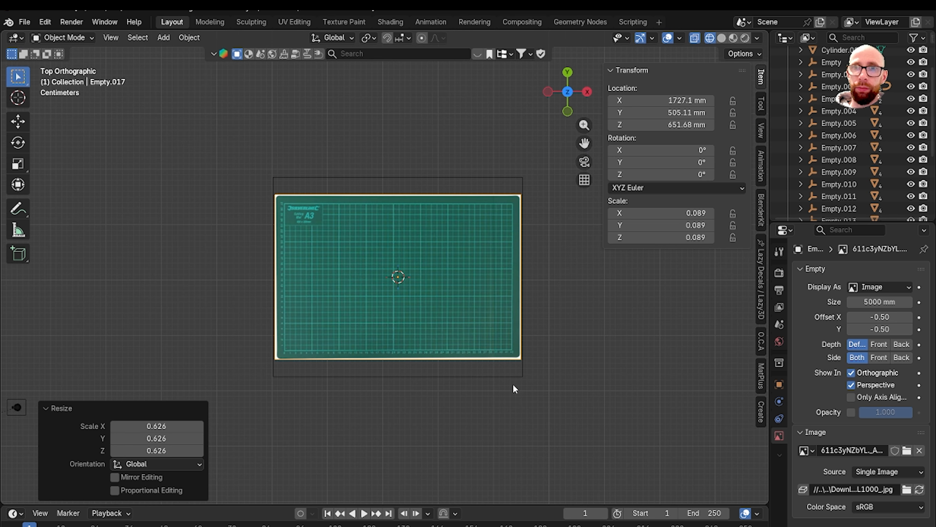
Delete the guide cube around the cutting mat image
left_click(497, 376)
scroll(535, 358, "up", 2)
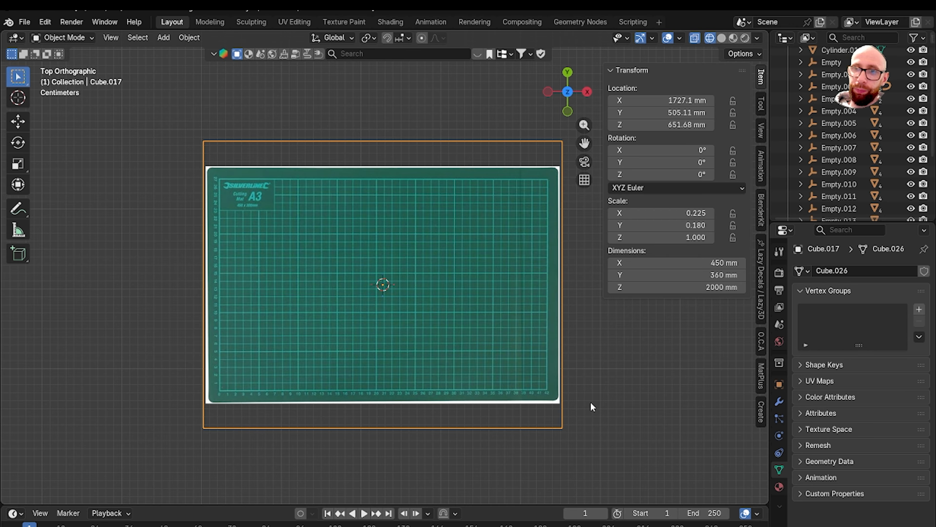
key("Delete")
Add a new cube at the mat image and scale it uniformly to about 0.233
key("shift+a")
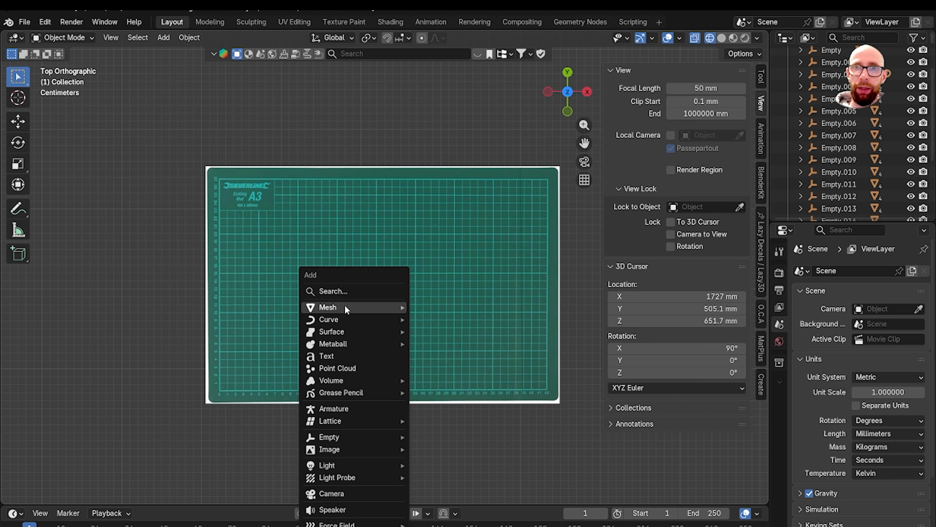
mouse_move(344, 306)
left_click(449, 319)
scroll(424, 321, "down", 10)
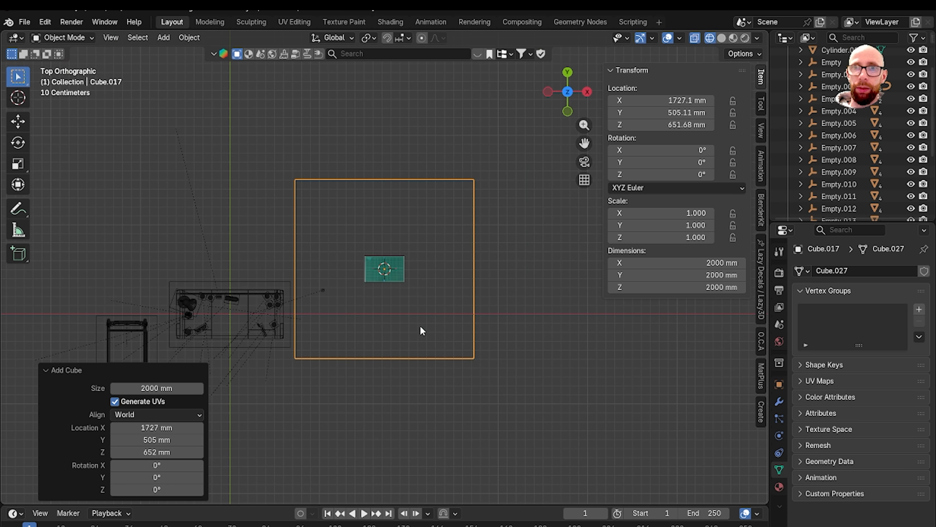
scroll(420, 327, "up", 5)
key("s")
left_click(436, 300)
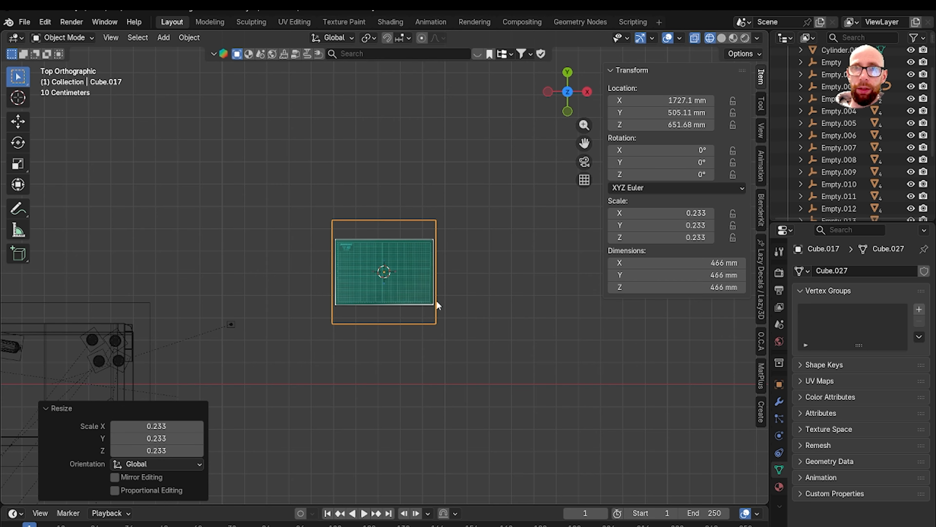
In Edit Mode, move the cube's upper vertices about -85.8 mm in Y to the mat image's upper edge
key("Tab")
scroll(436, 300, "up", 3)
key("1")
left_click_drag(216, 140, 535, 234)
scroll(386, 211, "up", 3)
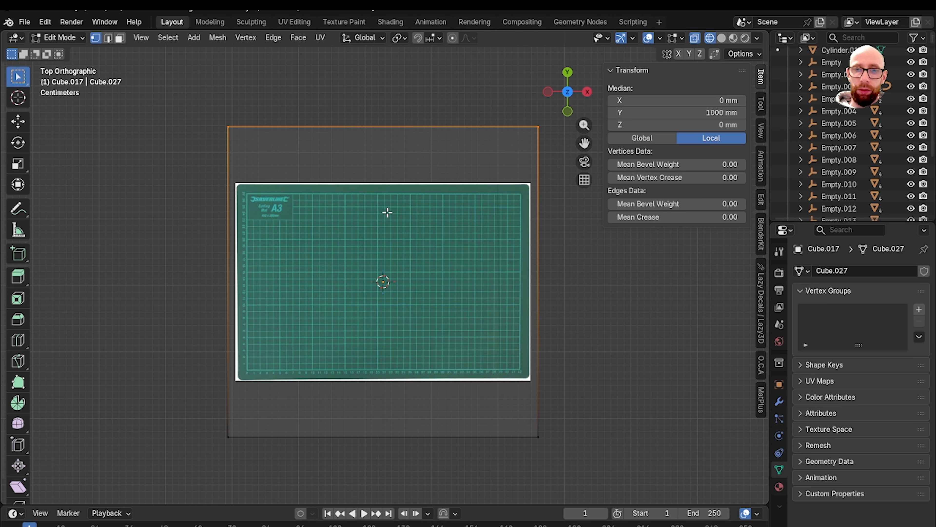
key("g")
key("y")
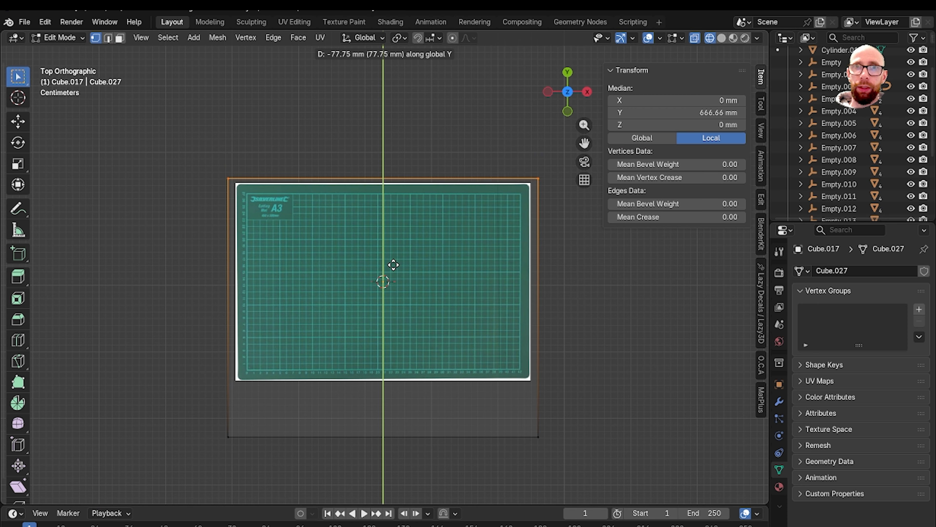
left_click(392, 270)
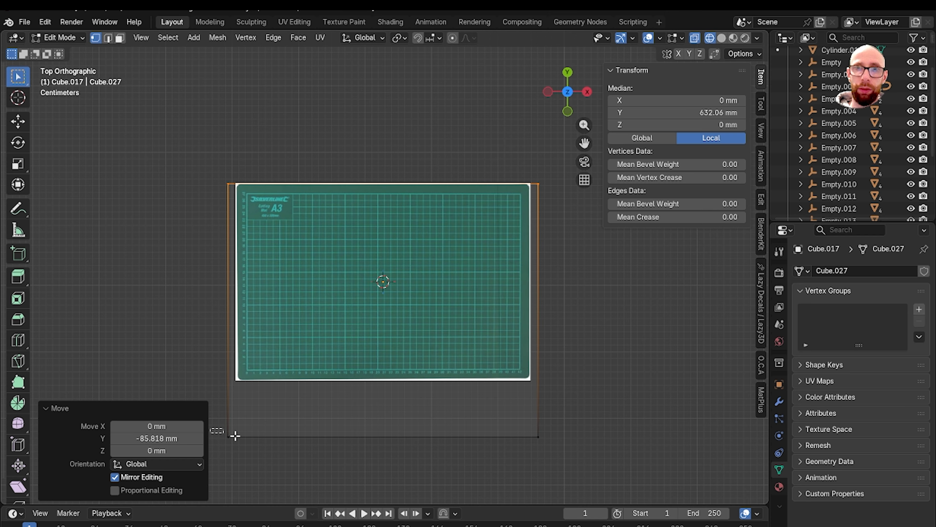
Move the cube's lower vertices about 84 mm in Y to the mat image's lower edge
left_click_drag(208, 427, 521, 465)
key("g")
key("y")
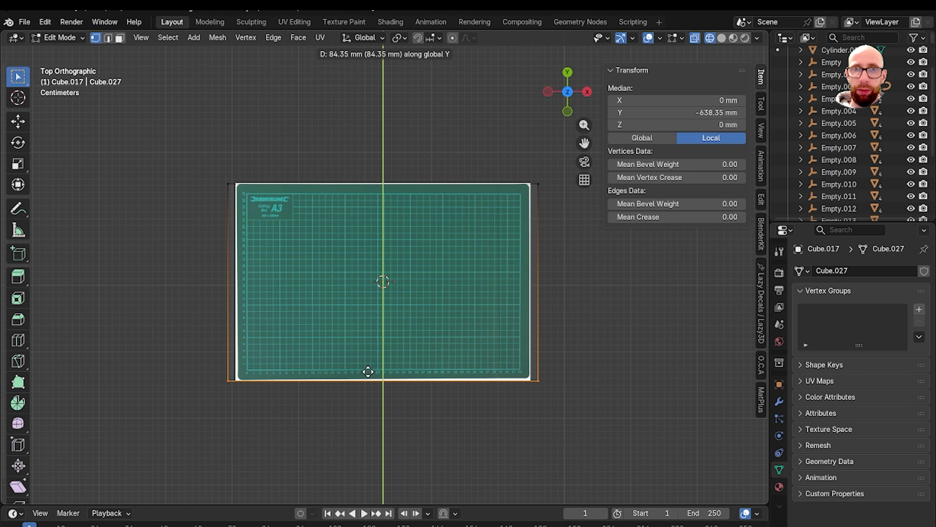
left_click(366, 373)
Fit the cube's sides to the mat image, moving the left vertices about 10.3 mm and the right ones about -11.7 mm in X
left_click_drag(147, 148, 258, 391)
key("g")
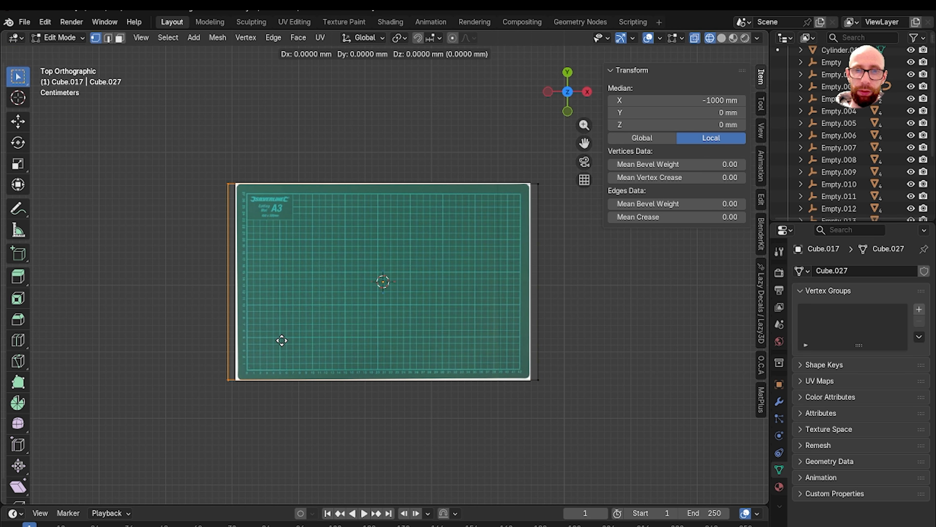
key("z")
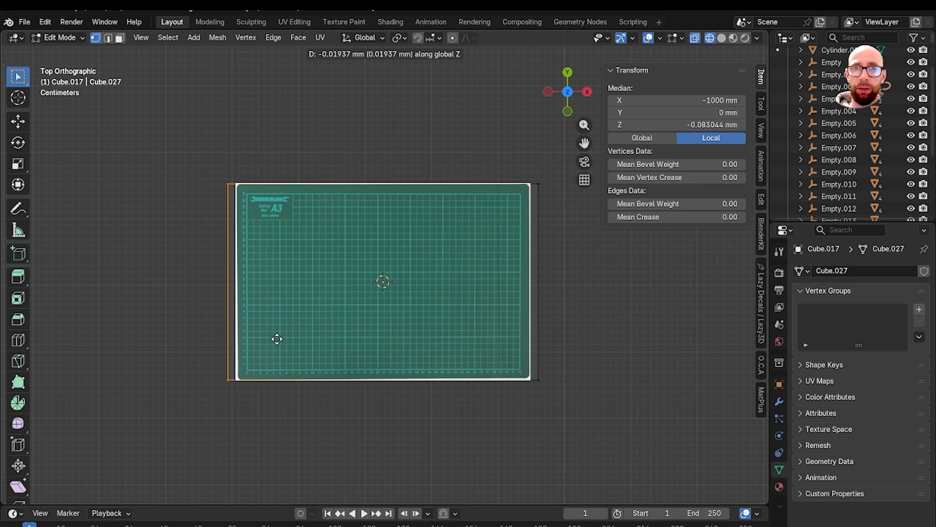
key("x")
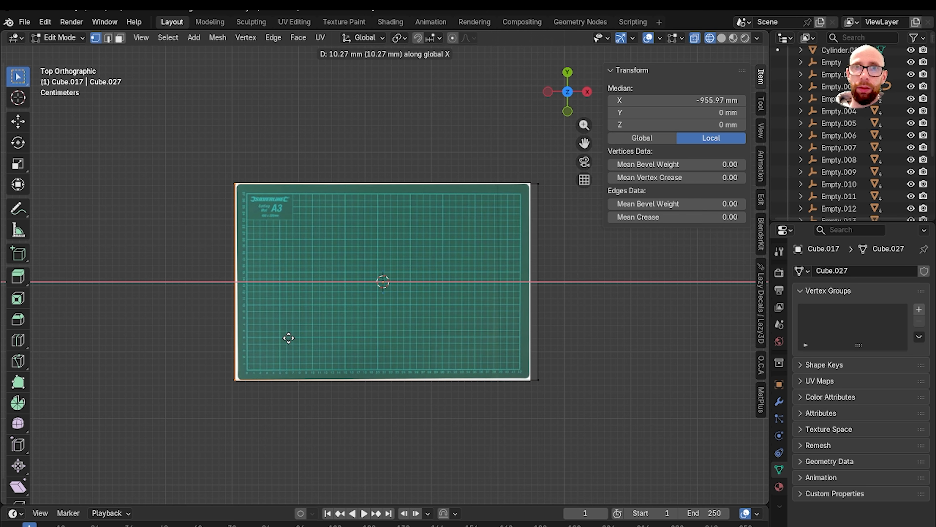
left_click(289, 337)
left_click_drag(446, 138, 602, 394)
key("g")
key("x")
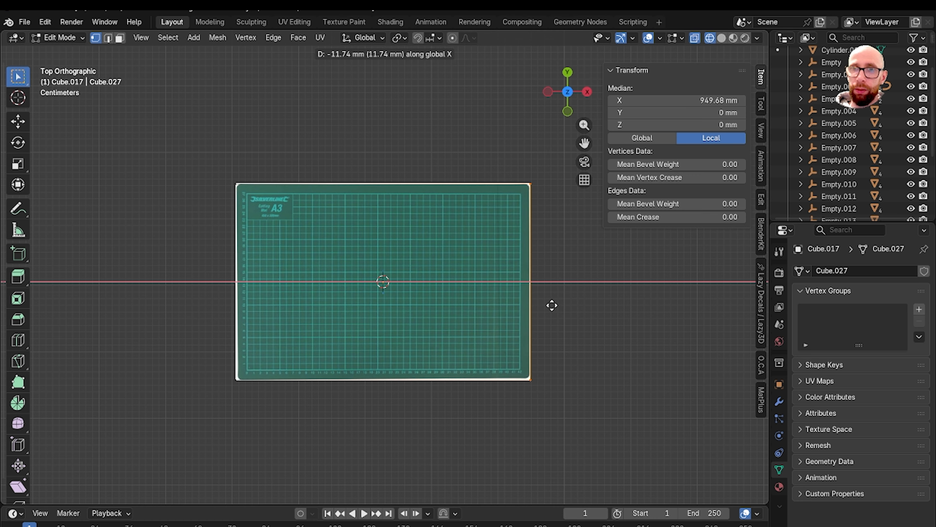
left_click(552, 306)
In front view, raise the cube's bottom vertices about 431 mm in Z to form a shallow slab
scroll(548, 363, "down", 1)
middle_click_drag(548, 364, 536, 350)
key("grave")
key("Escape")
key("grave")
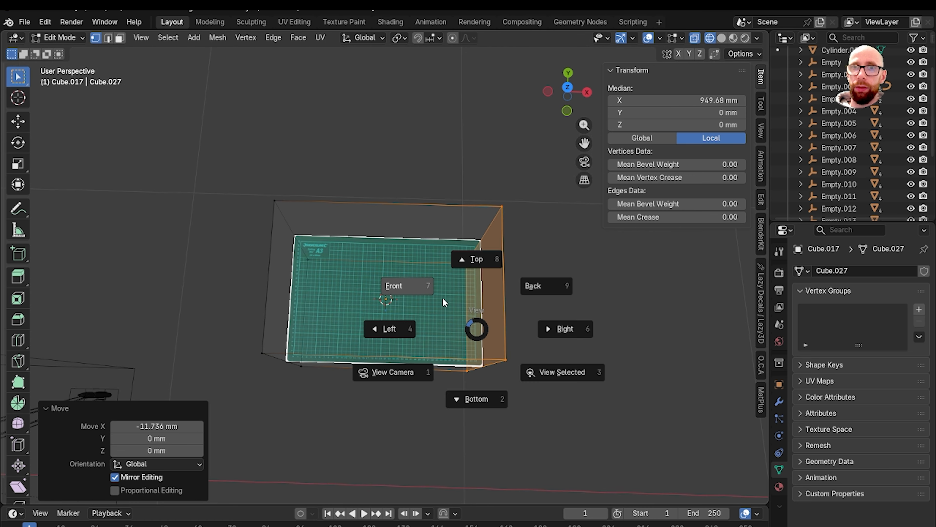
left_click(443, 297)
left_click_drag(301, 259, 592, 407)
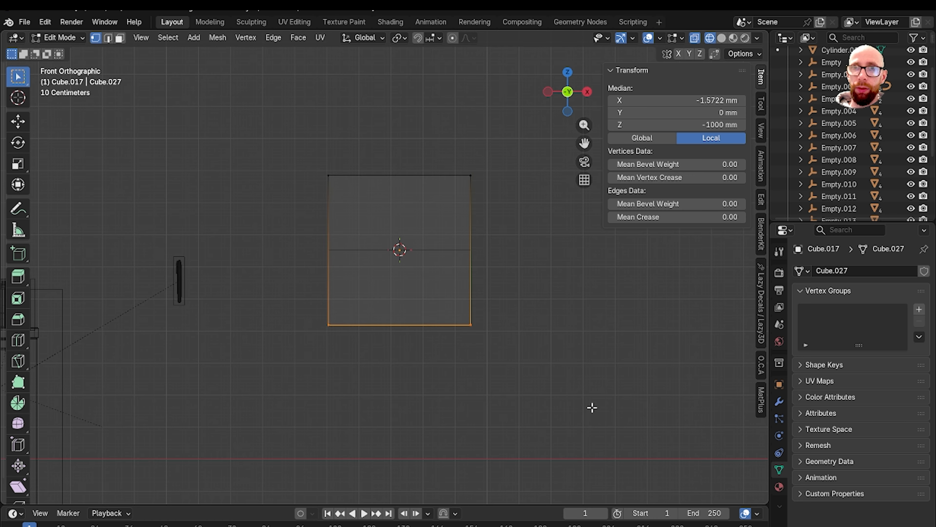
scroll(422, 331, "up", 2)
key("g")
key("z")
left_click(412, 134)
Raise the slab's bottom vertices further in Z to thin it to about 4.6 mm, and deselect them
middle_click_drag(416, 155, 450, 259, "shift")
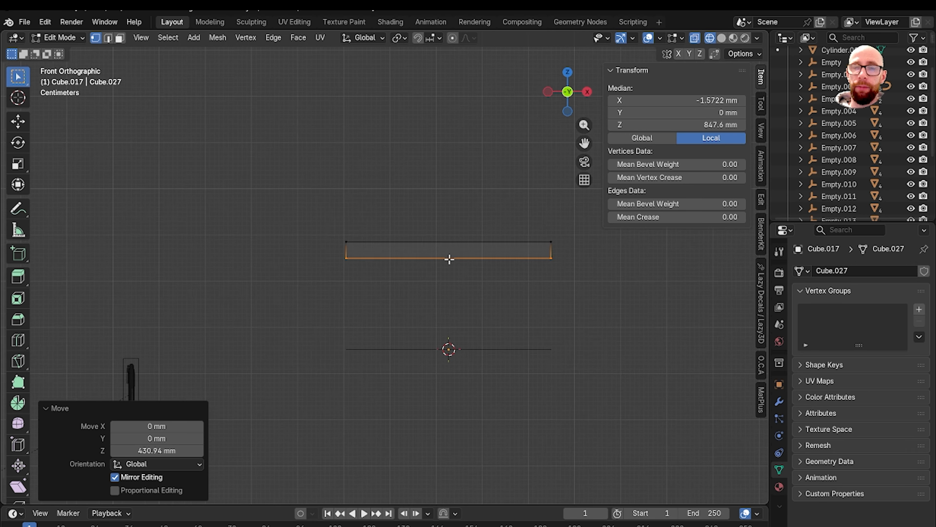
scroll(397, 261, "up", 2)
scroll(478, 330, "up", 2)
key("g")
key("z")
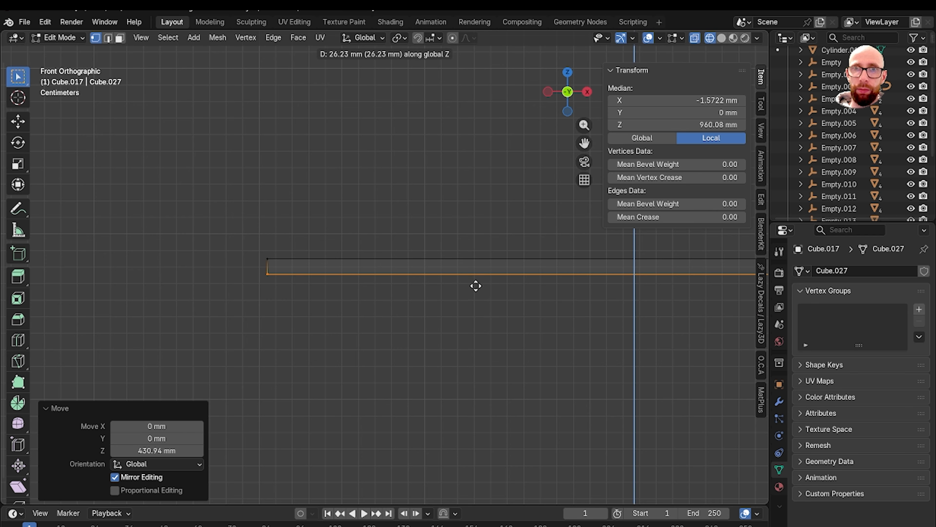
left_click(470, 277)
left_click(431, 212)
Return to solid shading and Object Mode, delete the cutting mat reference image, and select the mat slab
key("shift+z")
middle_click_drag(431, 211, 439, 318)
scroll(436, 291, "down", 5)
scroll(455, 324, "up", 2)
key("Tab")
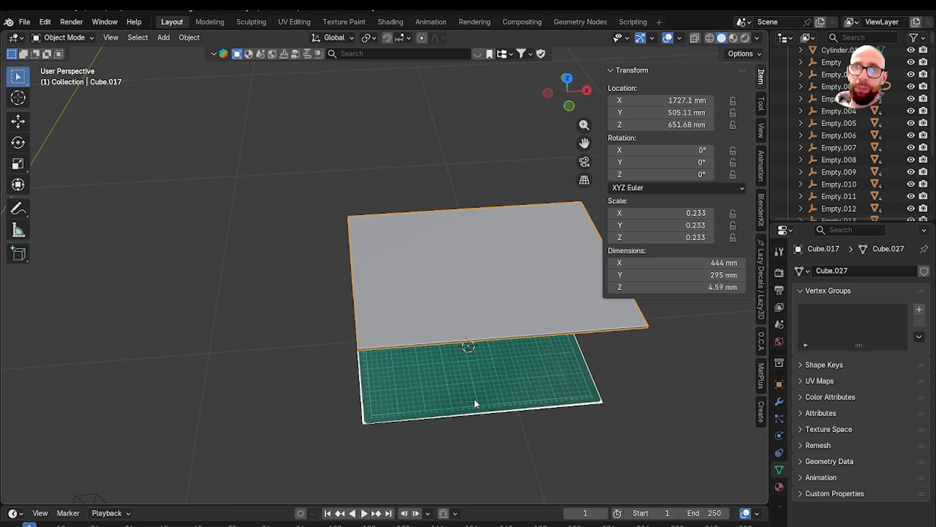
left_click(474, 398)
key("Delete")
left_click(413, 321)
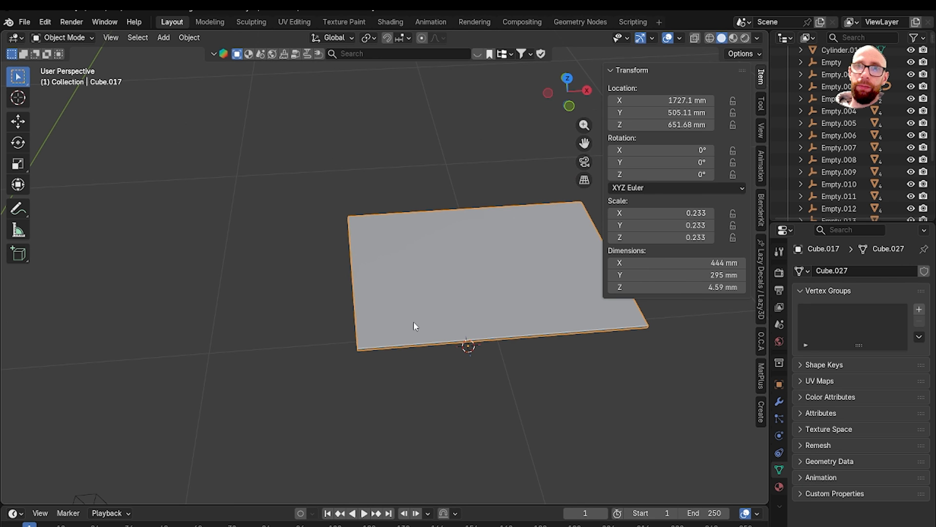
Hide the sidebar and apply the mat slab's scale
middle_click_drag(413, 321, 436, 314)
key("n")
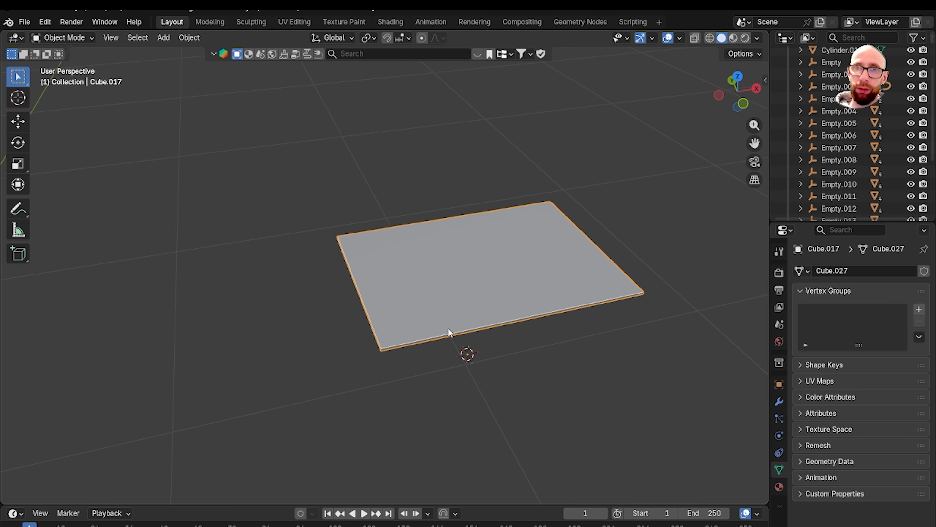
scroll(450, 330, "up", 3)
key("ctrl+a")
left_click(455, 300)
In Edit Mode, select the slab's vertical corner edges and bevel them with a 10 mm width and 2 segments
key("Tab")
middle_click_drag(468, 345, 501, 335)
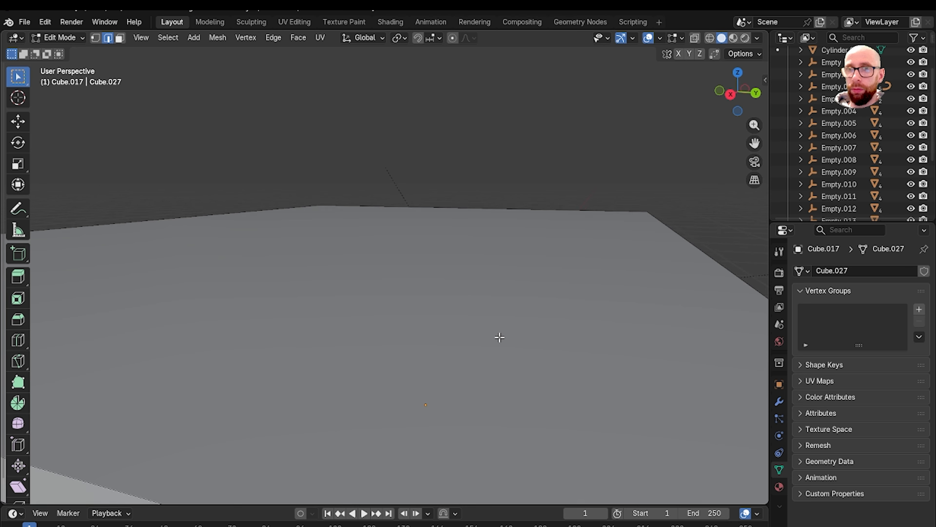
scroll(479, 335, "down", 3)
key("grave")
left_click(557, 359)
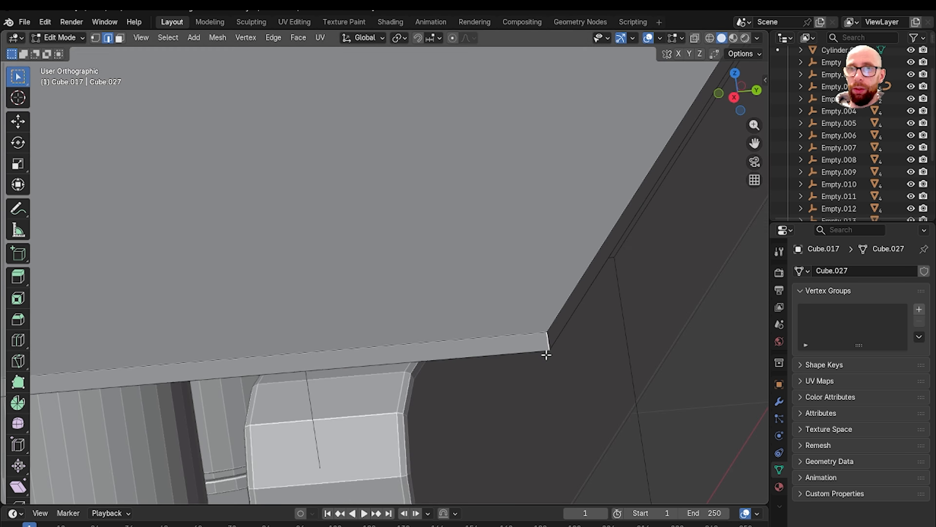
scroll(375, 317, "down", 6)
middle_click_drag(373, 318, 667, 312, "shift")
scroll(385, 261, "up", 5)
middle_click_drag(350, 246, 454, 302, "shift")
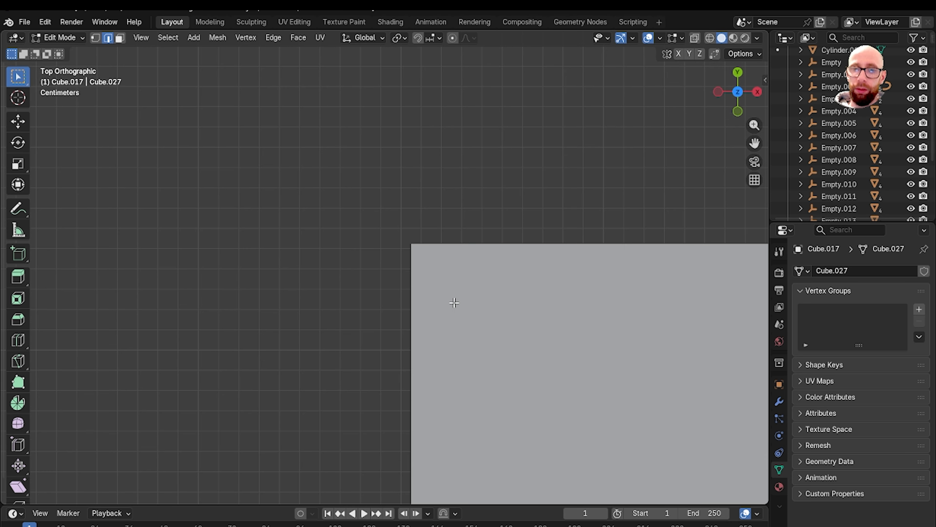
key("ctrl+b")
left_click(454, 302)
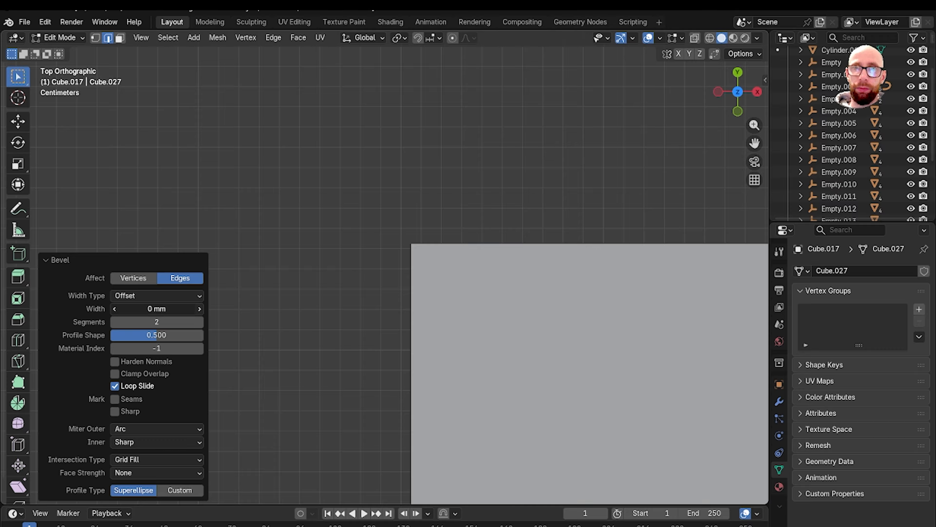
left_click(199, 309)
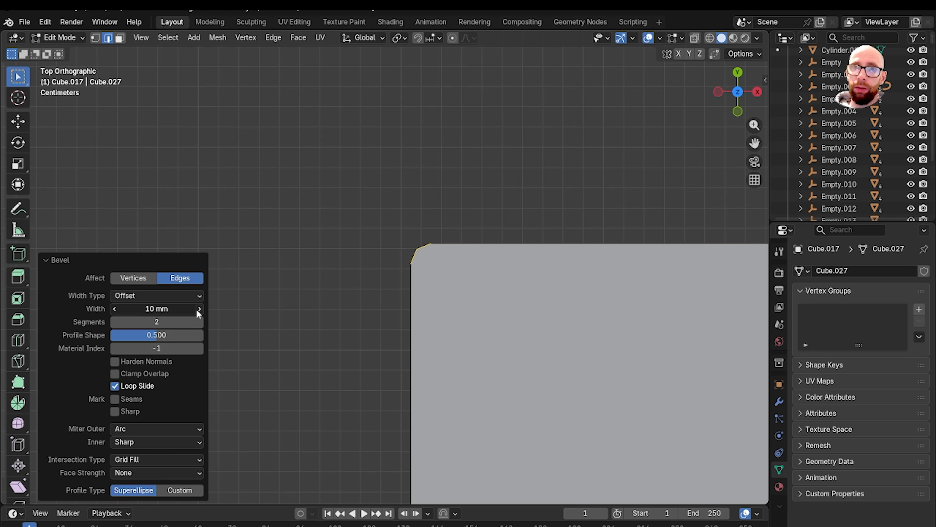
left_click(117, 309)
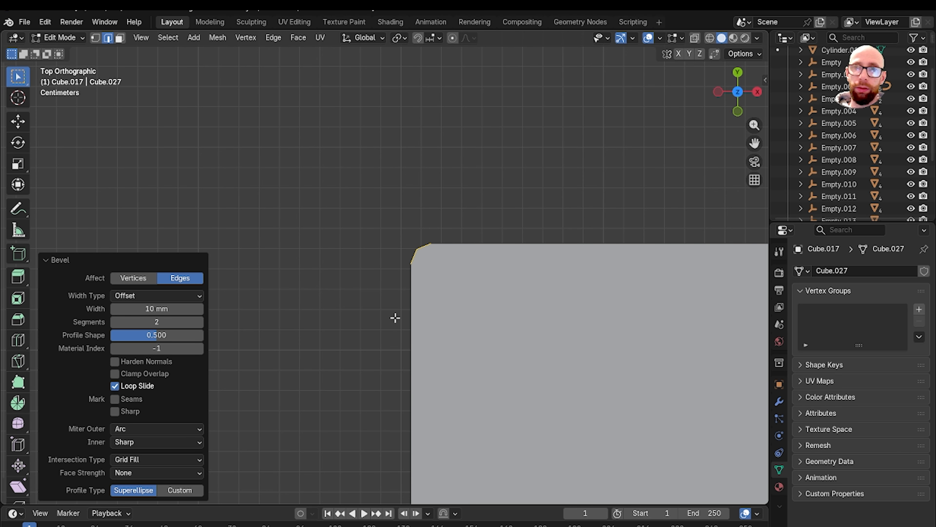
scroll(395, 317, "down", 5)
scroll(432, 335, "up", 5)
In vertex mode from the top view, connect the rounded corners' side vertices with lengthwise edges across the top face's upper and lower ends
key("KP_1")
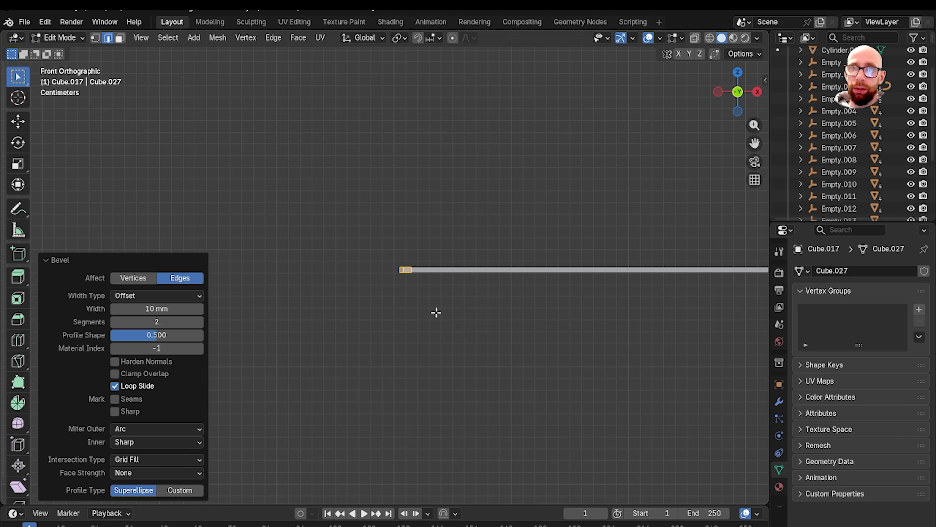
key("grave")
left_click(427, 274)
key("1")
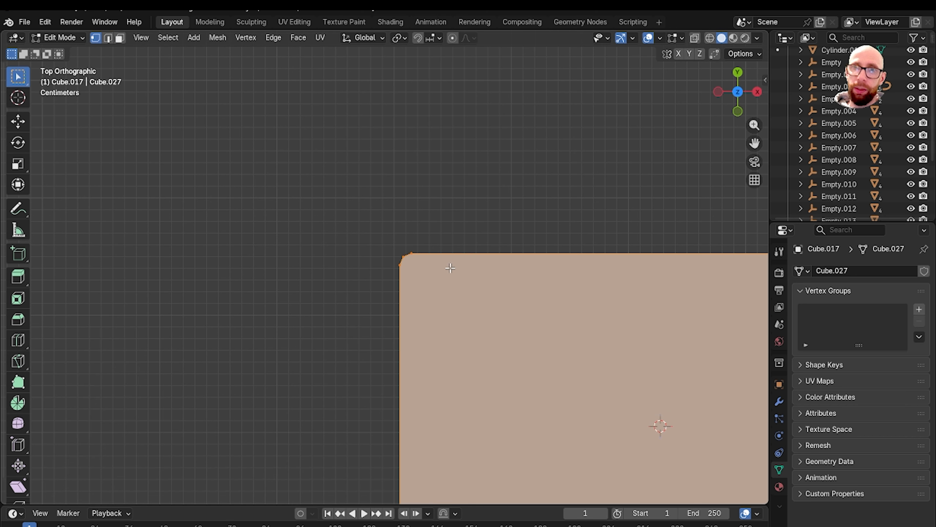
key("alt+a")
scroll(612, 397, "down", 5)
scroll(397, 313, "up", 7)
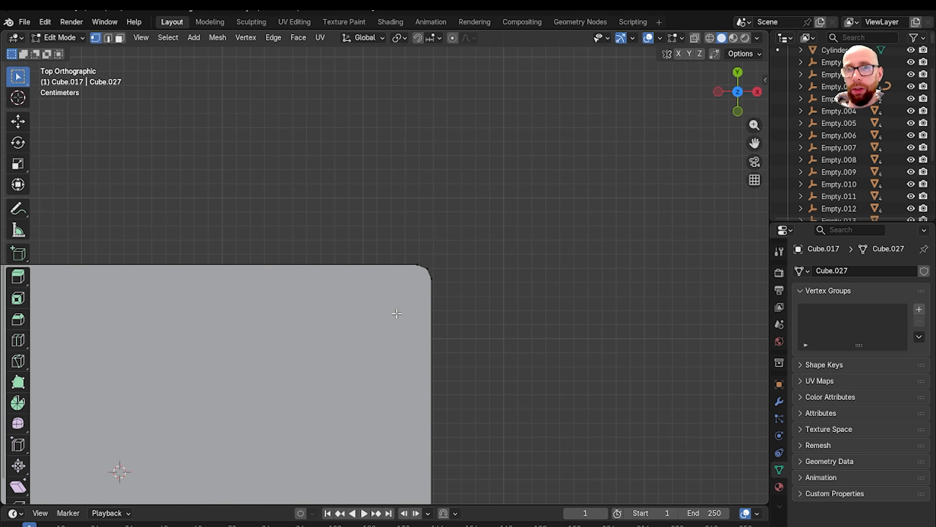
scroll(397, 313, "up", 1)
scroll(420, 310, "down", 4)
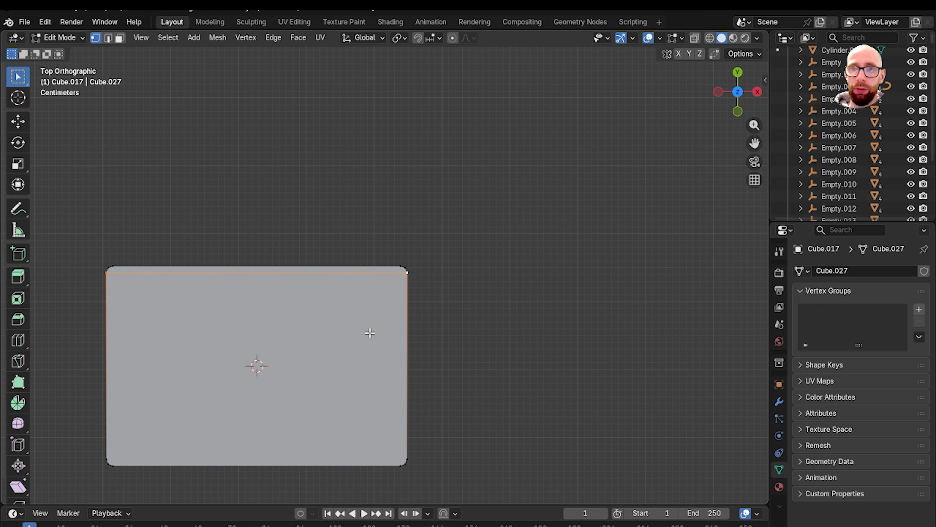
scroll(236, 330, "up", 6)
scroll(388, 310, "down", 2)
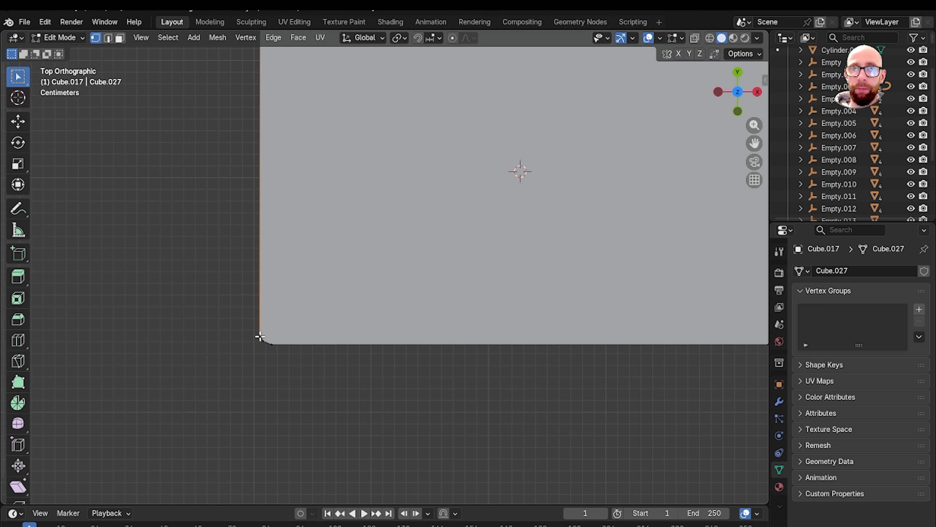
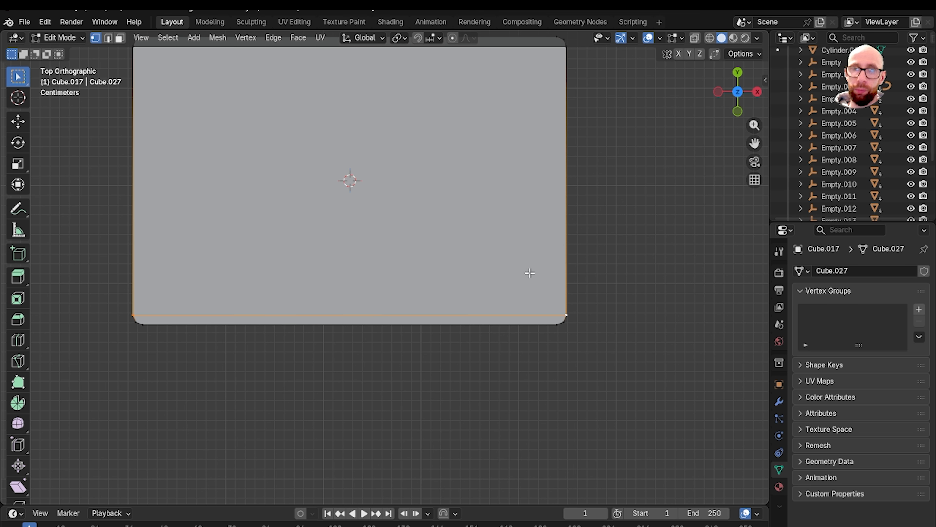
Connect the corner vertices across the top face's width with one edge near each short side
left_click(150, 323)
middle_click_drag(243, 65, 383, 209, "shift")
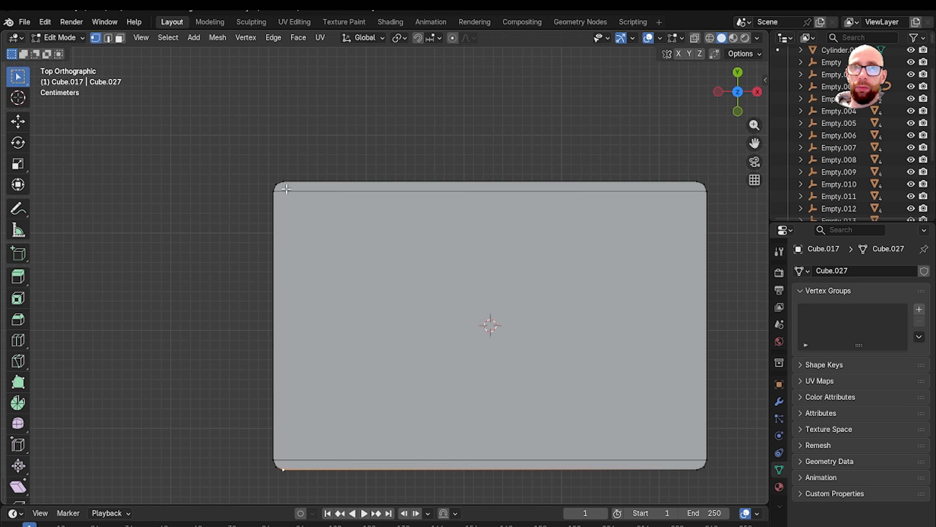
left_click(688, 182)
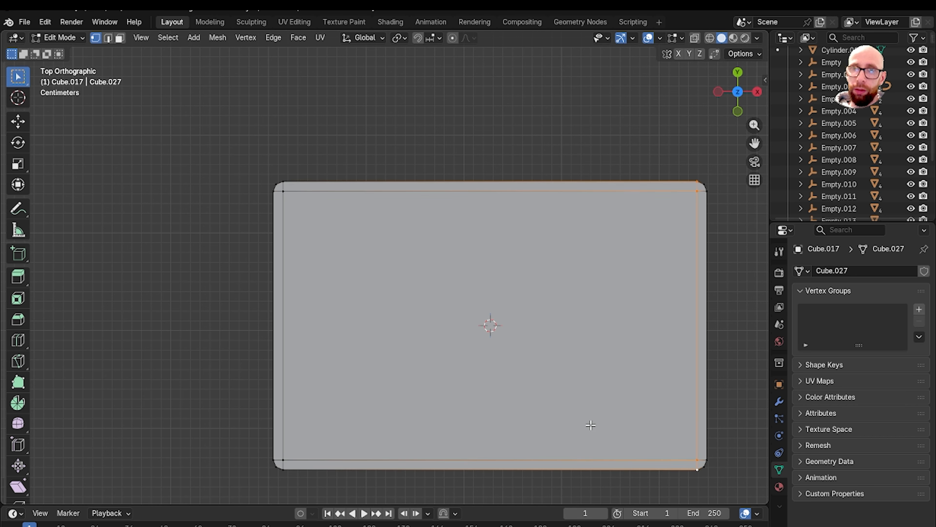
Connect the matching corner vertices on the slab's underside lengthwise and widthwise, and return to Object Mode
middle_click_drag(590, 425, 307, 304)
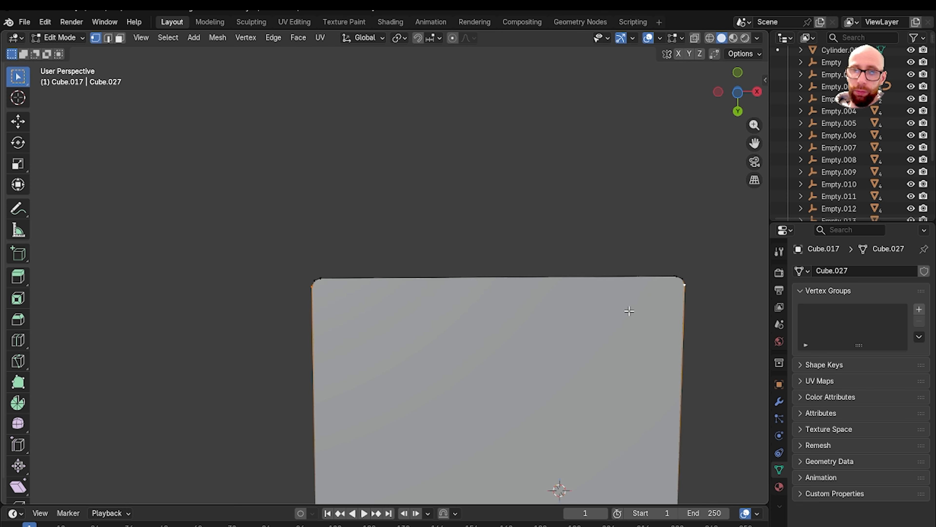
middle_click_drag(451, 380, 474, 251, "shift")
left_click(416, 177)
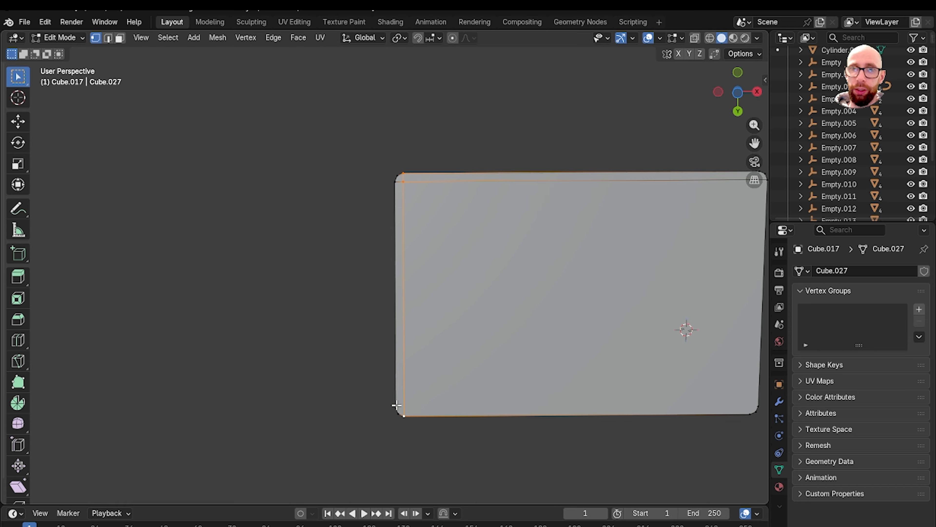
key("alt+a")
middle_click_drag(505, 350, 272, 312, "shift")
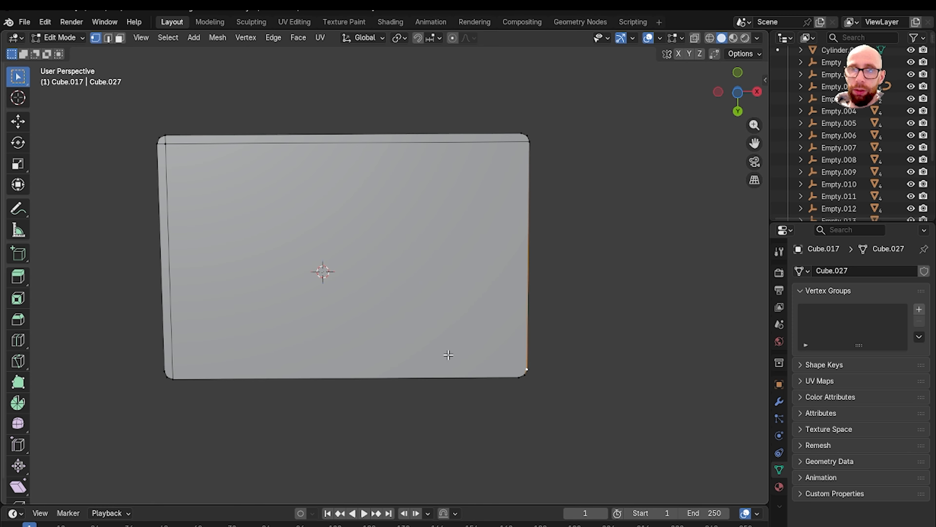
middle_click_drag(248, 358, 355, 325, "shift")
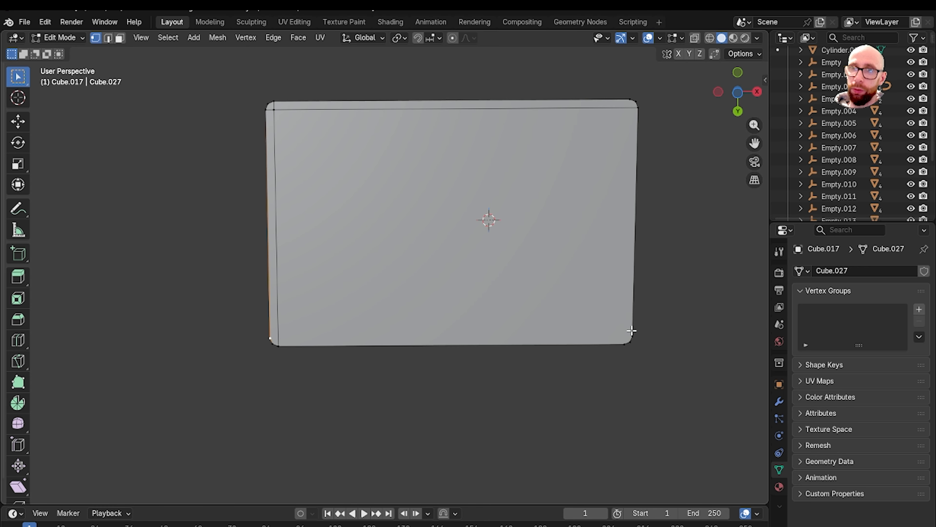
left_click(620, 344)
middle_click_drag(592, 214, 588, 299, "shift")
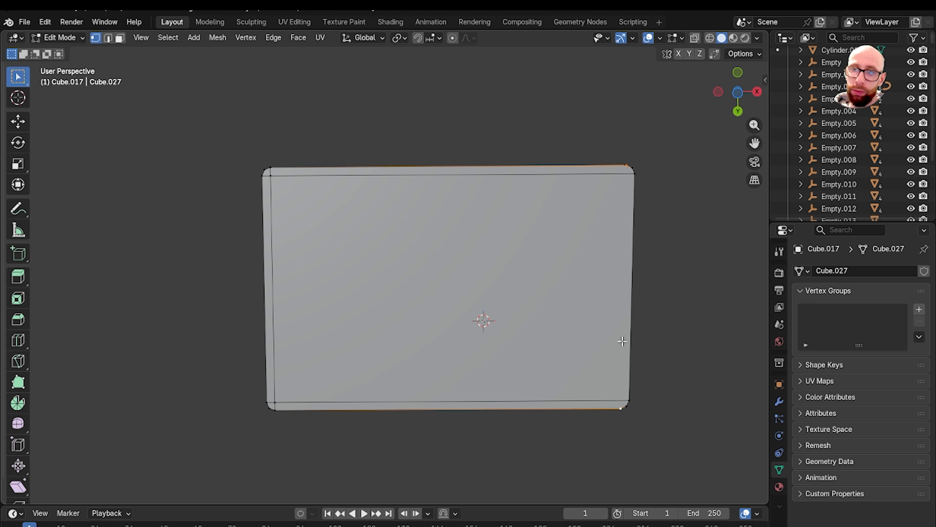
middle_click_drag(662, 309, 617, 381)
scroll(617, 380, "down", 2)
key("Tab")
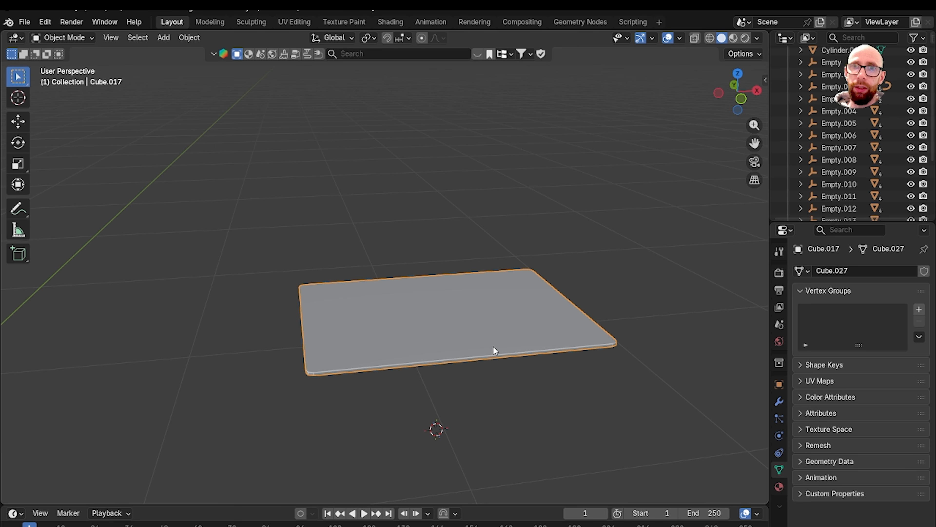
Bevel the slab's top and bottom perimeter edge loops with a 1 mm width and 2 segments, and return to Object Mode
middle_click_drag(494, 346, 535, 313, "shift")
key("Tab")
middle_click_drag(471, 331, 468, 319)
scroll(446, 335, "up", 2)
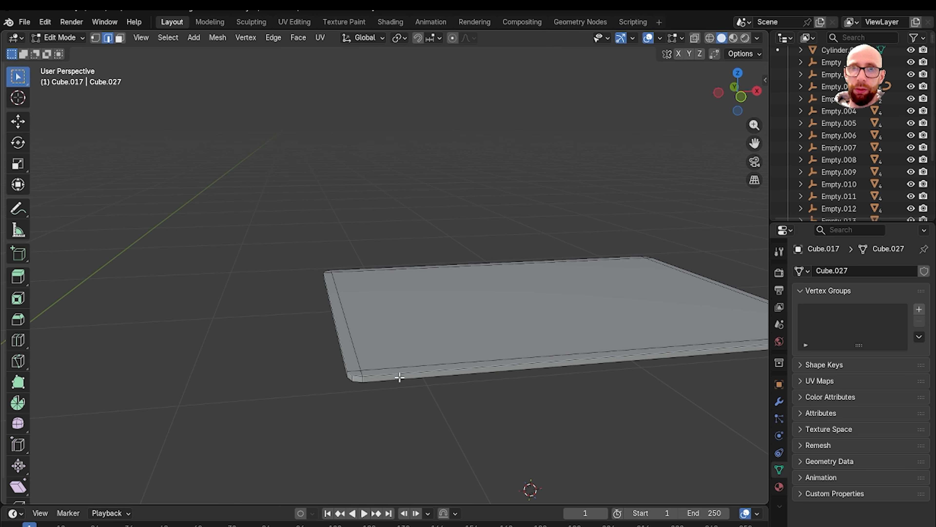
middle_click_drag(337, 346, 536, 304)
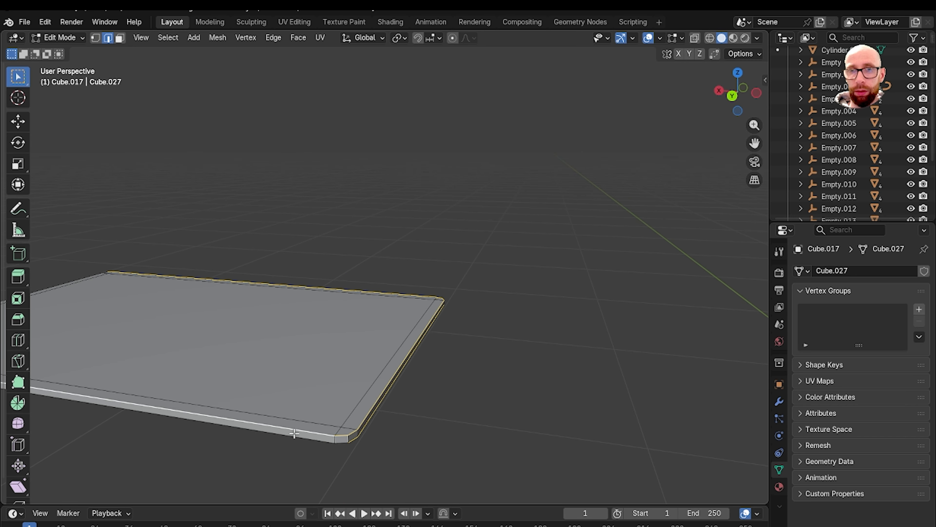
middle_click_drag(289, 433, 532, 365)
key("ctrl+b")
left_click(537, 357)
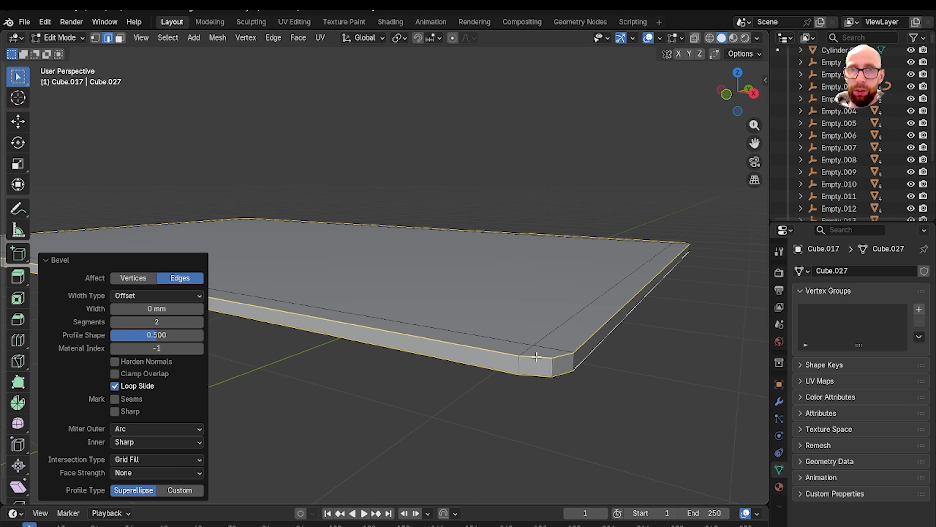
type("0.2")
key("Return")
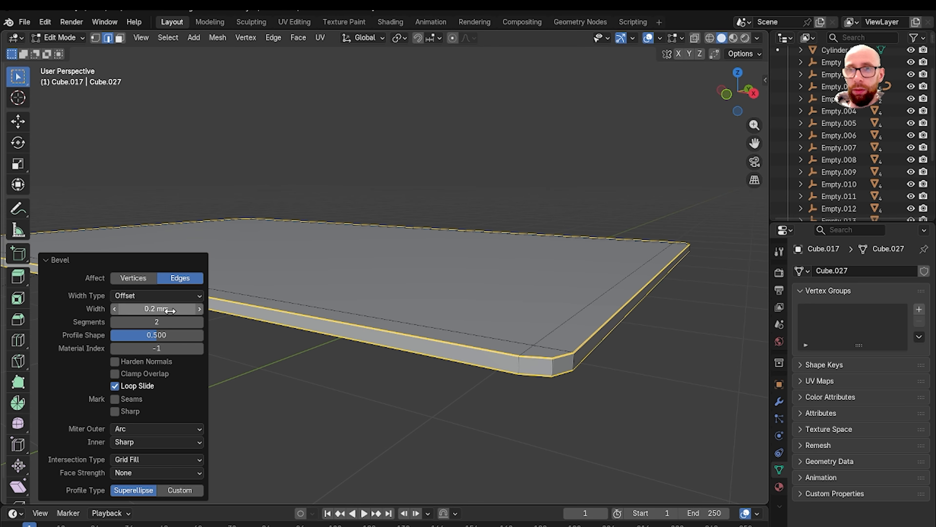
left_click_drag(171, 312, 170, 311)
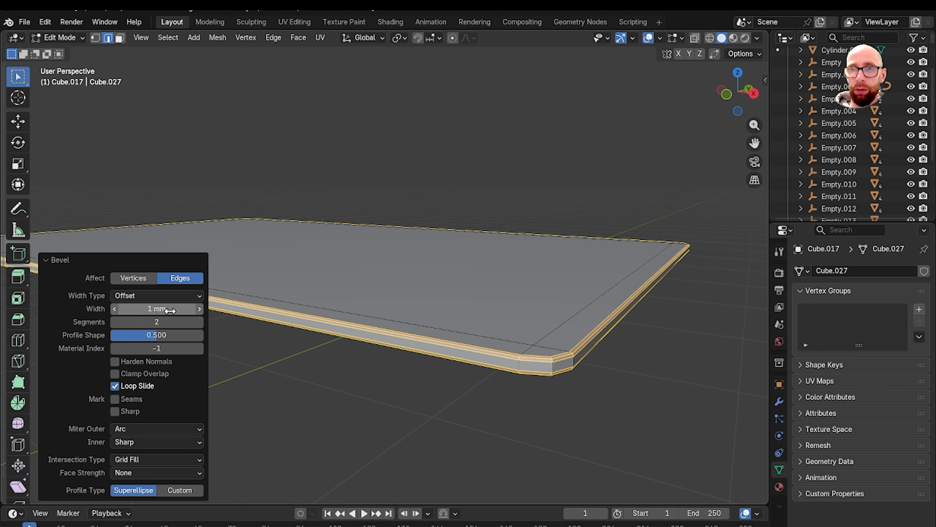
scroll(347, 258, "down", 3)
middle_click_drag(347, 258, 465, 307)
key("Tab")
Add a Subdivision Surface modifier to the mat slab
scroll(376, 291, "up", 2)
middle_click_drag(374, 288, 433, 297)
scroll(435, 296, "down", 2)
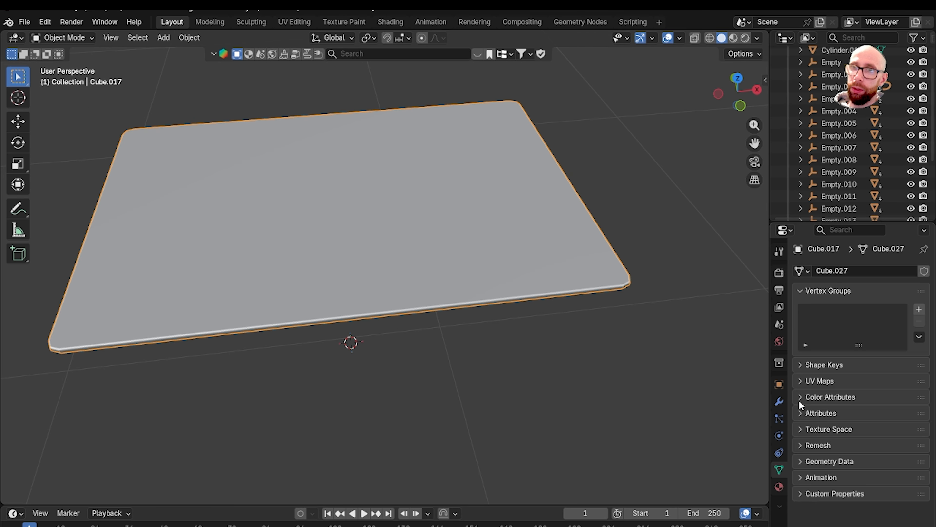
left_click(779, 402)
left_click(853, 272)
mouse_move(852, 272)
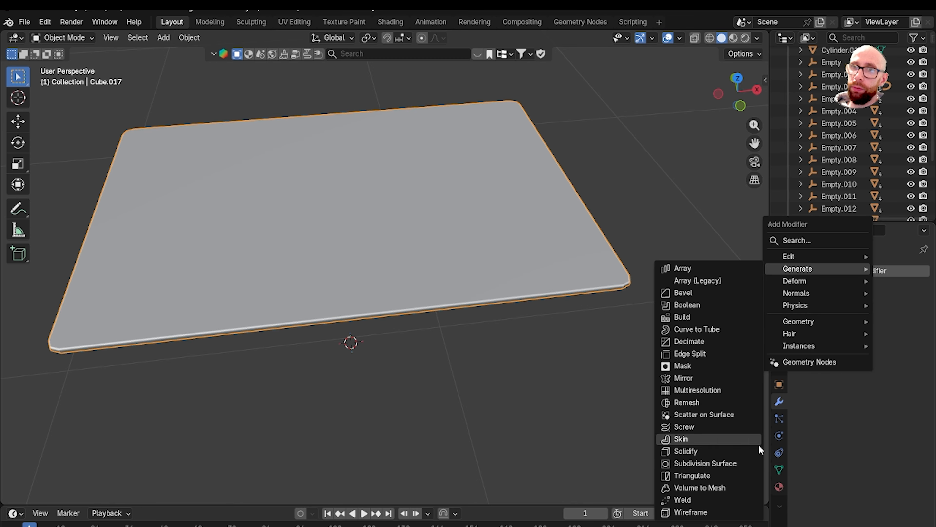
left_click(752, 464)
In Edit Mode from the top view, add a widthwise loop cut beside the mat's left edge with a slide factor of about -0.966
mouse_move(489, 333)
middle_mouse_down()
mouse_move(471, 333)
mouse_move(497, 320)
middle_mouse_up()
key("grave")
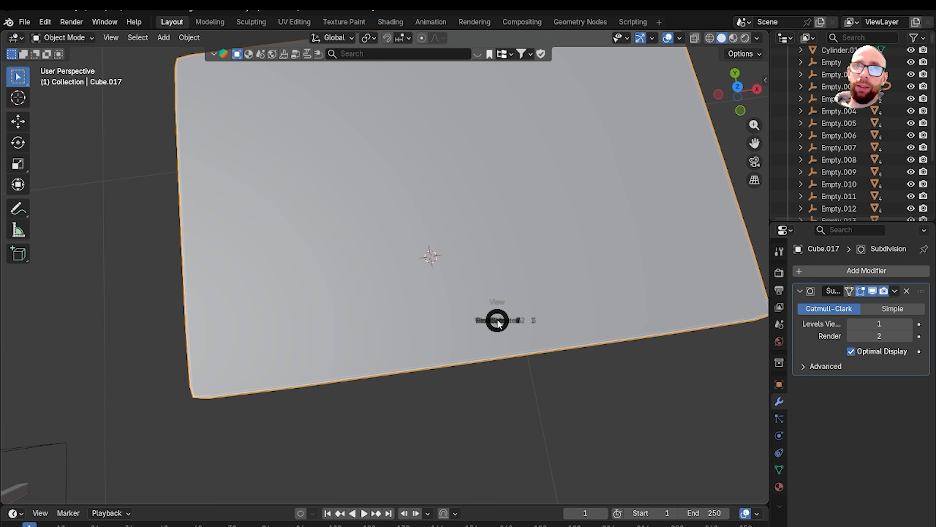
left_click(458, 272)
key("grave")
left_click(450, 231)
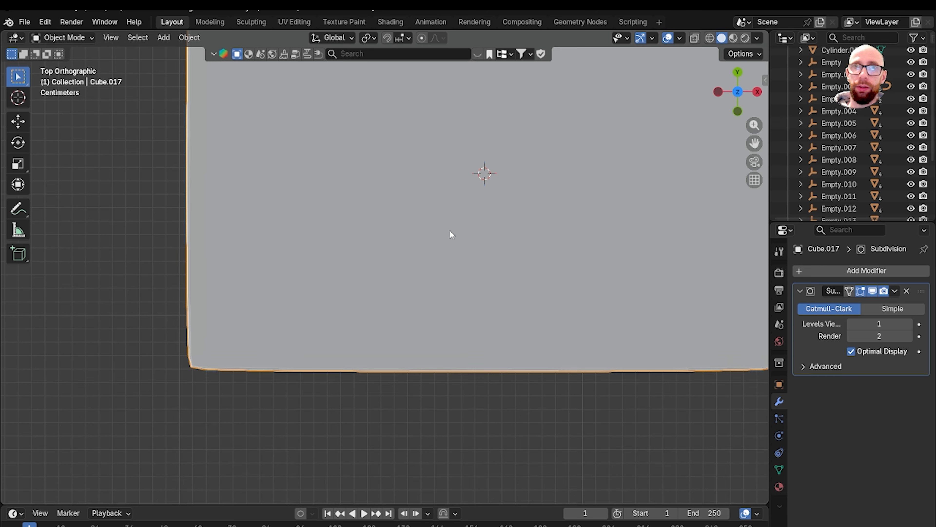
scroll(450, 231, "down", 4)
key("Tab")
scroll(435, 264, "up", 1)
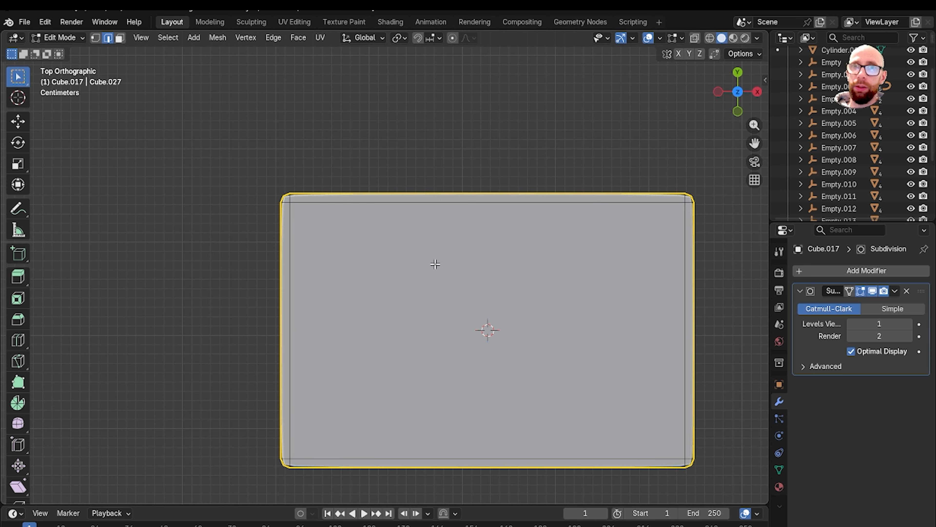
middle_click_drag(381, 215, 427, 241, "shift")
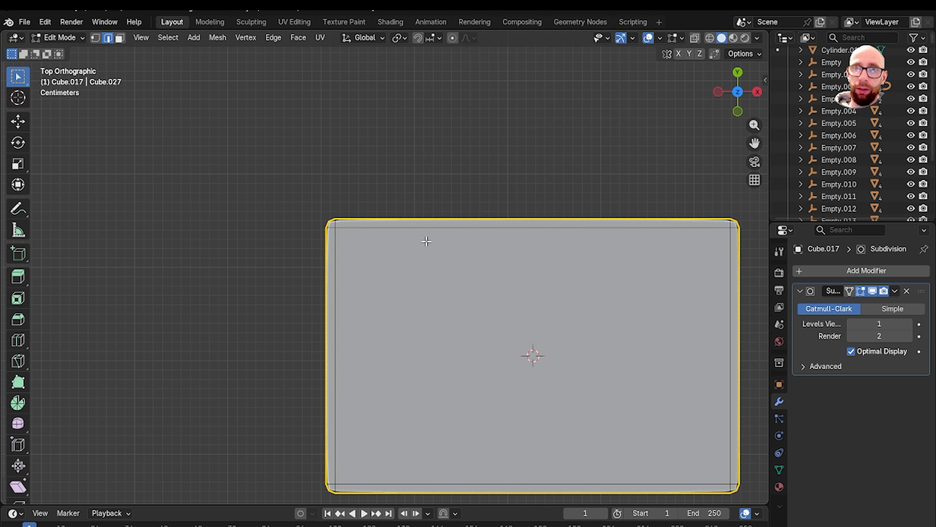
key("ctrl+r")
left_click(440, 232)
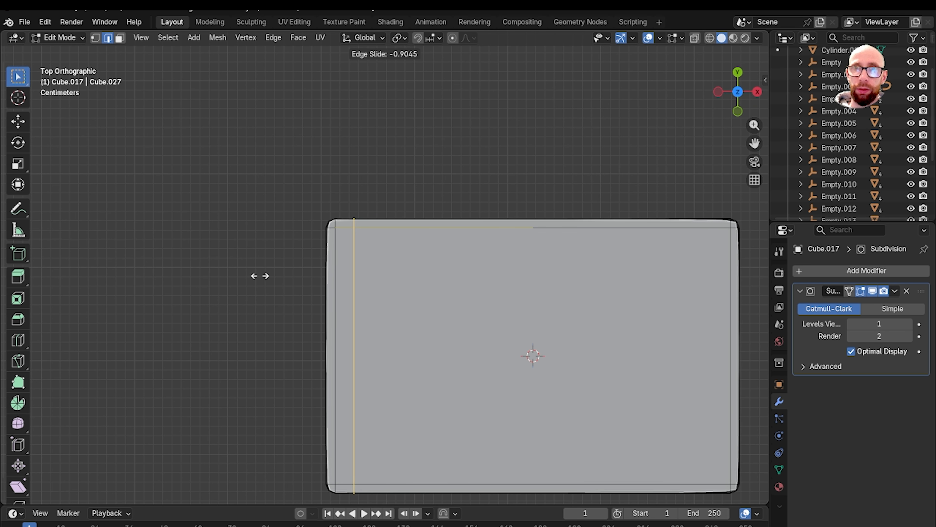
left_click(249, 279)
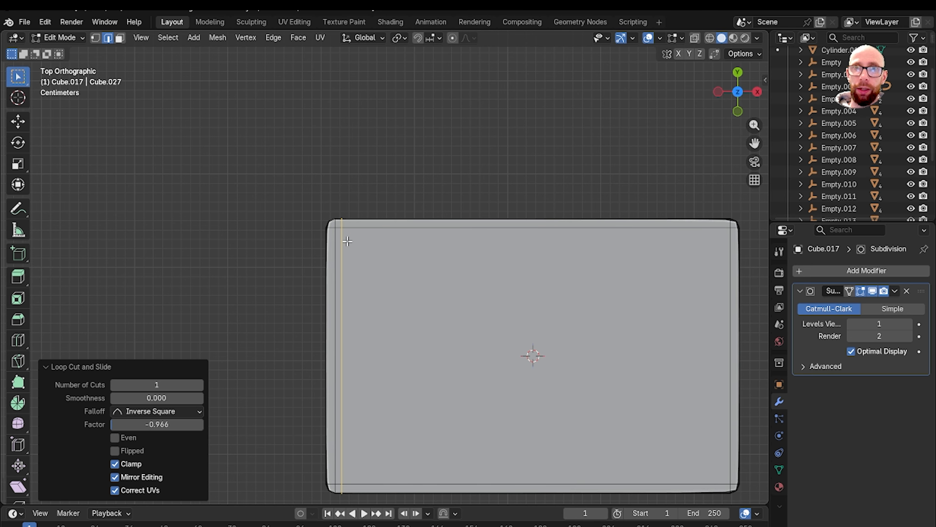
Try a lengthwise loop cut near the mat's upper edge with a slide factor of -0.954, and undo both offset loop cuts
key("ctrl+r")
left_click(344, 315)
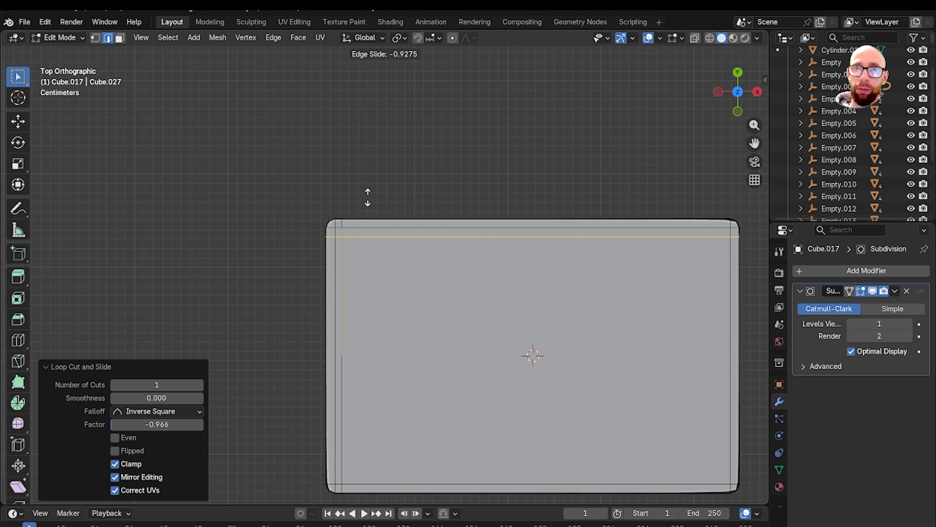
left_click(366, 198)
scroll(366, 241, "down", 5)
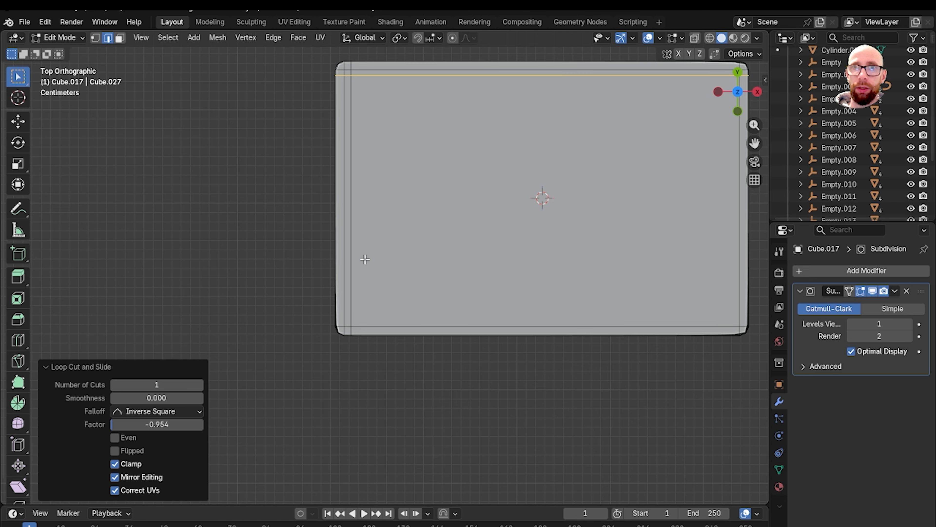
key("ctrl+z")
key("ctrl+z")
Add one widthwise and one lengthwise loop cut through the exact centre of the mat
middle_click_drag(474, 222, 327, 312, "shift")
key("ctrl+r")
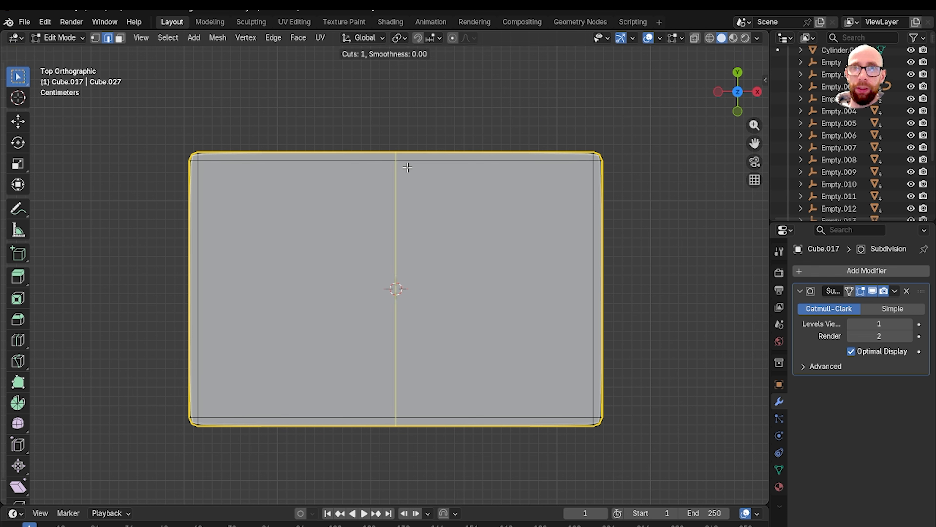
left_click(408, 168)
right_click(408, 168)
key("ctrl+r")
left_click(403, 280)
right_click(404, 279)
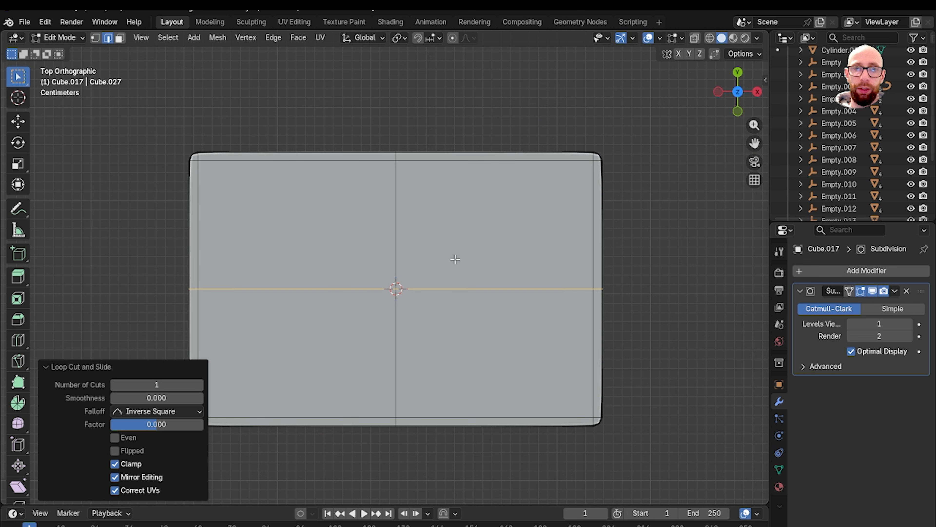
Bevel the widthwise centre loop with 1 segment and a width of 210 mm to form support loops near the short sides
left_click(397, 238, "alt")
key("ctrl+b")
left_click(404, 242)
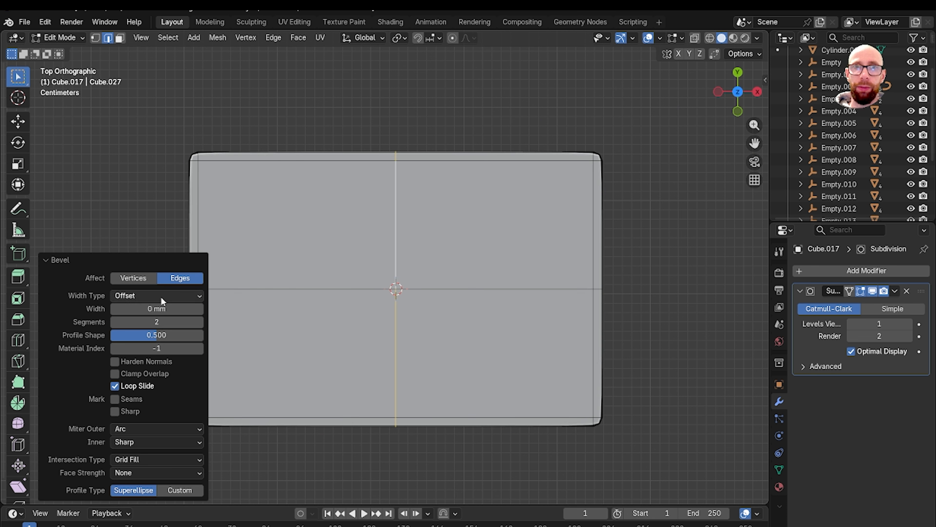
left_click(113, 321)
left_click_drag(155, 308, 192, 309)
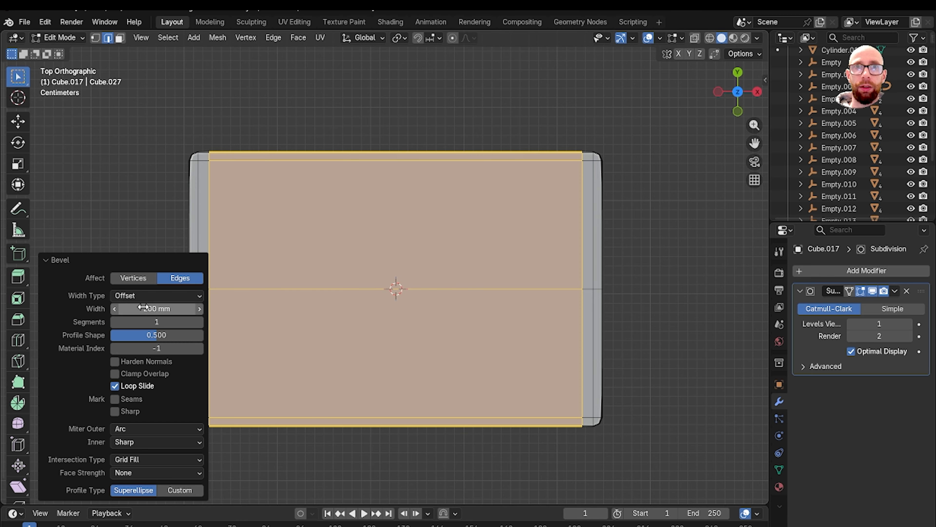
middle_click_drag(237, 254, 419, 371, "shift")
scroll(363, 273, "up", 2)
scroll(393, 323, "up", 7)
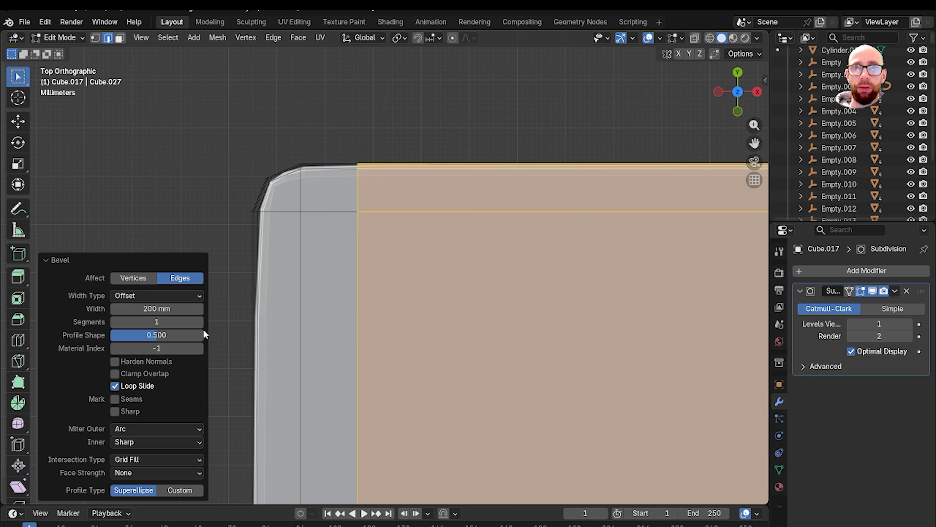
left_click(200, 308)
scroll(430, 382, "down", 2)
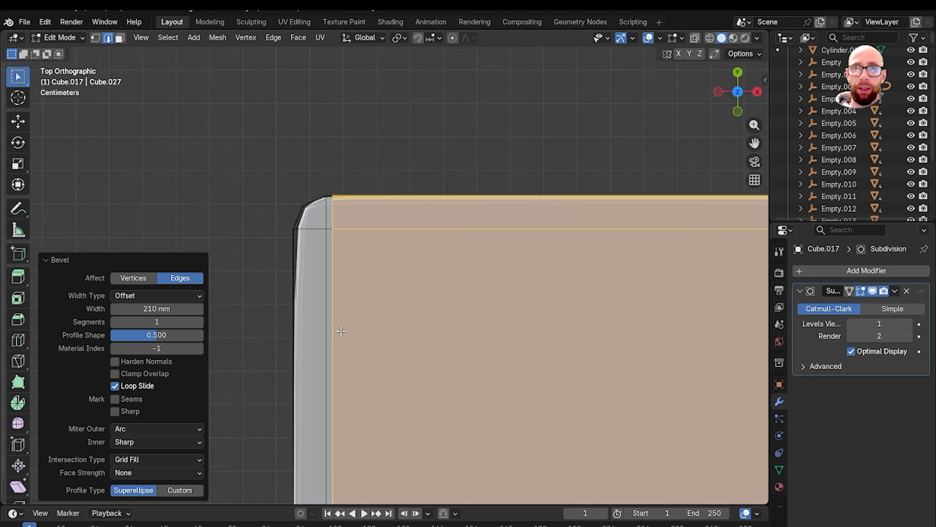
Bevel the lengthwise centre loop with 1 segment and a width of 140 mm, and return to Object Mode
key("ctrl+z")
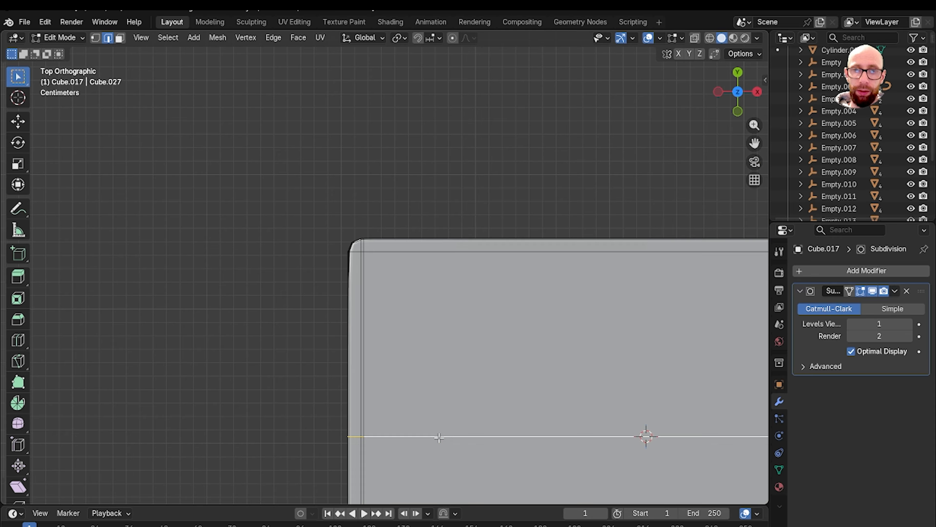
key("ctrl+b")
left_click(306, 406)
left_click(199, 309)
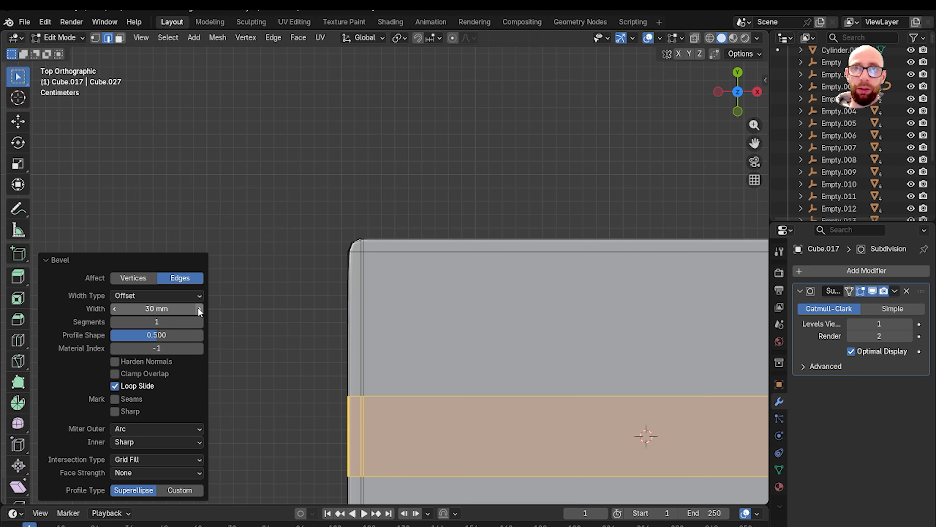
left_click(199, 309)
left_click(199, 309)
left_click(199, 309)
left_click(199, 309)
left_click(199, 309)
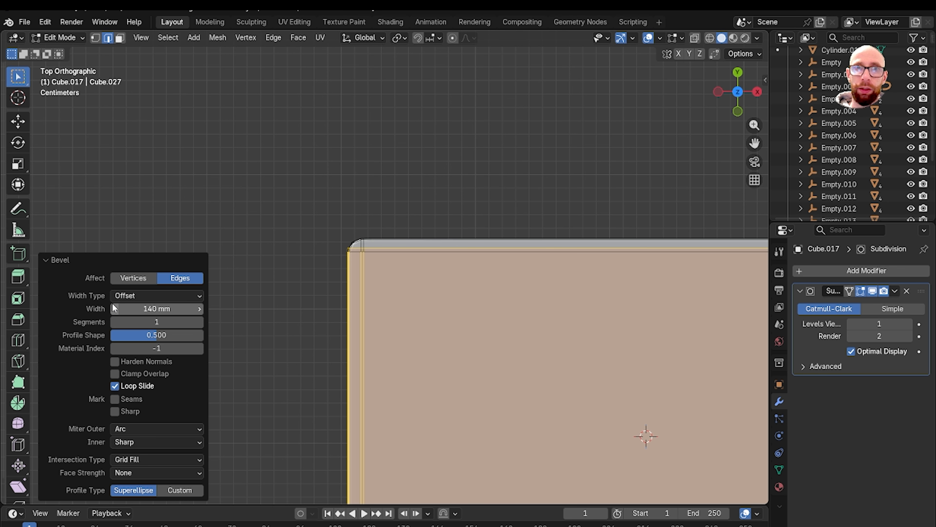
scroll(372, 310, "down", 3)
key("Tab")
Remove the Subdivision Surface modifier from the mat and set it to flat shading
middle_click_drag(377, 311, 402, 246)
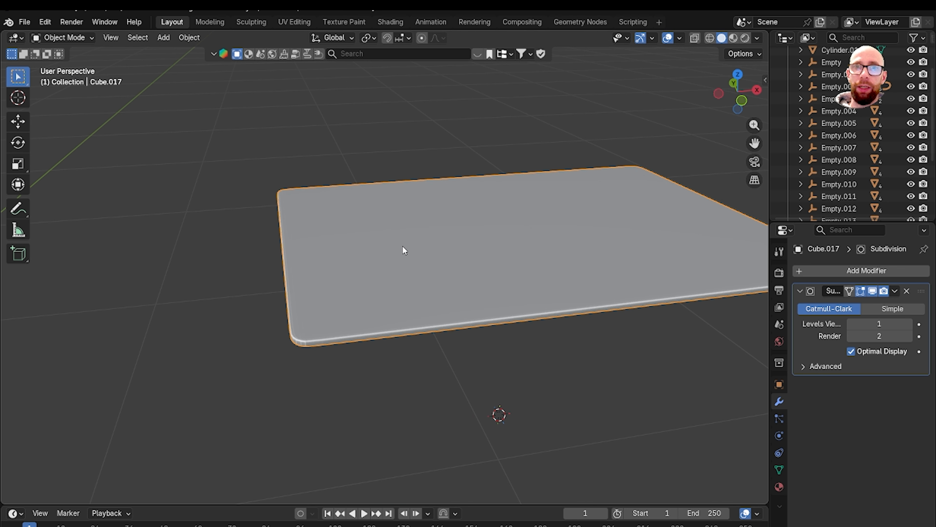
left_click(907, 291)
right_click(527, 275)
left_click(525, 273)
scroll(525, 284, "down", 2)
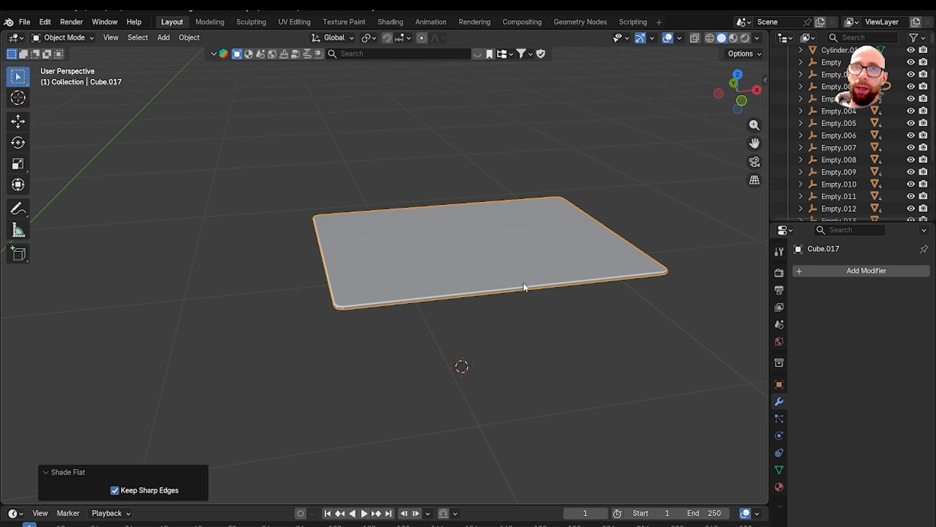
In the top view, move the mat over the desk's front area, about -1716.8 mm in X and -603.5 mm in Y
key("grave")
left_click(526, 255)
scroll(511, 290, "down", 9)
middle_click_drag(522, 284, 595, 247, "shift")
key("g")
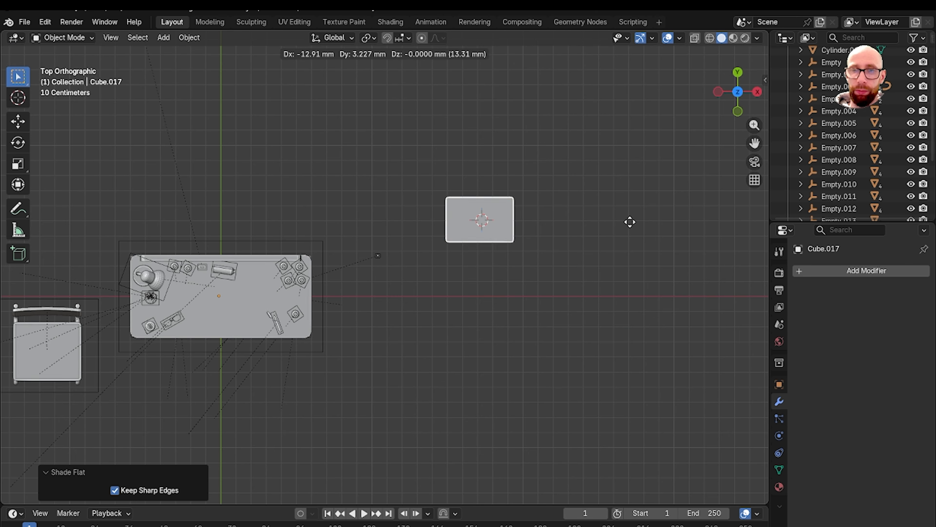
left_click(378, 313)
In the front view, lower the mat along Z towards the desktop by about 428 mm and then about 31.5 mm
key("grave")
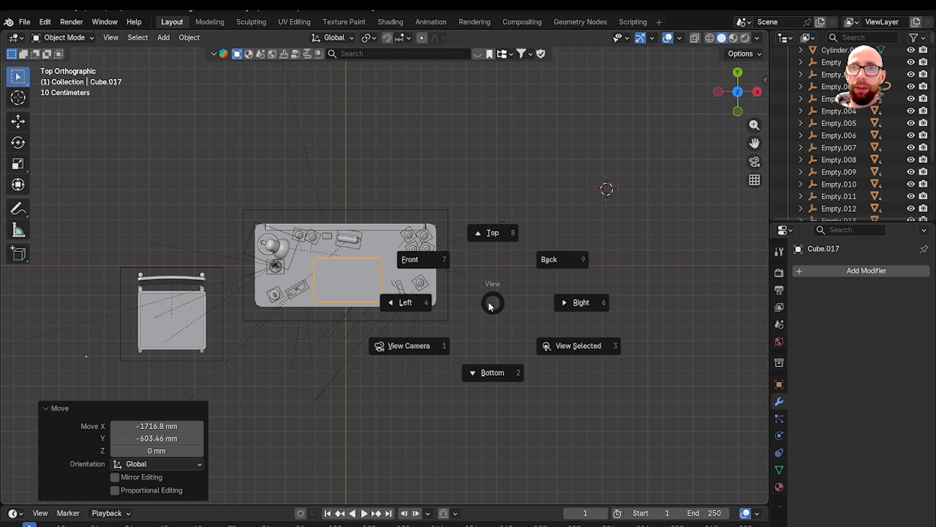
left_click(435, 268)
scroll(470, 265, "up", 6)
key("g")
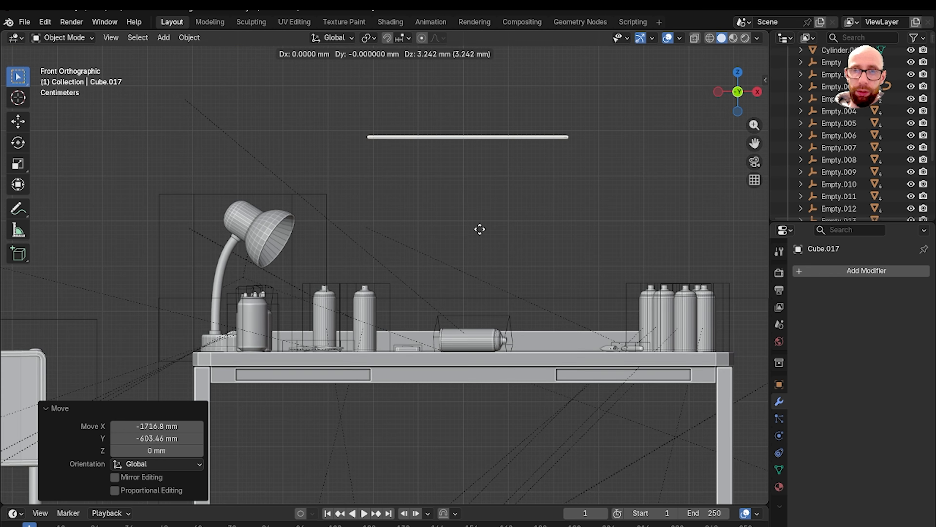
key("z")
left_click(482, 426)
scroll(482, 306, "up", 6)
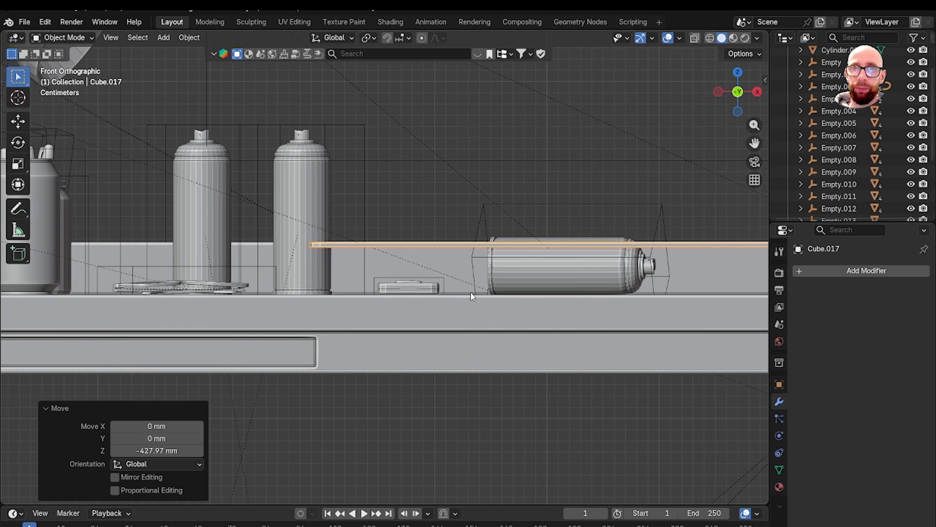
key("g")
key("z")
left_click(427, 328)
scroll(499, 311, "up", 7)
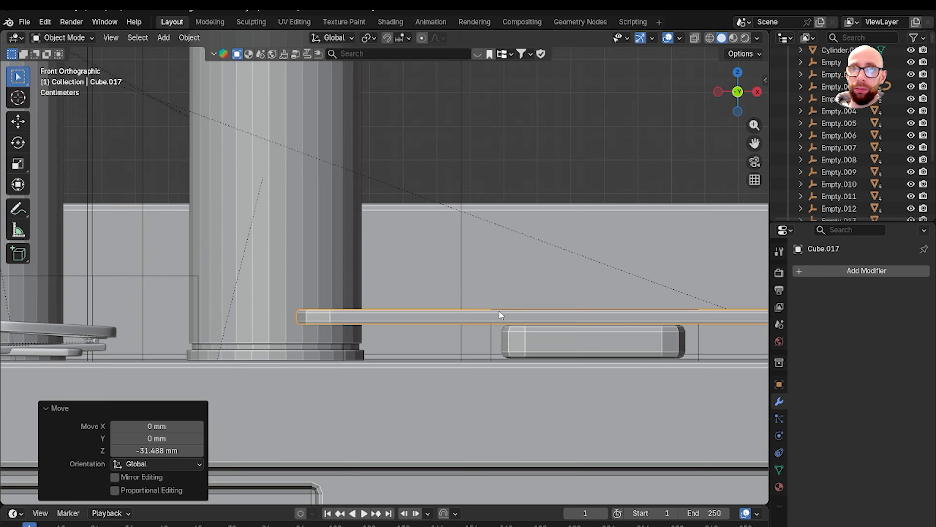
Lower the thin rounded plate about 10.4 mm onto the desktop and nudge it into place between the glasses and the pen
key("g")
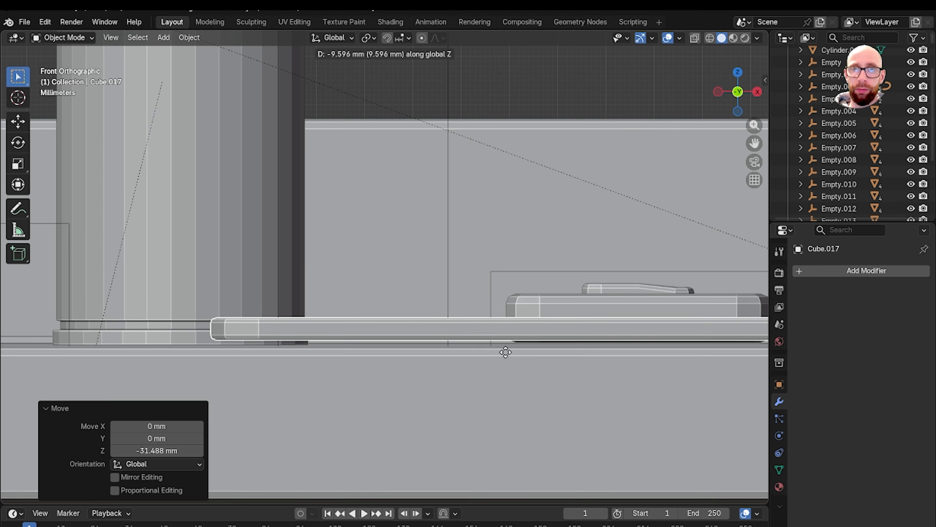
left_click(503, 355)
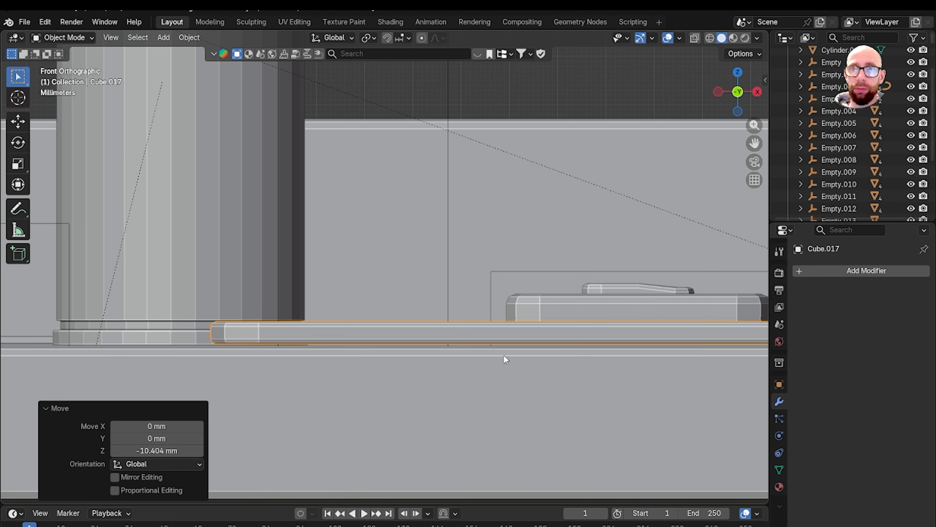
key("grave")
left_click(505, 315)
scroll(505, 315, "down", 8)
middle_click_drag(520, 280, 434, 337, "shift")
middle_click_drag(476, 297, 483, 323, "shift")
scroll(489, 316, "up", 1)
key("g")
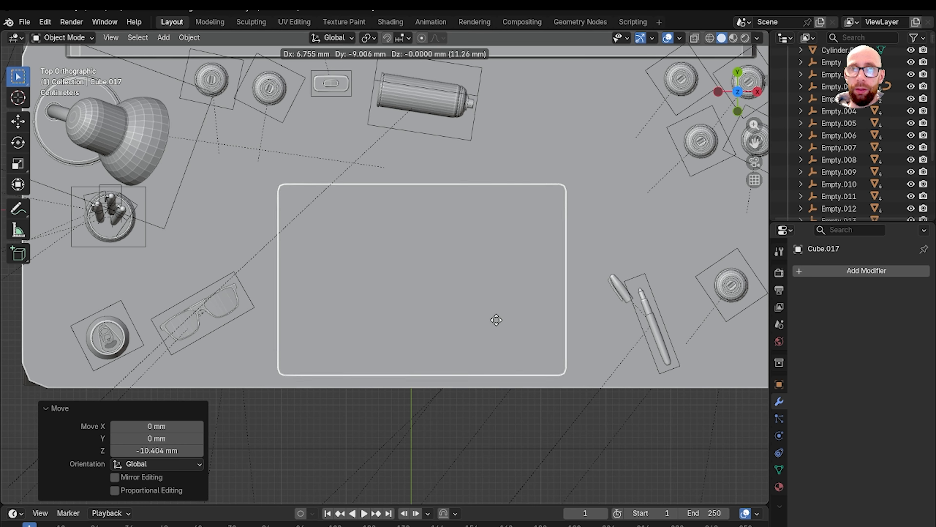
left_click(498, 321)
scroll(502, 330, "down", 3)
left_click(520, 378)
Examine the plate and the surrounding objects on the desk from several angles and distances
middle_click_drag(521, 378, 523, 310)
scroll(521, 314, "up", 3)
middle_click_drag(480, 350, 490, 314, "shift")
mouse_move(416, 296)
middle_mouse_down()
mouse_move(458, 306)
mouse_move(475, 286)
mouse_move(531, 273)
mouse_move(411, 326)
mouse_move(426, 285)
mouse_move(490, 289)
mouse_move(535, 347)
mouse_move(463, 344)
middle_mouse_up()
scroll(494, 295, "down", 3)
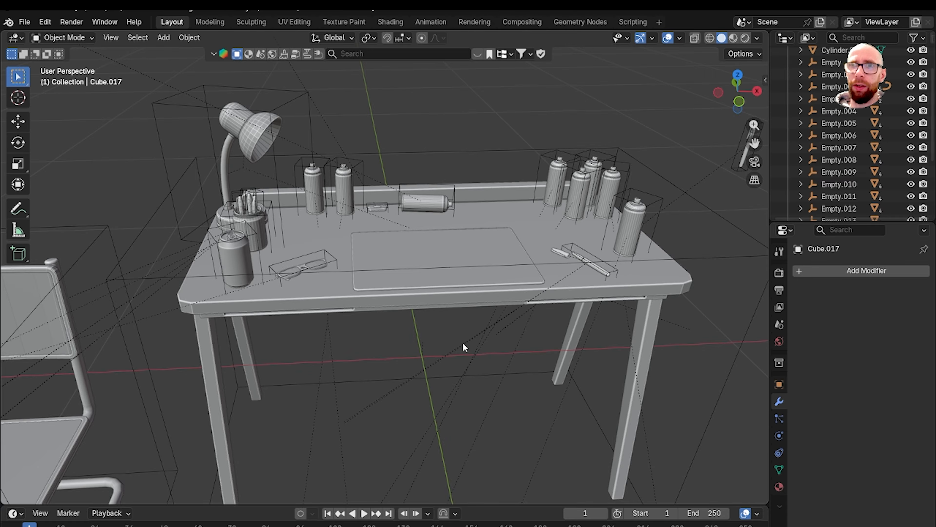
middle_click_drag(494, 284, 553, 296, "shift")
scroll(459, 299, "up", 4)
mouse_move(460, 299)
middle_mouse_down()
mouse_move(457, 277)
mouse_move(462, 284)
middle_mouse_up()
scroll(494, 295, "down", 2)
middle_click_drag(516, 293, 460, 264)
scroll(459, 264, "down", 2)
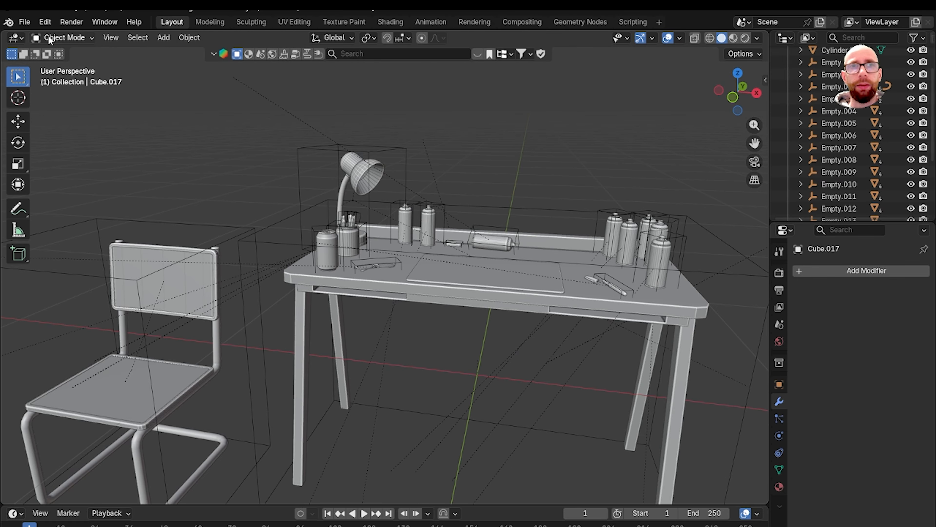
Save the file
left_click(26, 23)
left_click(75, 101)
Switch to the top view and add a mesh plane to the scene
middle_click_drag(282, 224, 306, 242)
middle_click_drag(443, 262, 338, 264, "shift")
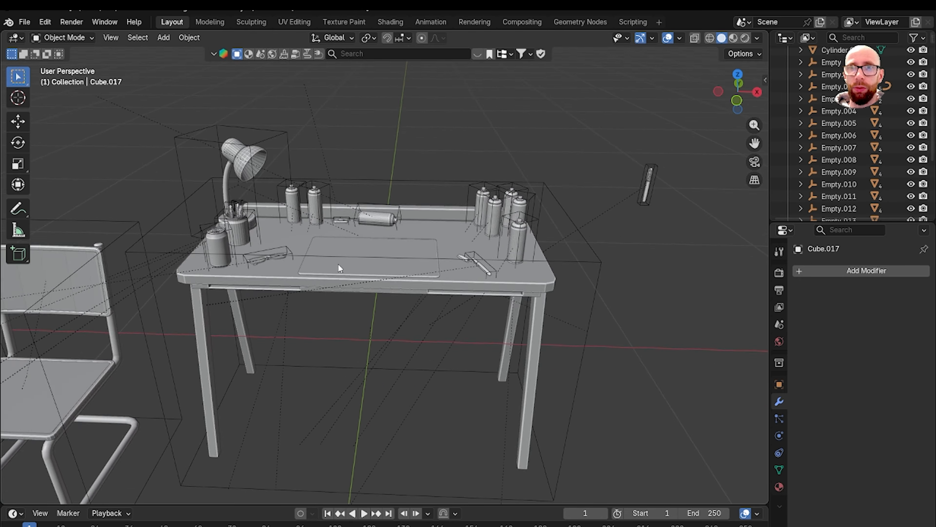
scroll(369, 258, "up", 4)
middle_click_drag(320, 207, 420, 282, "shift")
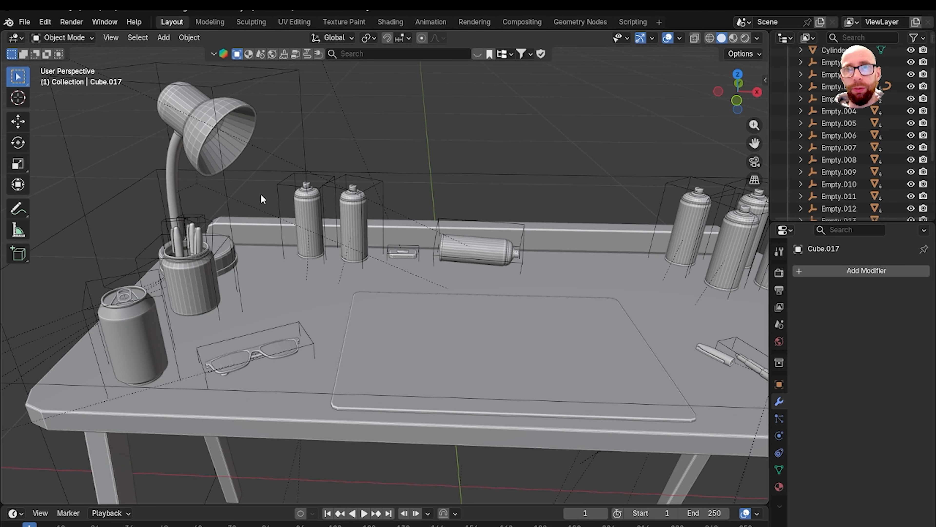
scroll(261, 197, "down", 3)
middle_click_drag(316, 257, 401, 297)
key("grave")
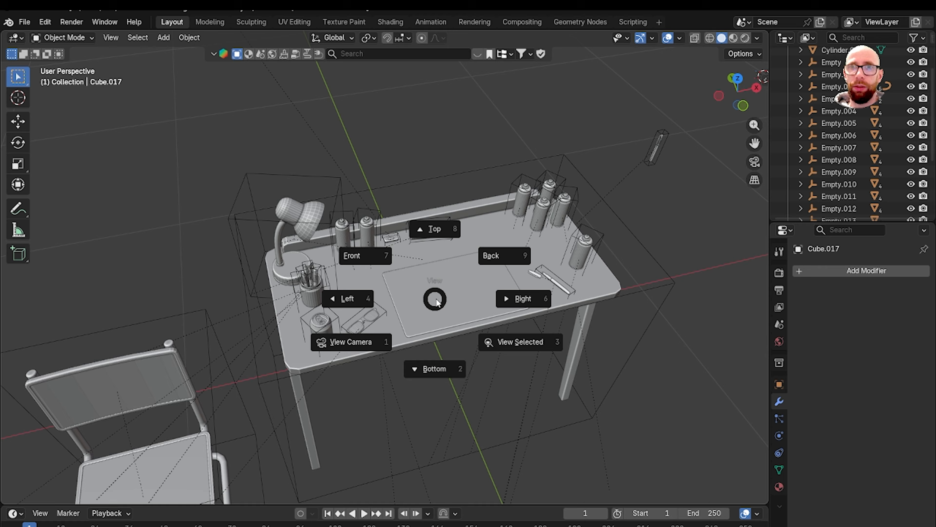
left_click(445, 256)
key("shift+a")
mouse_move(467, 307)
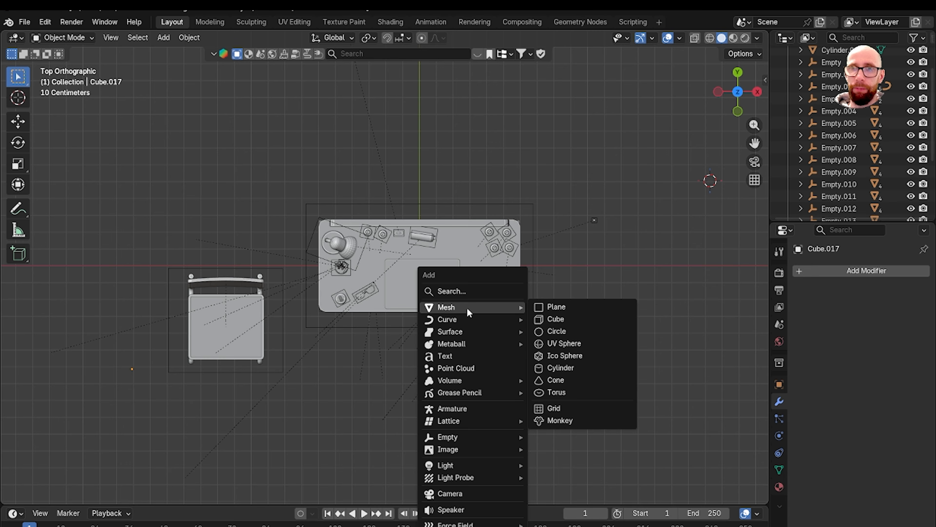
left_click(571, 307)
Shrink the plane to about a third and move it about -2086 mm in X and -854 mm in Y, over the desk's front edge
scroll(463, 297, "down", 4)
key("s")
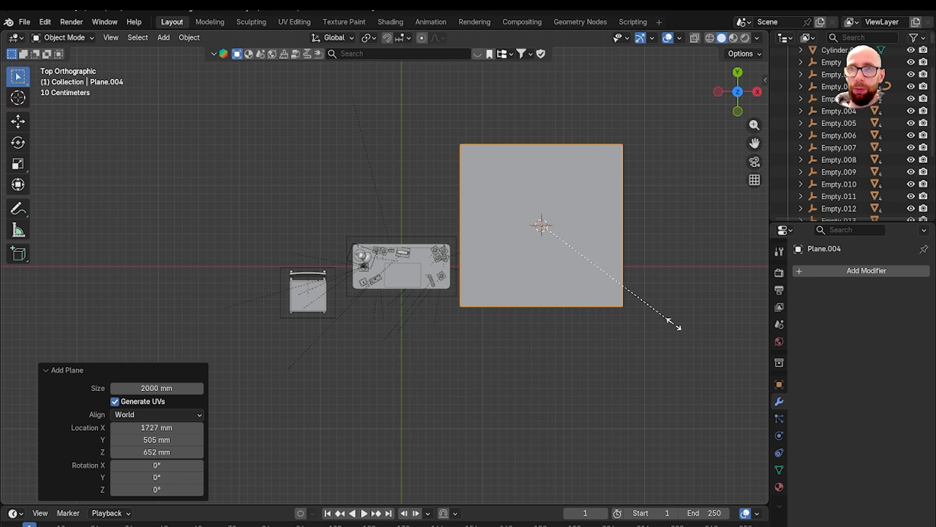
left_click(589, 255)
key("g")
left_click(408, 297)
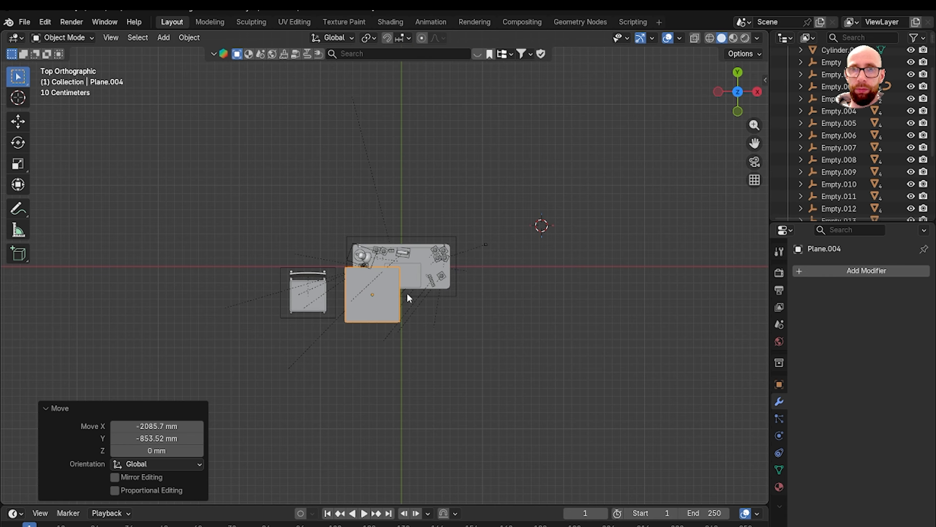
Scale the plane by about 0.165 and move it about 27 mm in X and 126 mm in Y onto the desk near the glasses
scroll(407, 298, "up", 4)
scroll(441, 271, "up", 2)
key("s")
left_click(486, 287)
scroll(443, 320, "up", 1)
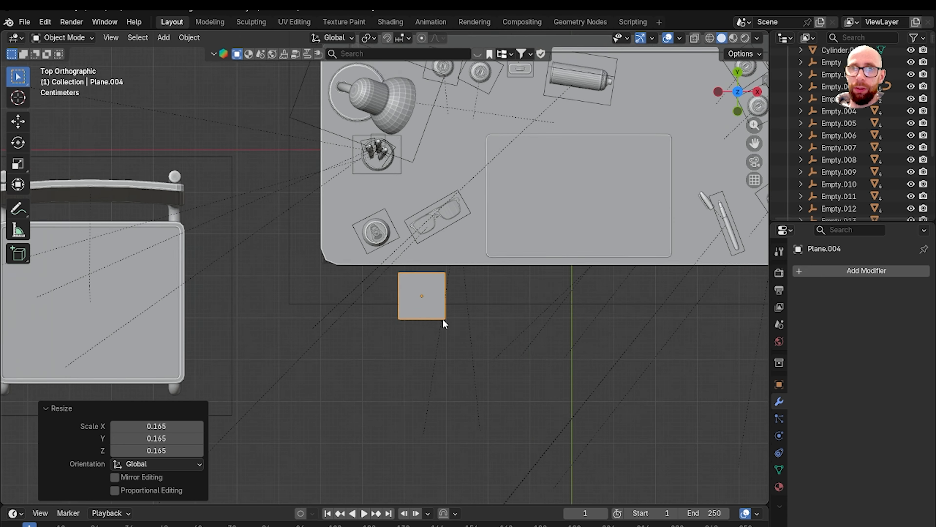
scroll(443, 324, "up", 2)
key("g")
left_click(487, 326)
Scale the plane uniformly by about 0.637 and stretch it along X by roughly 1.4 into a rectangular sheet
scroll(487, 326, "up", 3)
key("s")
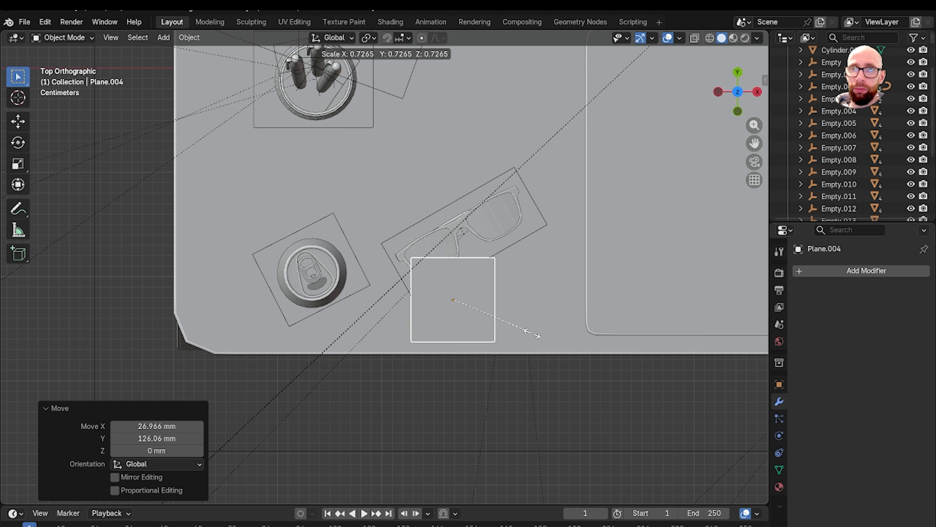
left_click(522, 329)
key("s")
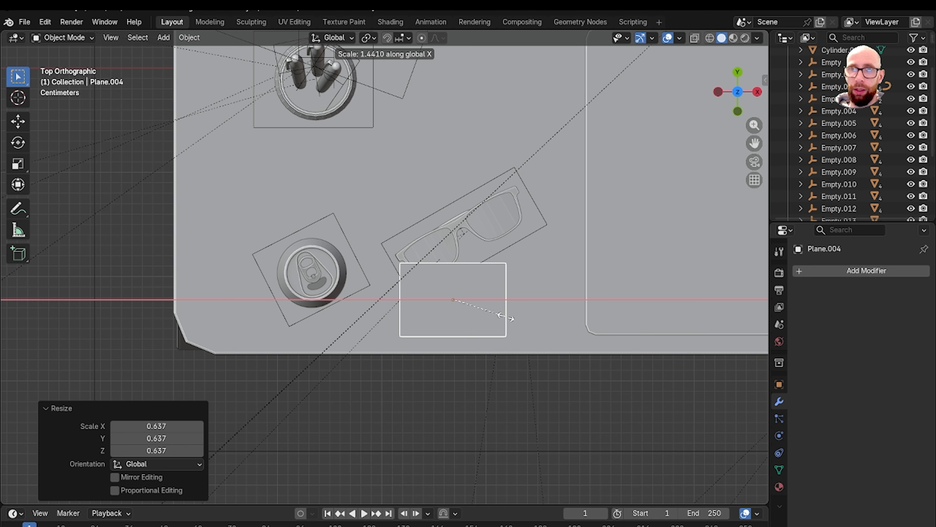
left_click(514, 319)
Subdivide the sheet's face with 10 cuts in Edit Mode and return to Object Mode
middle_click_drag(525, 334, 529, 229)
scroll(529, 229, "up", 2)
middle_click_drag(530, 228, 442, 323, "shift")
key("Tab")
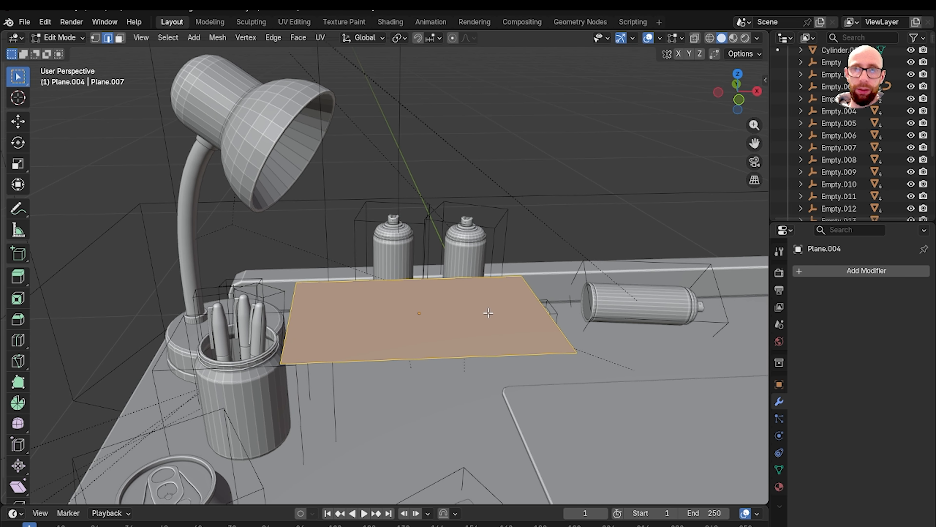
key("alt+a")
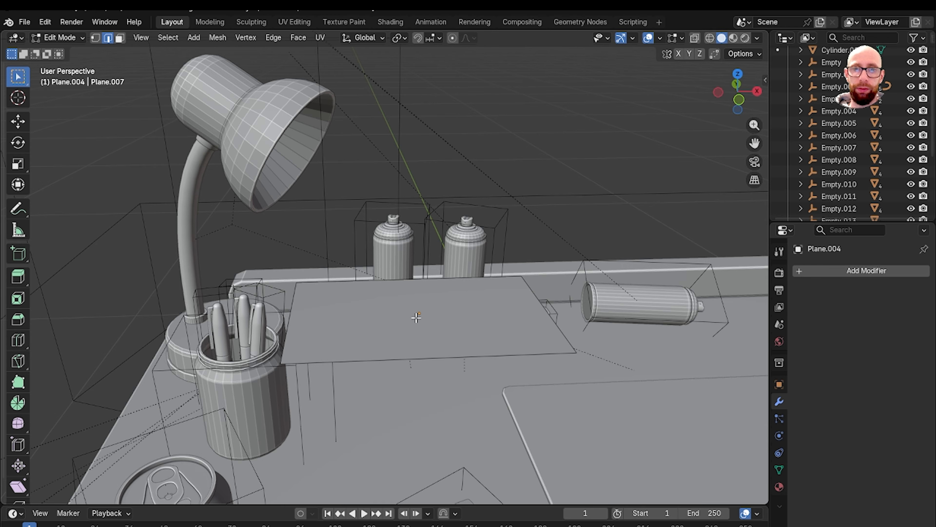
left_click(421, 318)
right_click(418, 316)
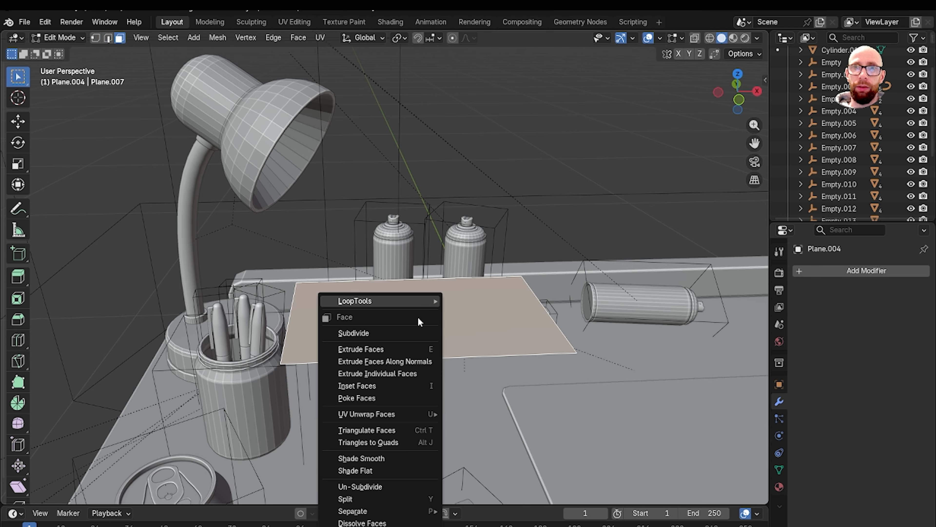
left_click(374, 332)
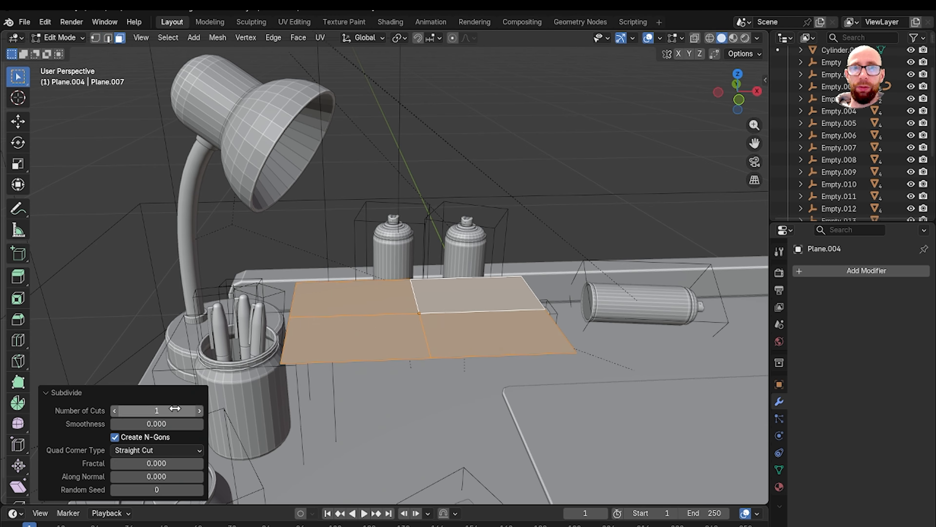
type("10")
key("Return")
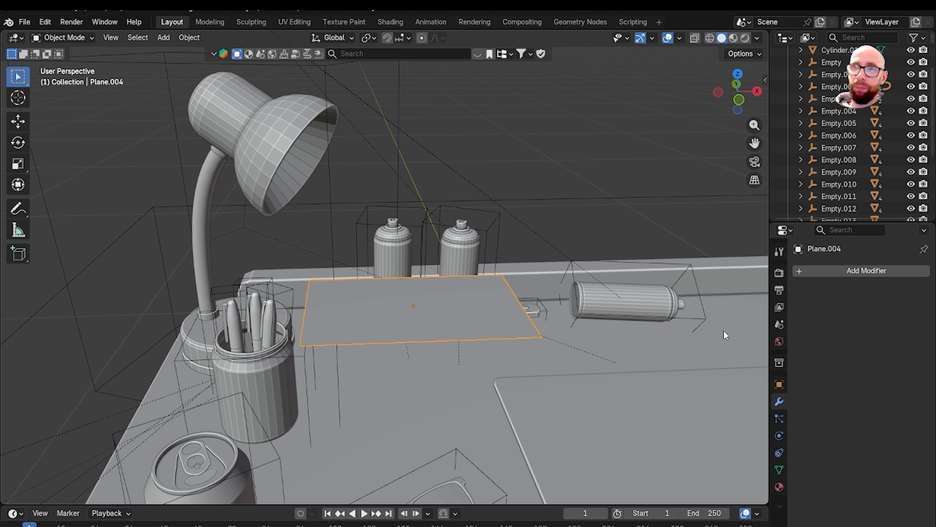
Add a Displace modifier to the sheet and create a new texture for it
left_click(817, 271)
mouse_move(816, 269)
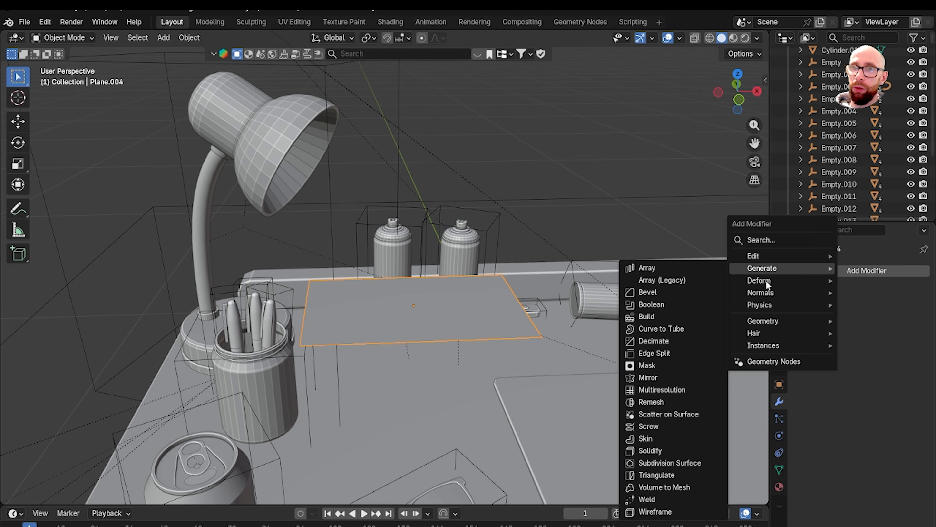
left_click(829, 274)
mouse_move(822, 283)
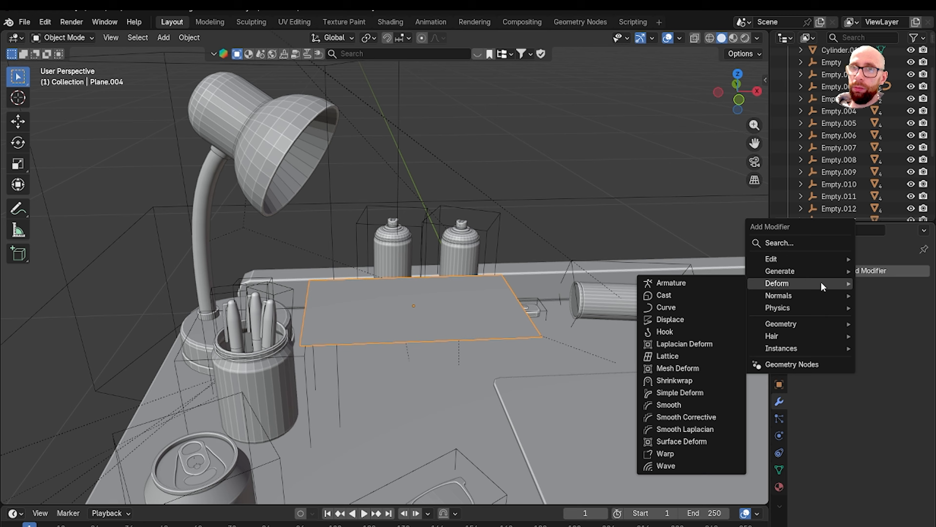
left_click(735, 324)
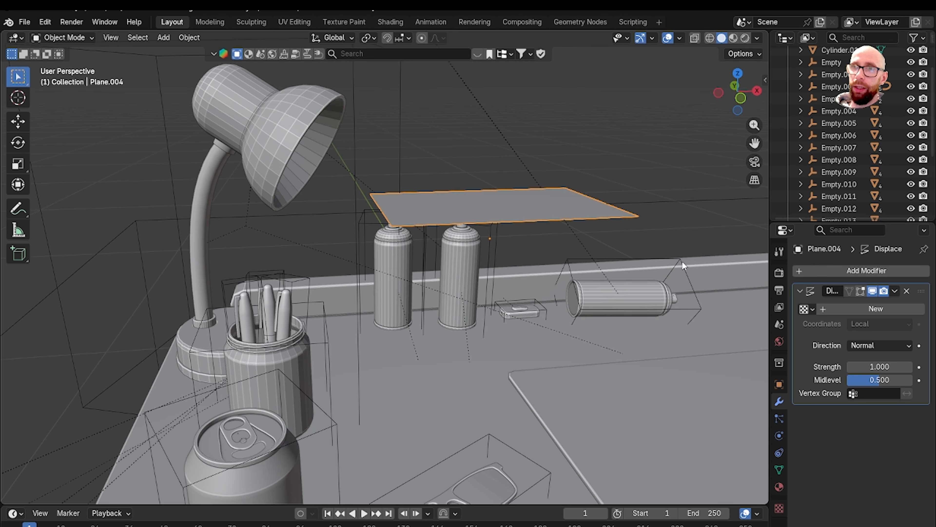
left_click(847, 310)
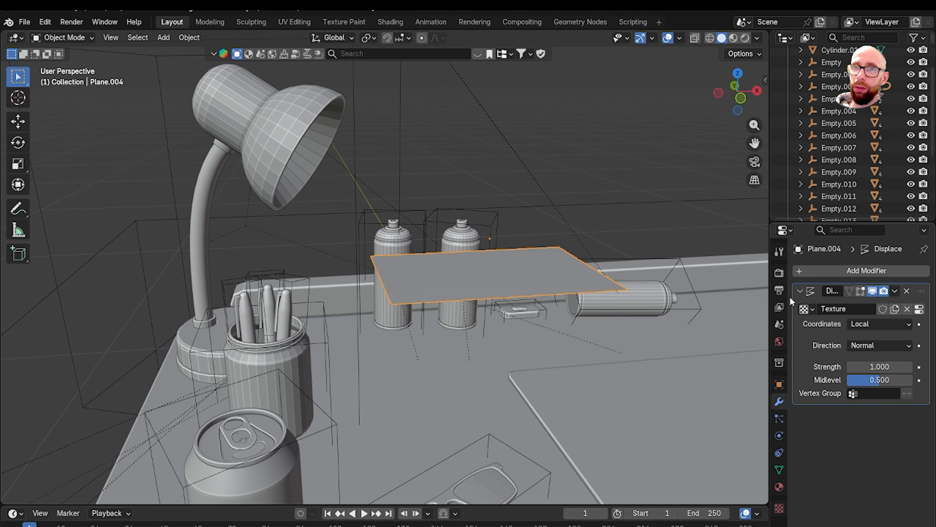
Set the displacement texture's type to Clouds and its size to 0.27
left_click(779, 509)
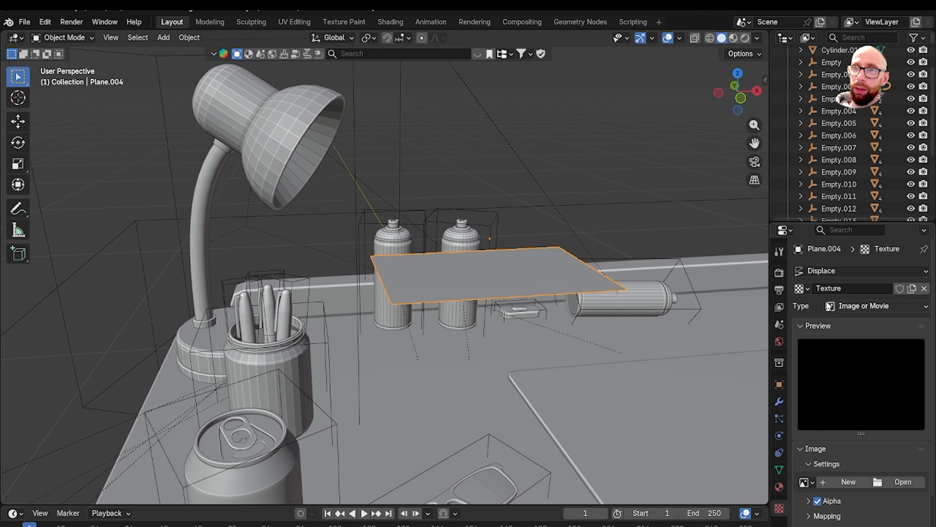
left_click(834, 307)
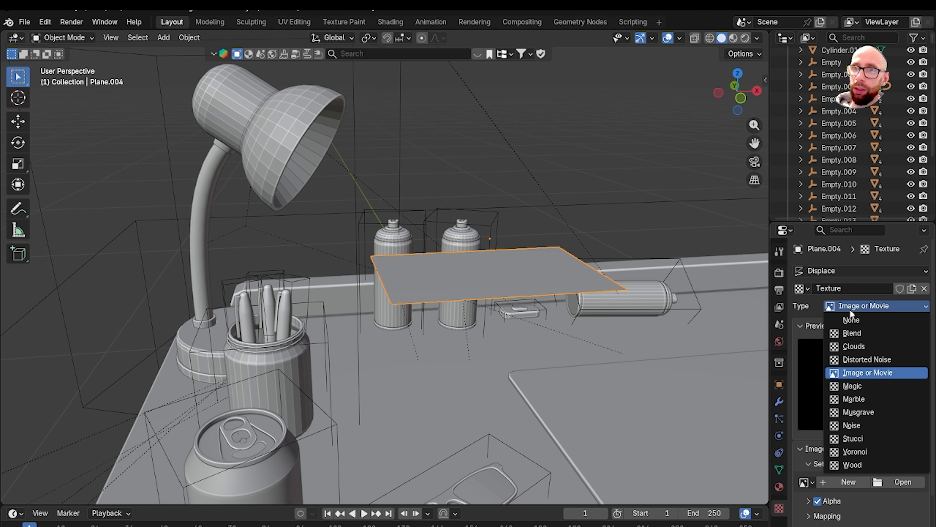
left_click(872, 347)
middle_click_drag(559, 253, 533, 295)
scroll(544, 239, "up", 3)
scroll(793, 389, "down", 4)
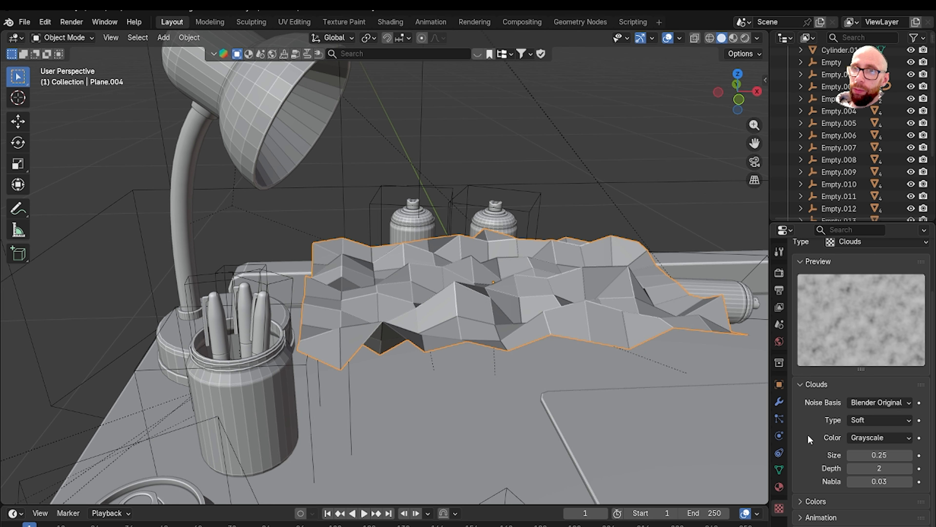
mouse_move(880, 454)
left_mouse_down()
mouse_move(889, 455)
mouse_move(879, 455)
left_mouse_up()
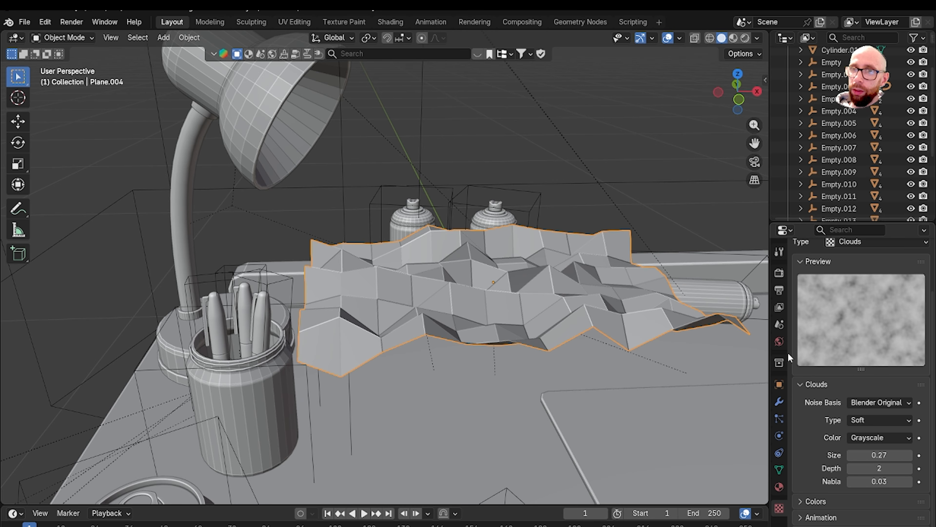
Set the Displace modifier's strength to 0.300 and shade the sheet smooth
left_click(779, 402)
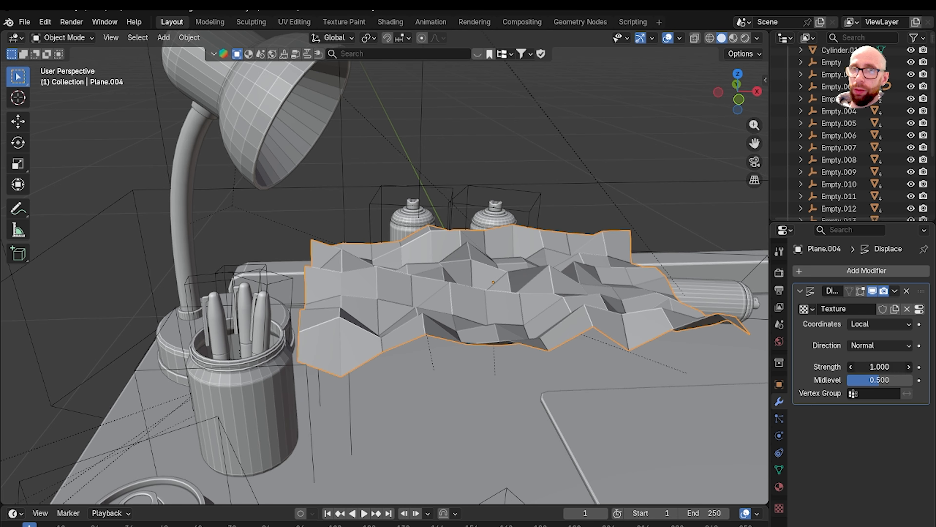
left_click_drag(879, 366, 853, 366)
mouse_move(695, 393)
middle_mouse_down()
mouse_move(690, 352)
mouse_move(689, 383)
middle_mouse_up()
right_click(617, 252)
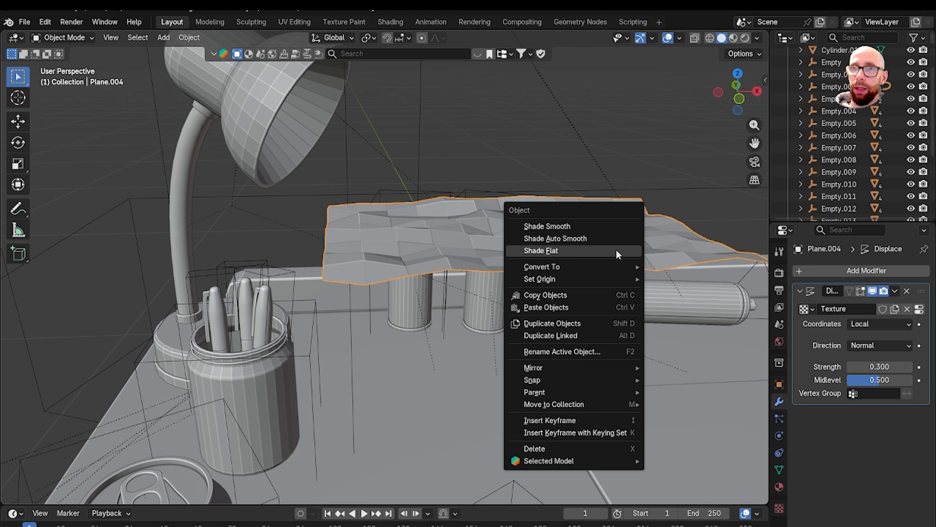
left_click(596, 226)
middle_click_drag(596, 232, 605, 251)
Add a Subdivision Surface modifier to the rumpled sheet
left_click(855, 270)
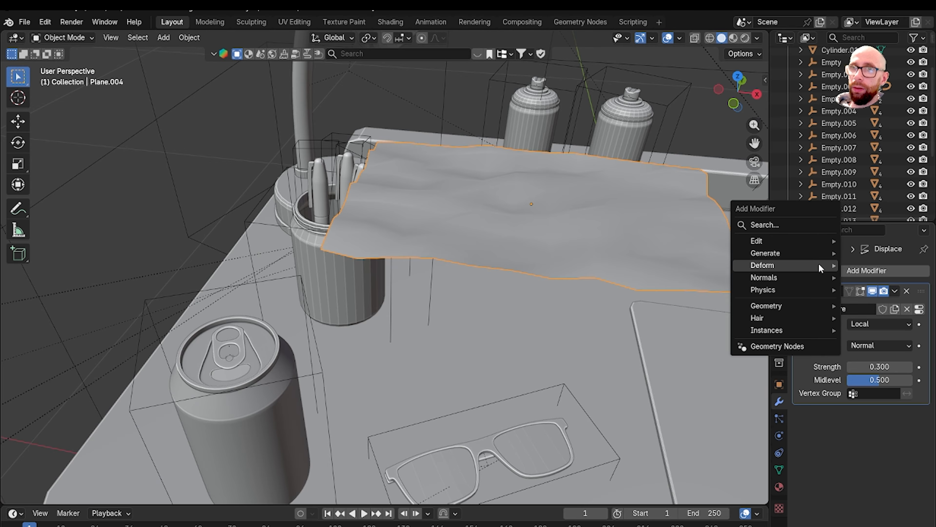
mouse_move(818, 264)
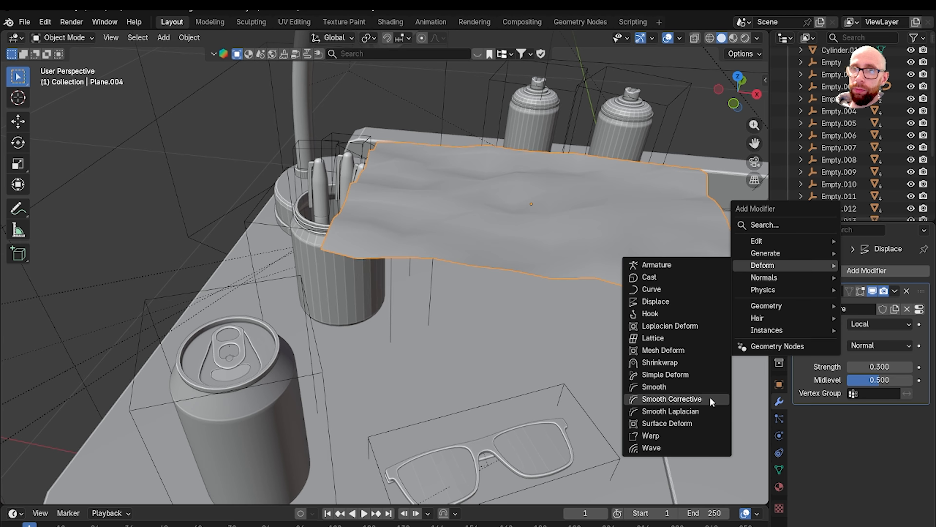
left_click(884, 270)
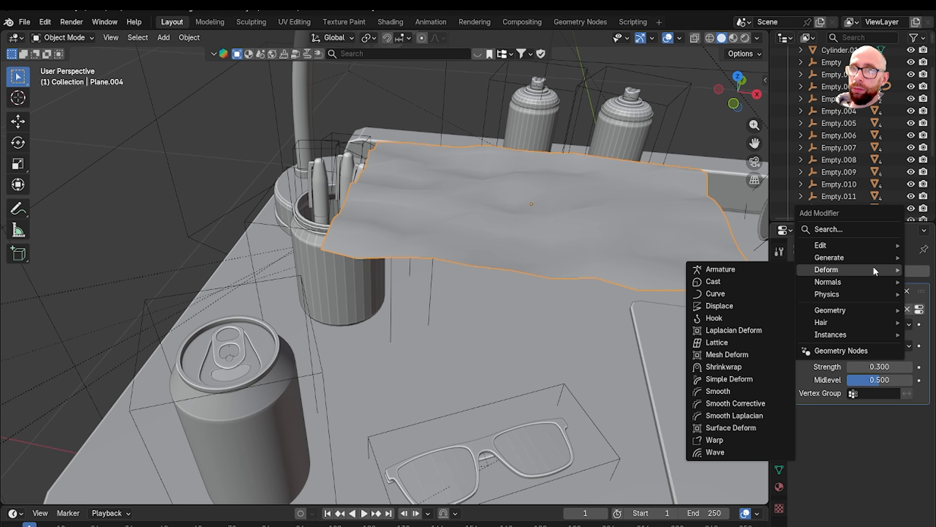
mouse_move(838, 256)
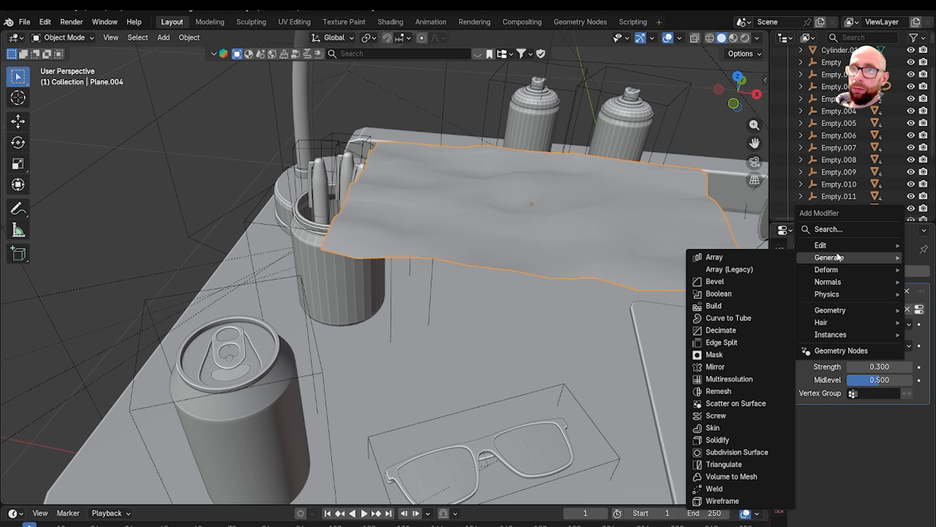
left_click(763, 452)
Set the Displace modifier's strength to 0.600 and check the sheet's ripples from the side
middle_click_drag(653, 328, 609, 296)
scroll(645, 350, "down", 5)
scroll(575, 310, "up", 3)
middle_click_drag(536, 321, 562, 323)
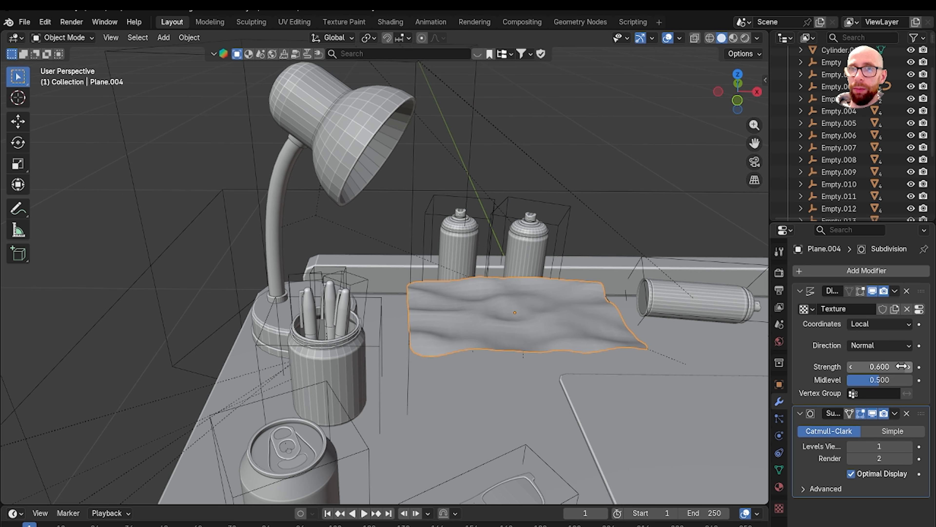
middle_click_drag(712, 372, 536, 305)
scroll(537, 305, "down", 1)
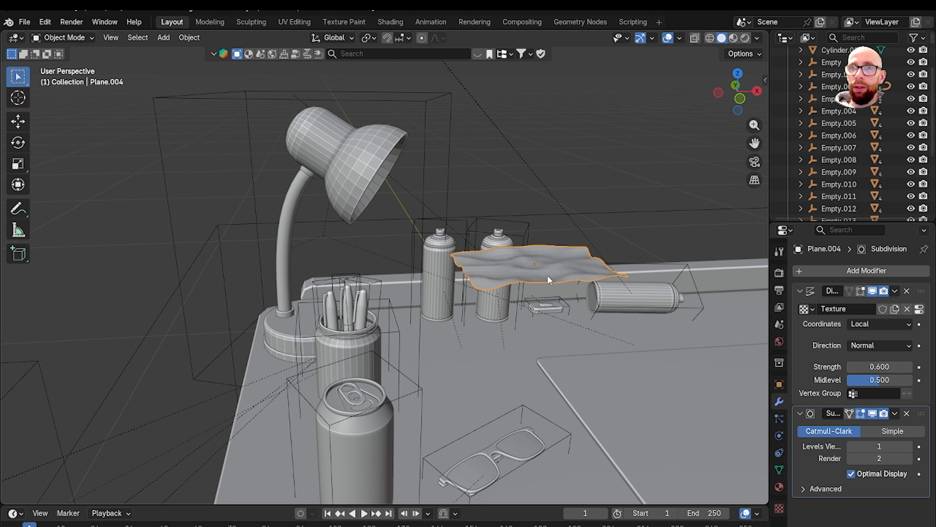
Rotate the rumpled sheet about -27.3° in top view so it lies parallel to the glasses
key("grave")
left_click(543, 205)
key("KP_Decimal")
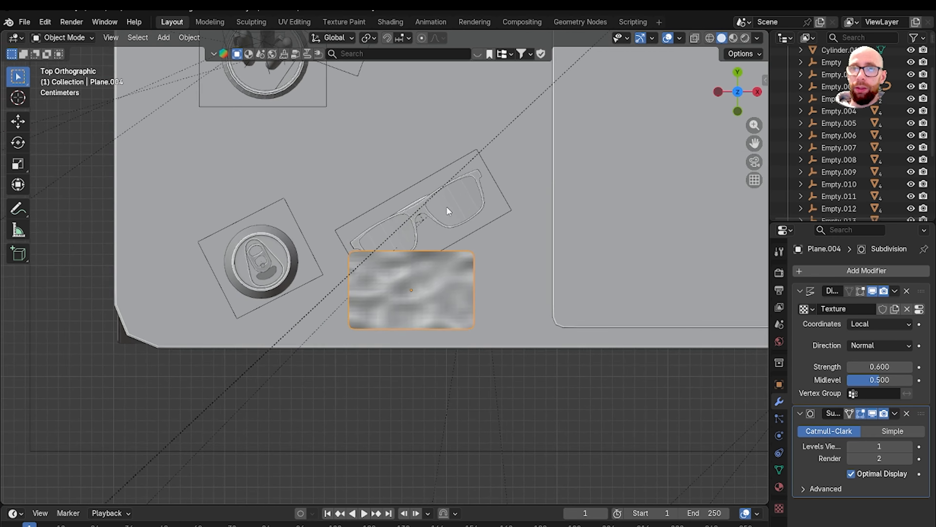
key("r")
left_click(489, 269)
Lower the sheet about 236 mm in front view so it rests on the desktop
key("grave")
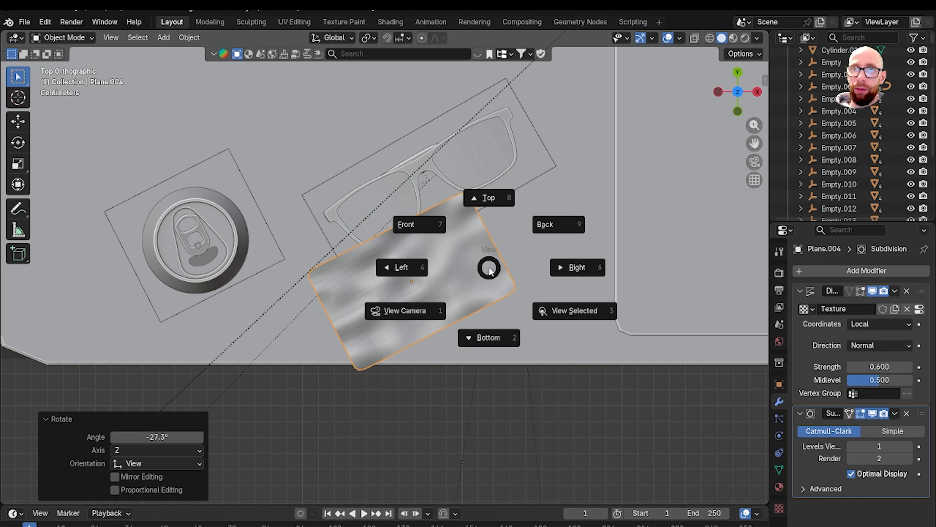
left_click(451, 245)
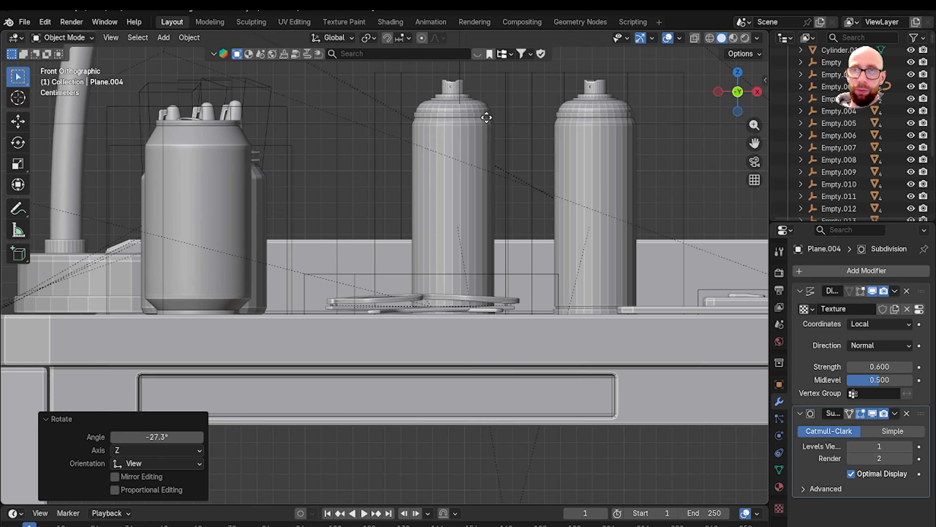
key("g")
left_click(545, 392)
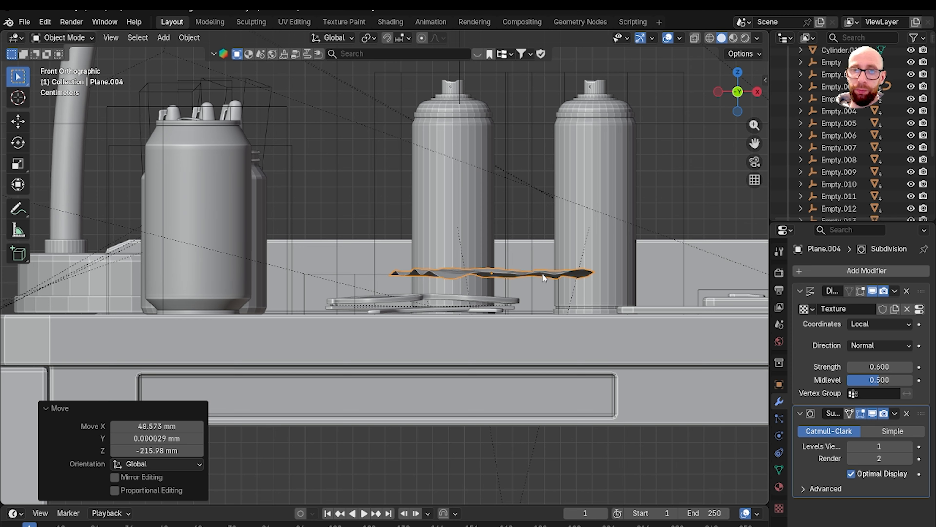
key("g")
left_click(538, 303)
Move the glasses further back on the desk in top view, leaving more space in front of them for the sheet
middle_click_drag(539, 303, 544, 303)
key("grave")
left_click(544, 263)
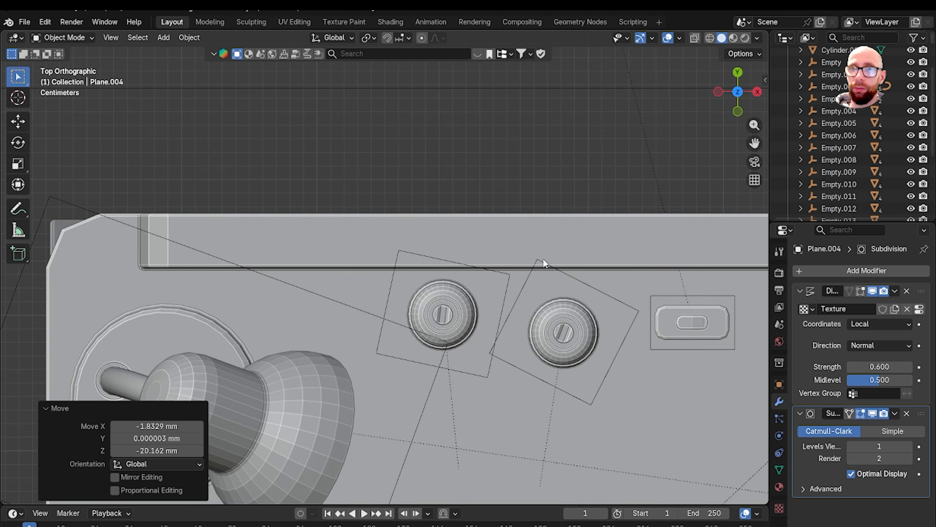
scroll(544, 262, "down", 6)
middle_click_drag(527, 349, 546, 140, "shift")
scroll(490, 205, "up", 6)
middle_click_drag(481, 222, 423, 272, "shift")
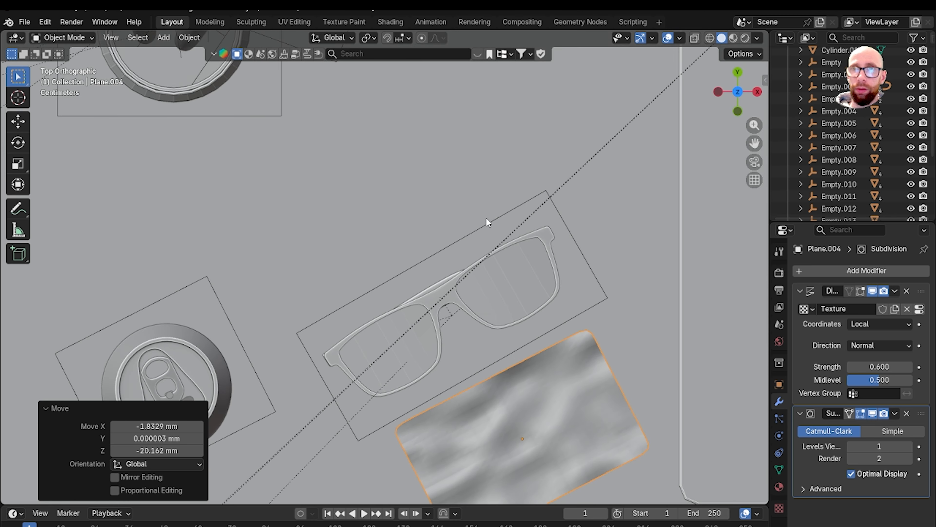
left_click(487, 229)
left_click(464, 239)
key("g")
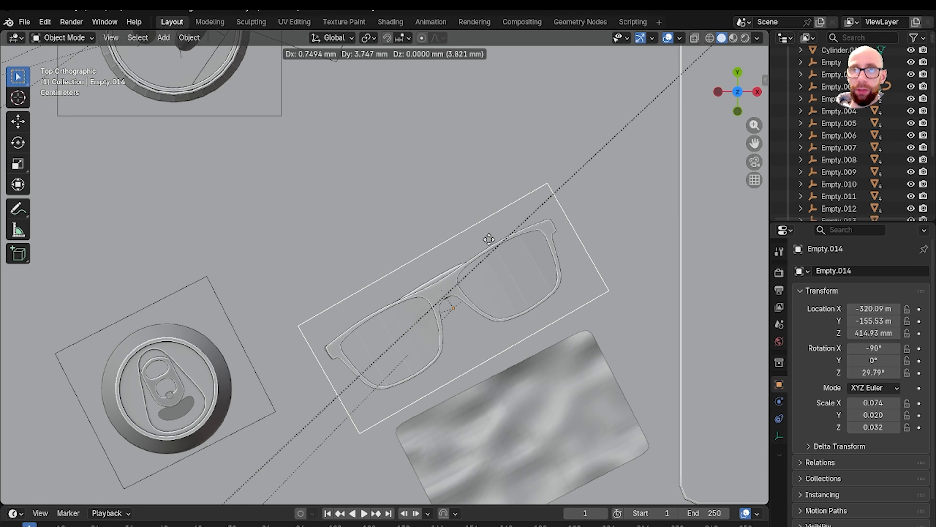
left_click(472, 193)
Move the sheet about -11 mm in X and 8 mm in Y, towards the glasses
left_click(556, 362)
key("g")
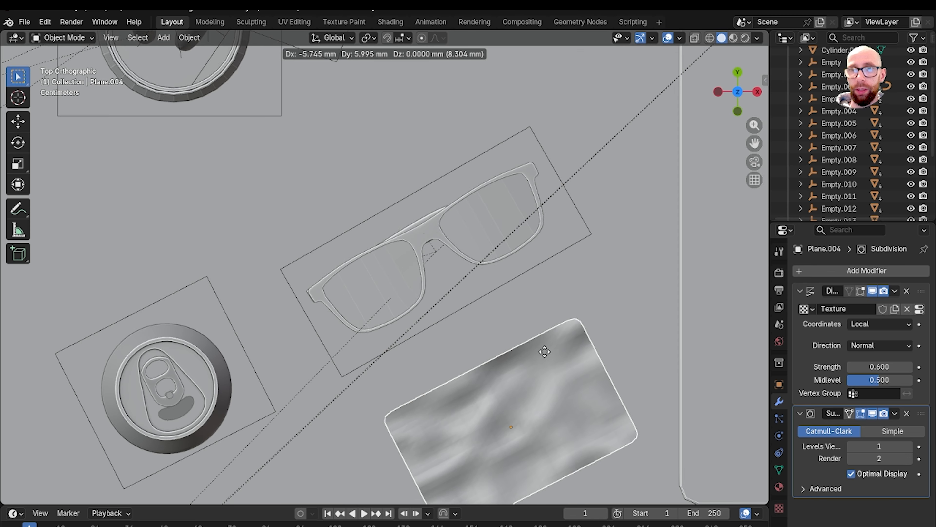
left_click(540, 348)
Check the arrangement of the props on the desk and save the scene file
middle_click_drag(540, 348, 549, 235)
scroll(549, 236, "down", 5)
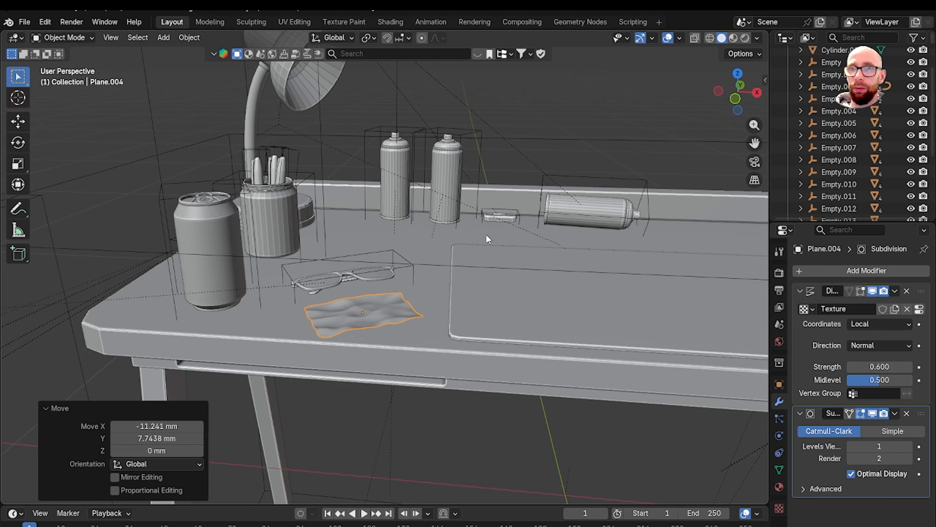
middle_click_drag(487, 236, 578, 154)
scroll(558, 126, "down", 5)
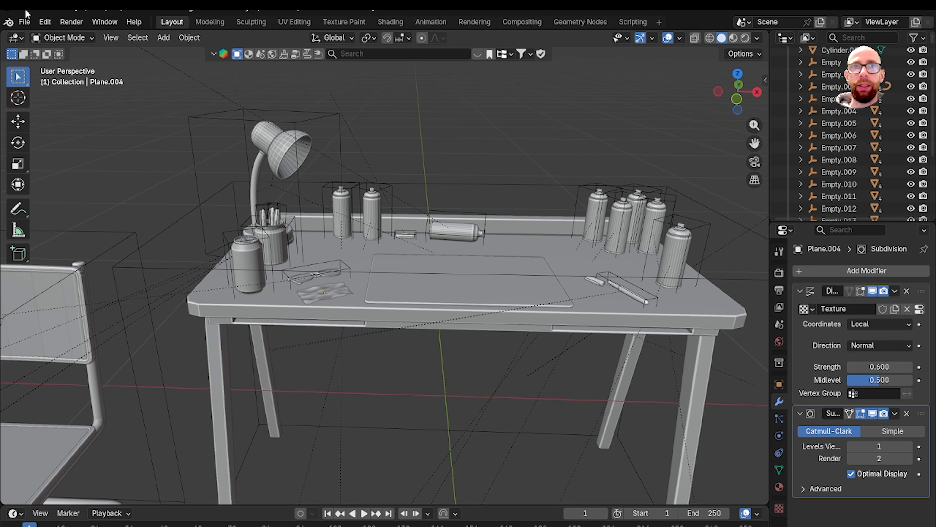
left_click(25, 21)
left_click(57, 99)
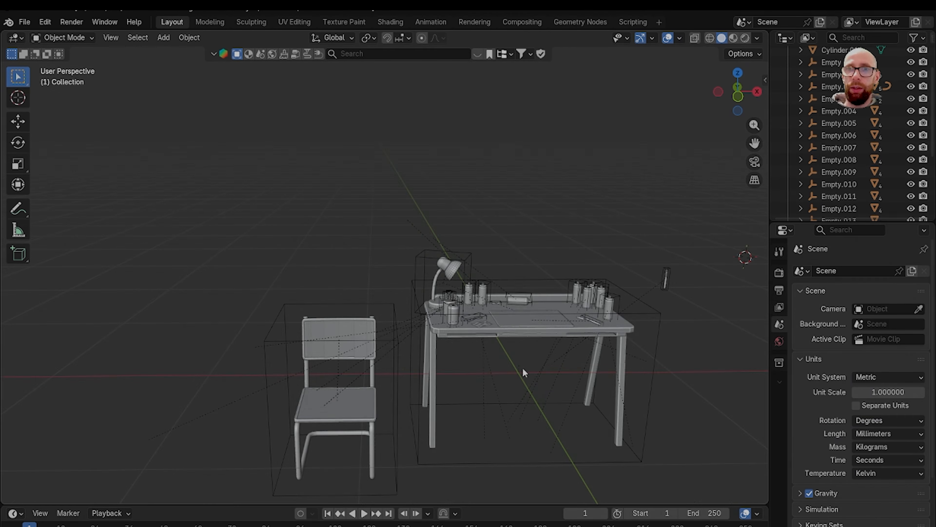
In front view, add craft knife.png from the Desktop's course references folder as a reference image beside the desk
middle_click_drag(522, 368, 357, 302, "shift")
scroll(357, 302, "up", 6)
middle_click_drag(449, 329, 475, 353)
scroll(540, 319, "down", 2)
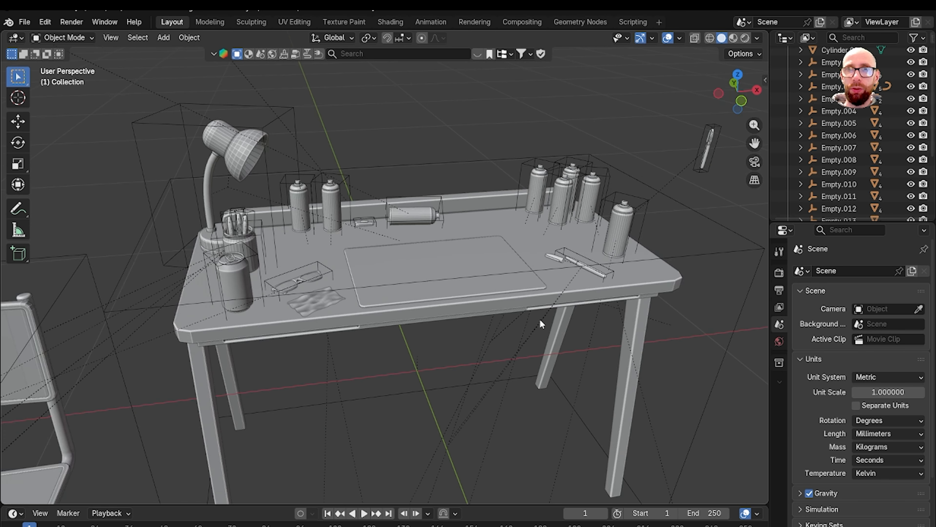
middle_click_drag(540, 319, 422, 319, "shift")
scroll(422, 318, "down", 4)
key("grave")
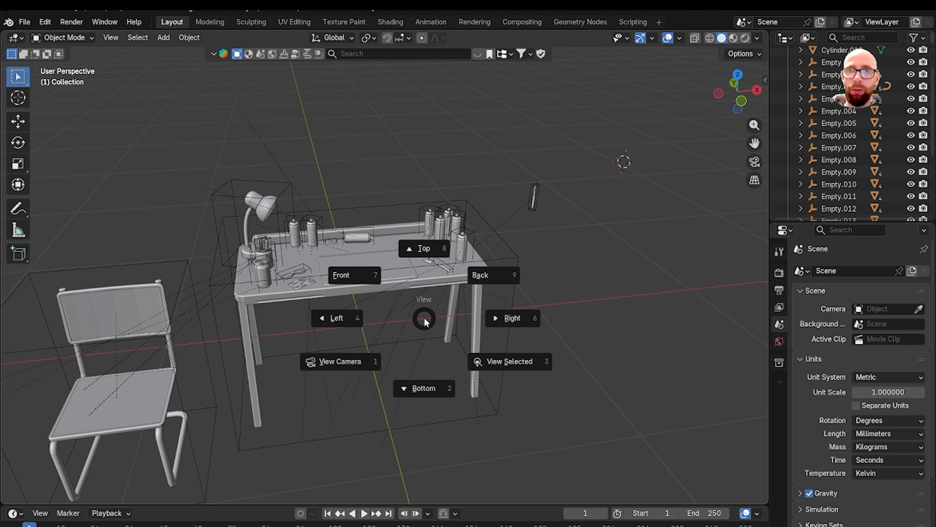
left_click(375, 275)
scroll(599, 341, "up", 3)
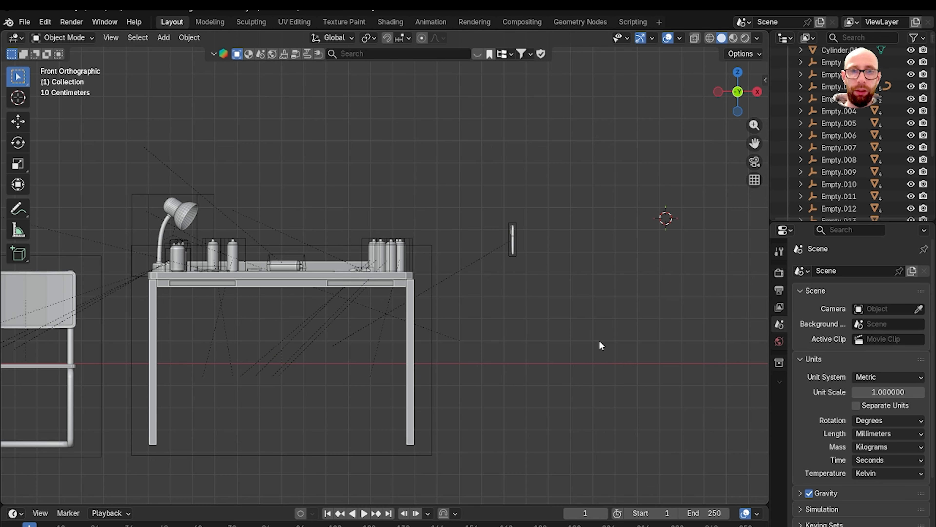
key("shift+a")
mouse_move(573, 435)
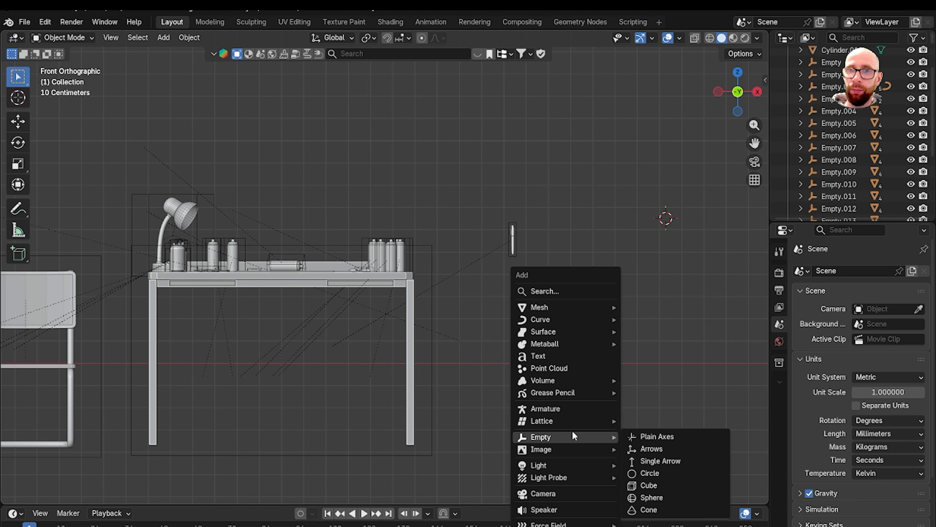
mouse_move(568, 452)
left_click(643, 456)
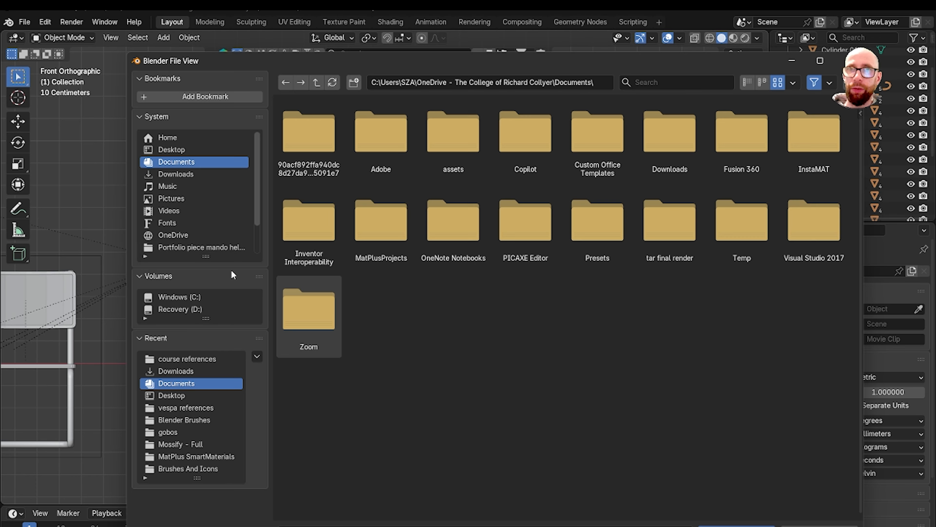
left_click(168, 149)
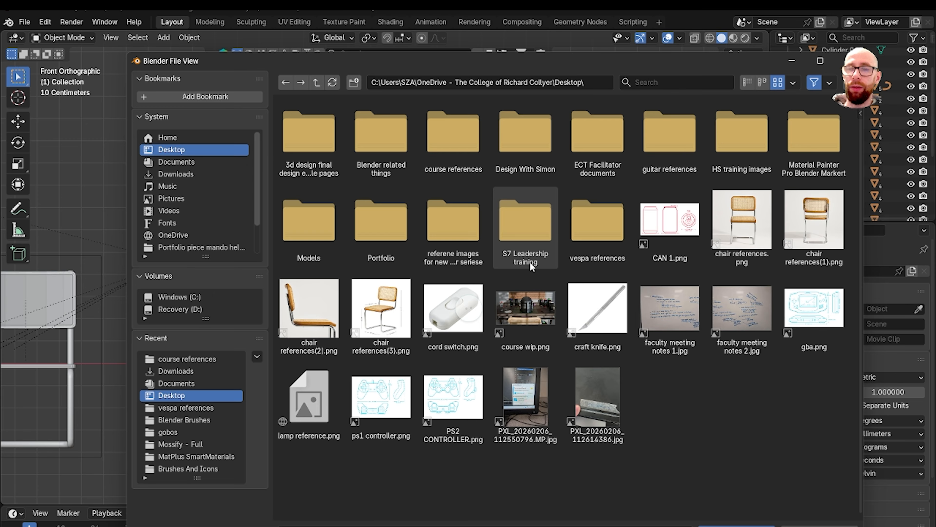
double_click(453, 137)
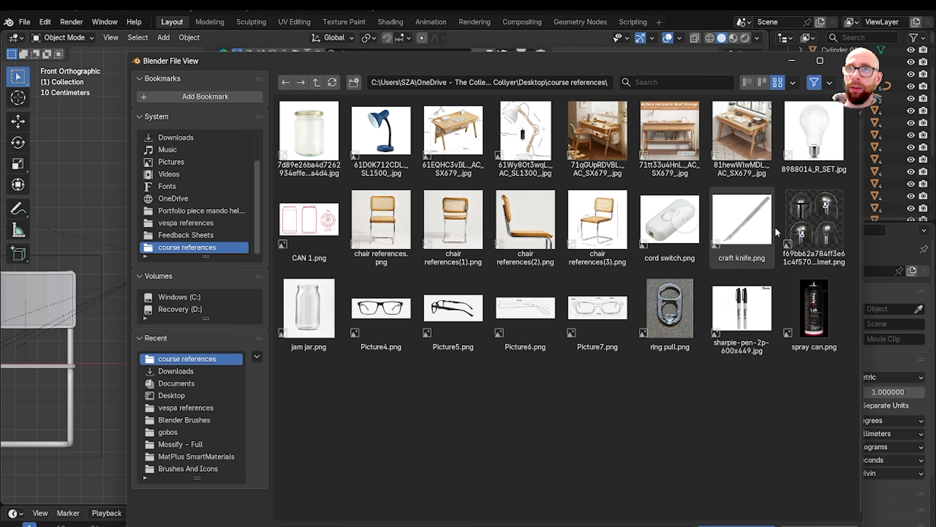
double_click(744, 223)
scroll(435, 326, "down", 9)
scroll(487, 323, "up", 3)
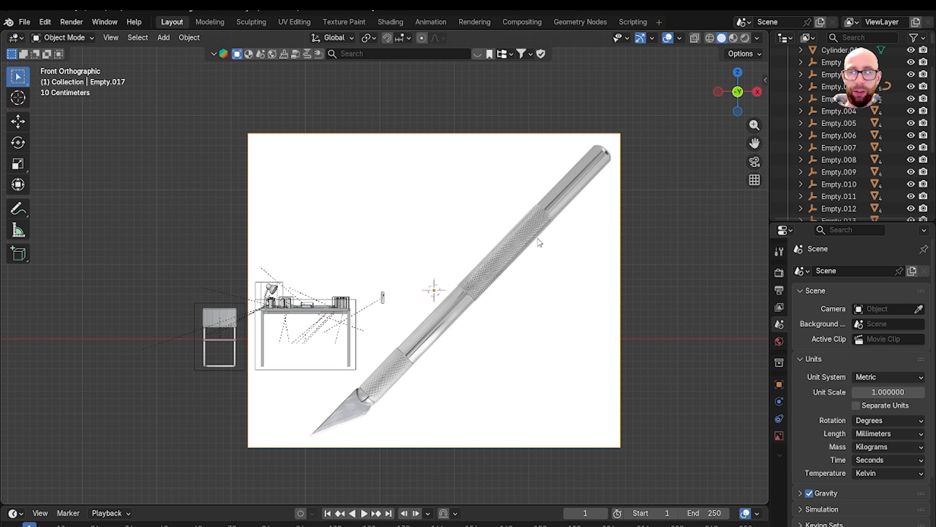
Rotate the craft knife image about 135° so the knife stands upright with its blade up, and scale it by about 0.174
key("r")
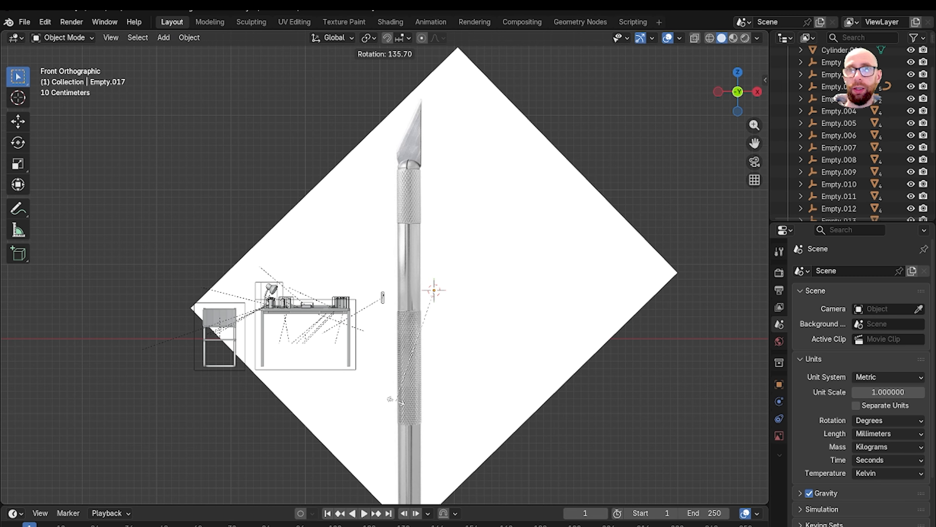
left_click(398, 403)
key("s")
left_click(454, 340)
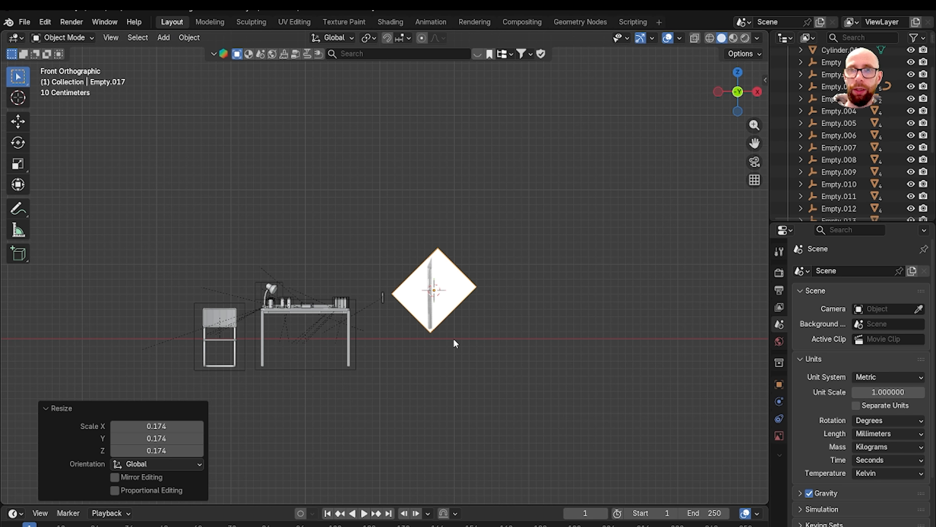
scroll(522, 383, "up", 2)
scroll(522, 384, "up", 2)
Turn on opacity for the craft knife image and lower it to about 0.286
left_click(779, 435)
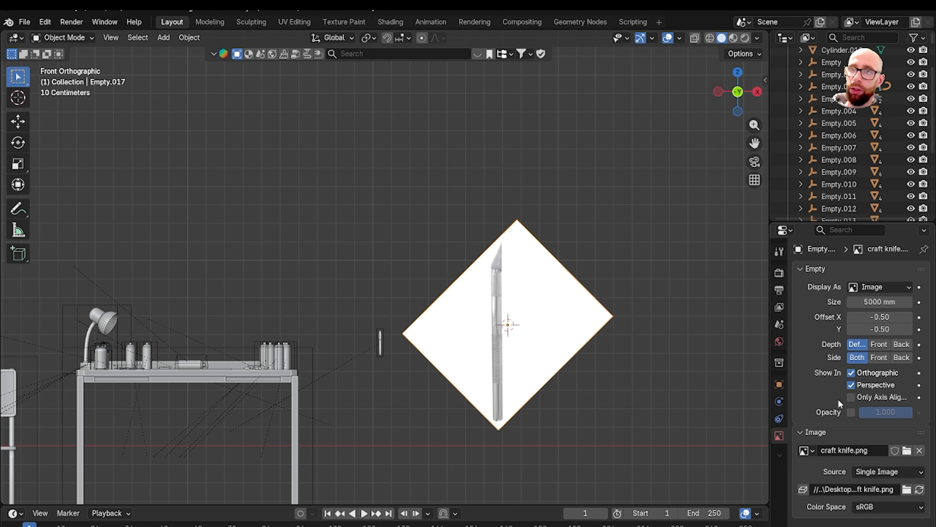
left_click(851, 412)
left_click_drag(897, 413, 799, 395)
scroll(651, 419, "up", 2)
Add a cube as a size guide at the knife image and set its Z dimension to 100 mm
key("shift+a")
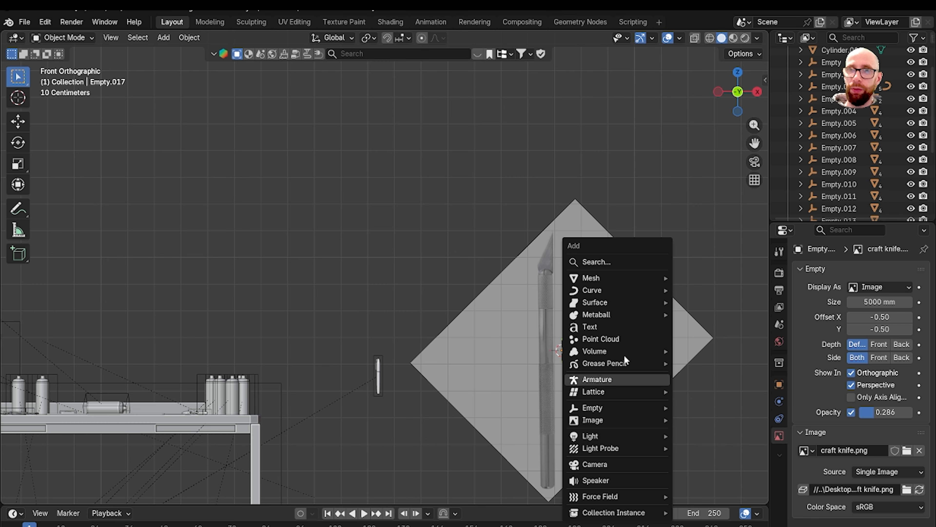
mouse_move(663, 281)
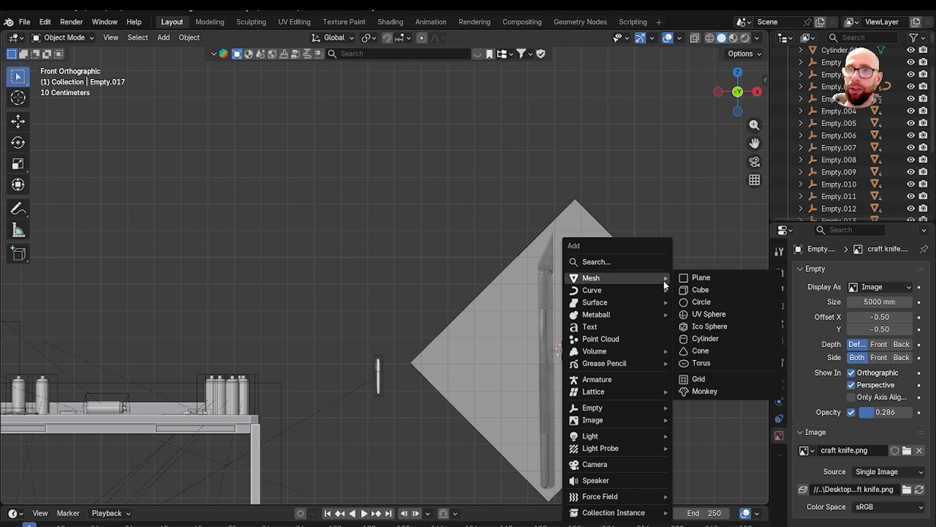
left_click(721, 294)
scroll(579, 334, "down", 3)
key("n")
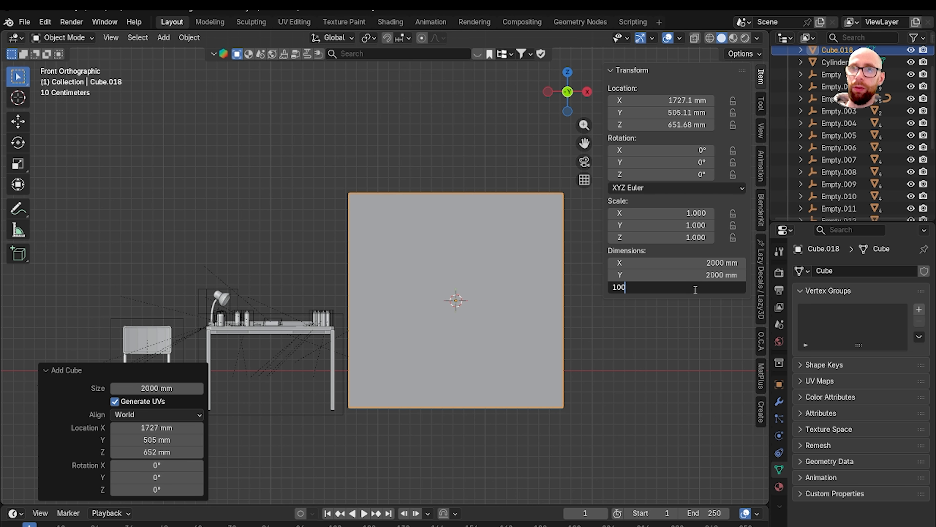
key("Return")
scroll(571, 343, "up", 6)
key("KP_5")
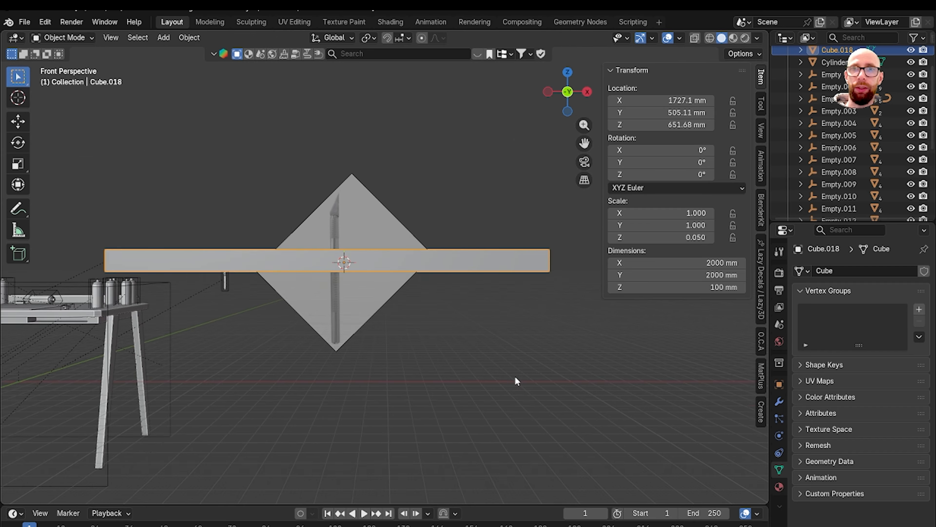
key("grave")
left_click(494, 354)
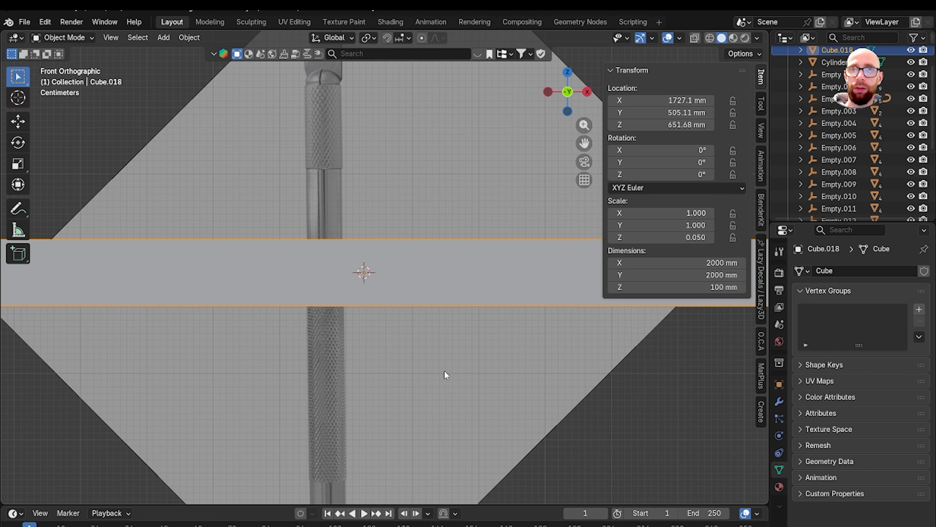
Scale the craft knife image down to about 0.019 and position it so the knife's length fits the cube's 100 mm height
left_click(450, 378)
key("s")
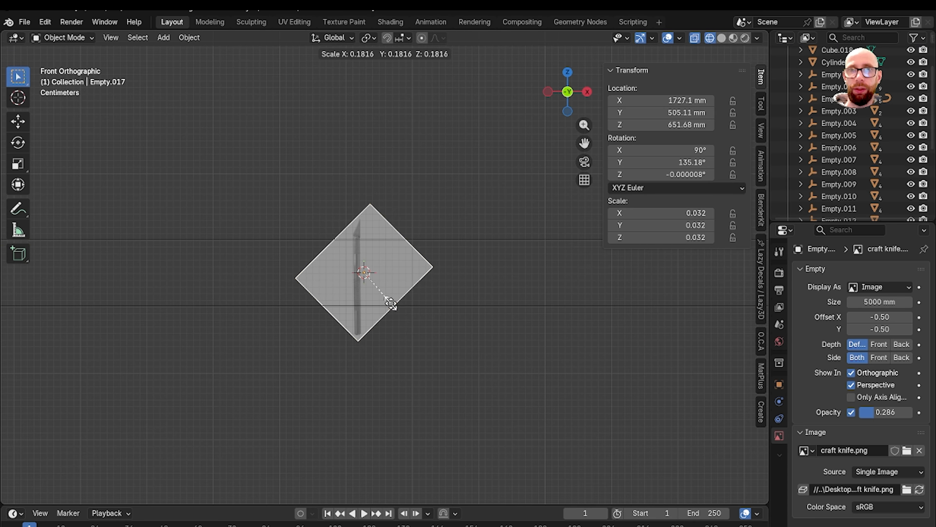
left_click(387, 301)
scroll(387, 301, "up", 4)
key("s")
left_click(412, 360)
key("g")
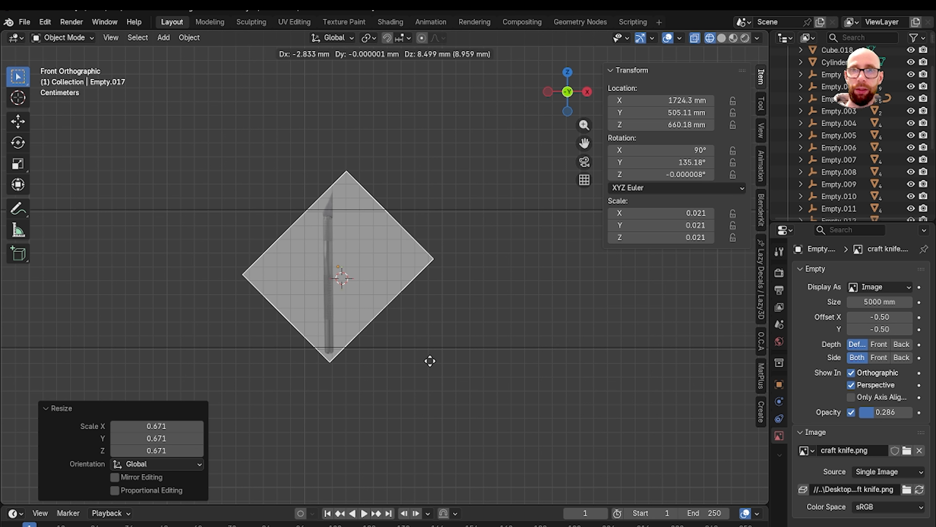
left_click(429, 360)
key("s")
left_click(473, 366)
key("g")
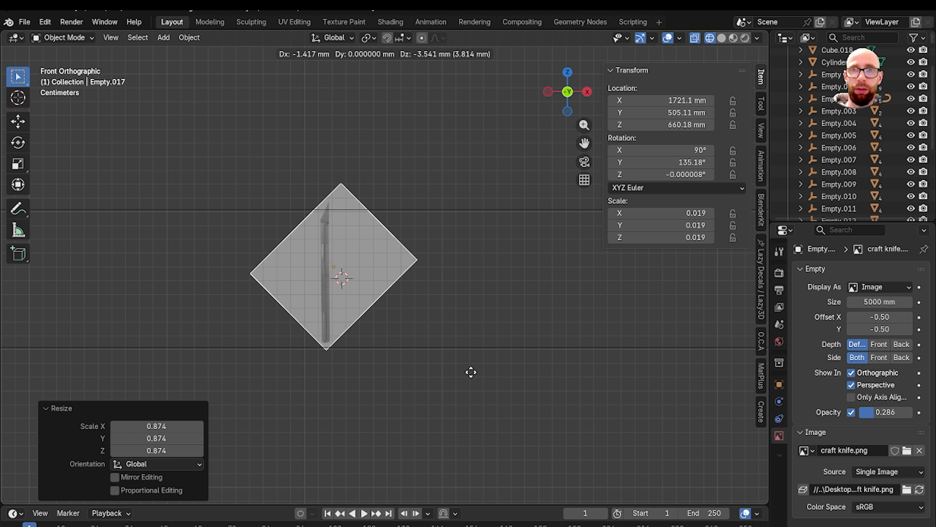
left_click(471, 375)
Delete the 100 mm guide cube around the craft knife image
scroll(471, 375, "down", 5)
left_click(472, 295)
left_click(472, 300)
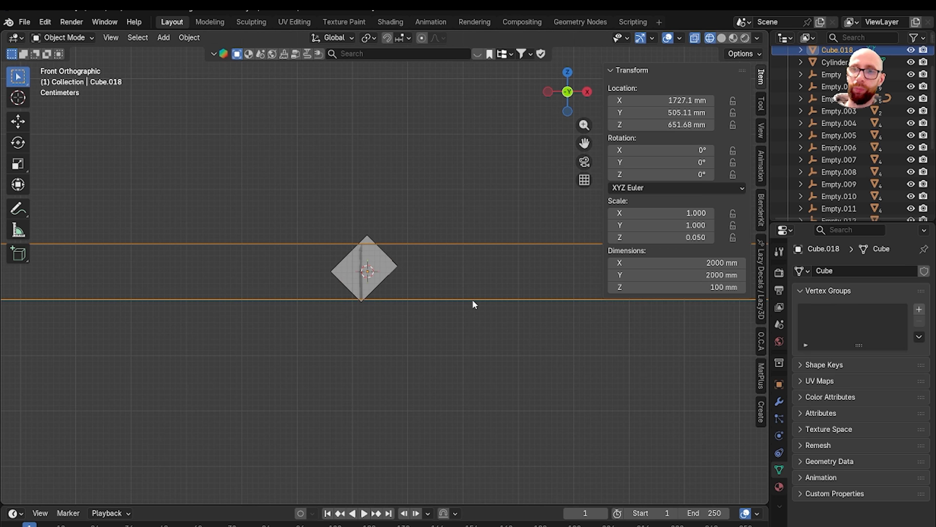
key("Delete")
Shift the craft knife reference image along the Y axis
scroll(456, 283, "down", 1)
scroll(456, 286, "down", 5)
middle_click_drag(441, 295, 407, 300)
key("n")
scroll(383, 302, "up", 5)
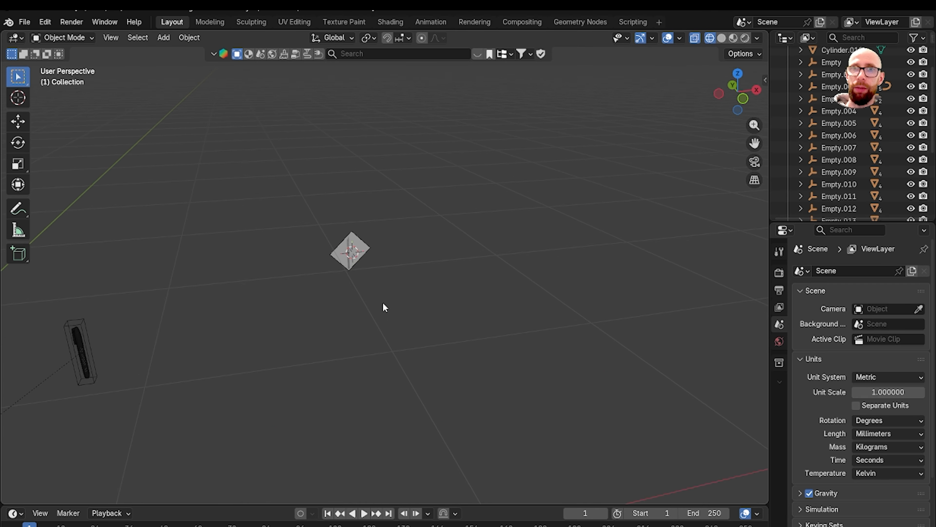
left_click(360, 266)
key("g")
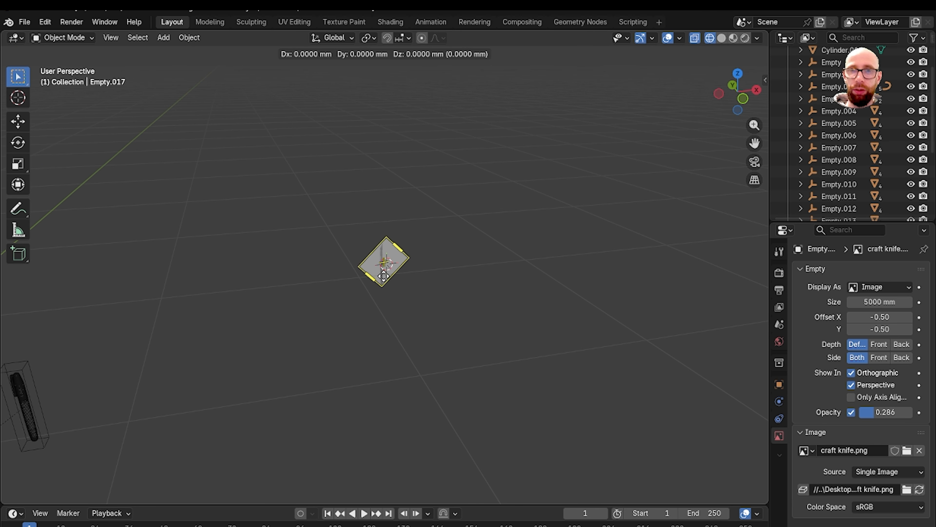
key("y")
left_click(385, 261)
Frame the craft knife reference image closely in the front orthographic view
key("grave")
left_click(478, 255)
scroll(435, 273, "down", 7)
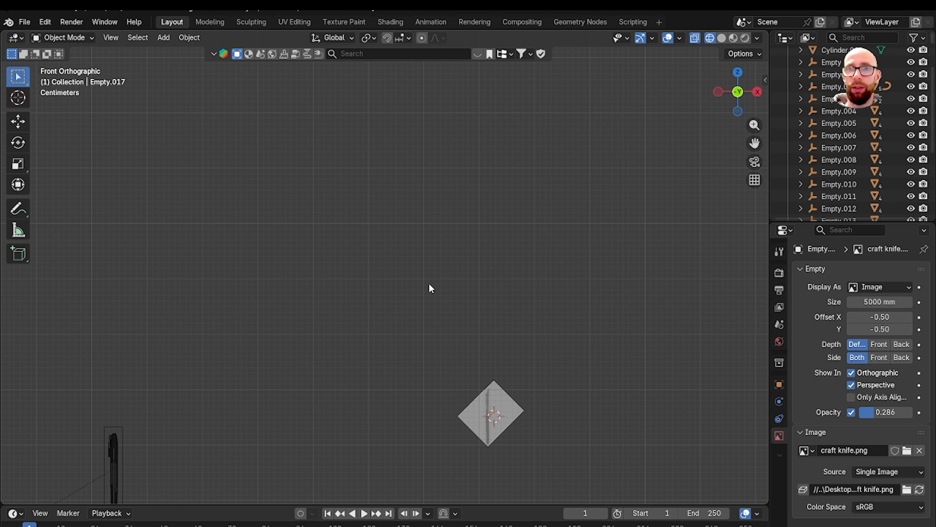
middle_click_drag(408, 249, 351, 144, "shift")
scroll(369, 158, "up", 8)
middle_click_drag(411, 200, 442, 332, "shift")
scroll(459, 316, "up", 3)
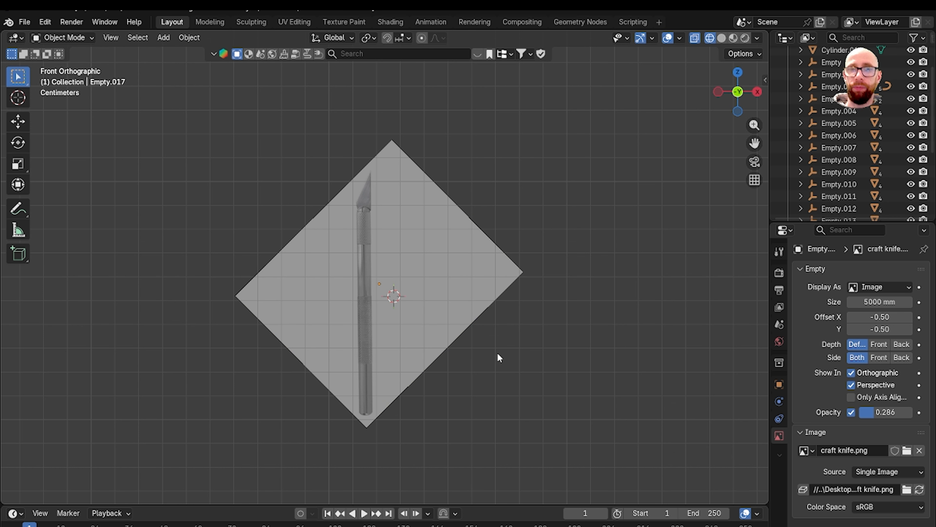
Add a 16-vertex cylinder beside the craft knife reference and scale it down by 0.054 and by 0.430
key("shift+a")
mouse_move(449, 313)
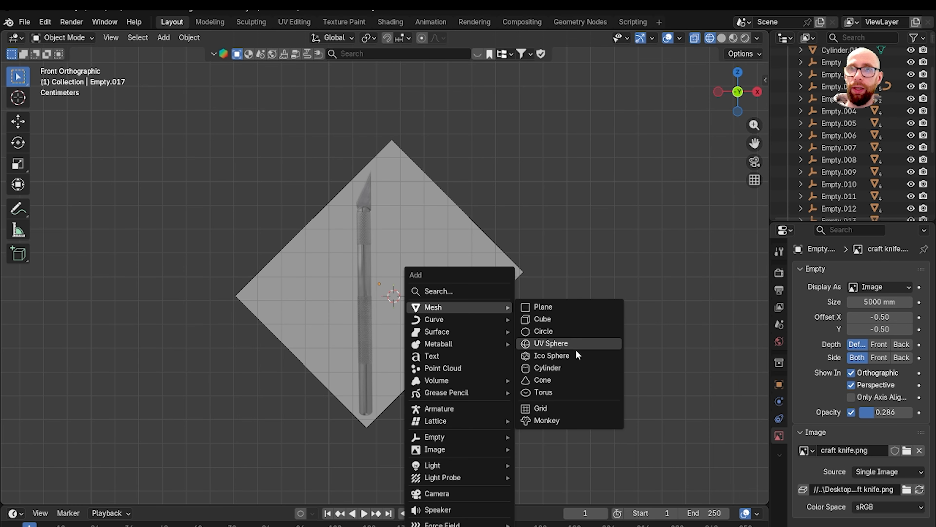
left_click(583, 367)
scroll(343, 331, "down", 5)
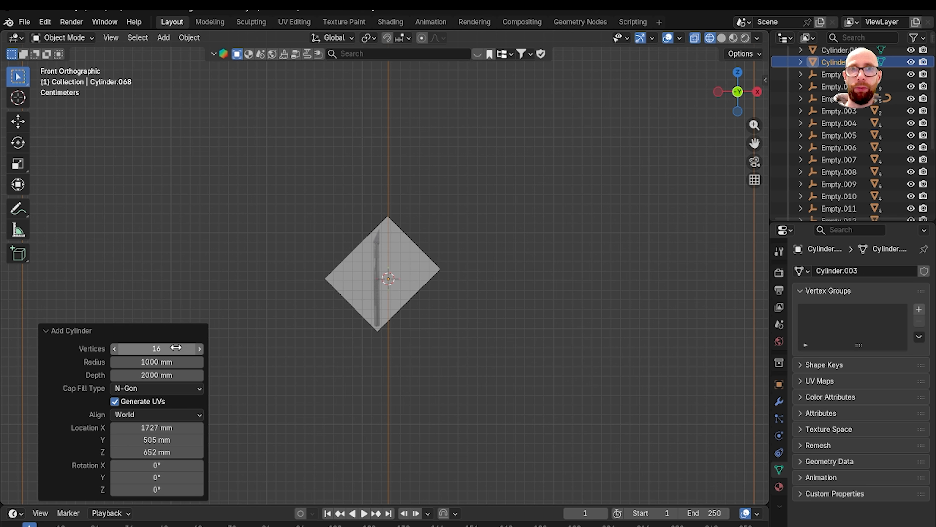
scroll(330, 321, "down", 5)
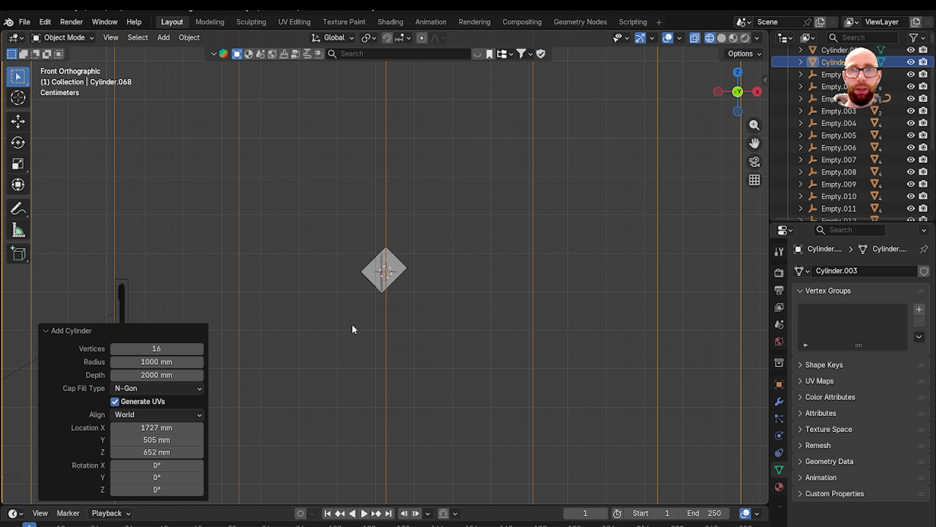
scroll(439, 320, "down", 5)
scroll(440, 320, "up", 6)
key("s")
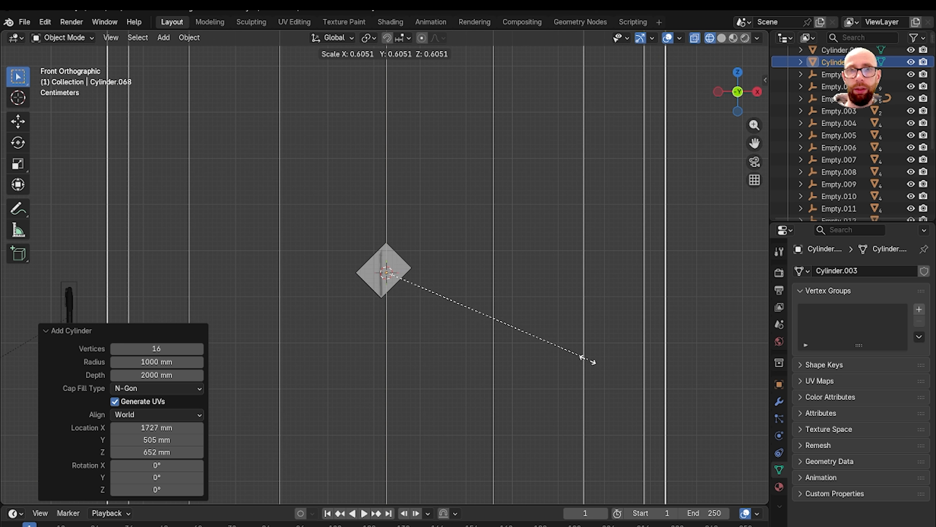
left_click(412, 278)
scroll(411, 279, "up", 6)
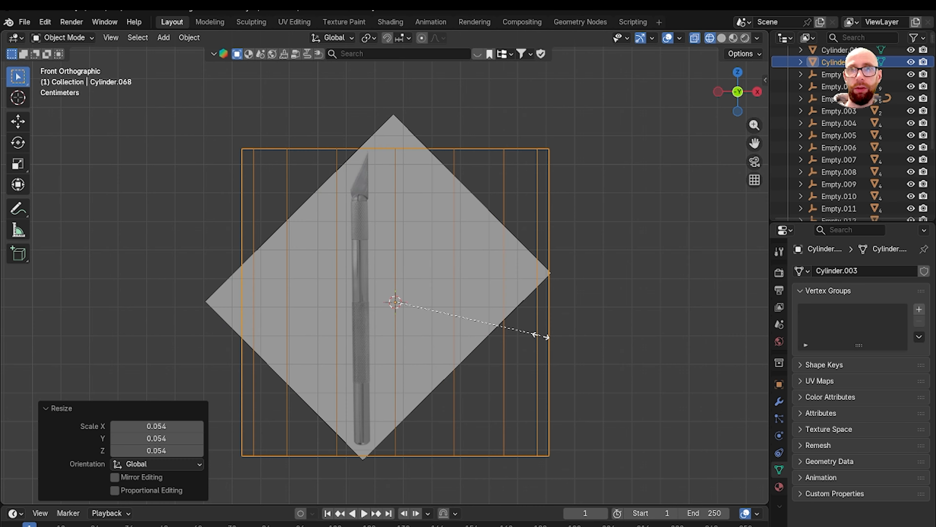
left_click(457, 320)
Move the cylinder about -12.98 mm in X and 6.32 mm in Z onto the knife handle and shrink it towards the handle's width
key("g")
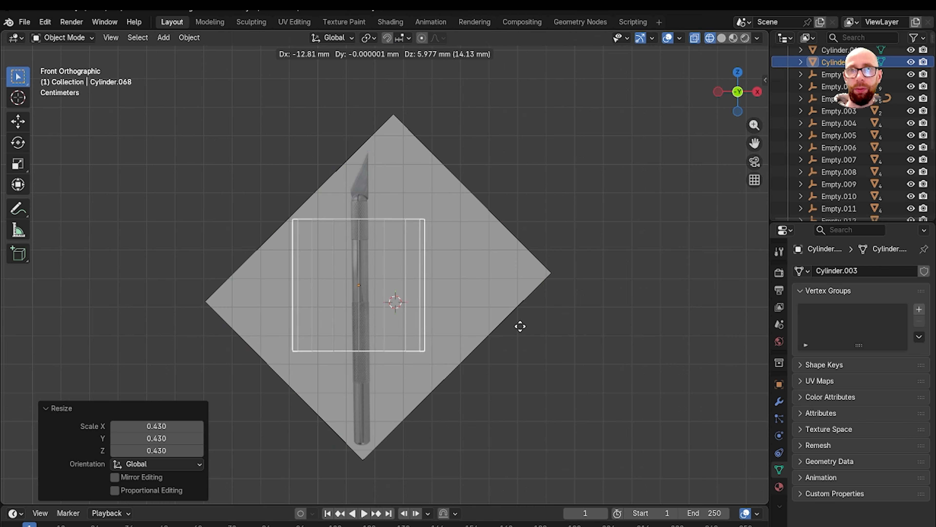
left_click(520, 325)
scroll(517, 322, "up", 3)
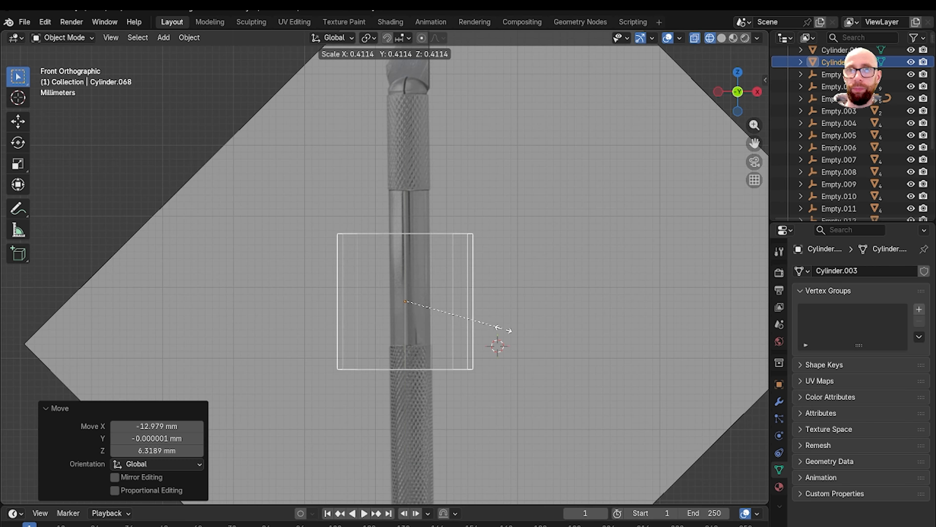
left_click(465, 321)
scroll(468, 322, "up", 2)
key("s")
left_click(488, 344)
Centre the cylinder on the handle's smooth section and scale it by 0.720 to match the handle's width
key("g")
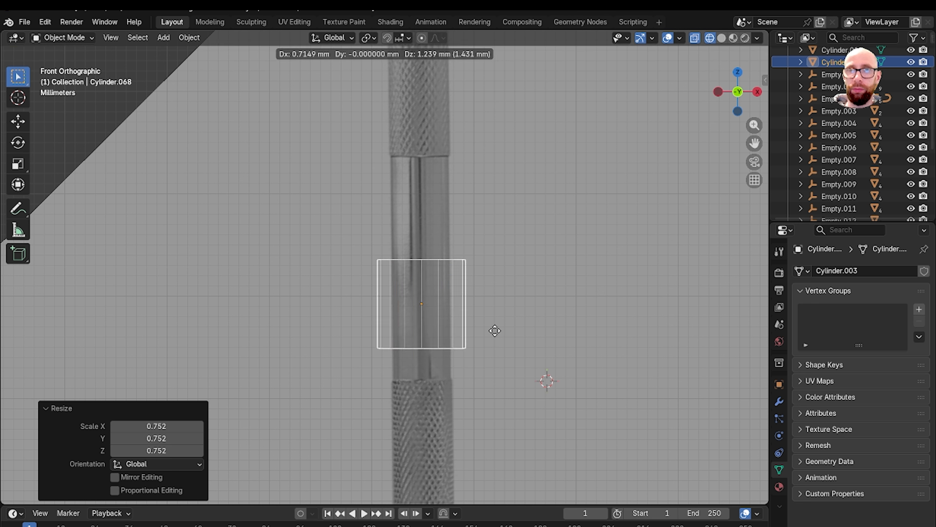
left_click(494, 331)
key("s")
left_click(491, 334)
key("g")
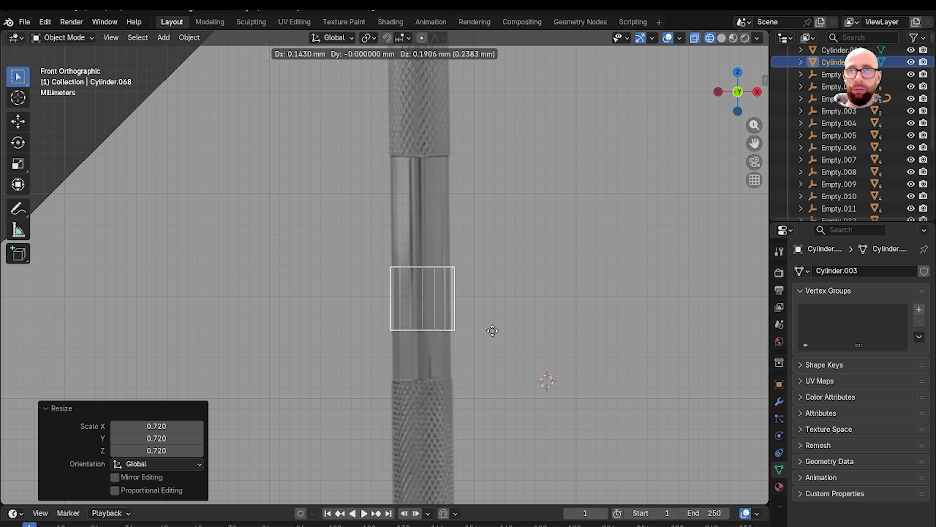
left_click(491, 331)
Move the cylinder's bottom vertices about 54.7 mm down along Z to the lower end of the knife handle
scroll(491, 331, "down", 3)
key("Tab")
key("1")
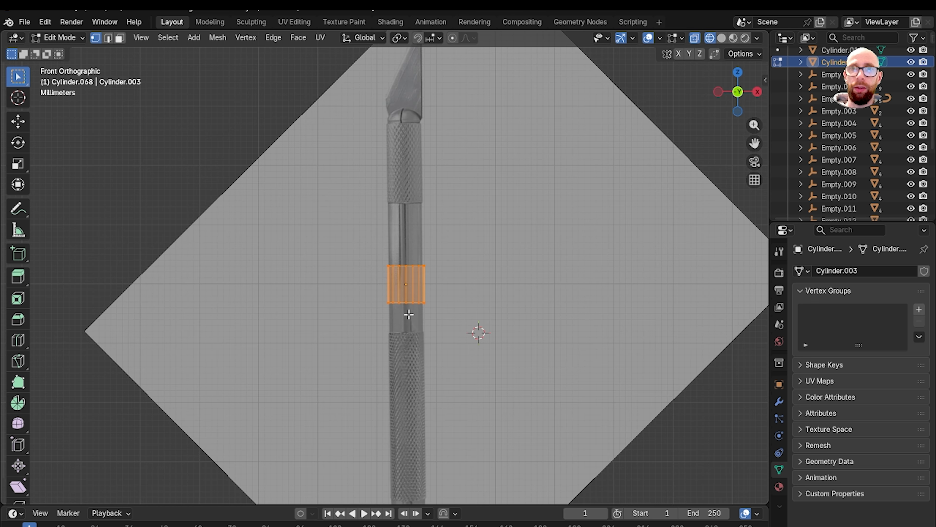
middle_click_drag(409, 315, 428, 246, "shift")
left_click_drag(365, 223, 517, 324)
middle_click_drag(417, 312, 427, 247, "shift")
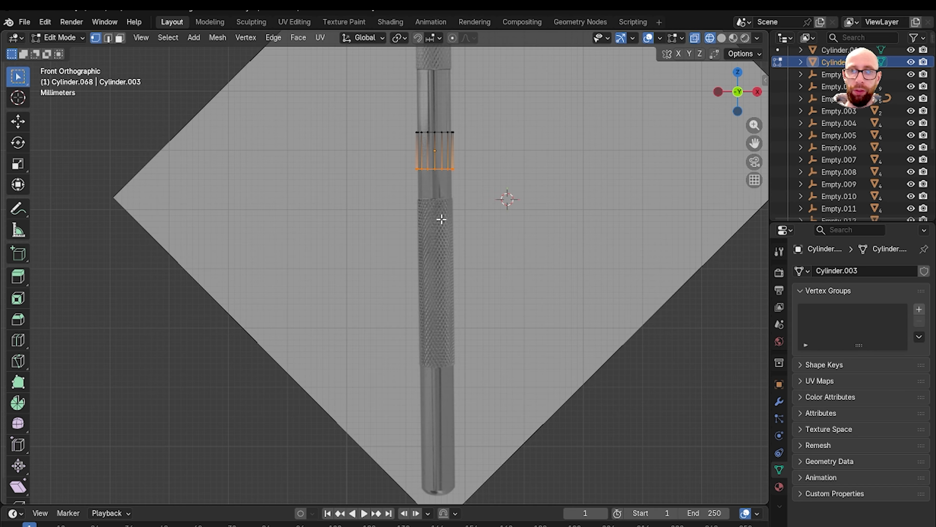
key("g")
key("z")
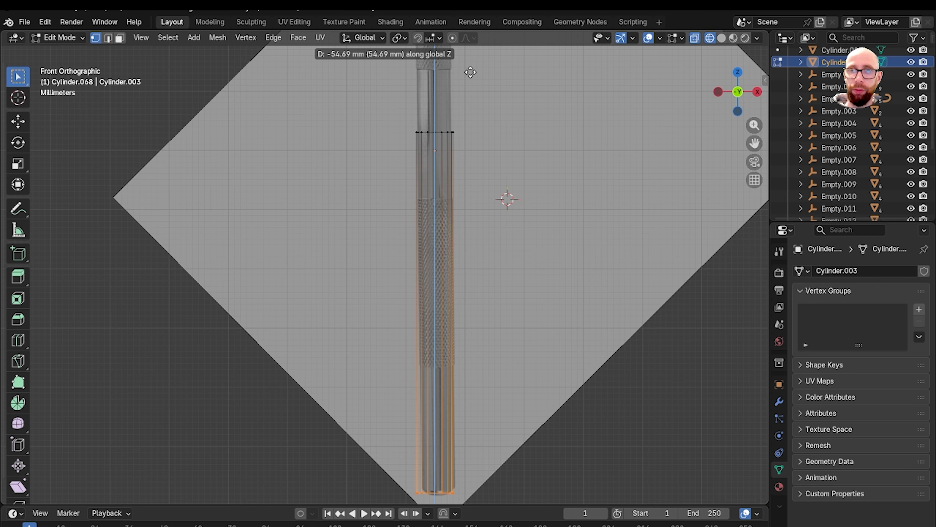
left_click(471, 72)
Move the cylinder's top vertices about 26 mm up along Z to the base of the blade
middle_click_drag(455, 74, 460, 210, "shift")
left_click_drag(362, 220, 530, 307)
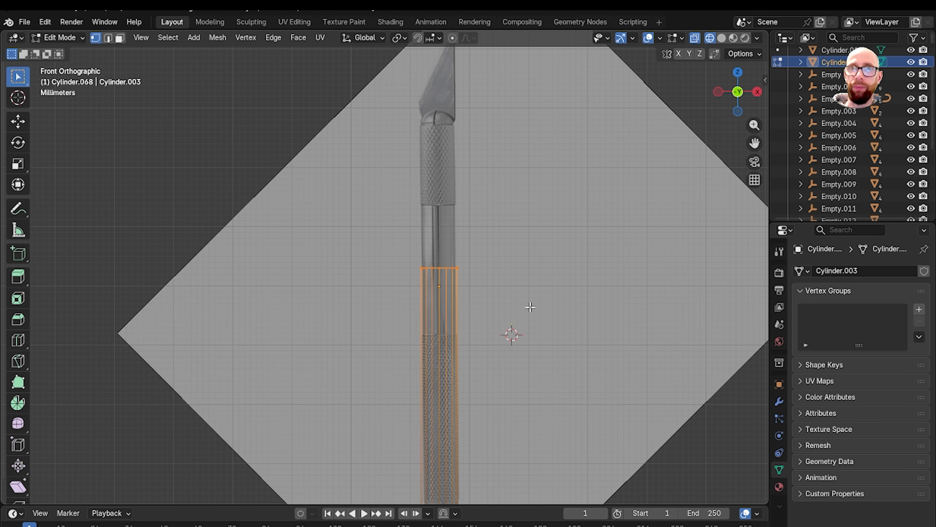
middle_click_drag(482, 294, 468, 345, "shift")
key("g")
key("z")
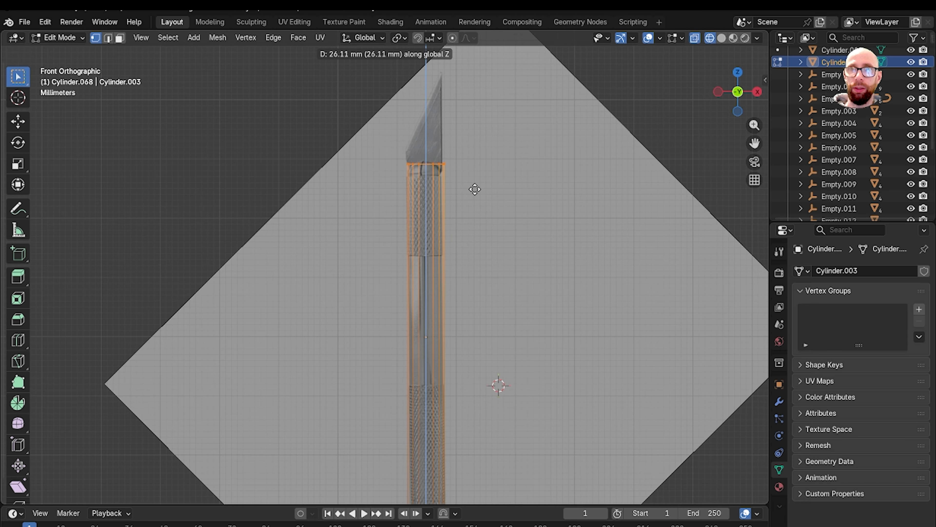
left_click(475, 188)
Switch to solid shading and apply all transforms to the handle cylinder
scroll(475, 190, "down", 2)
key("shift+z")
middle_click_drag(464, 297, 482, 131, "shift")
key("Tab")
mouse_move(470, 279)
middle_mouse_down()
mouse_move(495, 297)
mouse_move(458, 259)
mouse_move(394, 295)
middle_mouse_up()
key("ctrl+a")
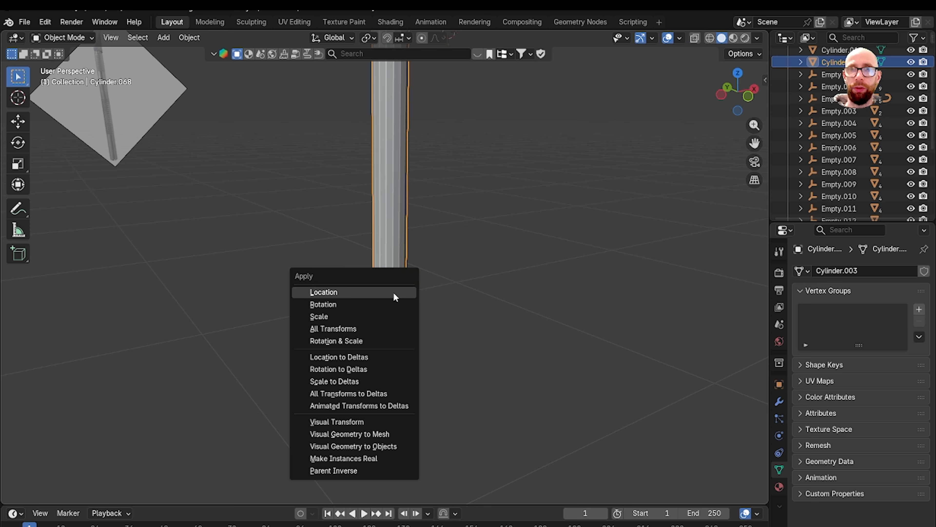
left_click(386, 327)
Bevel the handle's bottom edge loop with a width of 2 mm and three segments
key("Tab")
middle_click_drag(429, 312, 434, 245)
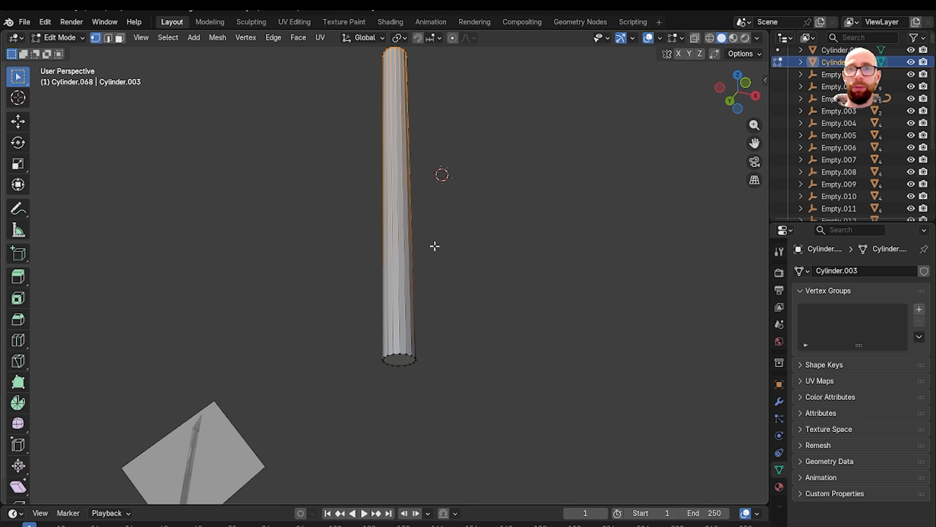
middle_click_drag(428, 293, 433, 222, "shift")
scroll(400, 315, "up", 8)
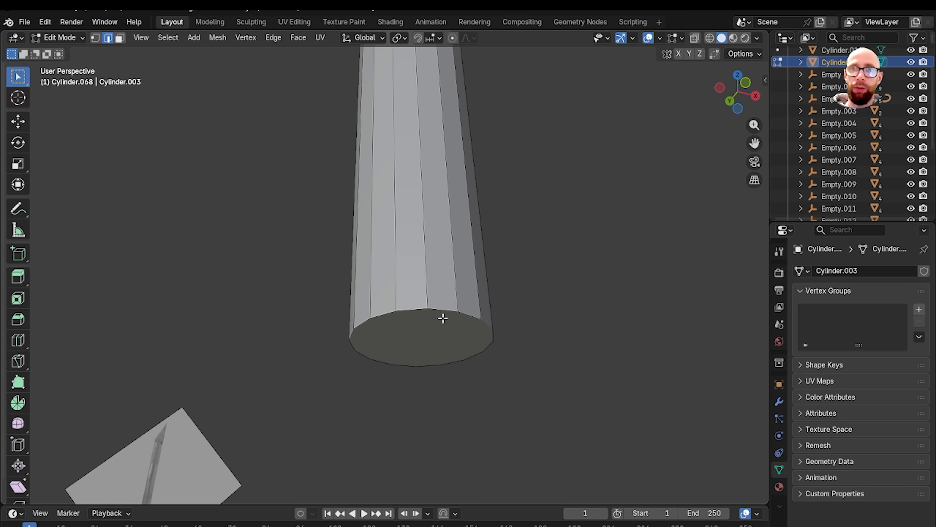
left_click(422, 307, "alt")
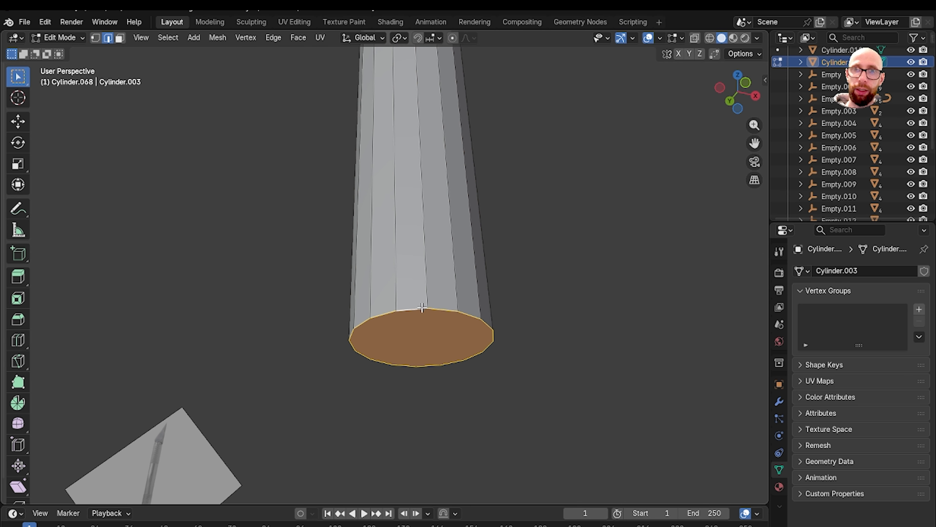
key("ctrl+b")
left_click(482, 309)
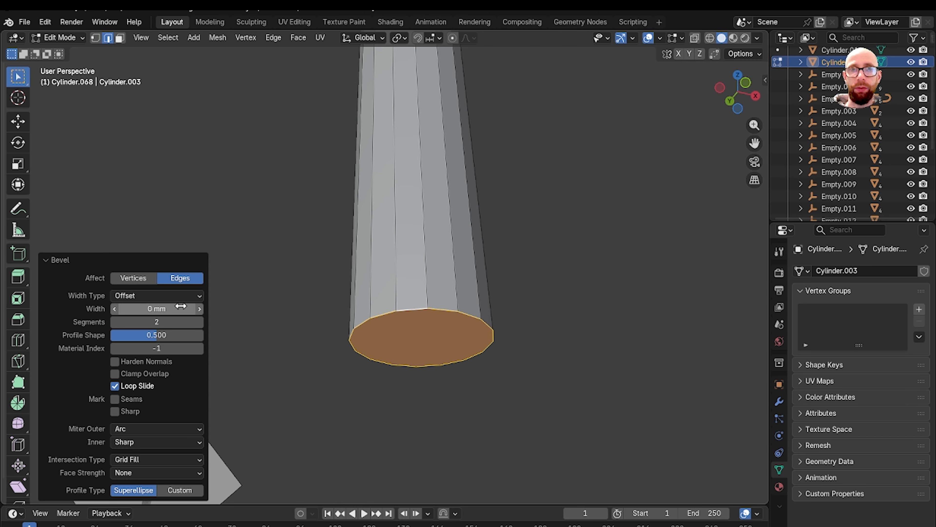
left_click(167, 308)
type("3")
key("Return")
left_click(167, 308)
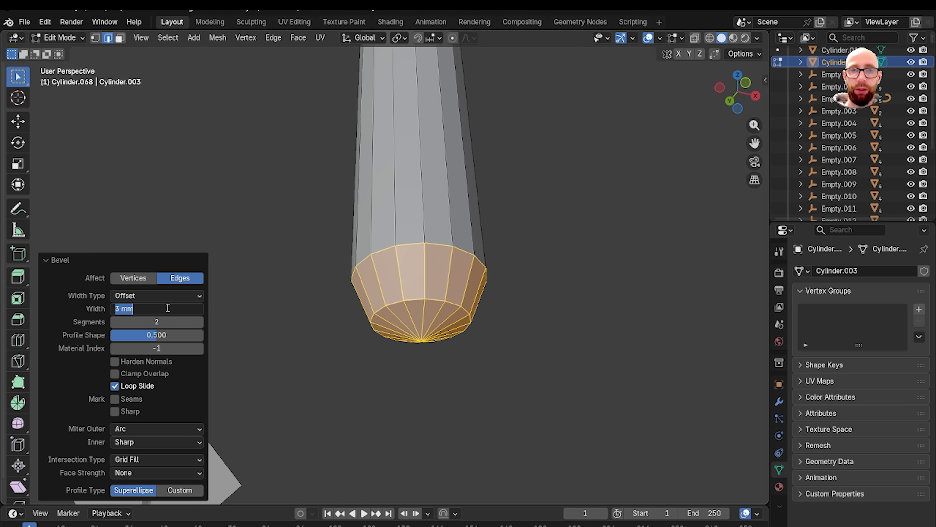
type("2")
key("Return")
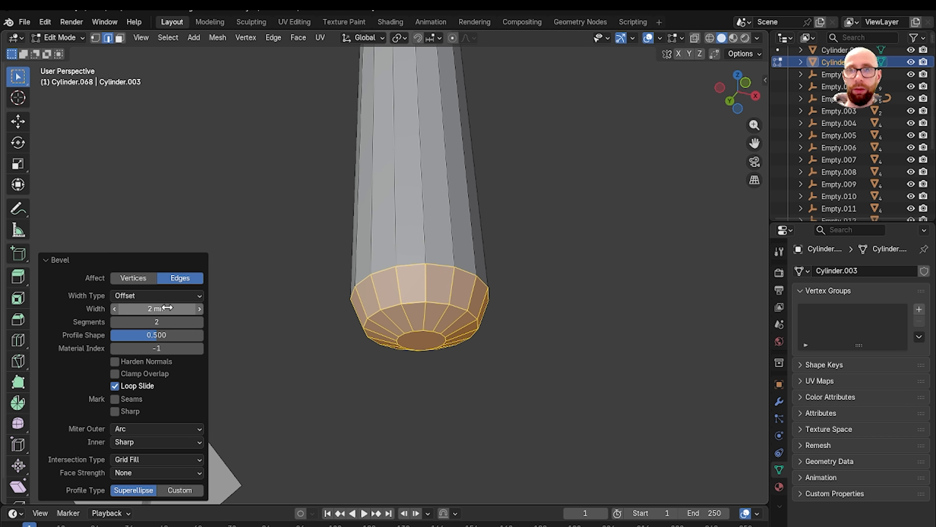
left_click(199, 324)
Delete the flat face in the middle of the handle's rounded bottom end
scroll(424, 344, "down", 2)
key("Tab")
middle_click_drag(434, 358, 431, 335)
key("Tab")
scroll(439, 352, "up", 3)
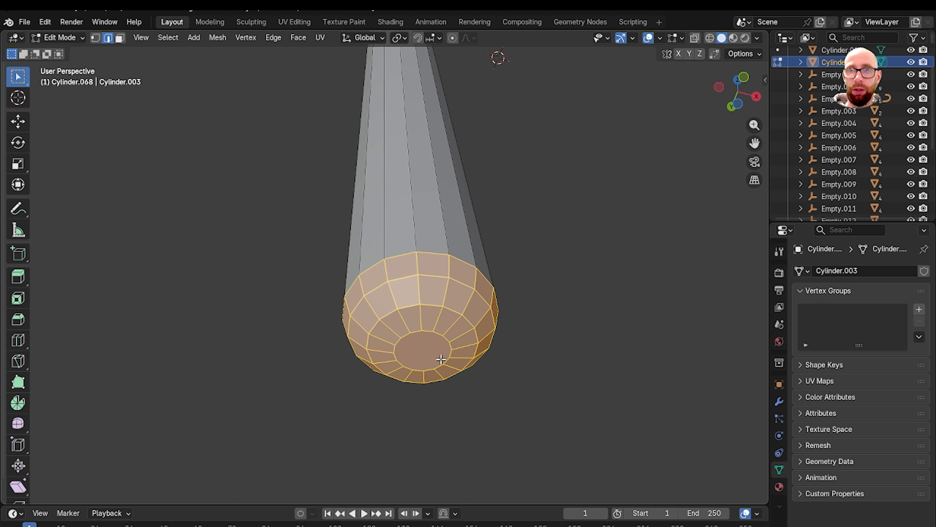
left_click(436, 358)
key("3")
left_click(432, 354)
key("x")
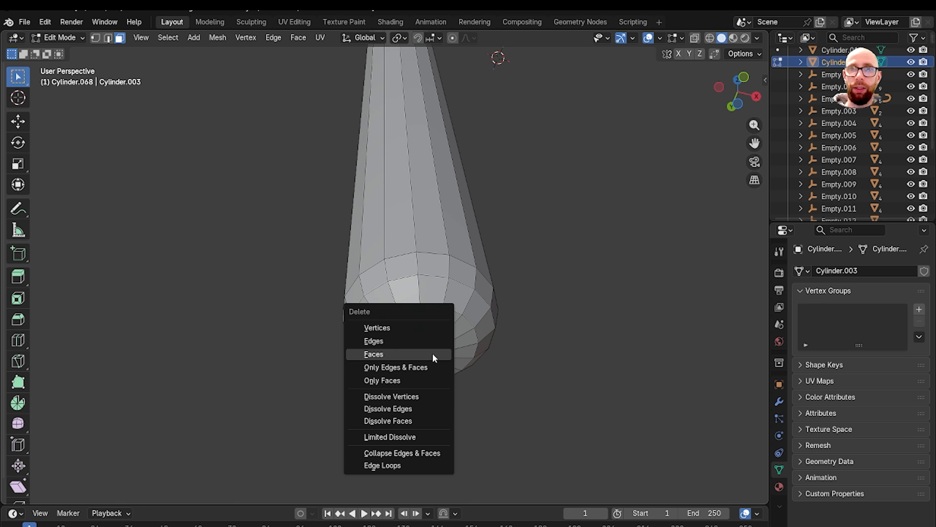
left_click(432, 356)
Close the hole in the handle's rounded bottom end with Grid Fill
key("2")
key("q")
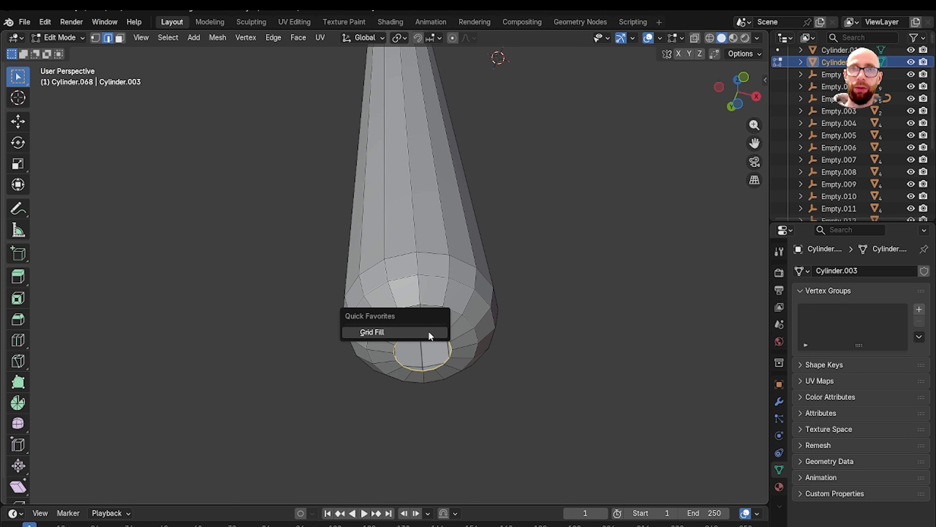
left_click(429, 332)
key("Tab")
scroll(443, 295, "down", 3)
scroll(397, 191, "down", 2)
In the front view, add an edge loop around the handle just below the blade, near the top of the knurled grip
middle_click_drag(390, 175, 378, 298)
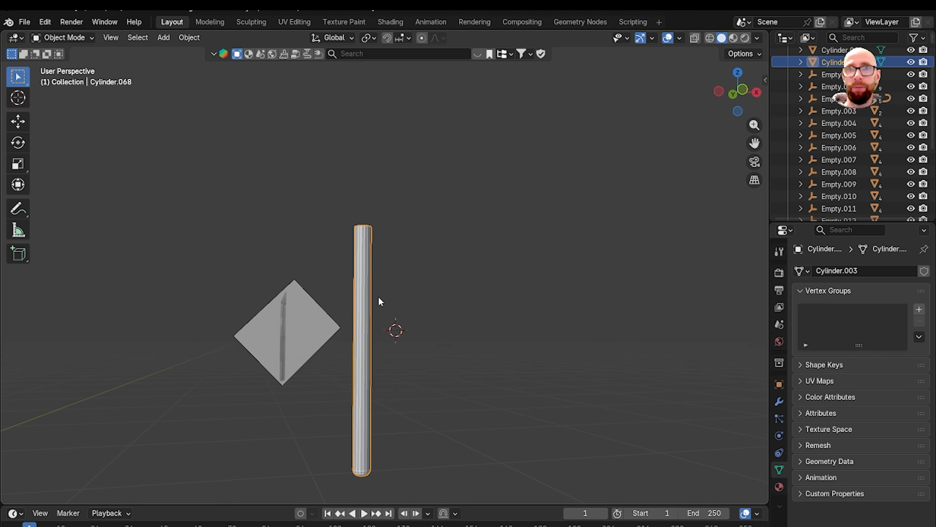
scroll(376, 277, "up", 3)
middle_click_drag(373, 255, 389, 295, "shift")
key("grave")
left_click(352, 286)
scroll(373, 295, "up", 3)
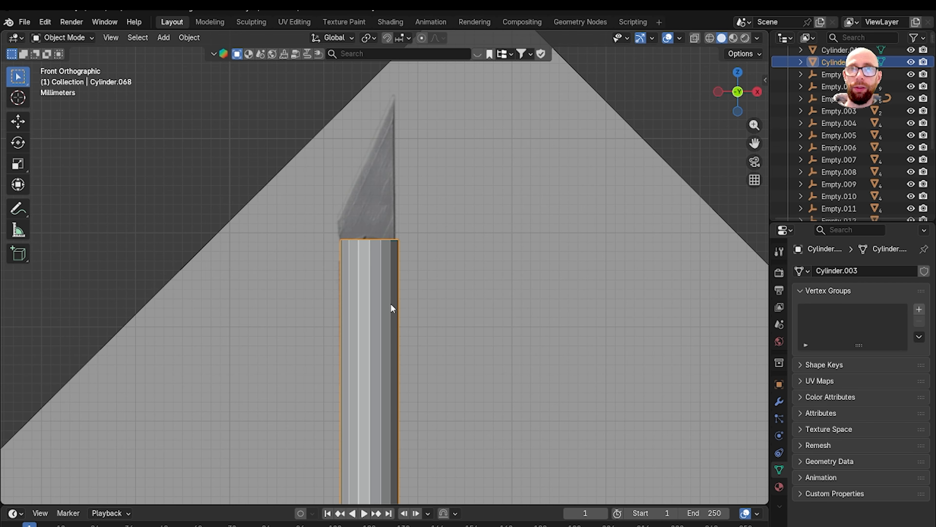
key("Tab")
scroll(378, 296, "up", 3)
key("alt+z")
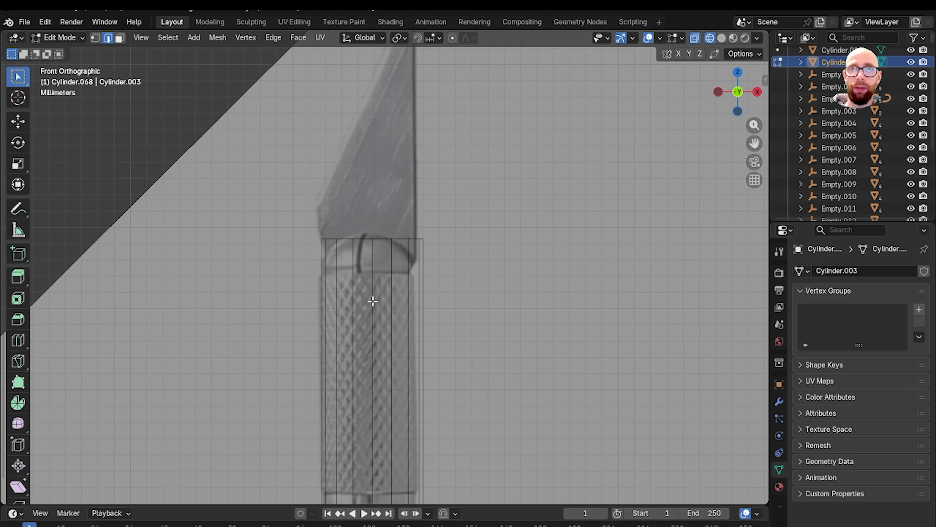
scroll(391, 296, "up", 3)
scroll(387, 332, "down", 4)
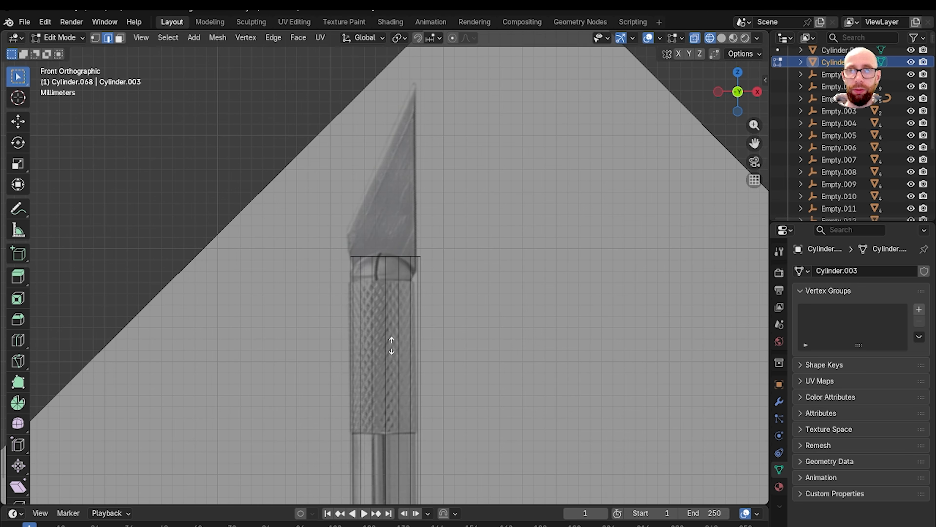
key("g")
key("g")
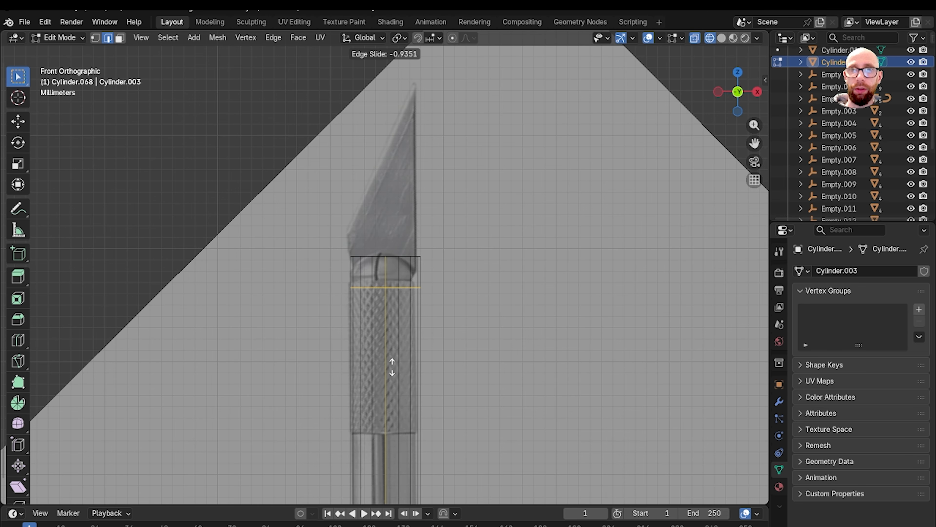
left_click(392, 359)
Delete the n-gon face capping the top of the handle
key("alt+z")
middle_click_drag(418, 345, 400, 404)
key("3")
left_click(387, 340)
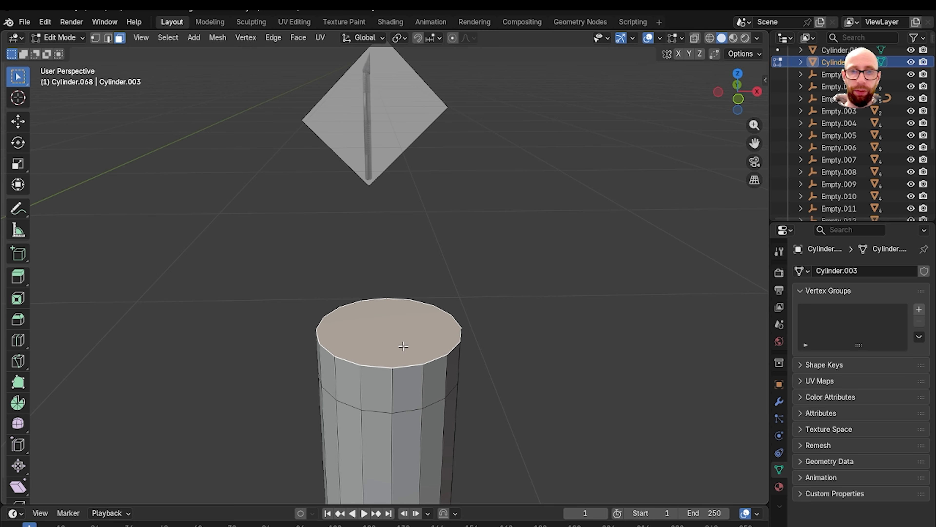
key("x")
left_click(410, 349)
Fill the handle's open top with Grid Fill using a span of 1 to make parallel strips
key("2")
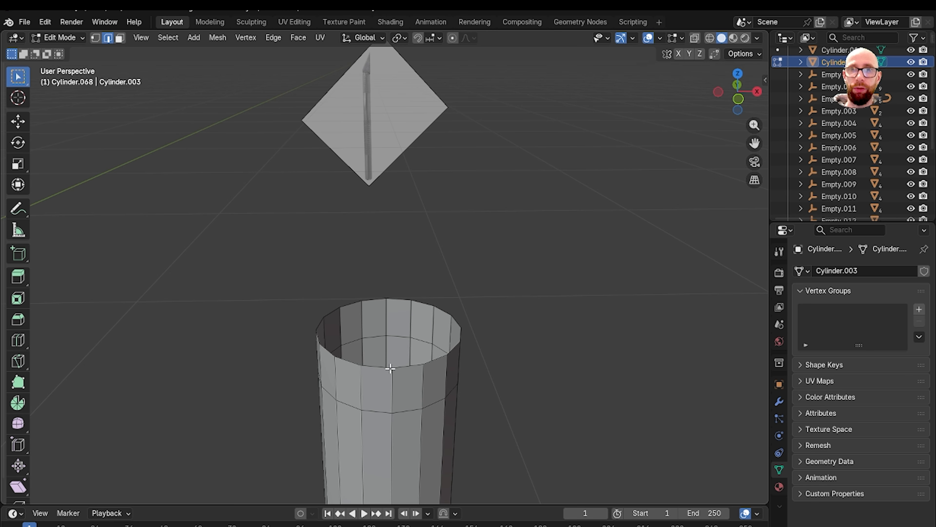
left_click(376, 366, "alt")
key("q")
left_click(376, 365)
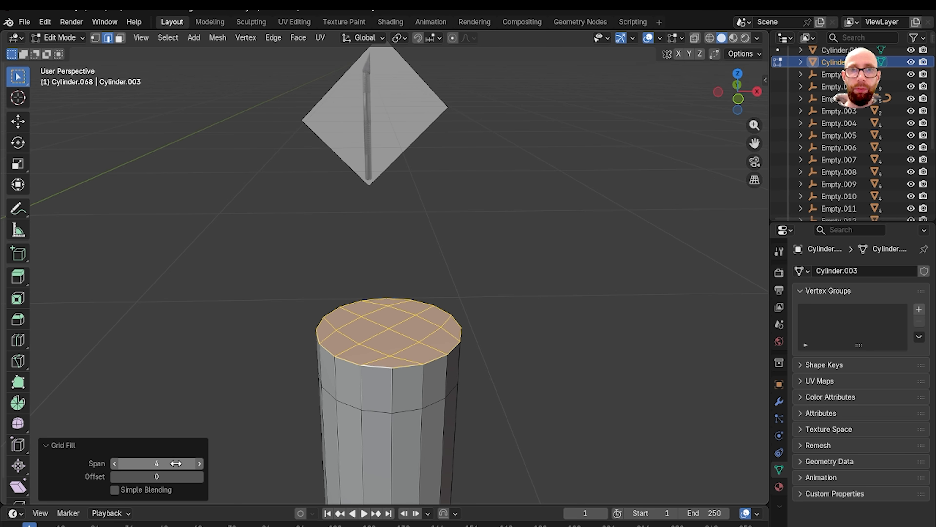
left_click_drag(178, 464, 147, 464)
middle_click_drag(363, 442, 392, 423)
scroll(373, 332, "up", 1)
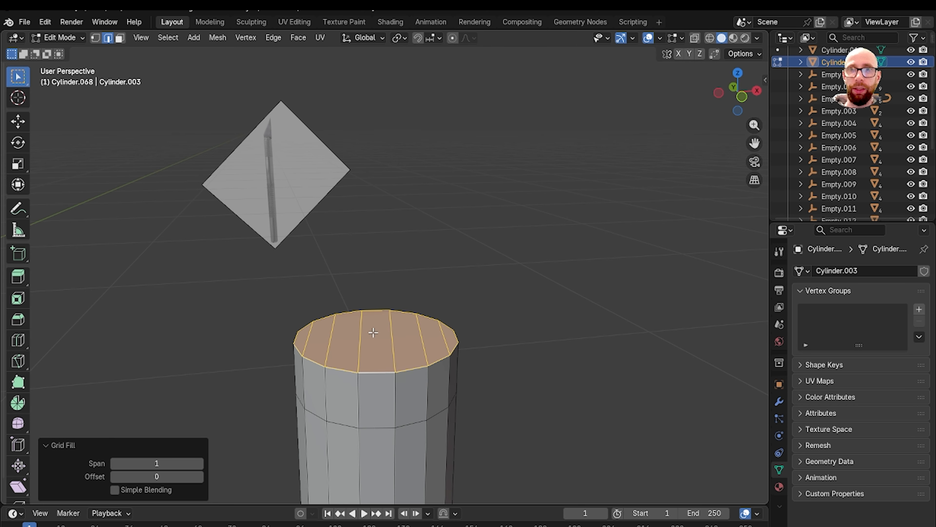
Extrude the middle strip of the handle's top cap along its normal, about 1.4 mm inward, to form the blade slot
key("3")
left_click(392, 362)
mouse_move(400, 383)
middle_mouse_down()
mouse_move(391, 400)
mouse_move(395, 393)
middle_mouse_up()
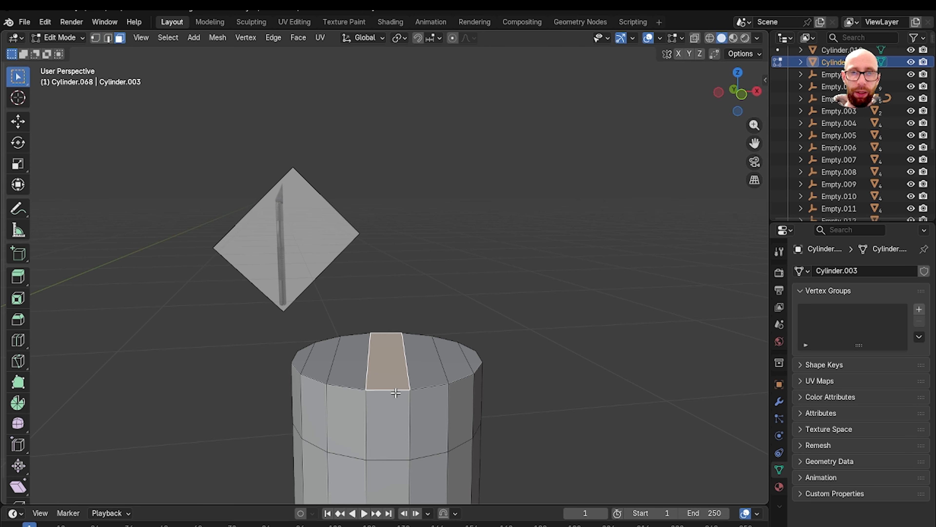
key("alt+e")
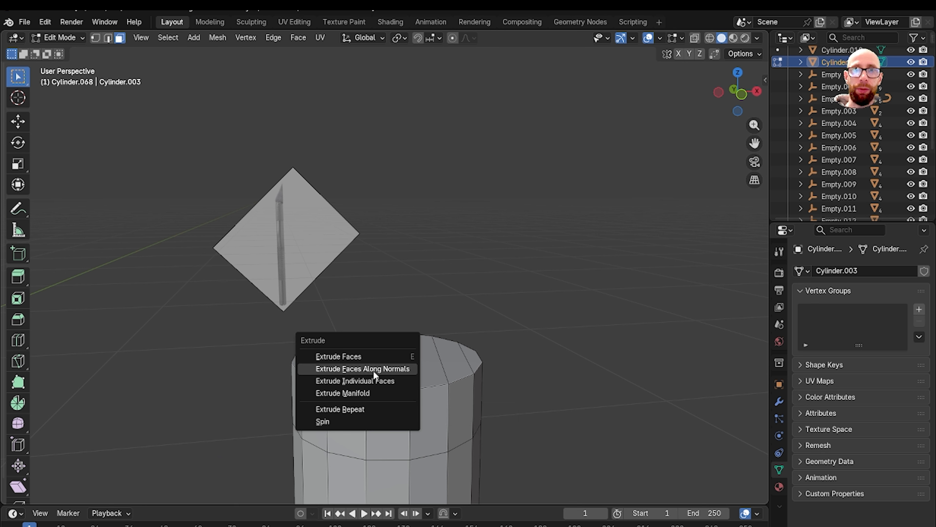
left_click(388, 393)
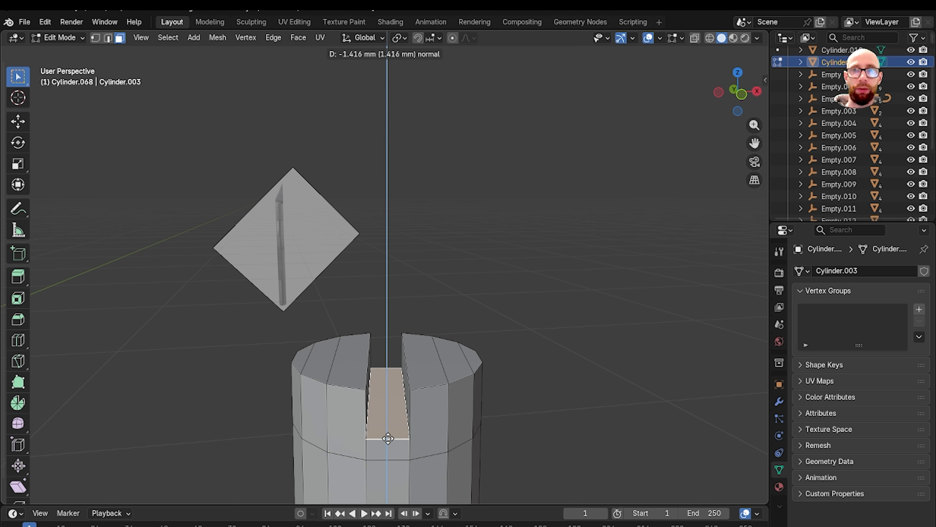
left_click(389, 439)
middle_click_drag(571, 466, 399, 435)
key("grave")
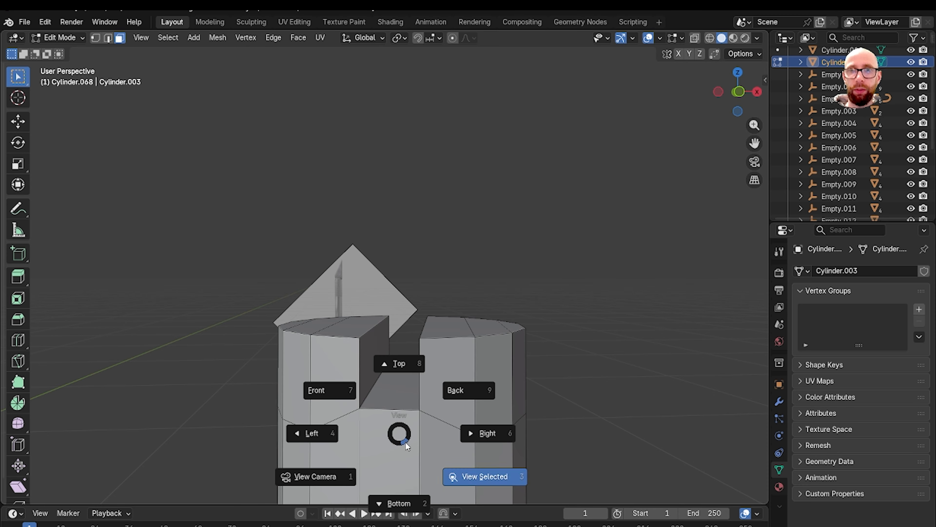
left_click(405, 443)
Add an edge loop around the handle just below the slot and flatten it with a Z scale of 0
key("Tab")
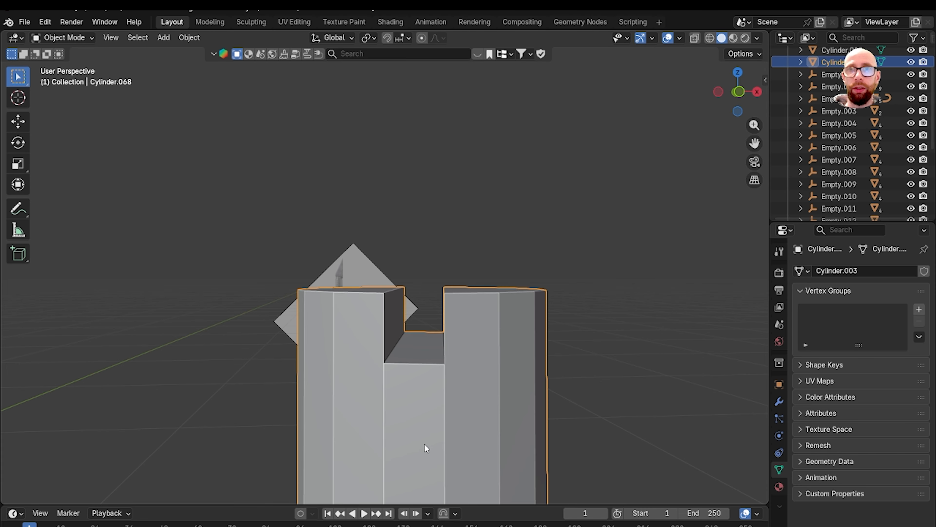
middle_click_drag(425, 445, 432, 387, "shift")
key("Tab")
mouse_move(410, 347)
middle_mouse_down("shift")
mouse_move(392, 346)
mouse_move(408, 341)
middle_mouse_up("shift")
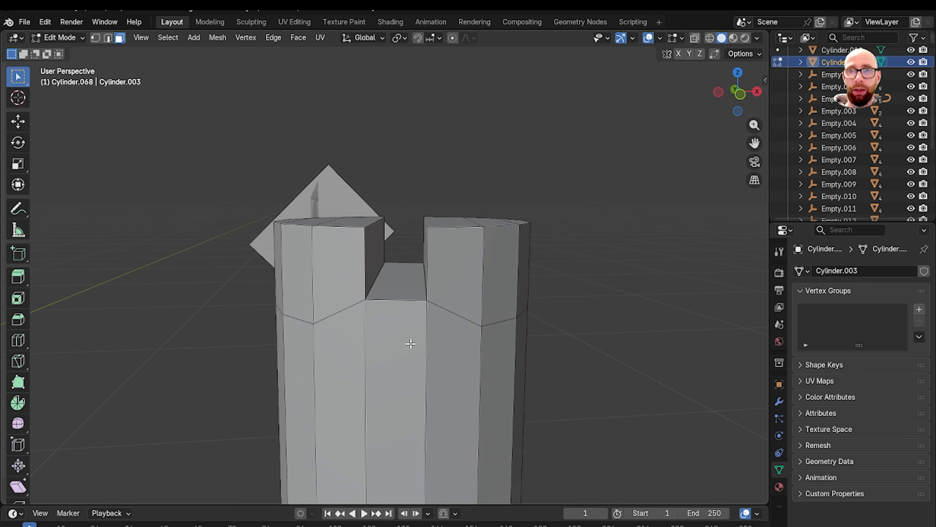
scroll(411, 345, "down", 1)
key("ctrl+r")
left_click(416, 409)
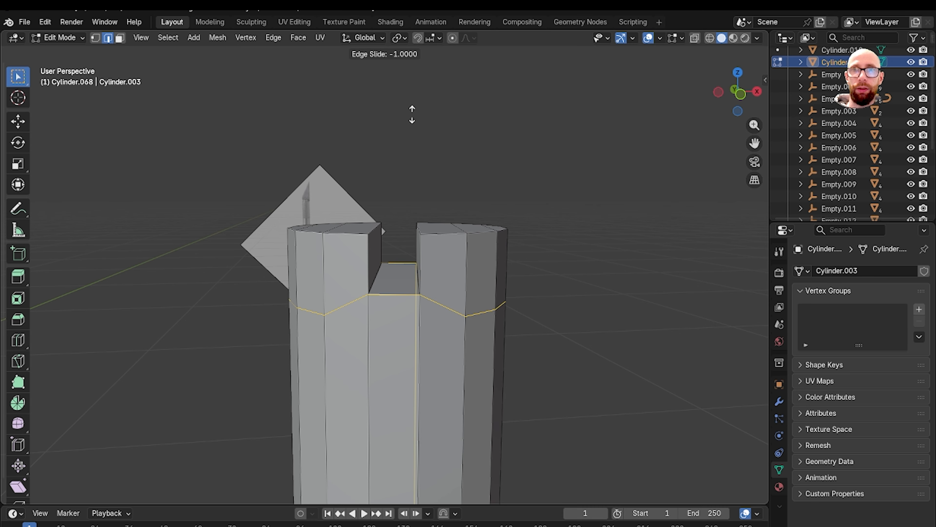
left_click(422, 142)
key("s")
key("z")
key("0")
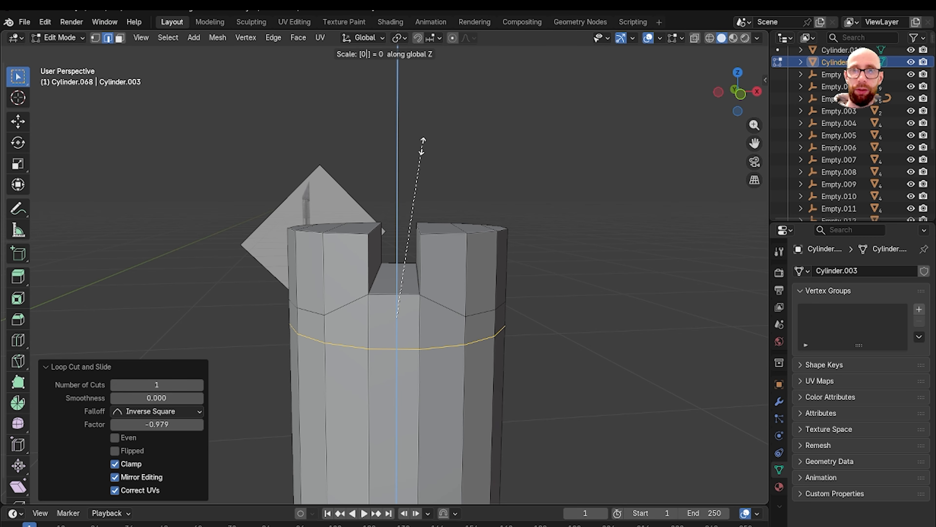
key("Return")
Select the uneven edge loop at slot-floor height together with the floor's edges and flatten them with a Z scale of 0
left_click(536, 406)
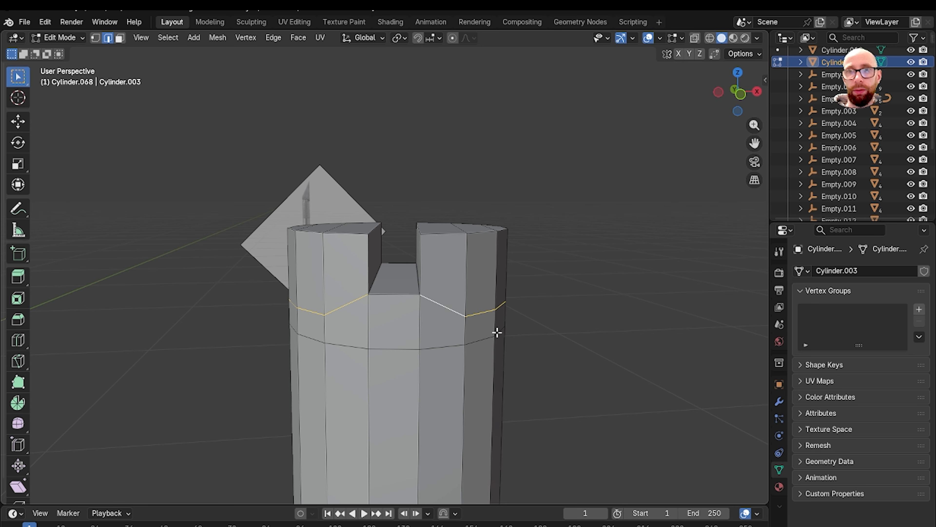
middle_click_drag(497, 333, 387, 355)
left_click(282, 357, "shift")
key("s")
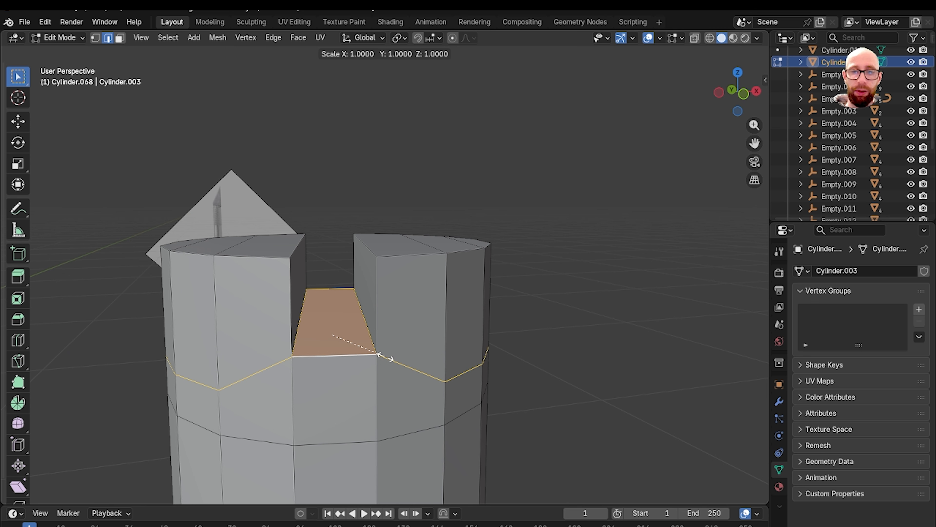
type("z0")
key("Return")
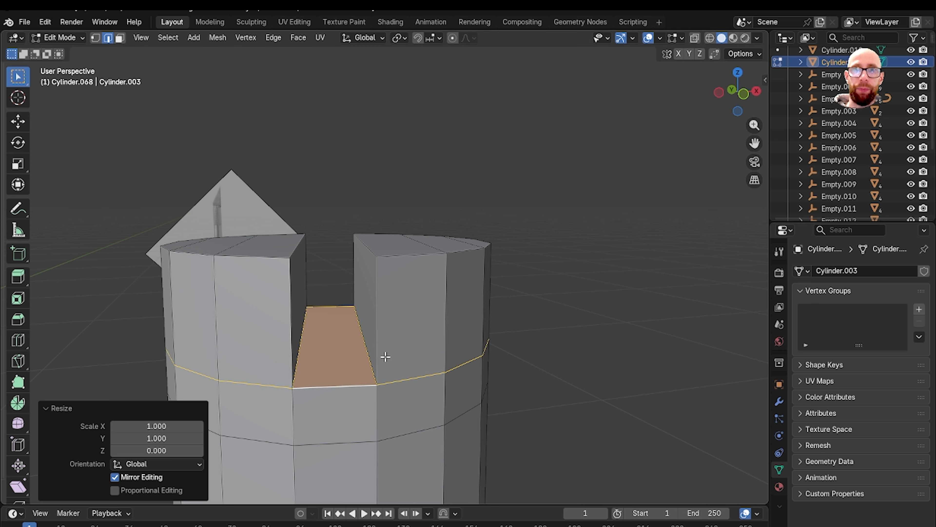
Select all edges outlining the slot's openings and floor and the rim of the handle's top on both sides
key("Tab")
middle_click_drag(627, 433, 477, 425)
scroll(435, 425, "down", 2)
key("Tab")
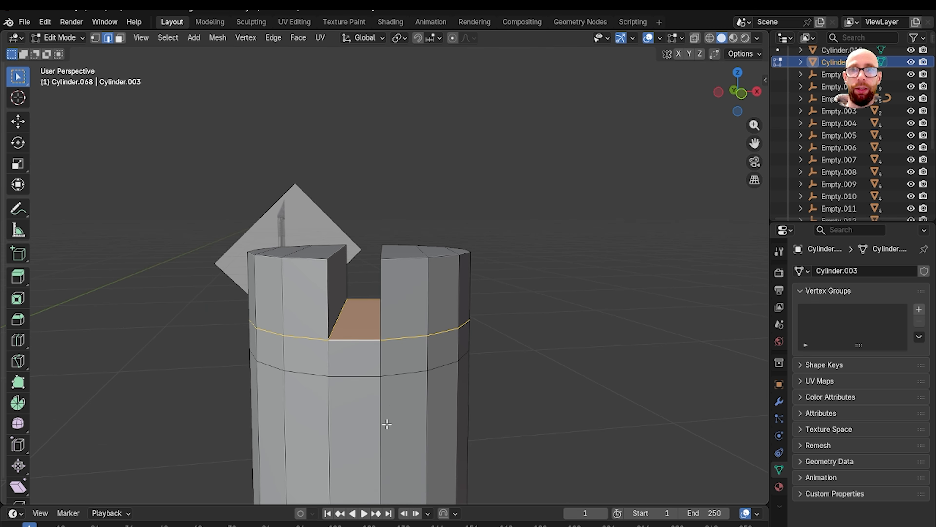
middle_click_drag(409, 412, 452, 431, "shift")
middle_click_drag(381, 386, 439, 335)
left_click(382, 274)
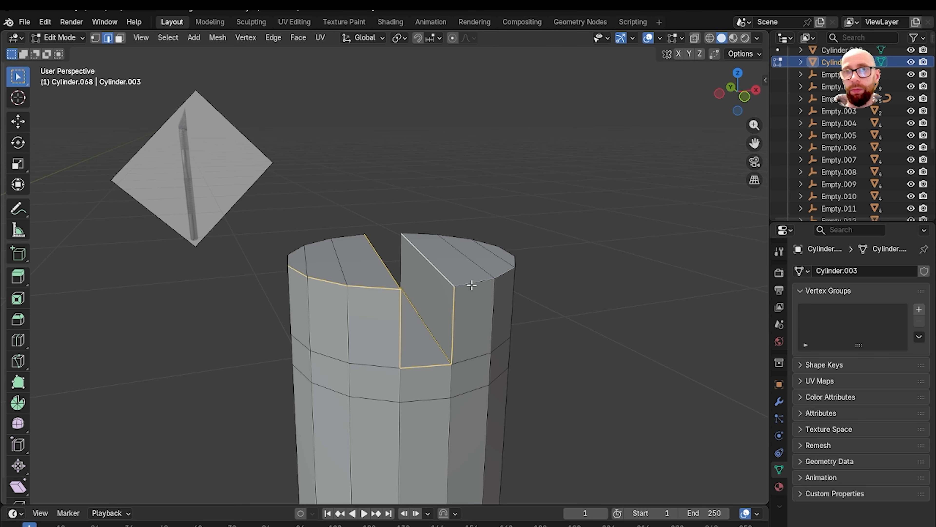
middle_click_drag(472, 285, 266, 351)
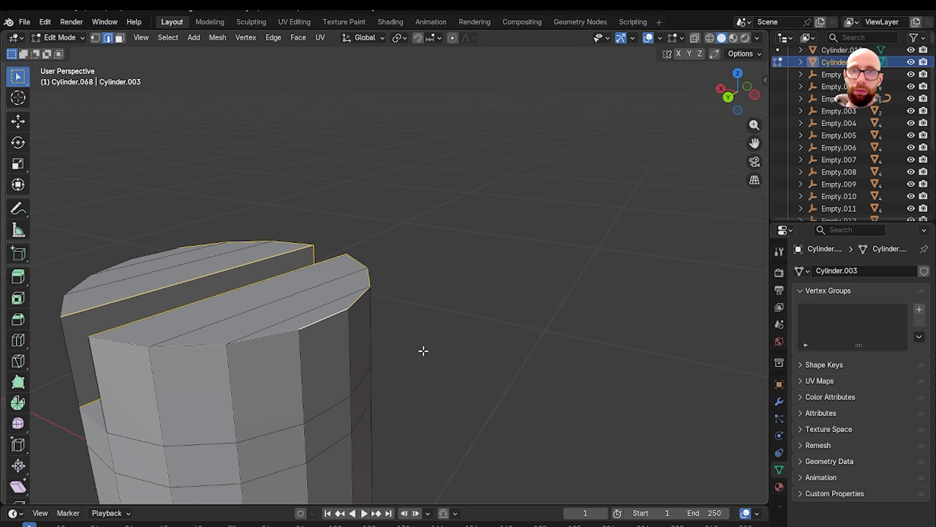
middle_click_drag(422, 349, 306, 334)
middle_click_drag(303, 375, 450, 347, "shift")
left_click(403, 367, "shift")
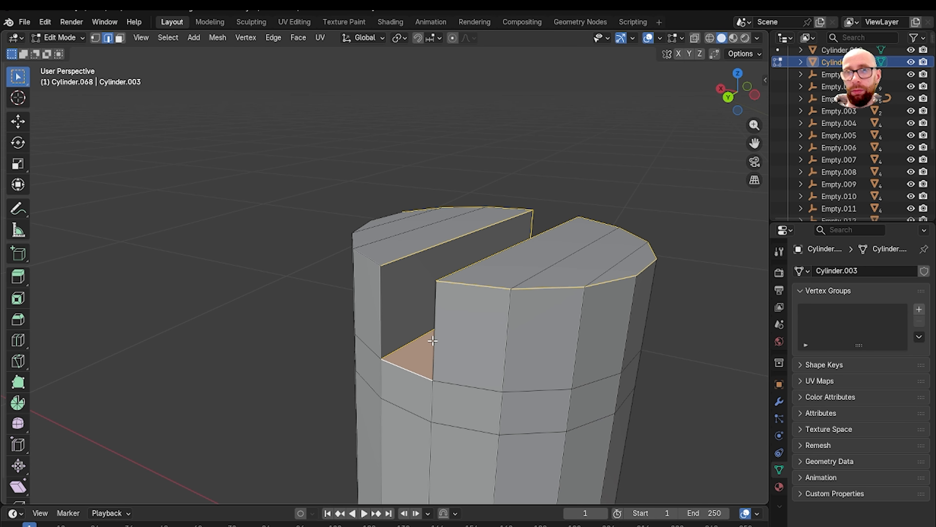
middle_click_drag(377, 295, 376, 332)
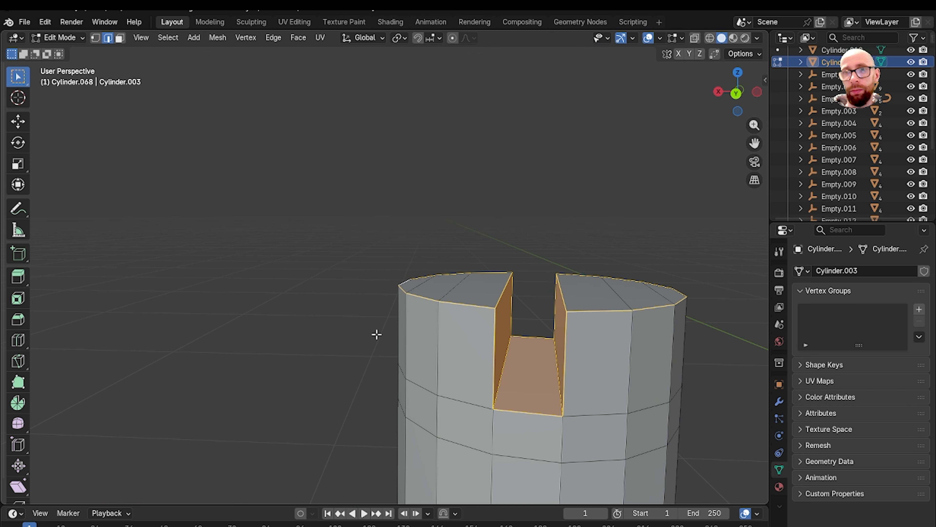
Bevel the selected slot and rim edges with 3 segments, trying widths of 2, 0.2 and 0.5 mm before setting 0.3 mm
scroll(385, 344, "up", 4)
key("ctrl+b")
left_click(325, 337)
double_click(167, 309)
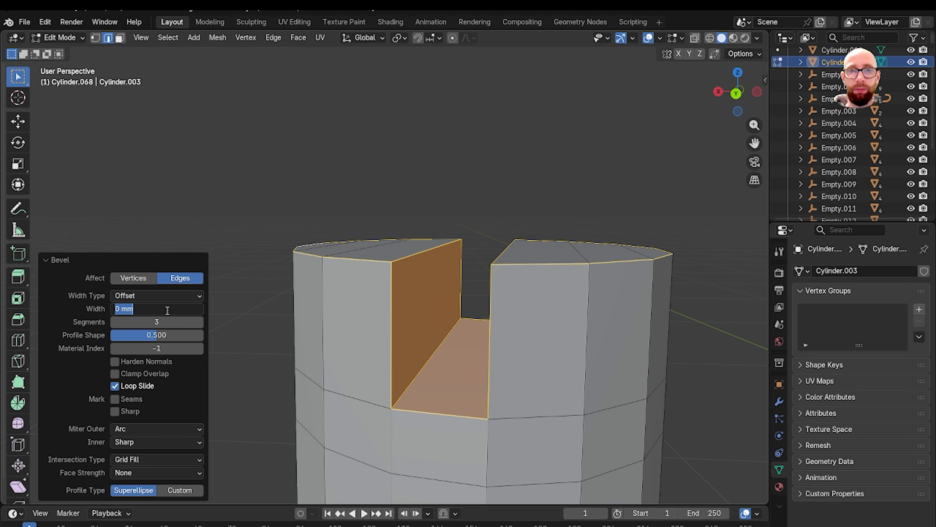
type("2")
key("Return")
left_click(172, 311)
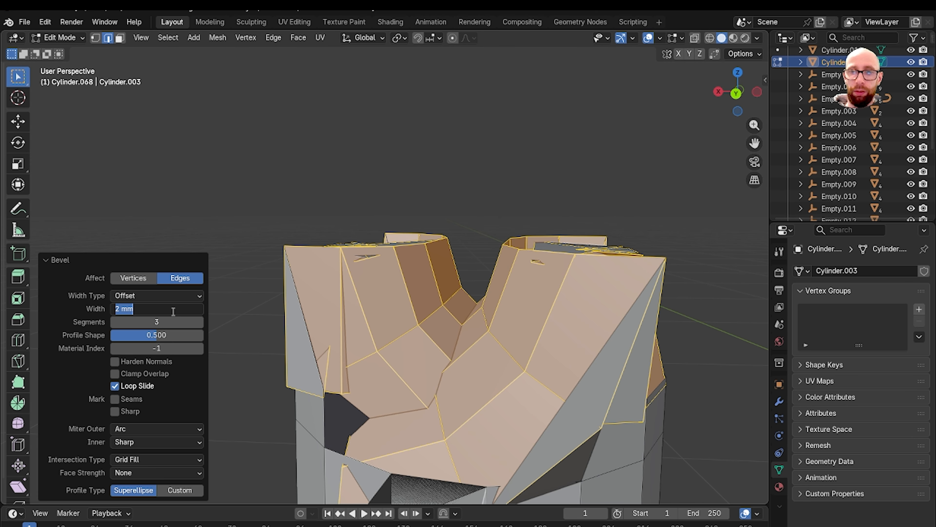
type("0.2")
key("Return")
left_click(172, 311)
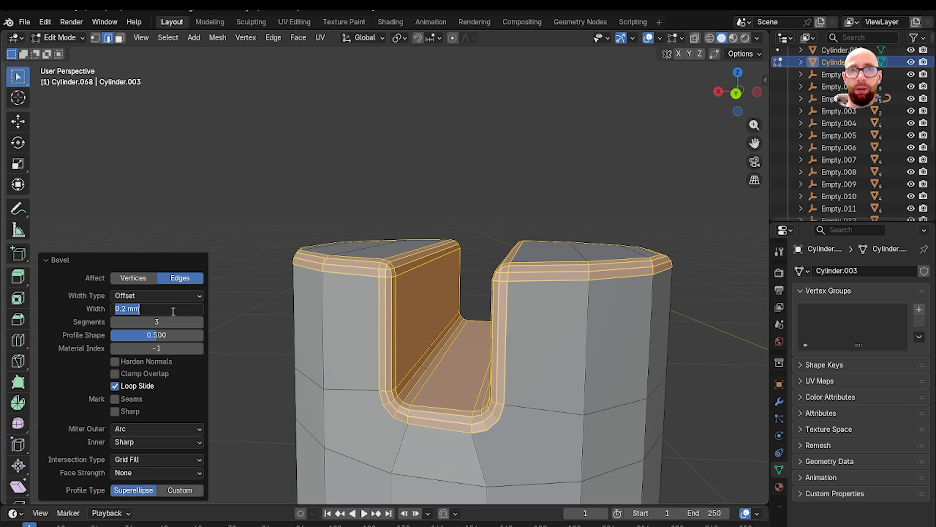
type("0.5")
key("Return")
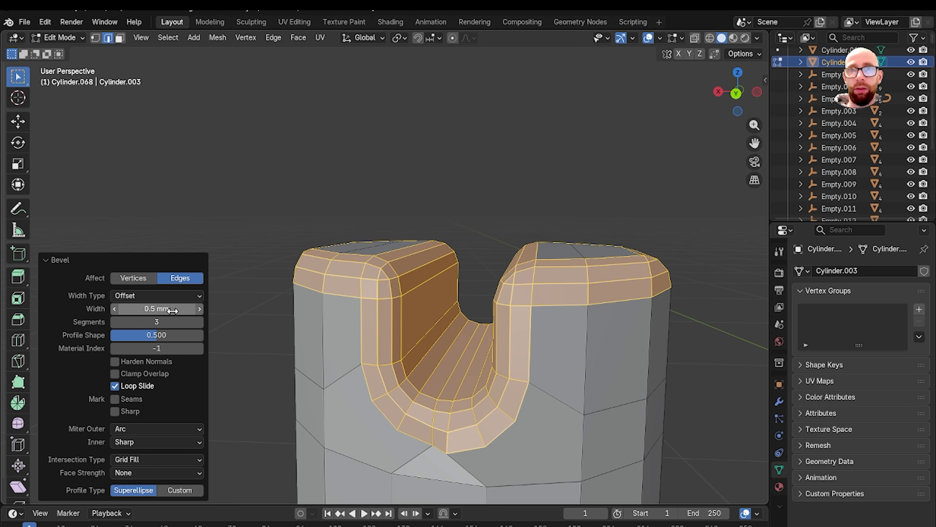
left_click(170, 311)
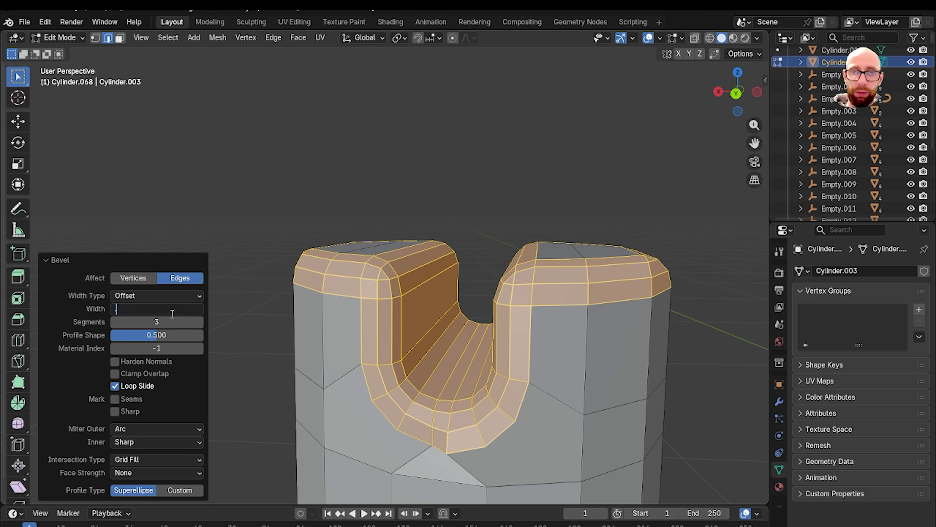
type("0.3")
key("Return")
middle_click_drag(533, 347, 523, 325)
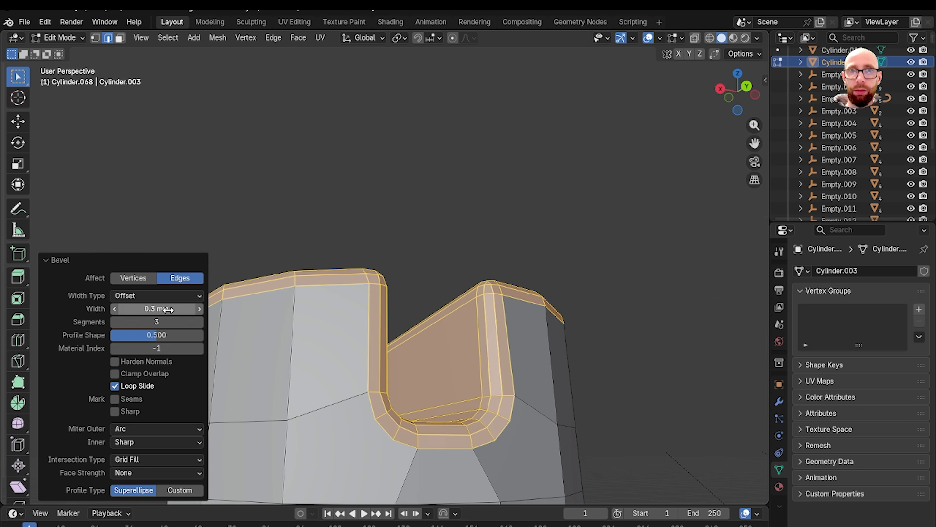
left_click_drag(176, 309, 169, 309)
middle_click_drag(513, 400, 384, 332)
Add a short edge cut on each side of the bevelled slot and connect the cuts beneath it
key("Tab")
scroll(453, 413, "down", 3)
scroll(452, 377, "up", 2)
key("Tab")
scroll(441, 370, "up", 2)
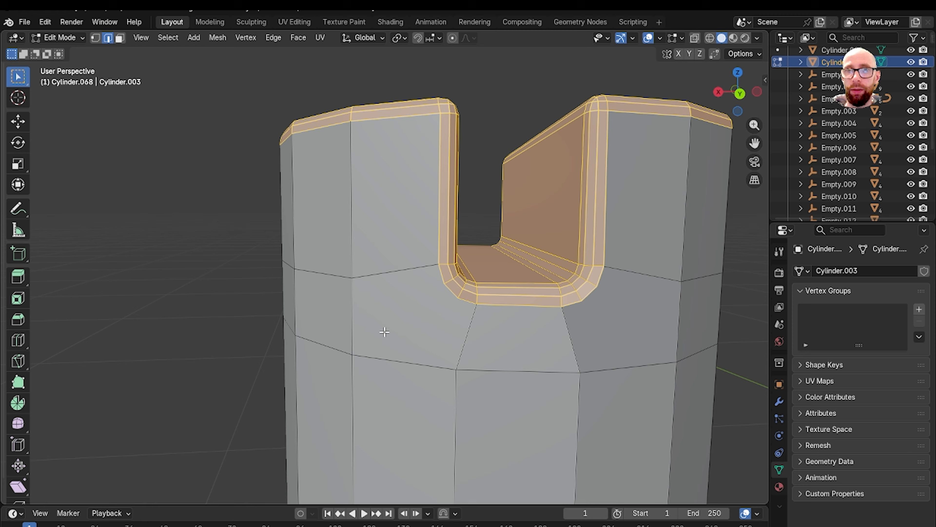
key("ctrl+r")
left_click(347, 331)
right_click(346, 331)
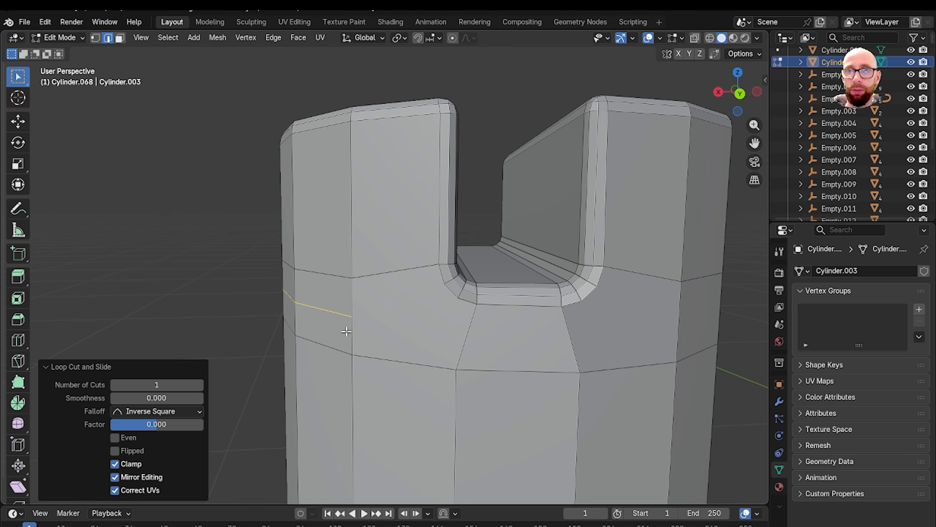
key("ctrl+r")
left_click(669, 324)
right_click(669, 325)
key("1")
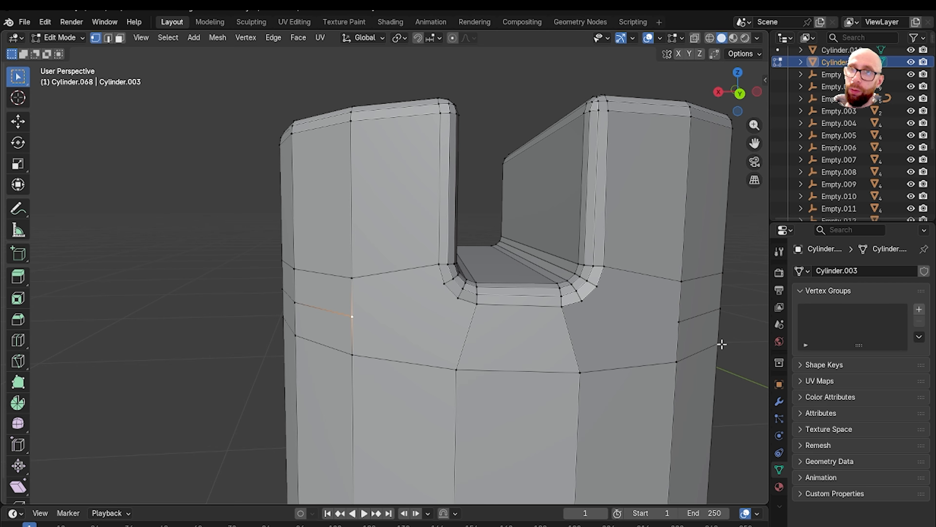
middle_click_drag(445, 356, 597, 382)
scroll(377, 394, "down", 5)
middle_click_drag(378, 394, 494, 338)
scroll(500, 366, "up", 2)
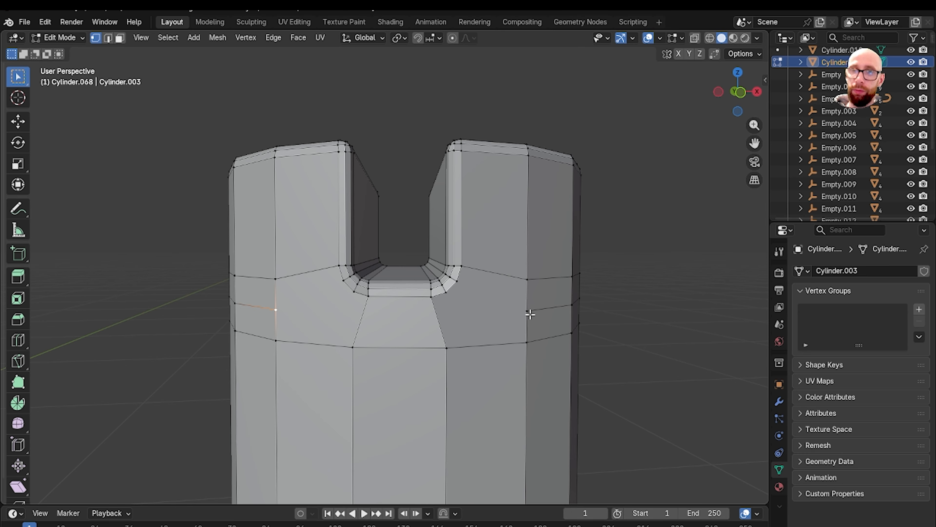
middle_click_drag(425, 368, 443, 383)
scroll(443, 383, "up", 3)
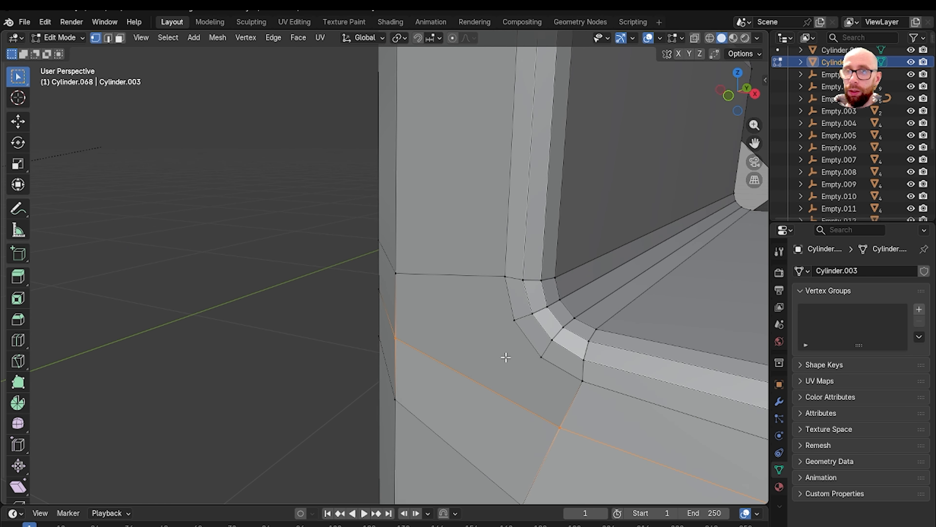
middle_click_drag(505, 357, 451, 336, "shift")
scroll(451, 336, "up", 1)
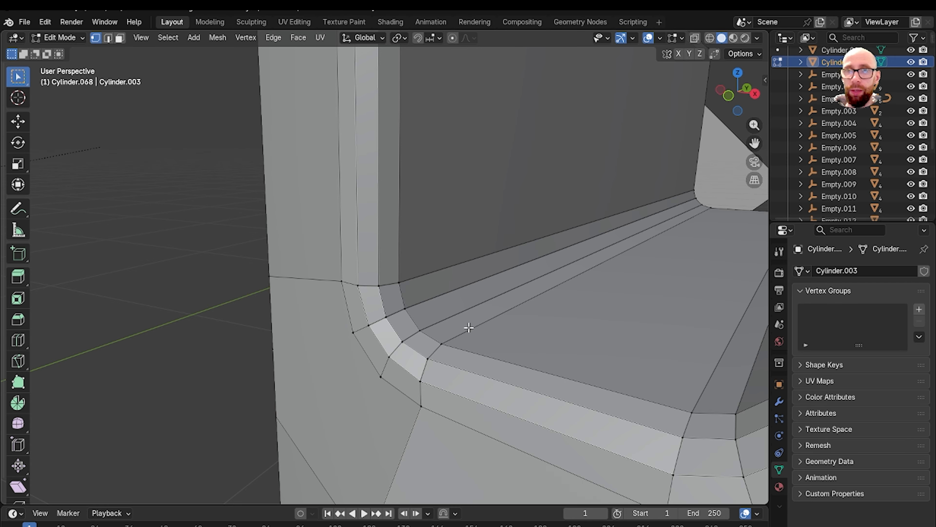
Undo the side cuts, their connection and the three-segment bevel, back to the selected sharp edges
key("ctrl+z")
key("ctrl+z")
key("ctrl+z")
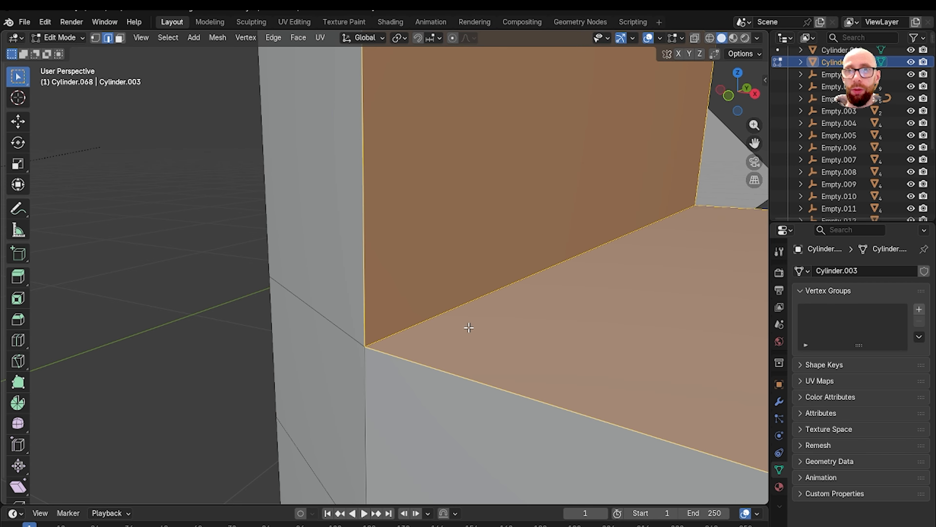
Bevel the selected slot and rim edges with 2 segments and a width of 0.3 mm
key("ctrl+b")
left_click(414, 348)
scroll(378, 375, "down", 3)
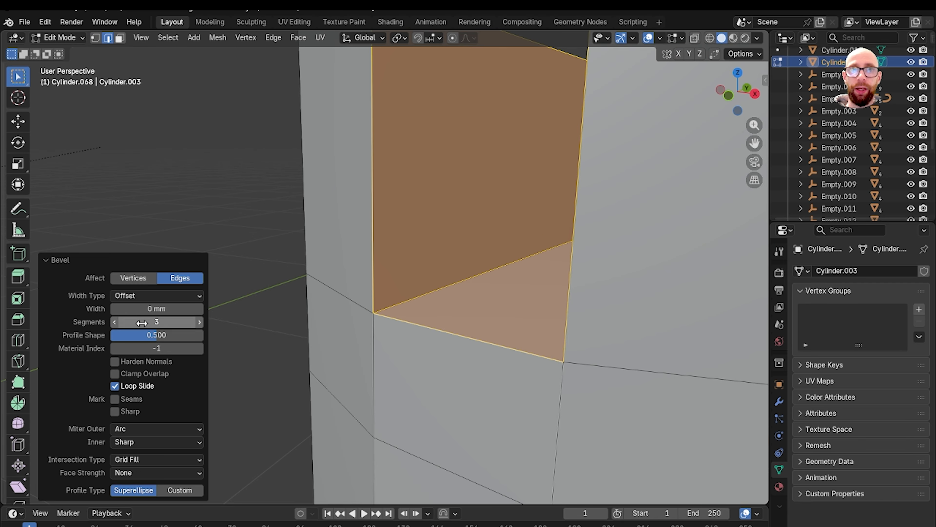
mouse_move(148, 322)
left_mouse_down()
mouse_move(162, 322)
mouse_move(151, 322)
left_mouse_up()
left_click(171, 310)
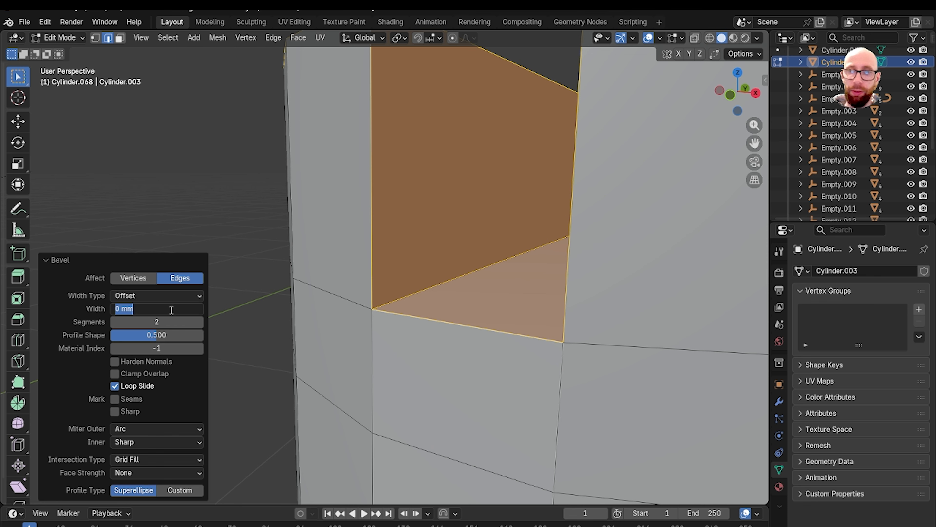
type("0.3")
key("Return")
scroll(360, 321, "down", 4)
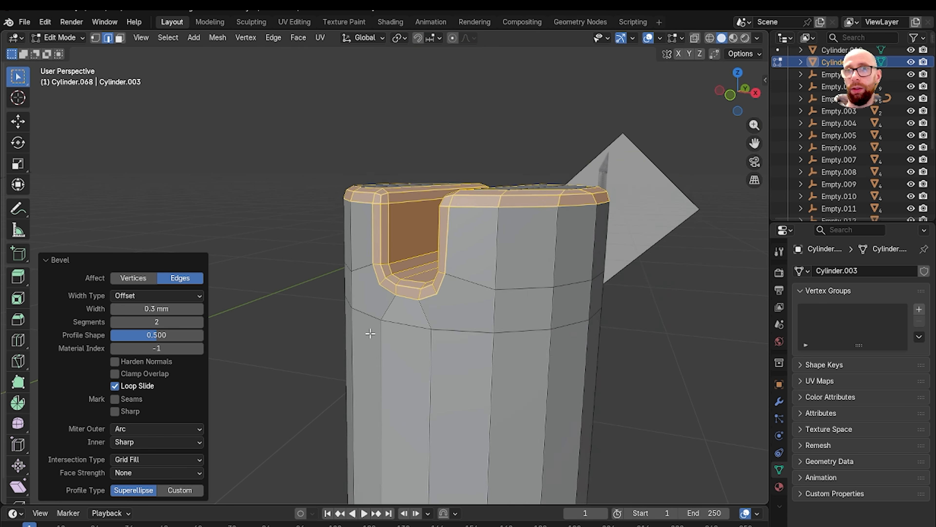
Cut a centred edge loop through the band on each side of the slot and connect their end vertices beneath it
middle_click_drag(368, 331, 385, 317)
scroll(385, 317, "up", 1)
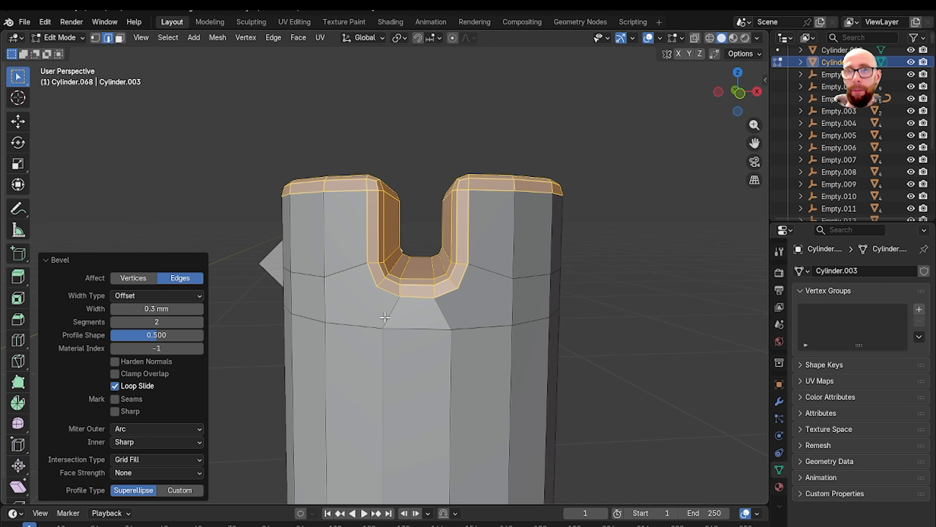
key("ctrl+r")
left_click(326, 305)
right_click(325, 306)
key("ctrl+r")
left_click(507, 308)
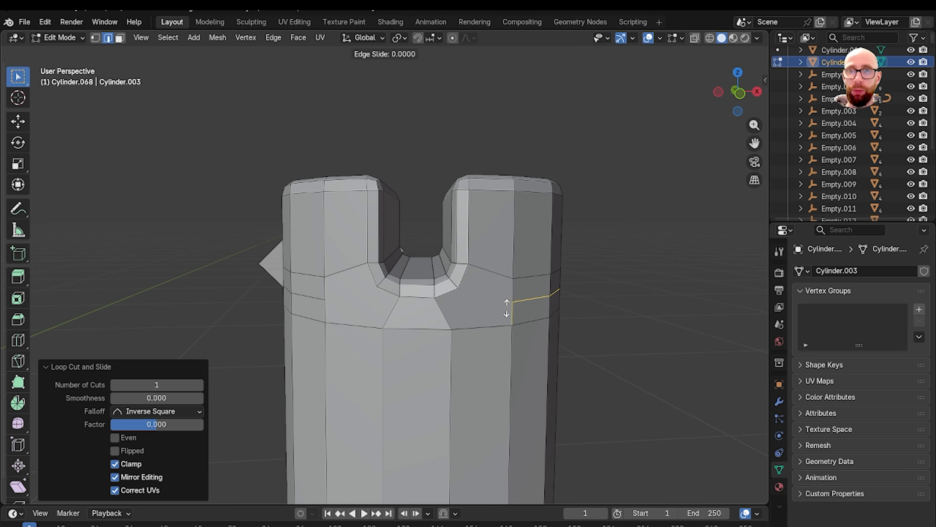
right_click(507, 308)
key("1")
left_click(511, 305, "shift")
key("j")
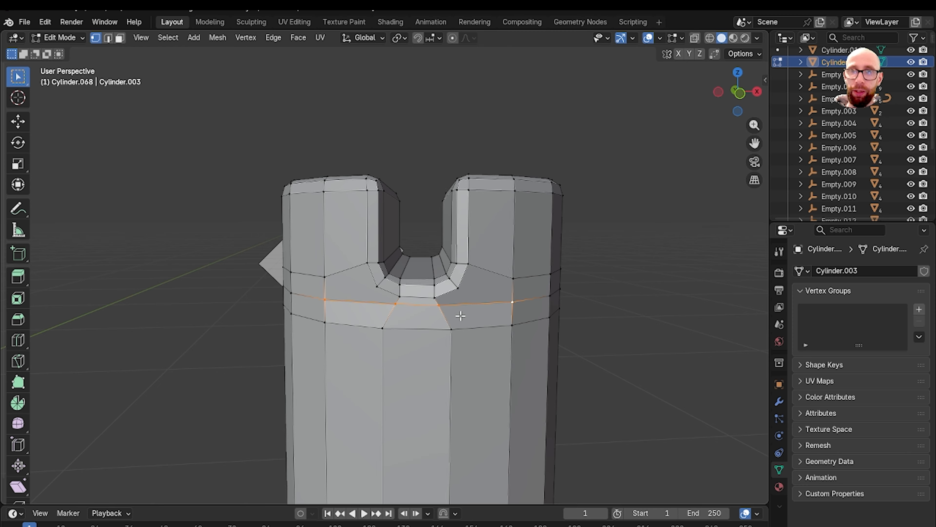
On the back of the handle, connect each side loop vertex to the slot's nearest lower corner vertex
middle_click_drag(482, 349, 340, 334)
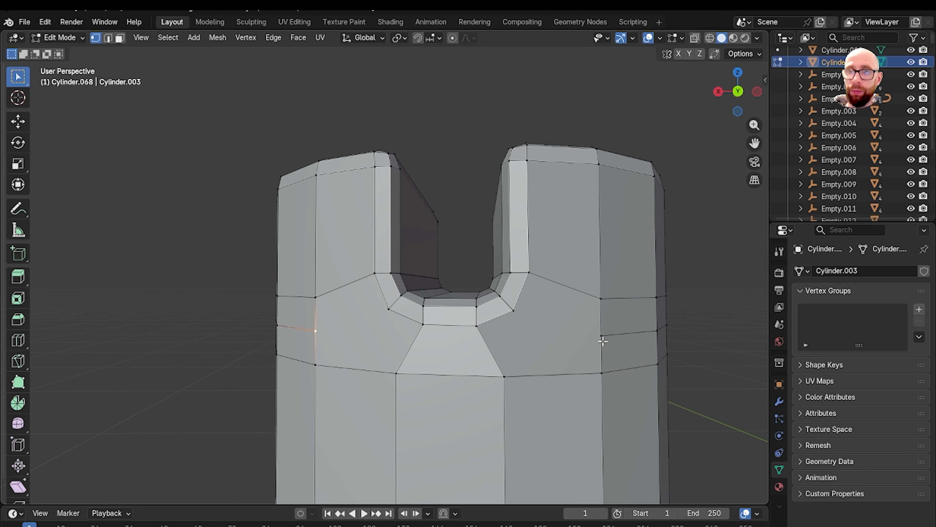
scroll(602, 340, "up", 2)
middle_click_drag(602, 340, 478, 309)
left_click(478, 309)
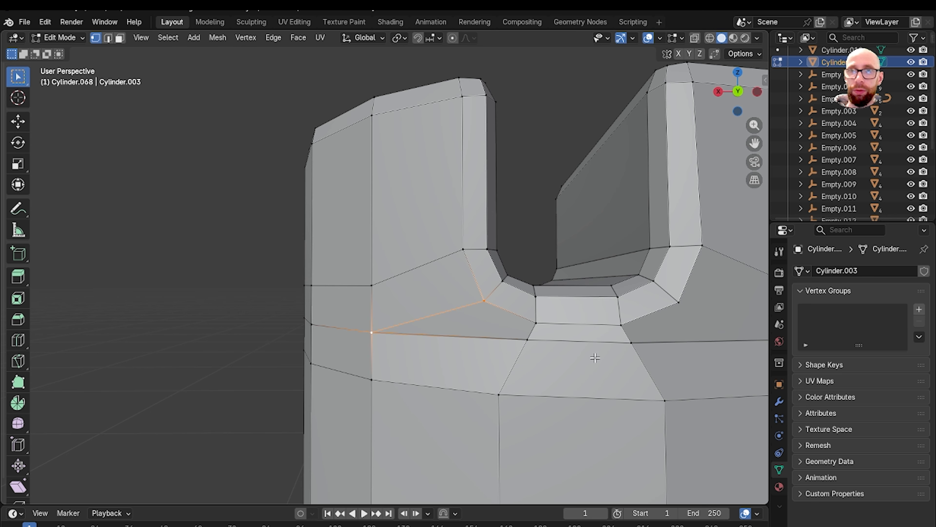
middle_click_drag(595, 358, 390, 337)
left_click(428, 294)
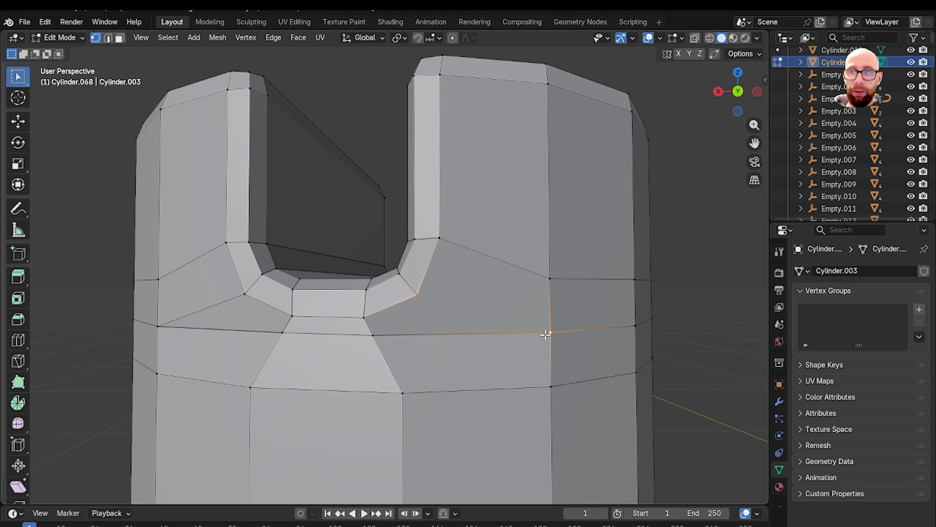
key("j")
Connect the side loop vertices to the slot's lower corner vertices on the front of the handle and finish mesh editing
scroll(521, 330, "down", 3)
middle_click_drag(520, 332, 401, 271)
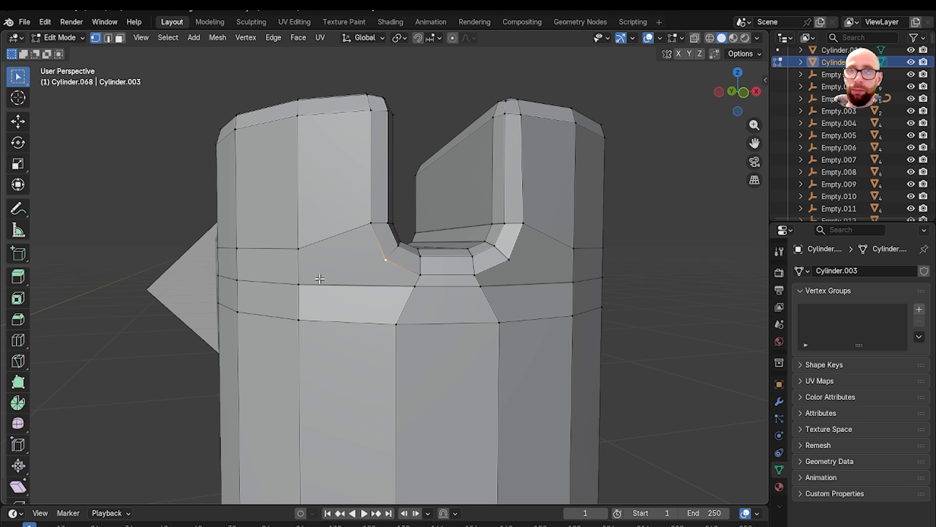
middle_click_drag(482, 316, 402, 299, "shift")
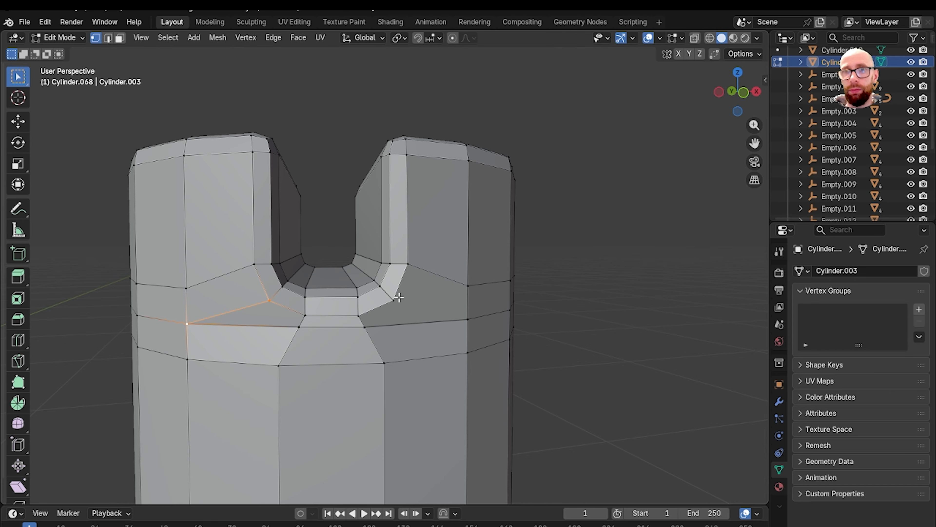
left_click(398, 299)
key("j")
scroll(457, 331, "down", 3)
key("Tab")
scroll(438, 347, "down", 3)
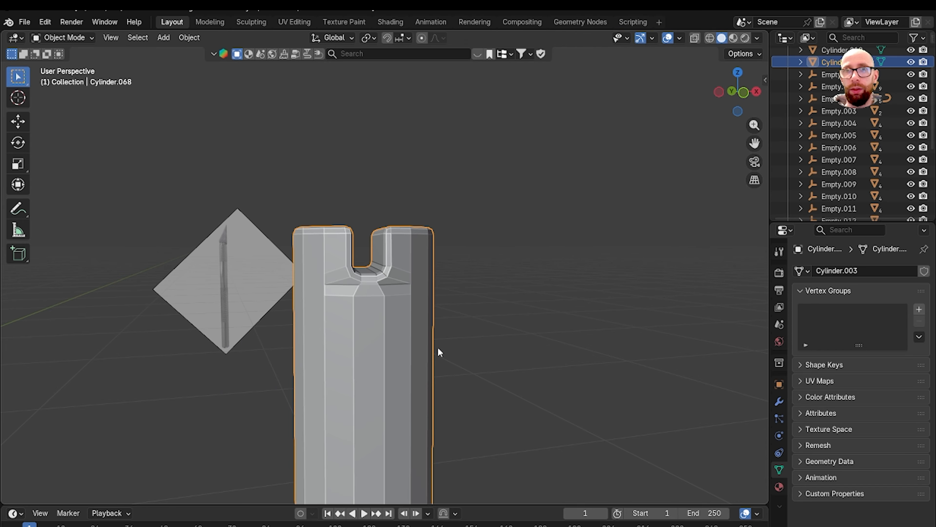
Add a Subdivision Surface modifier to the handle and shade it smooth
middle_click_drag(438, 347, 397, 361)
left_click(779, 401)
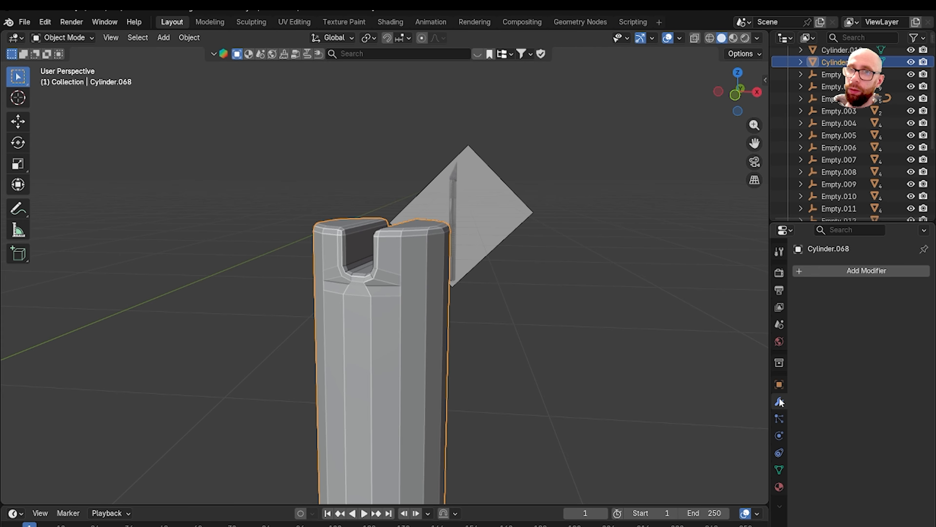
left_click(833, 272)
mouse_move(811, 303)
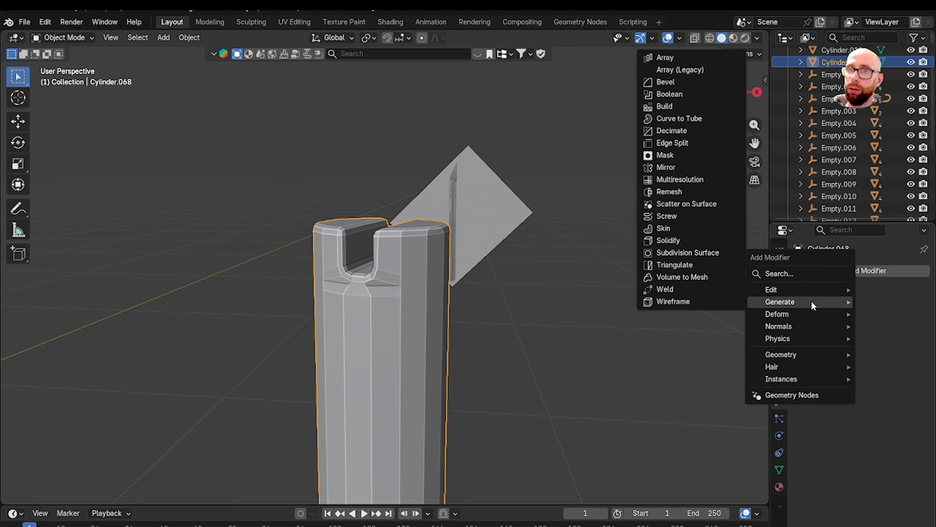
left_click(721, 254)
right_click(412, 322)
left_click(404, 307)
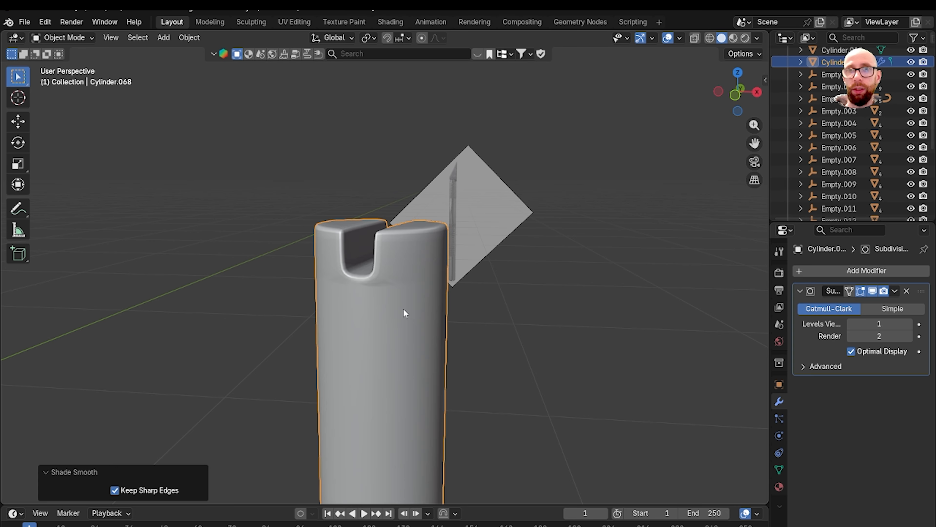
Examine the smoothed handle and compare its slotted end with the craft knife reference image in front view
scroll(405, 318, "up", 4)
mouse_move(410, 326)
middle_mouse_down()
mouse_move(400, 286)
mouse_move(335, 308)
mouse_move(485, 341)
mouse_move(449, 352)
mouse_move(585, 349)
mouse_move(496, 342)
middle_mouse_up()
scroll(496, 339, "down", 5)
middle_click_drag(548, 369, 711, 407, "shift")
scroll(479, 337, "up", 4)
middle_click_drag(663, 322, 538, 318, "shift")
middle_click_drag(465, 344, 712, 363, "shift")
scroll(473, 321, "up", 4)
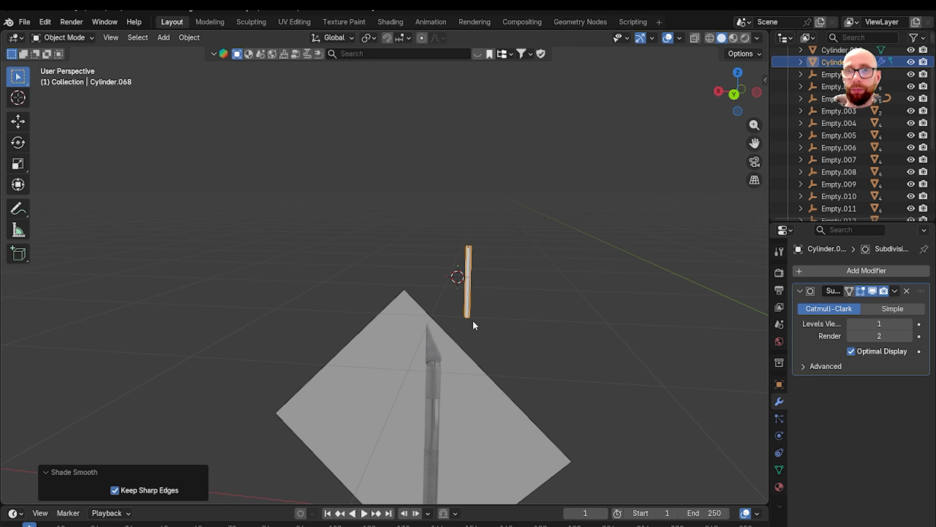
middle_click_drag(498, 382, 474, 288, "shift")
scroll(474, 288, "up", 2)
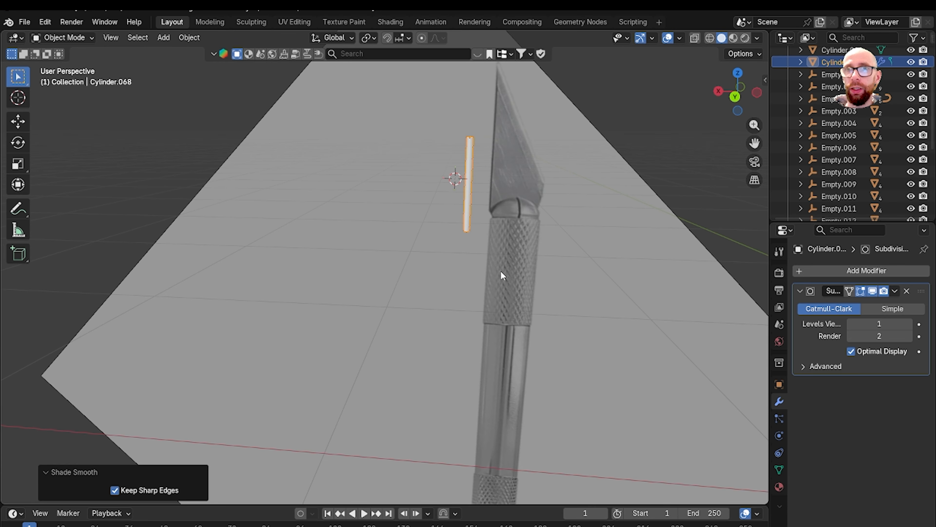
scroll(501, 272, "down", 5)
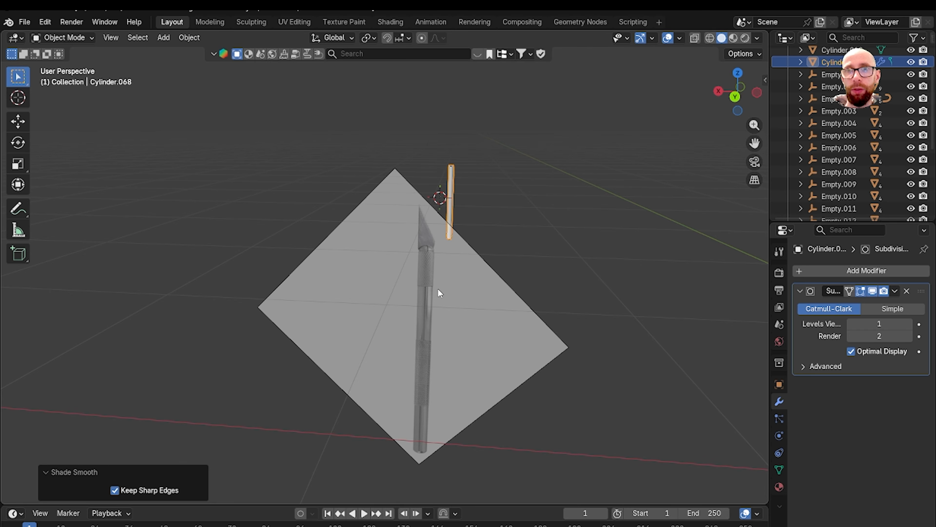
middle_click_drag(404, 316, 572, 331)
key("grave")
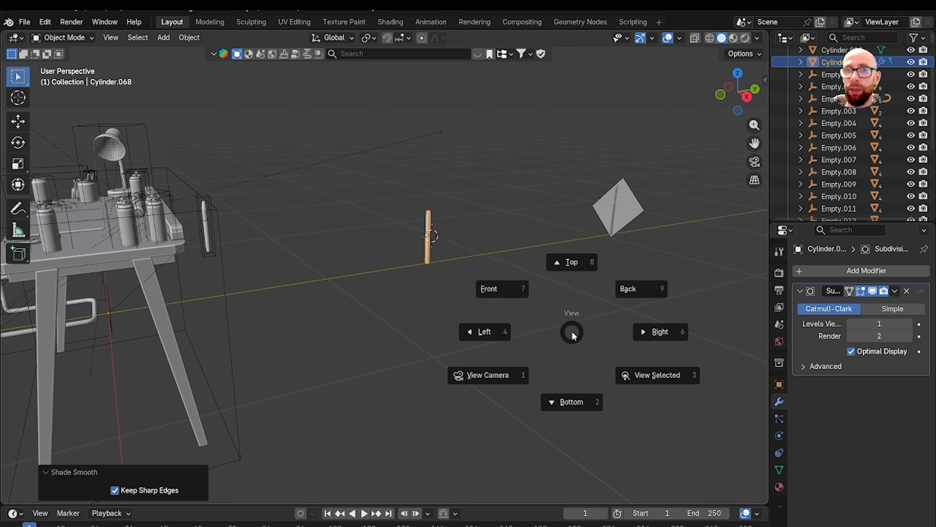
left_click(501, 288)
scroll(406, 270, "up", 4)
scroll(491, 390, "up", 5)
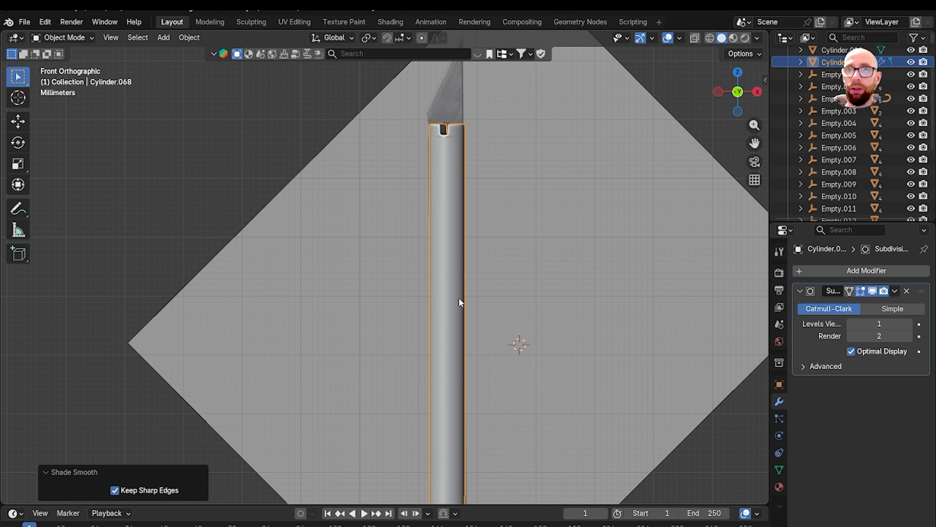
Remove the Subdivision Surface modifier from the handle and return it to flat shading
left_click(907, 291)
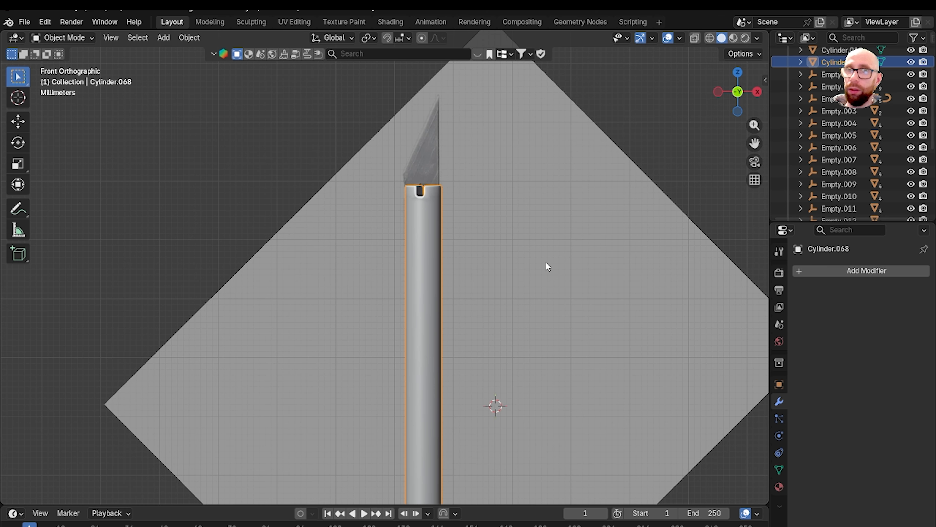
right_click(425, 246)
left_click(409, 267)
Move the left vertex beneath the front of the slot outward onto the handle's outline, about 0.04 mm in X and -0.1 mm in Y
key("Tab")
scroll(409, 332, "up", 6)
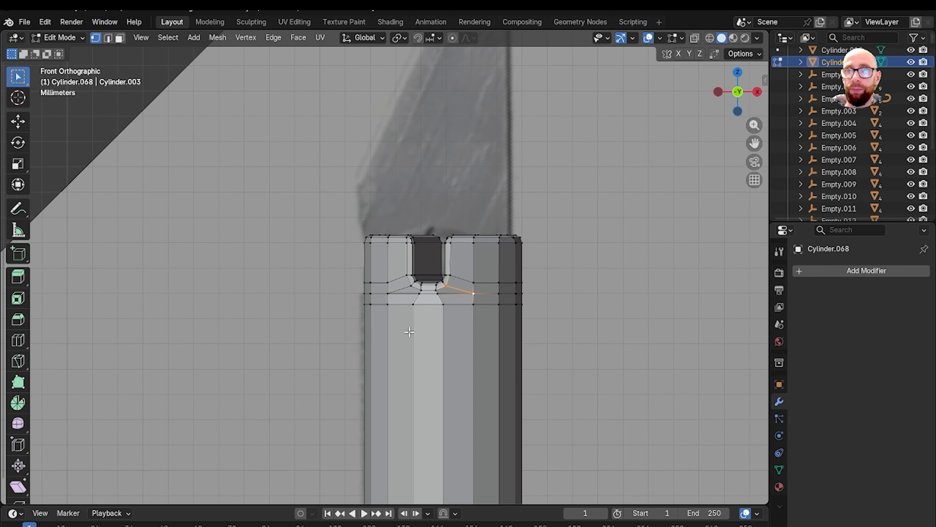
scroll(409, 332, "up", 2)
mouse_move(409, 332)
middle_mouse_down()
mouse_move(315, 330)
mouse_move(428, 332)
middle_mouse_up()
left_click(456, 304, "shift")
key("grave")
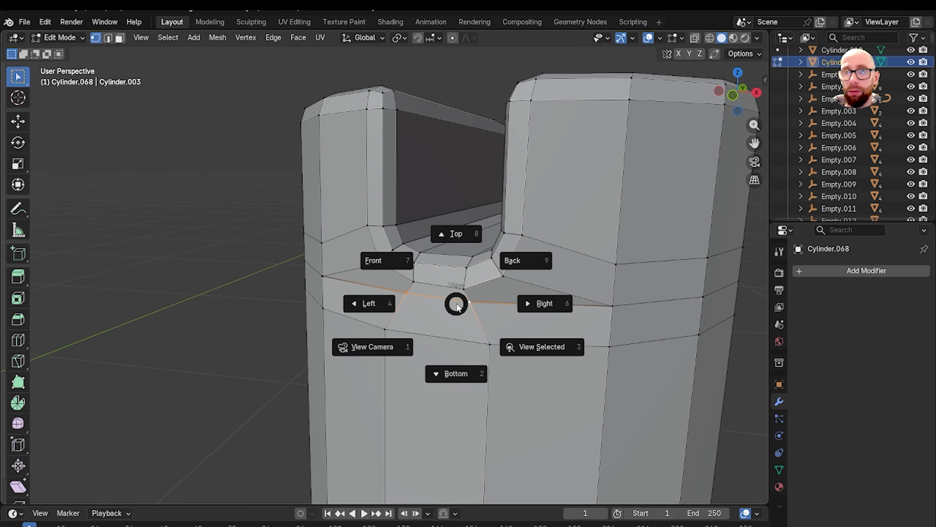
left_click(458, 285)
key("shift+z")
scroll(443, 297, "up", 3)
scroll(443, 298, "up", 3)
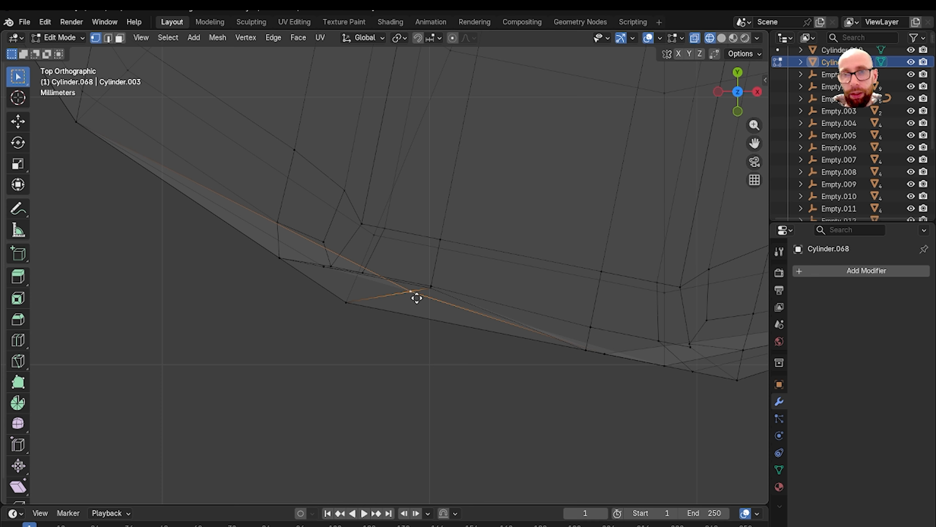
key("g")
left_click(426, 324)
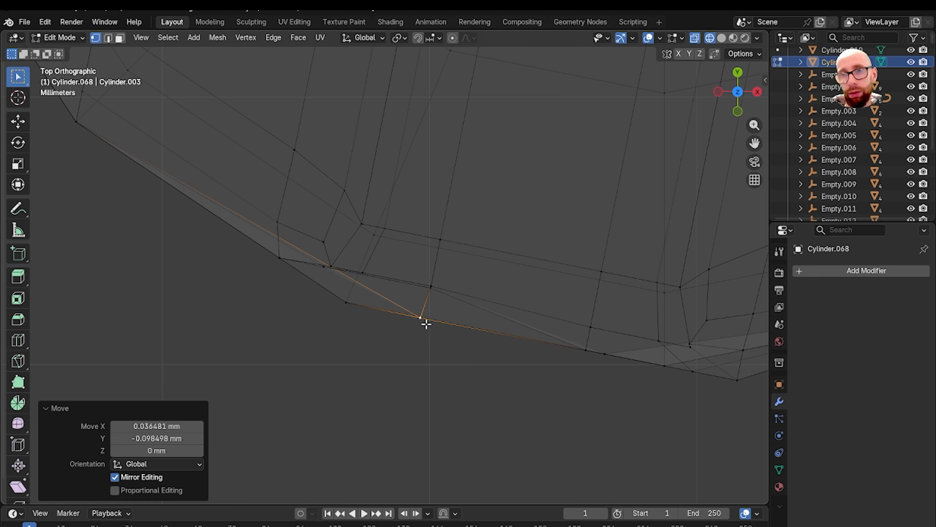
key("shift+z")
middle_click_drag(558, 400, 441, 356)
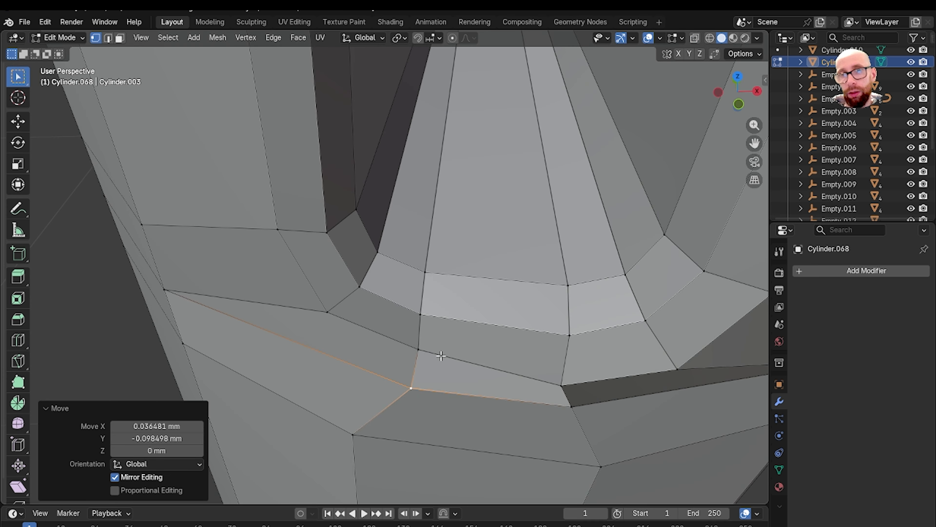
Try to move the slot rim vertex just above it outward by about 0.11 mm in top view
key("grave")
left_click(428, 320)
key("shift+z")
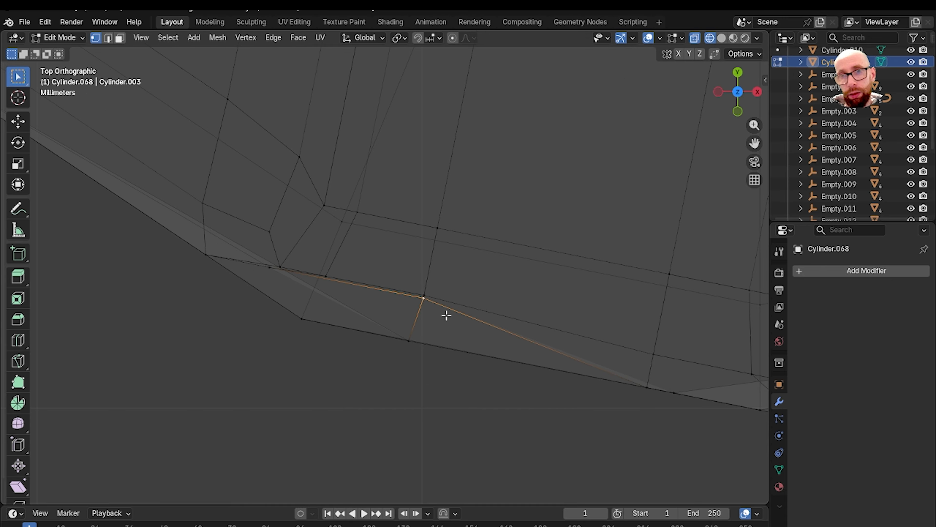
key("g")
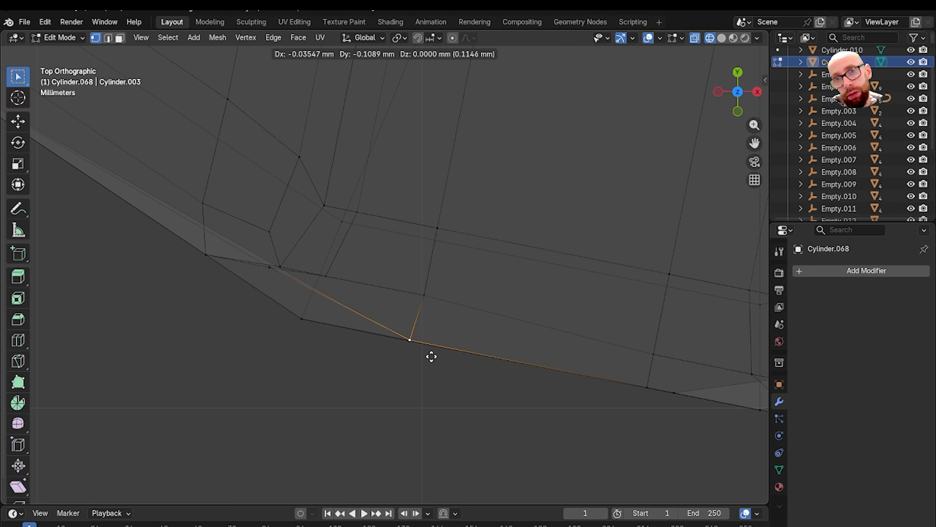
left_click(431, 357)
key("shift+z")
mouse_move(441, 369)
middle_mouse_down()
mouse_move(483, 335)
mouse_move(416, 271)
mouse_move(433, 341)
mouse_move(515, 398)
middle_mouse_up()
Adjust the left vertex beneath the front of the slot along the handle's outline in top view and check the surface shading
key("grave")
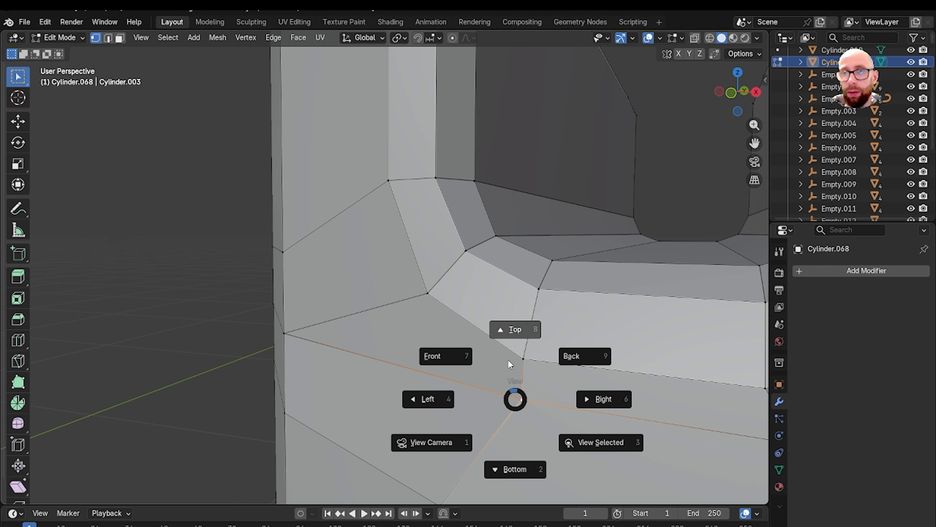
left_click(516, 332)
key("shift+z")
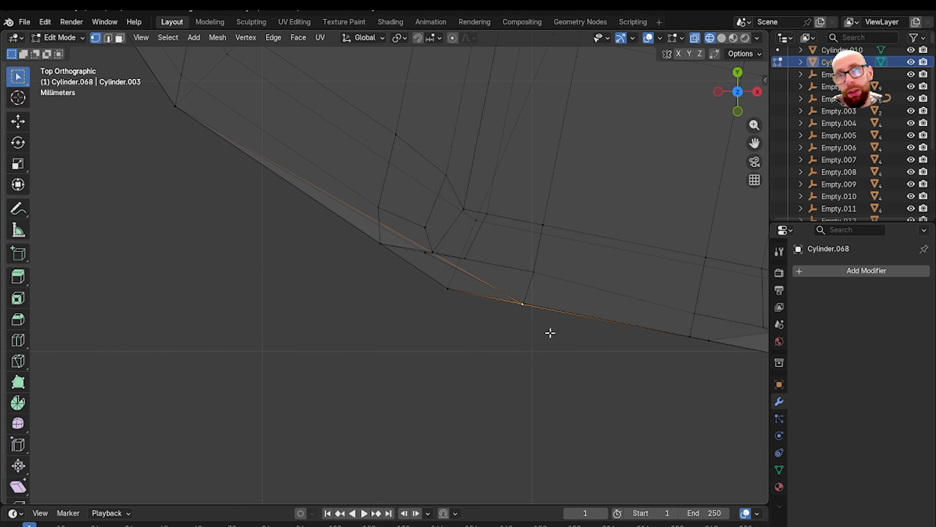
key("g")
left_click(550, 333)
key("Tab")
key("shift+z")
mouse_move(550, 333)
middle_mouse_down()
mouse_move(600, 381)
mouse_move(540, 313)
mouse_move(547, 293)
middle_mouse_up()
key("Tab")
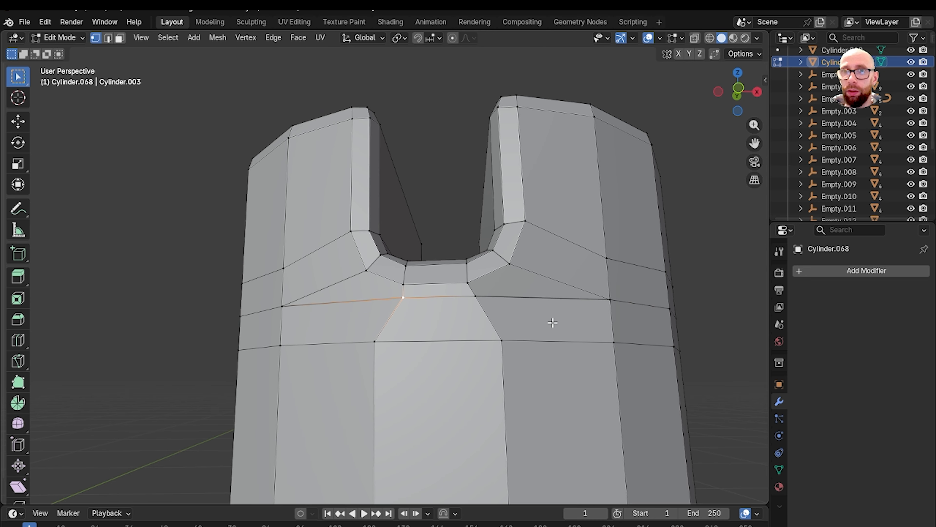
key("Tab")
mouse_move(554, 360)
middle_mouse_down()
mouse_move(558, 420)
mouse_move(575, 380)
mouse_move(568, 353)
middle_mouse_up()
key("Tab")
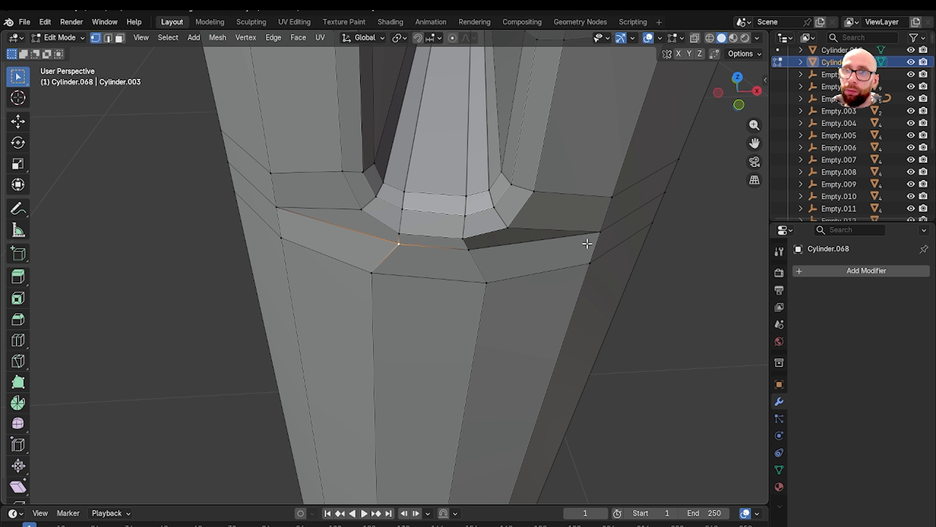
Move the matching vertex beneath the back of the slot outward onto the handle's outline in top view
middle_click_drag(541, 271, 546, 299)
key("grave")
left_click(532, 297)
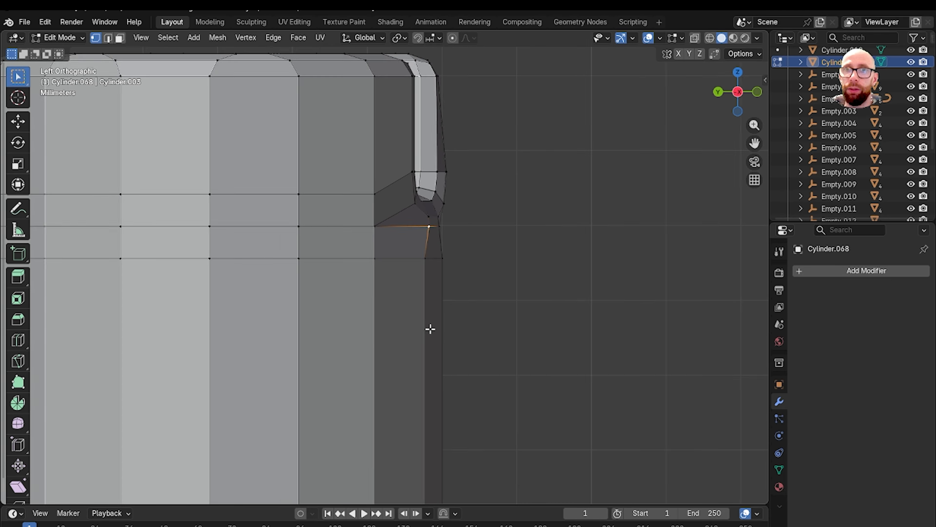
middle_click_drag(431, 329, 403, 328)
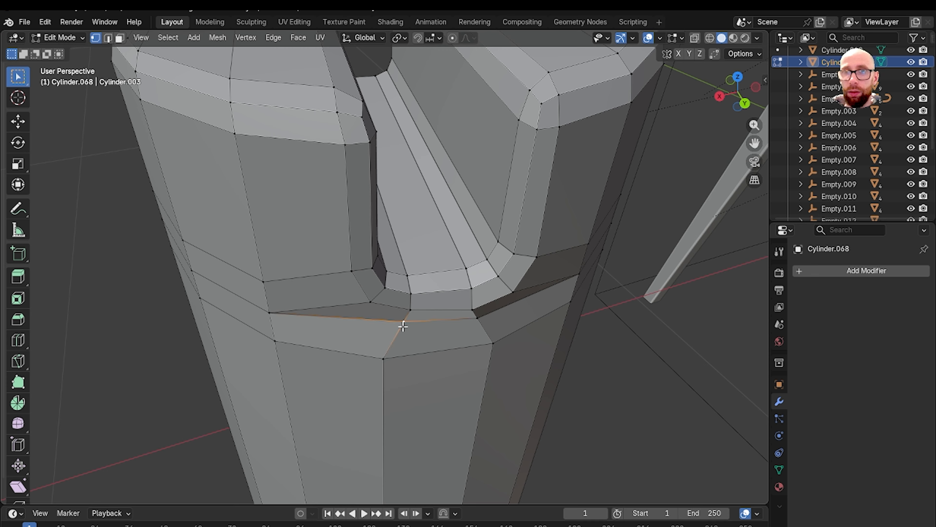
key("grave")
left_click(405, 305)
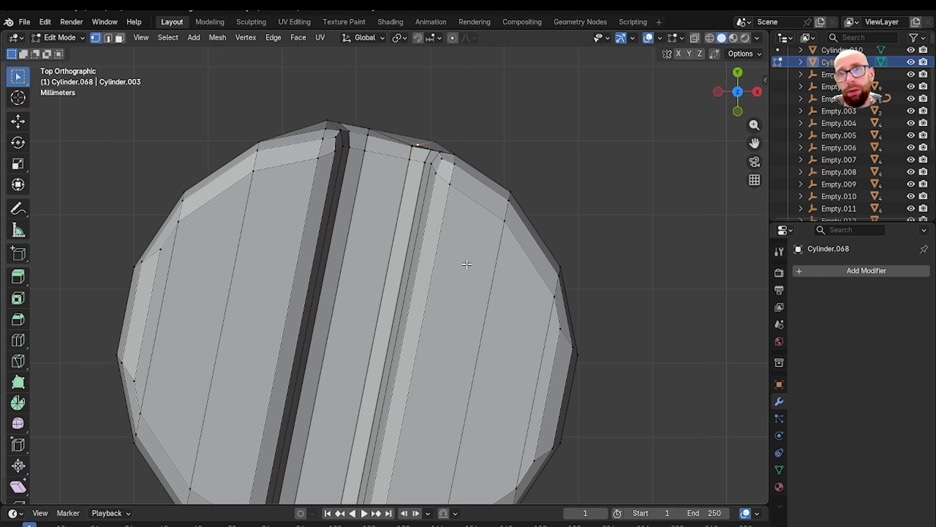
middle_click_drag(467, 264, 458, 394, "shift")
scroll(457, 394, "up", 4)
key("shift+z")
middle_click_drag(456, 353, 401, 400, "shift")
scroll(409, 397, "up", 4)
key("g")
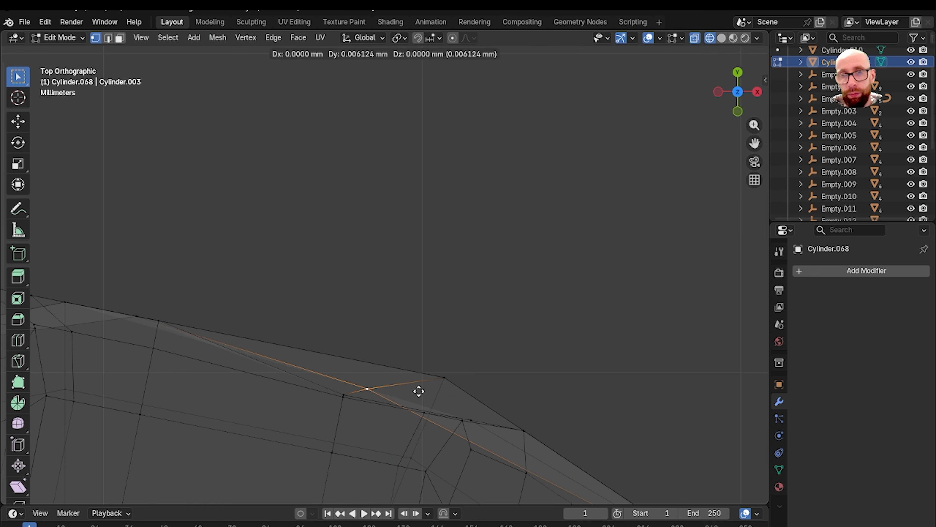
left_click(492, 382)
key("shift+z")
Nudge the vertex beneath the back of the slot outward by about 0.06 mm in Y
scroll(510, 368, "down", 4)
mouse_move(510, 368)
middle_mouse_down()
mouse_move(322, 295)
mouse_move(477, 344)
mouse_move(458, 273)
mouse_move(477, 226)
mouse_move(479, 333)
mouse_move(489, 320)
middle_mouse_up()
key("grave")
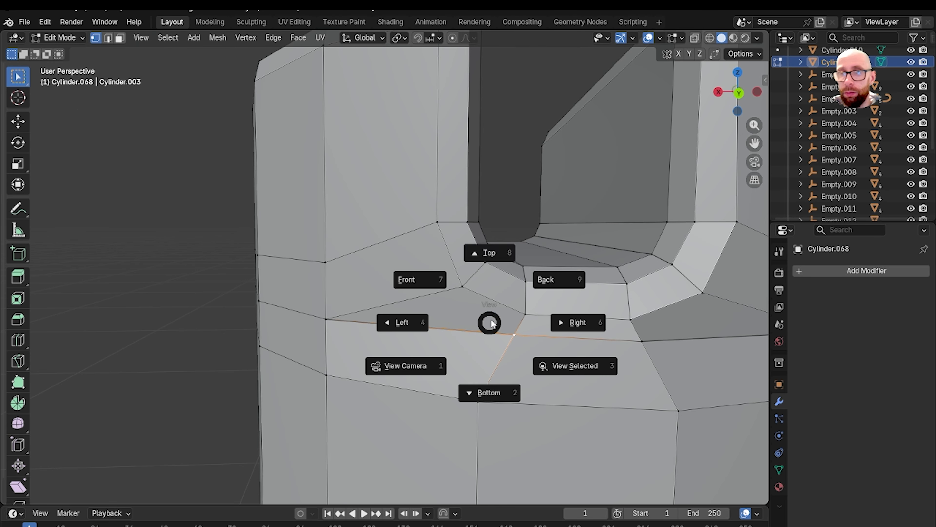
left_click(490, 284)
key("g")
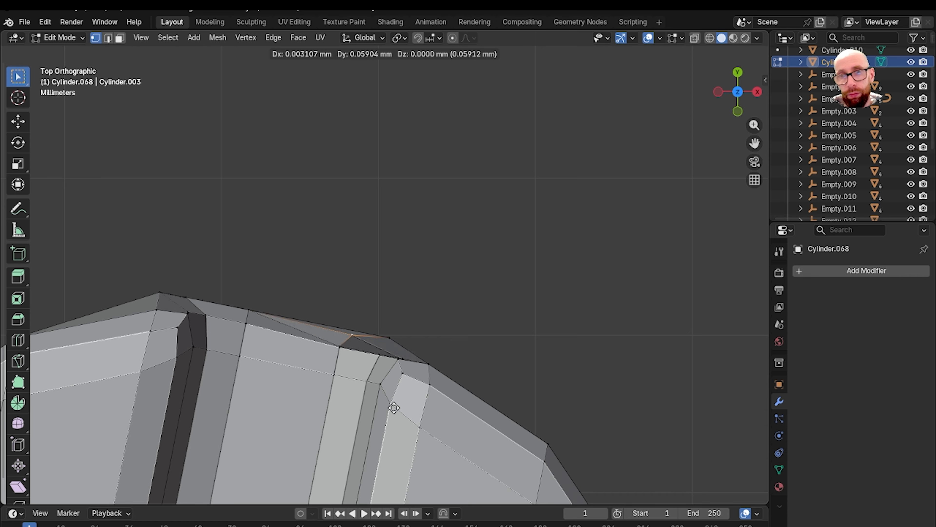
left_click(396, 406)
mouse_move(477, 373)
middle_mouse_down()
mouse_move(418, 350)
mouse_move(531, 352)
mouse_move(462, 378)
mouse_move(441, 322)
mouse_move(477, 287)
mouse_move(537, 330)
mouse_move(463, 364)
middle_mouse_up()
Leave Edit Mode and add a cube mesh while viewing the knife handle and its blade reference from the front
key("Tab")
scroll(464, 367, "down", 5)
key("grave")
left_click(407, 352)
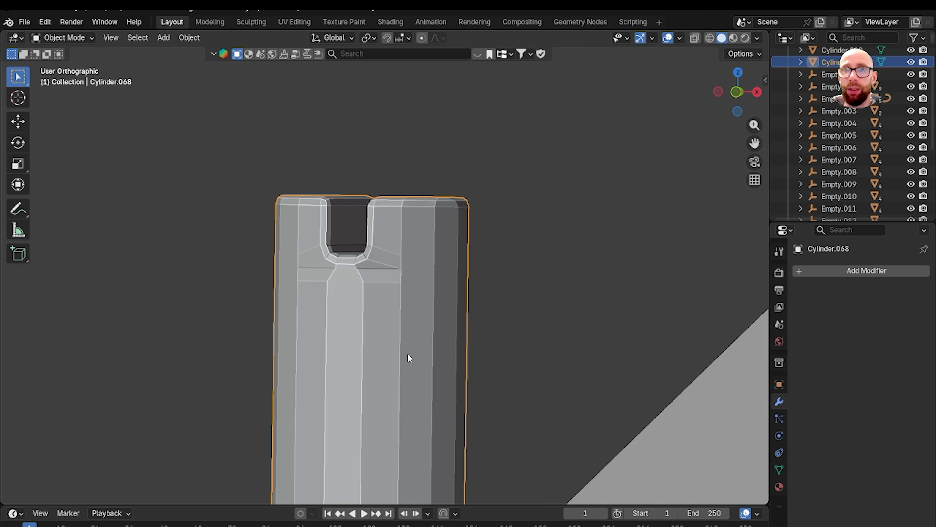
scroll(498, 384, "up", 4)
left_click(565, 319)
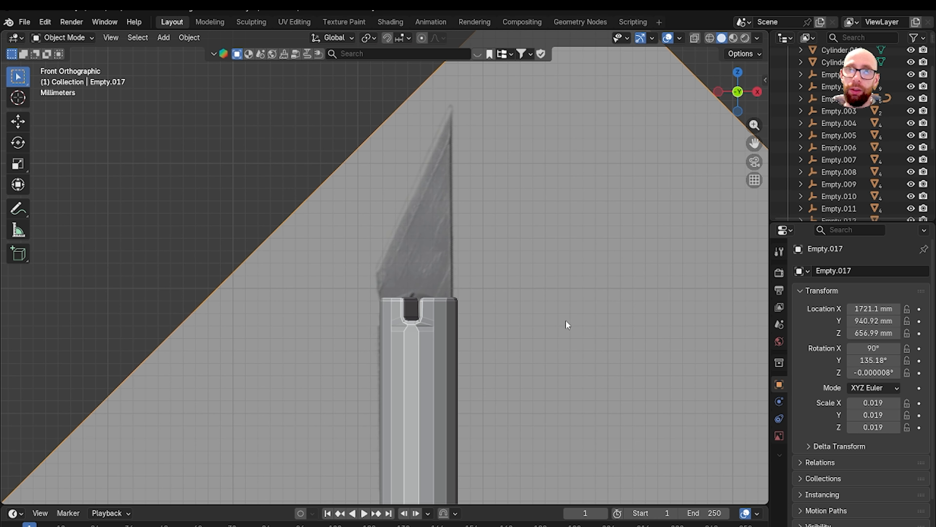
key("shift+a")
mouse_move(260, 162)
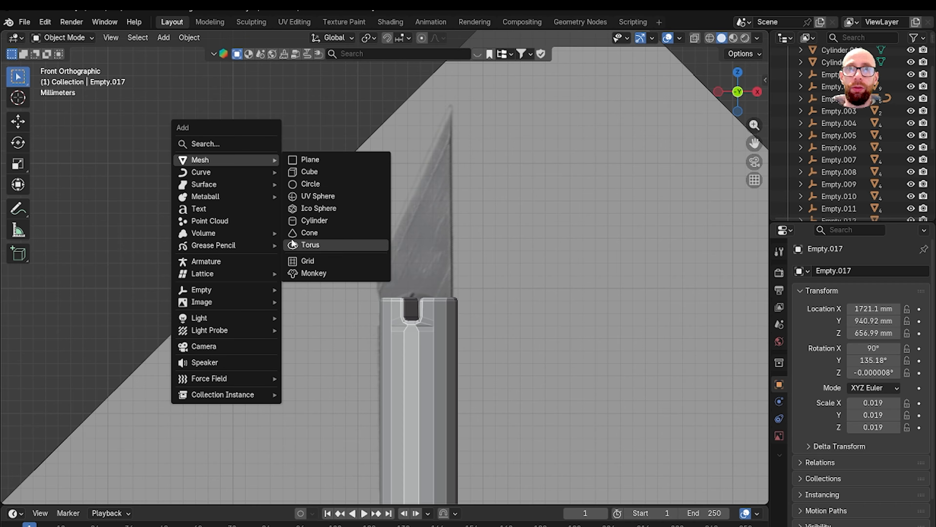
left_click(344, 175)
Switch to wireframe display and scale the new cube down in stages, starting with a factor of 0.067 and ending with 0.472
scroll(381, 276, "down", 5)
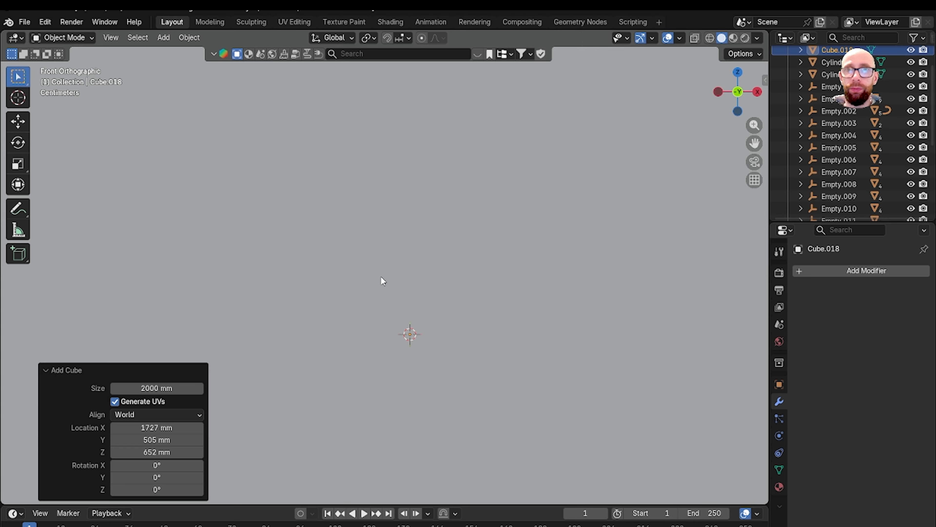
scroll(484, 366, "up", 4)
key("s")
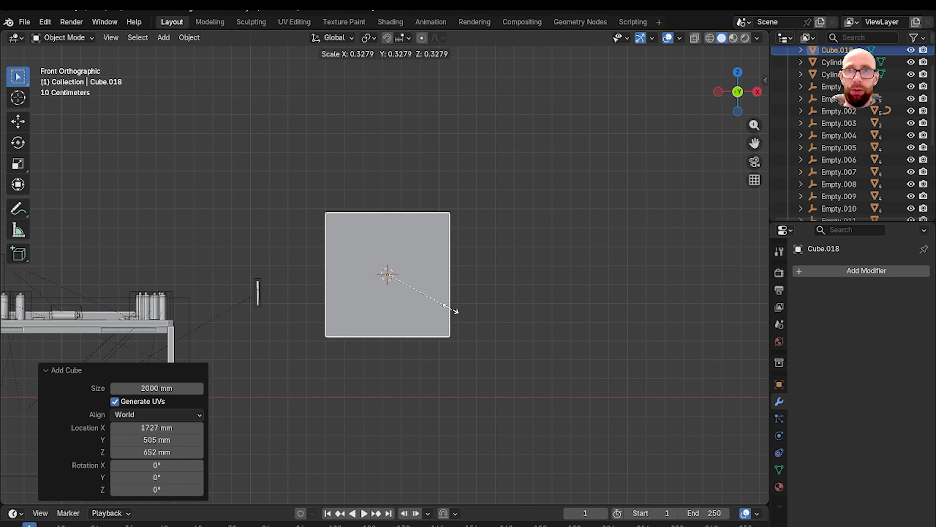
left_click(401, 282)
scroll(405, 292, "up", 6)
key("shift+z")
middle_click_drag(475, 340, 430, 301, "shift")
scroll(442, 312, "up", 3)
key("s")
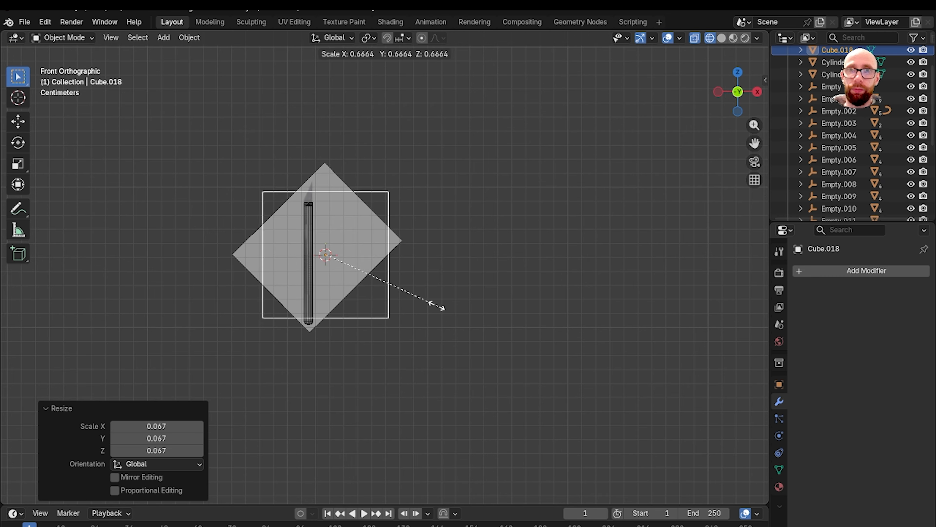
left_click(361, 266)
middle_click_drag(361, 265, 479, 337, "shift")
scroll(479, 338, "up", 2)
key("s")
left_click(476, 355)
Move the cube about -15 mm in X and 40.35 mm in Z onto the reference blade, and scale it by 0.724
key("g")
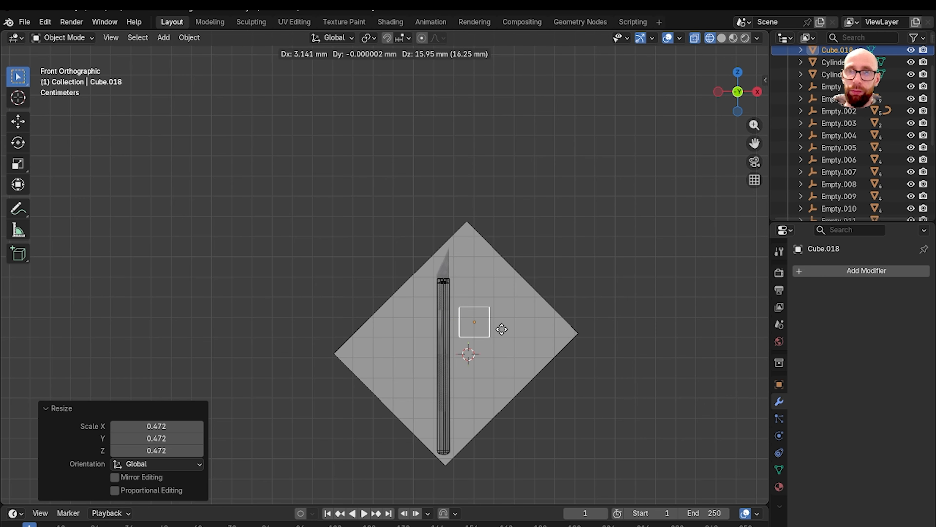
left_click(469, 290)
scroll(472, 299, "up", 5)
scroll(474, 314, "up", 4)
key("s")
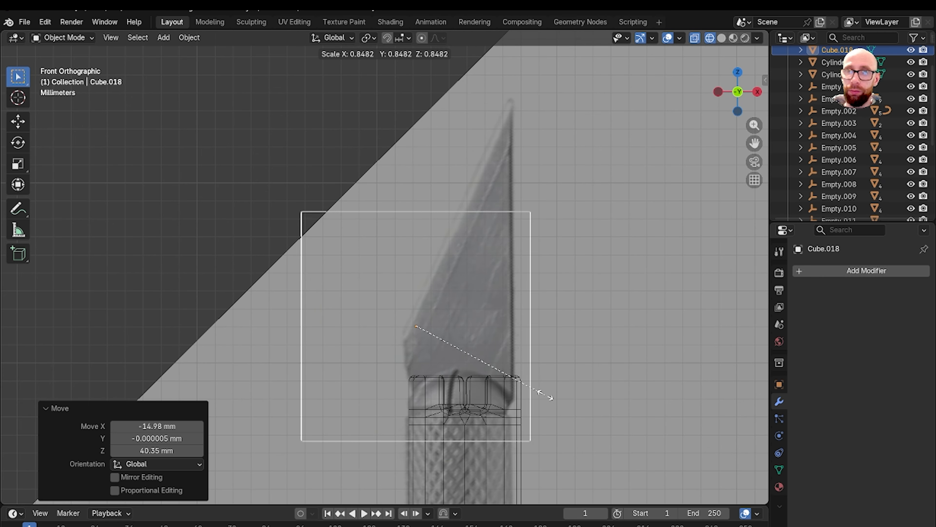
left_click(524, 379)
Return to solid shading, scale the cube down in front view to slightly less than the handle's width, and view it from the top
middle_click_drag(524, 380, 481, 324, "shift")
key("grave")
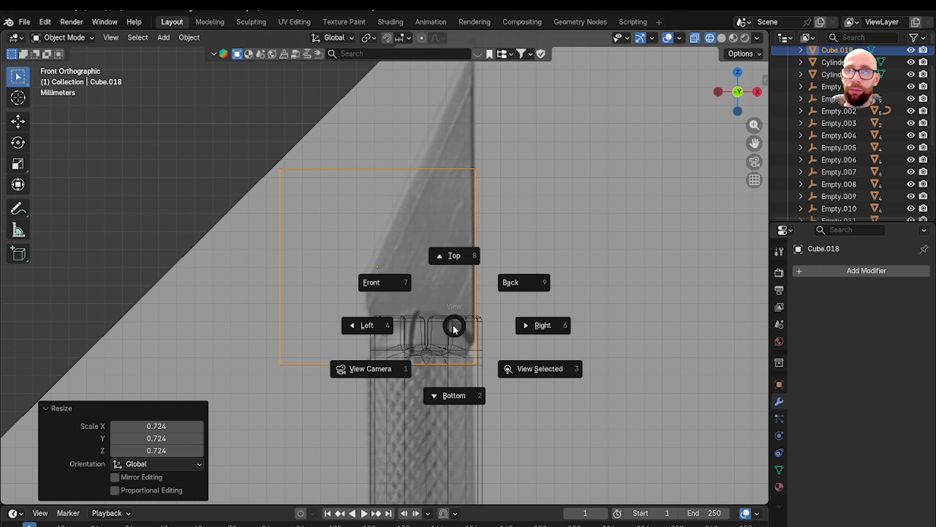
left_click(394, 324)
key("grave")
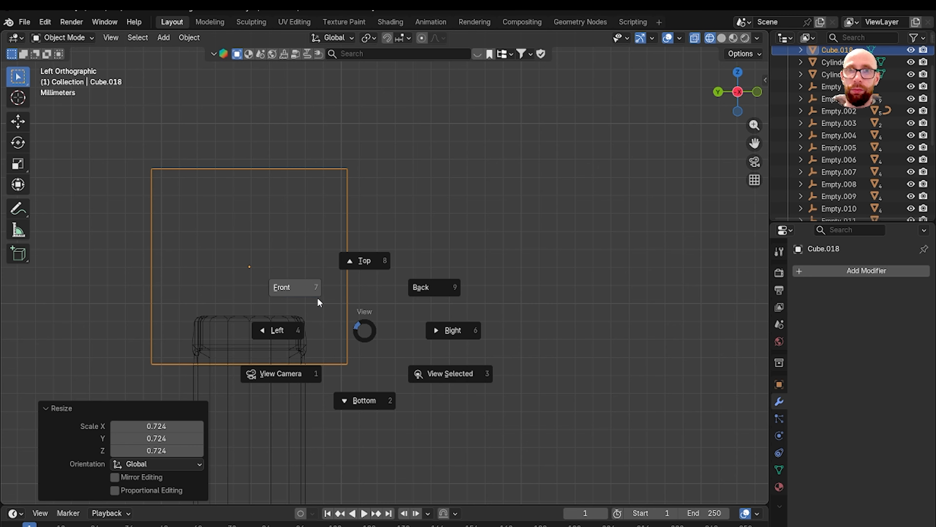
left_click(318, 297)
key("shift+z")
key("alt+z")
scroll(457, 337, "up", 2)
middle_click_drag(434, 349, 373, 302, "shift")
key("s")
left_click(377, 290)
scroll(383, 302, "up", 3)
key("grave")
left_click(479, 265)
scroll(480, 263, "down", 2)
left_click(386, 298)
scroll(374, 302, "up", 1)
Shrink the cube by 0.31, centre it over the blade slot by moving it about 2.55 mm in X, and scale it by 0.777
key("r")
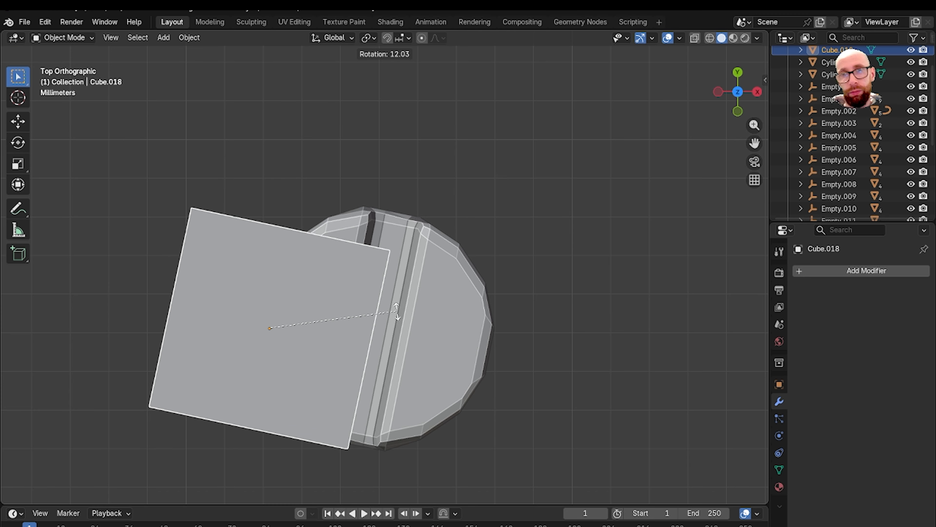
key("Escape")
key("s")
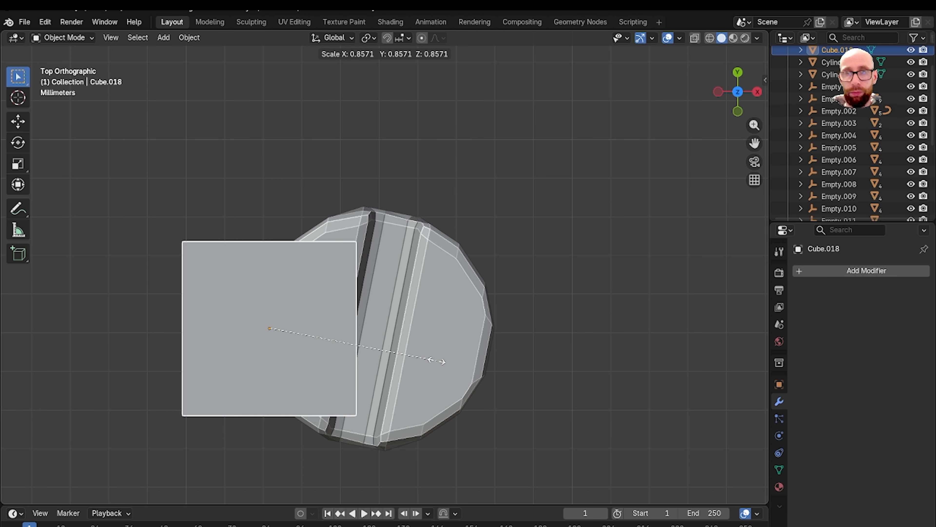
left_click(343, 337)
key("g")
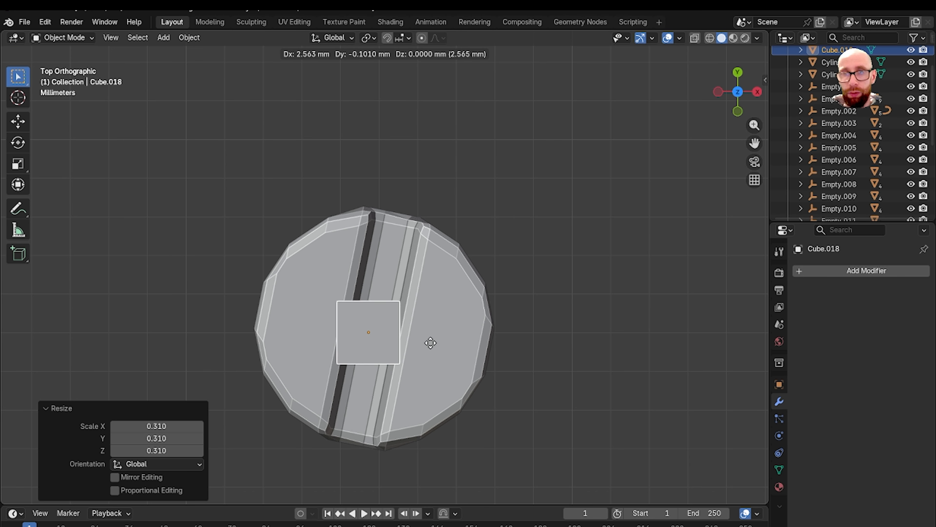
left_click(432, 340)
key("r")
key("Escape")
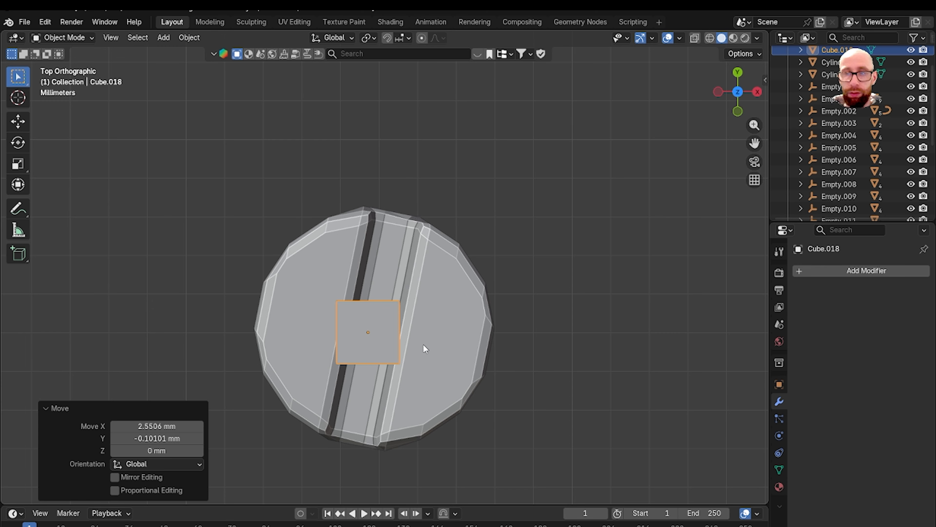
key("s")
left_click(421, 350)
Edit the cube in front wireframe view and move its left-hand vertices along X to the reference blade's left edge
key("grave")
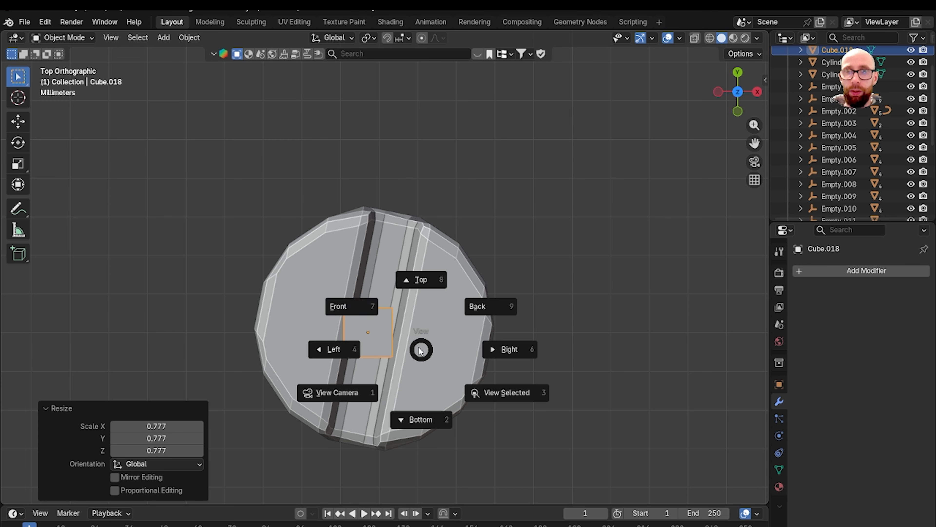
left_click(376, 316)
middle_click_drag(398, 333, 420, 417, "shift")
scroll(405, 301, "down", 2)
middle_click_drag(399, 238, 412, 304, "shift")
scroll(411, 304, "up", 3)
key("Tab")
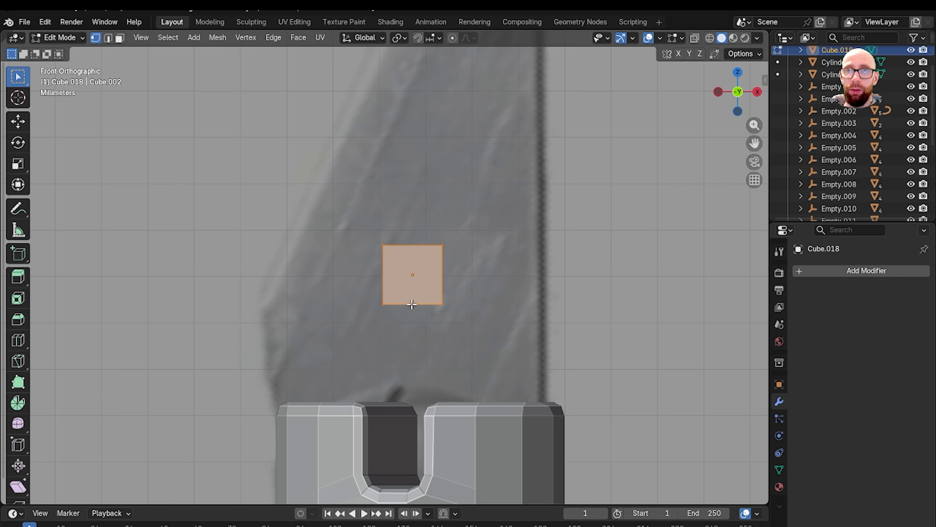
key("shift+z")
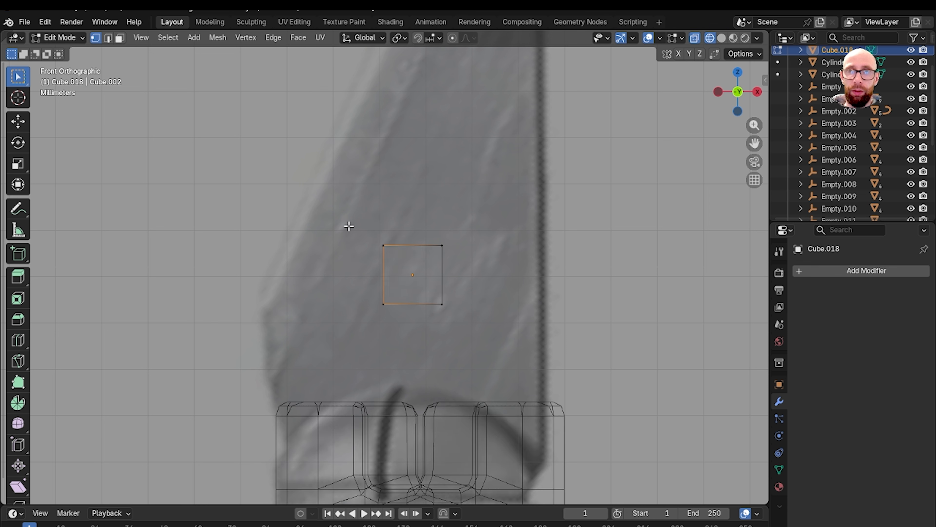
key("g")
key("x")
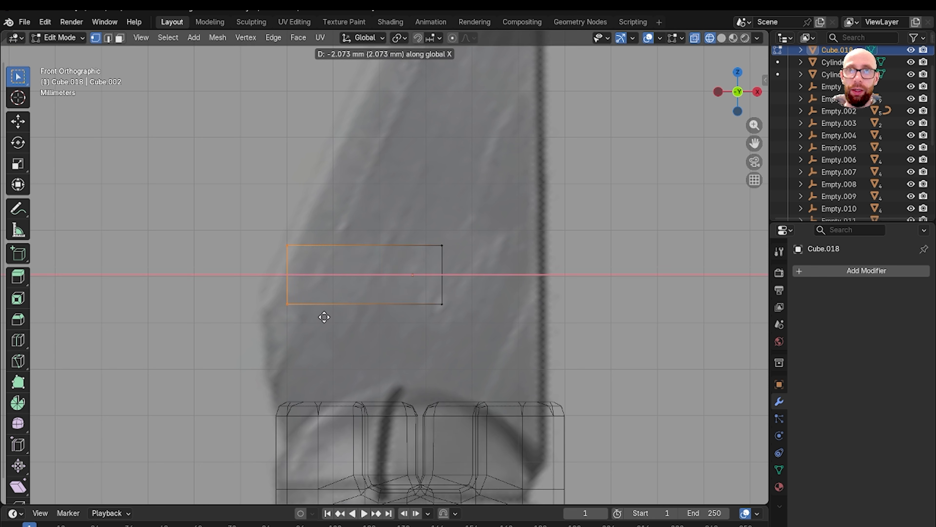
left_click(304, 321)
Move the cube's right-hand vertices about 2.07 mm in X to the straight right edge of the reference blade
left_click(447, 275)
key("g")
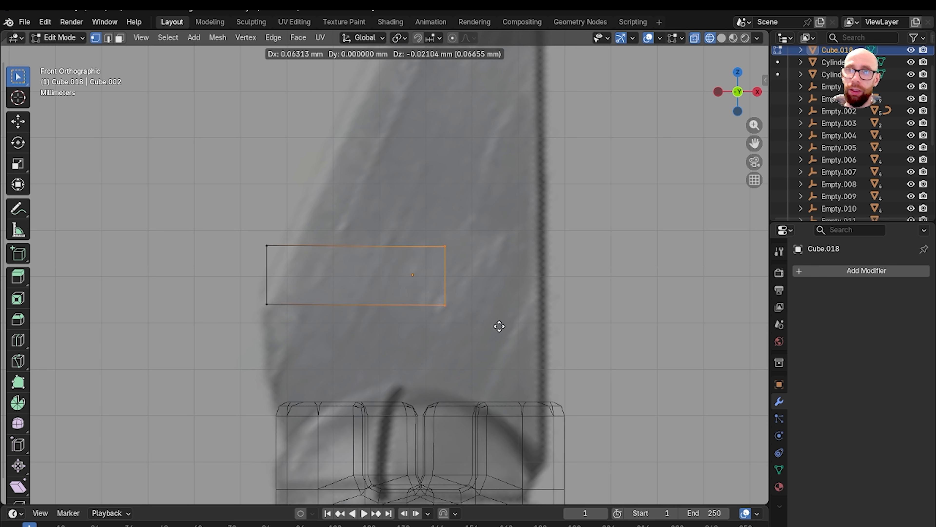
left_click(572, 328)
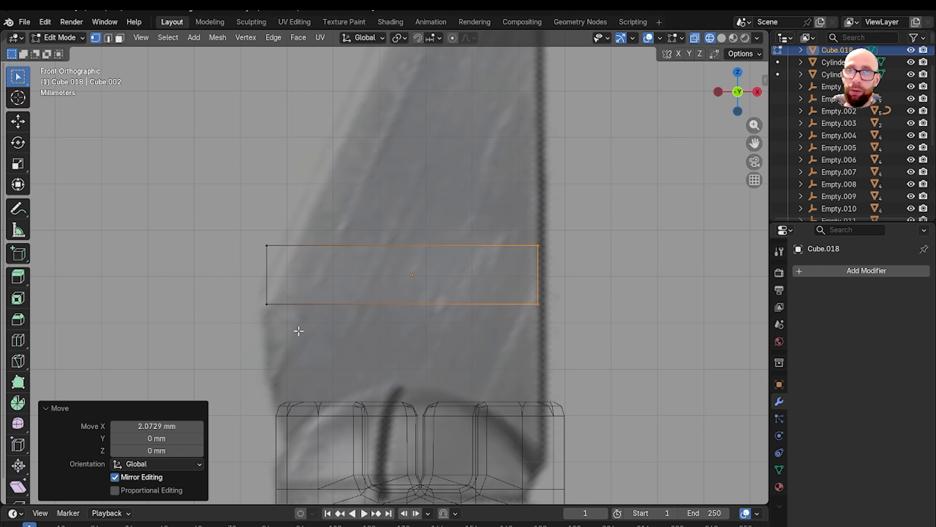
Lower the block's bottom vertices to the top of the handle and its top vertices to the corner where the blade starts tapering
left_click_drag(526, 346, 551, 326)
key("g")
key("z")
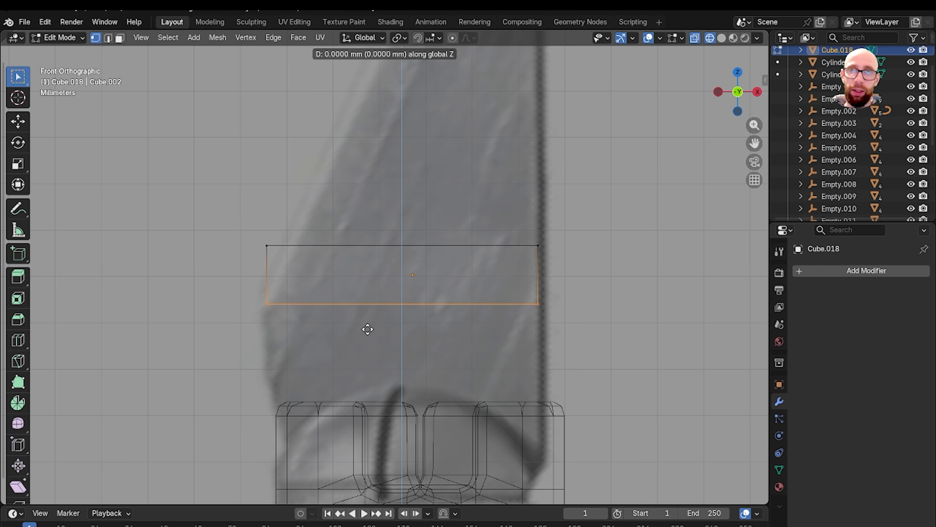
left_click(372, 422)
scroll(372, 421, "down", 3)
left_click_drag(278, 267, 509, 339)
key("g")
left_click(461, 354)
middle_click_drag(503, 322, 499, 386, "shift")
Extrude the block's top face and raise it about 13.29 mm along Z to the height of the reference blade's tip
key("e")
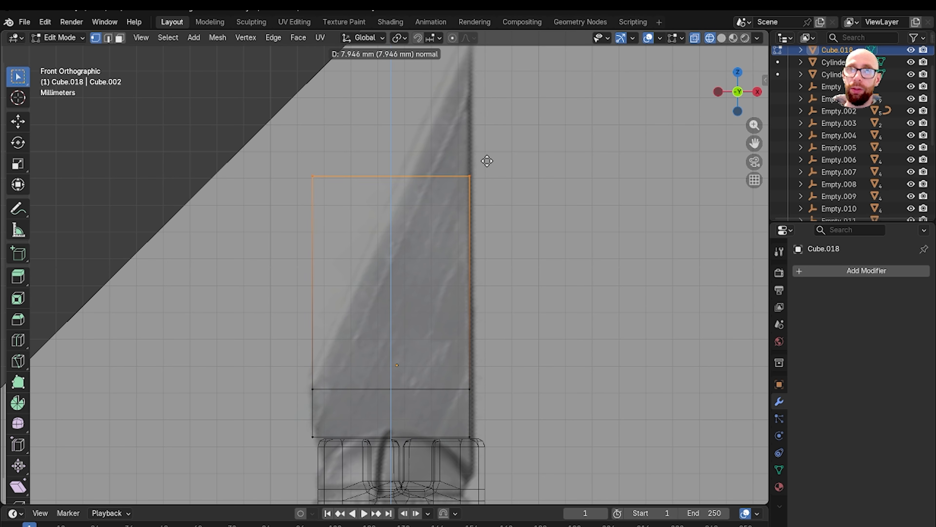
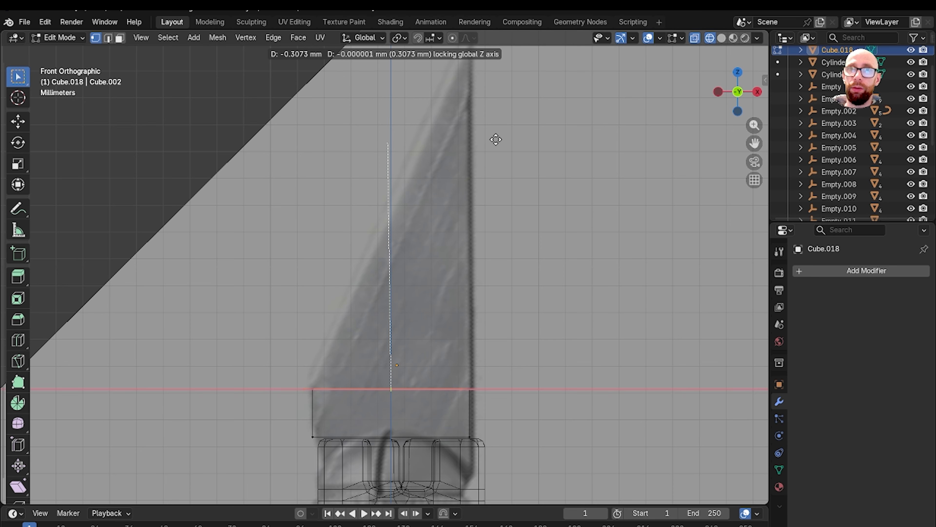
right_click(507, 117)
scroll(463, 354, "down", 3)
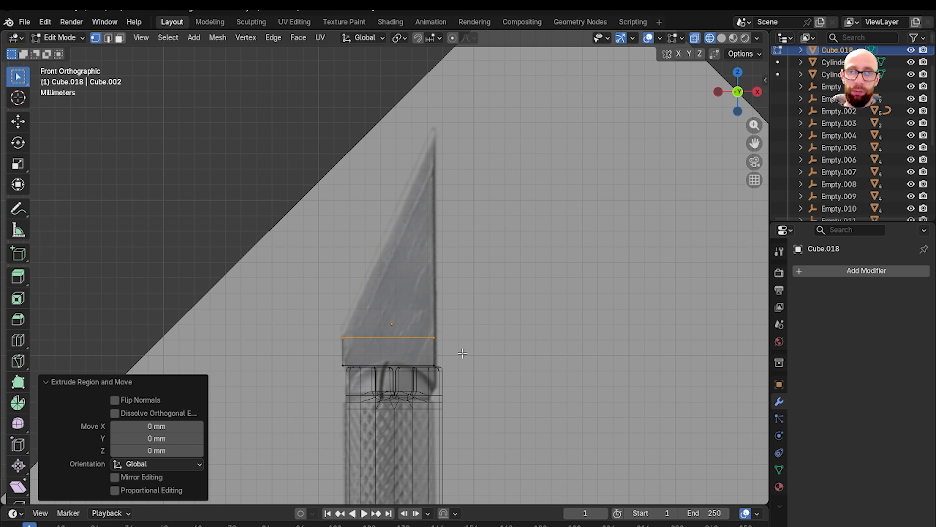
key("g")
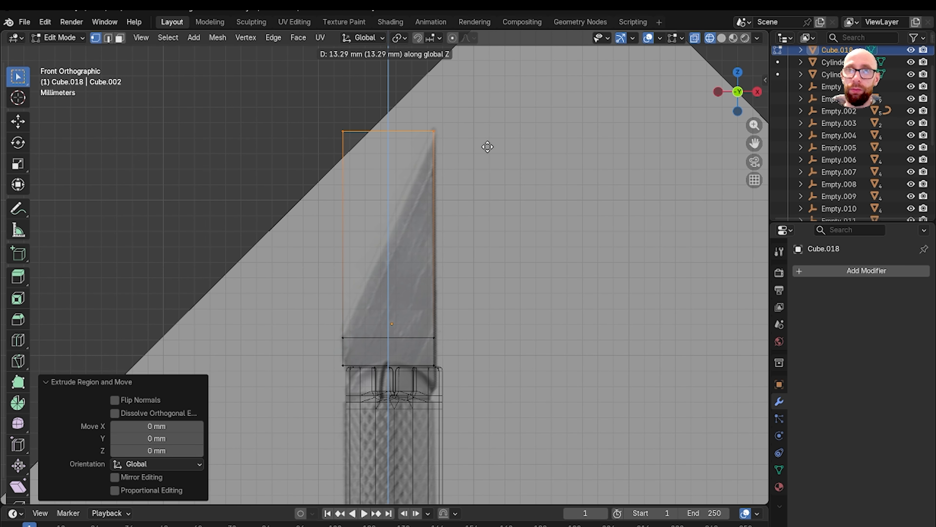
left_click(488, 145)
Move the top left vertices 5.21 mm in X and -0.6 mm in Z to taper the blade, and inspect it in solid shading
middle_click_drag(473, 175, 460, 212, "shift")
scroll(426, 170, "up", 1)
left_click_drag(271, 135, 342, 189)
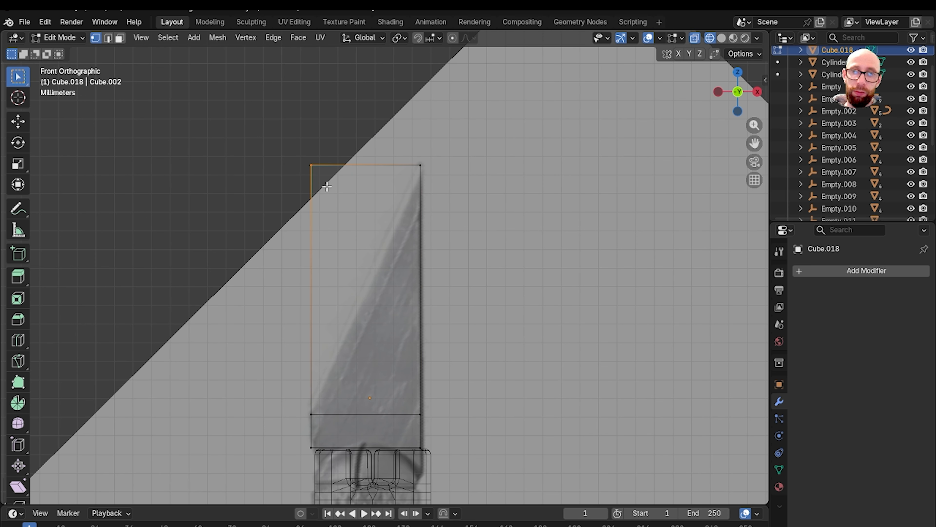
key("g")
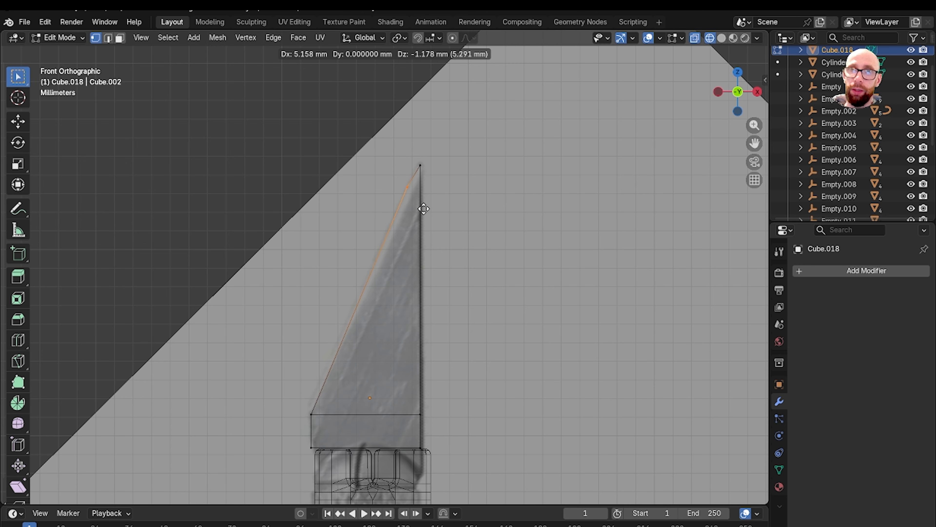
left_click(424, 200)
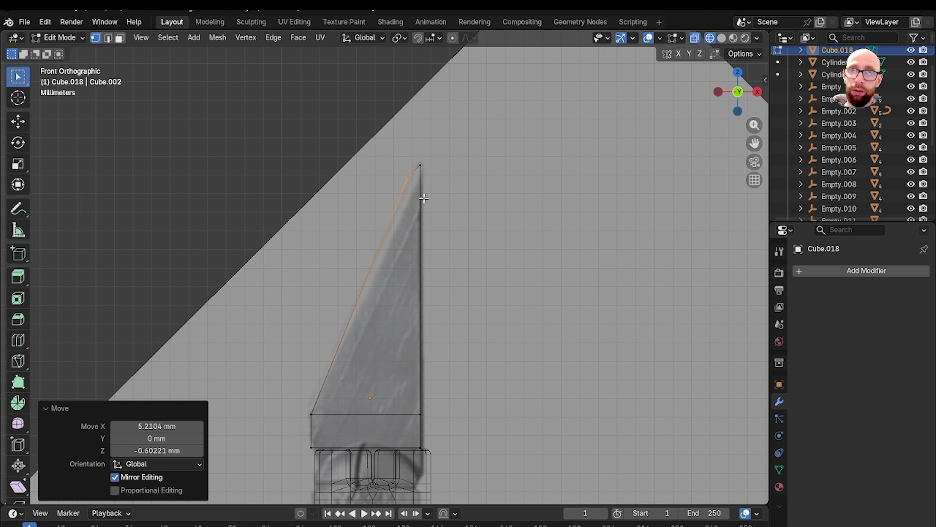
key("shift+z")
mouse_move(446, 237)
middle_mouse_down()
mouse_move(468, 275)
mouse_move(526, 263)
mouse_move(433, 301)
middle_mouse_up()
key("Tab")
key("Tab")
middle_click_drag(413, 340, 399, 301, "shift")
scroll(399, 301, "up", 1)
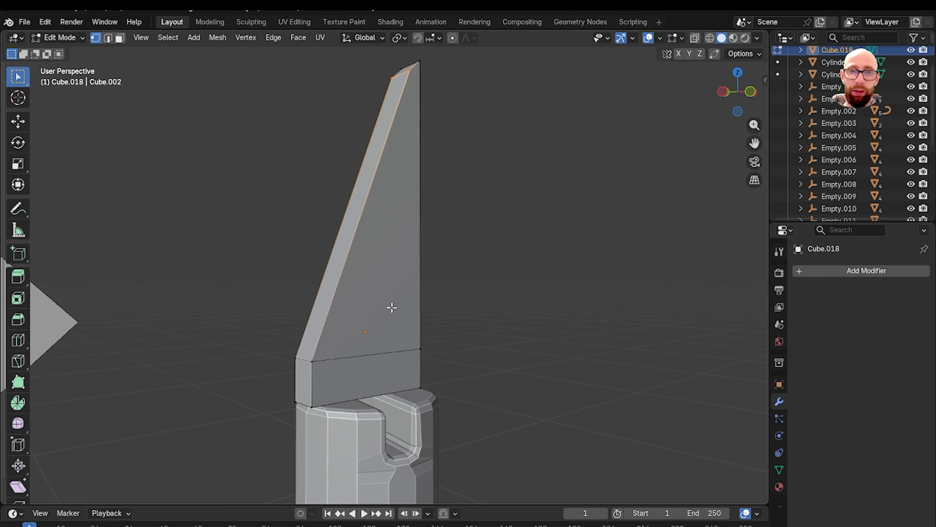
Try bevelling the blade's edges, except the horizontal edges across its two broad sides, with a 251 mm width and two segments
key("a")
scroll(359, 343, "up", 2)
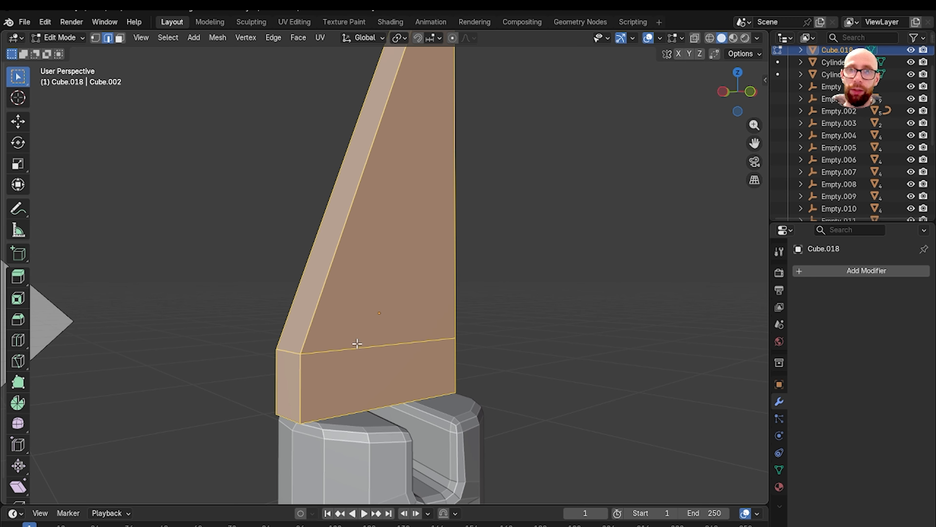
left_click(331, 353, "shift")
middle_click_drag(330, 354, 473, 323)
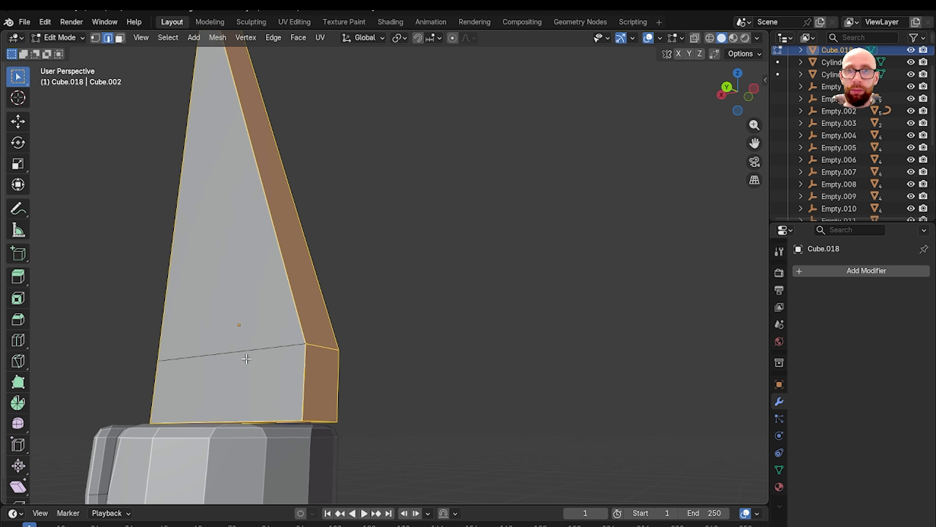
middle_click_drag(247, 359, 387, 303)
key("ctrl+b")
left_click(387, 303)
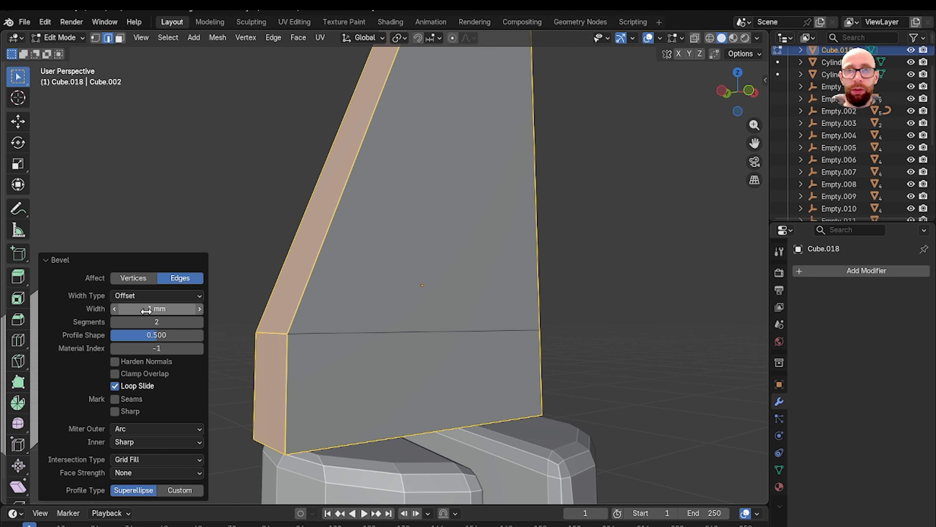
left_click_drag(157, 308, 186, 309)
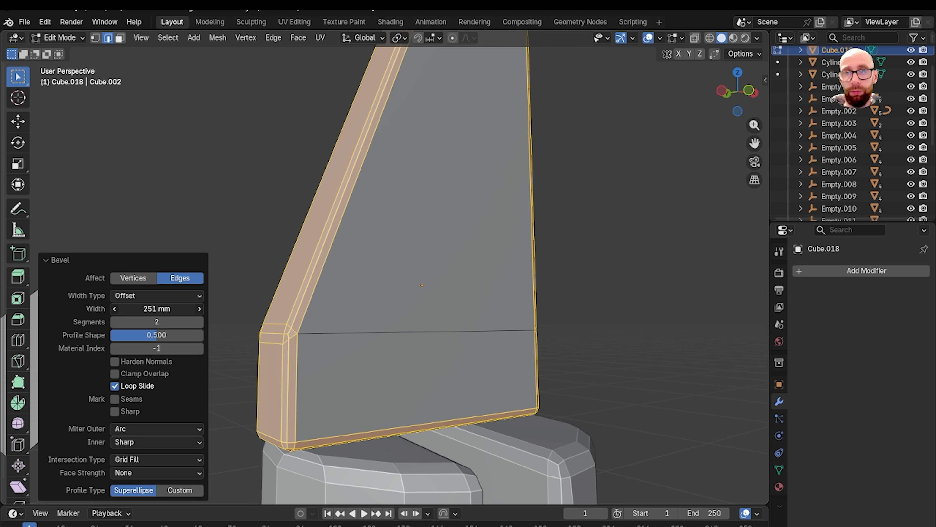
key("ctrl+z")
Try bevelling all of the blade's edges with a 290 mm width and two segments, and undo it
middle_click_drag(360, 355, 212, 325)
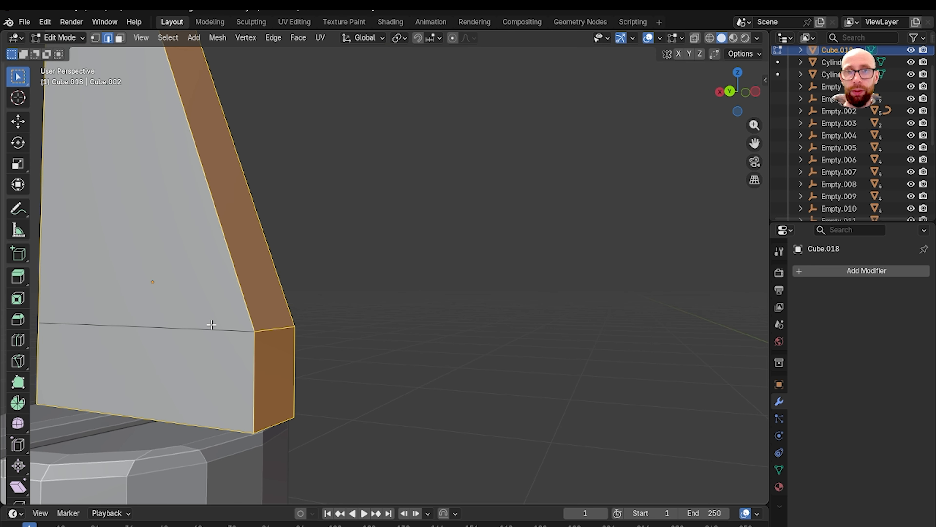
key("ctrl+b")
left_click(199, 322)
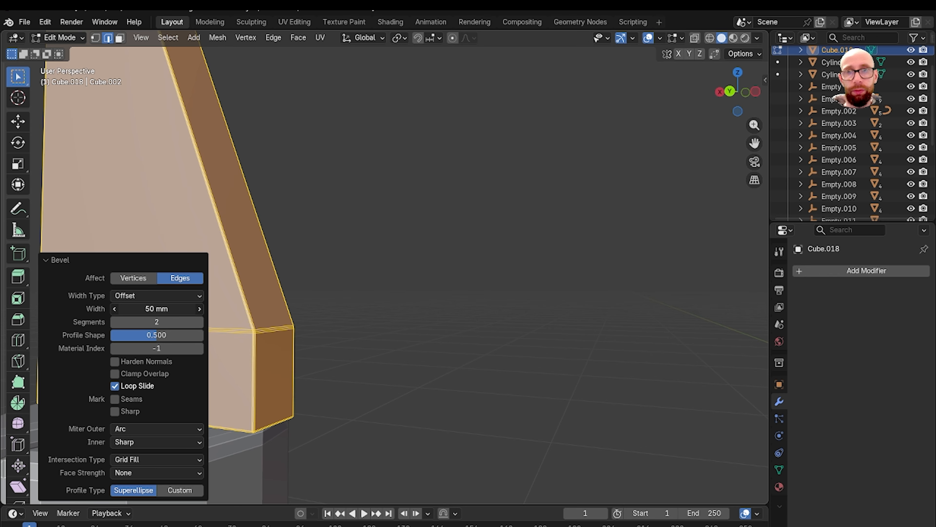
left_click_drag(158, 308, 201, 309)
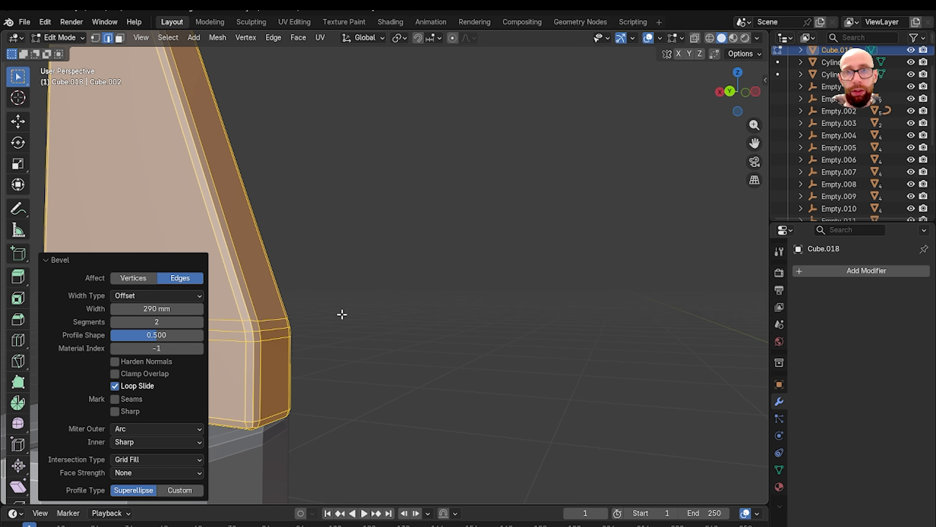
scroll(342, 314, "down", 5)
middle_click_drag(435, 313, 305, 300)
middle_click_drag(480, 266, 366, 345, "shift")
key("ctrl+z")
Scale the edges along the blade's sloped cutting side closer together in Y to thin that side
key("alt+a")
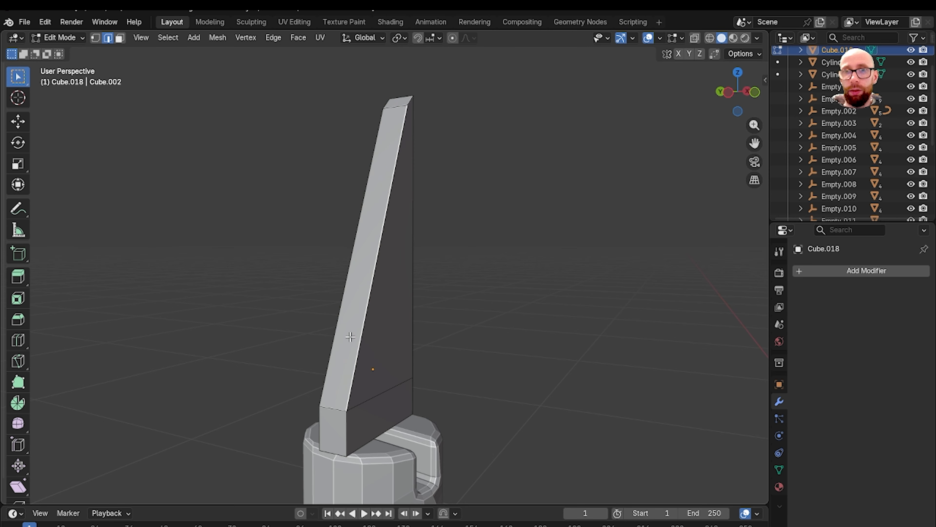
middle_click_drag(367, 294, 383, 333)
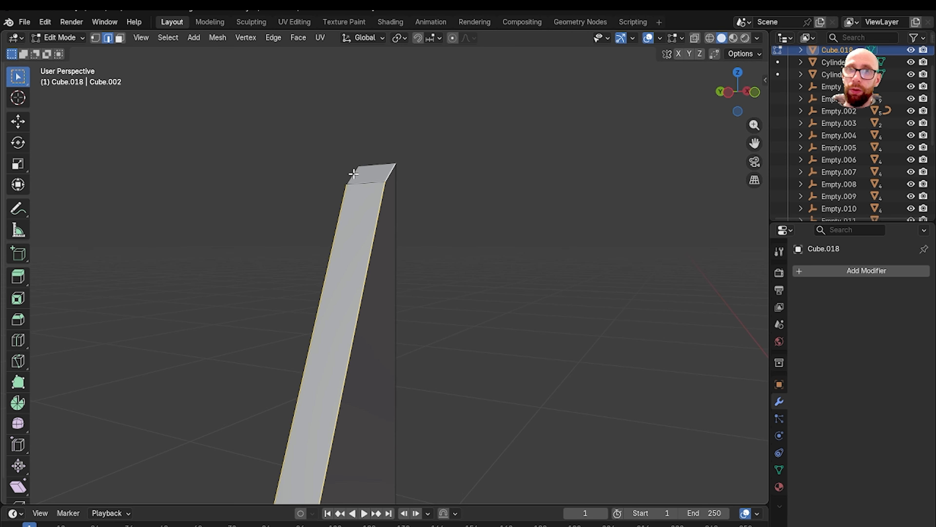
scroll(317, 292, "down", 4)
middle_click_drag(315, 297, 357, 169)
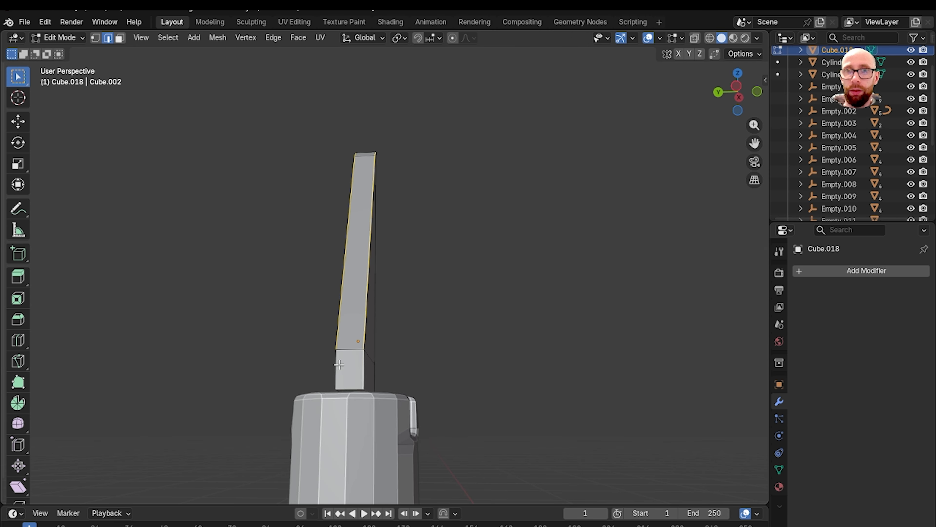
middle_click_drag(347, 366, 359, 351)
key("y")
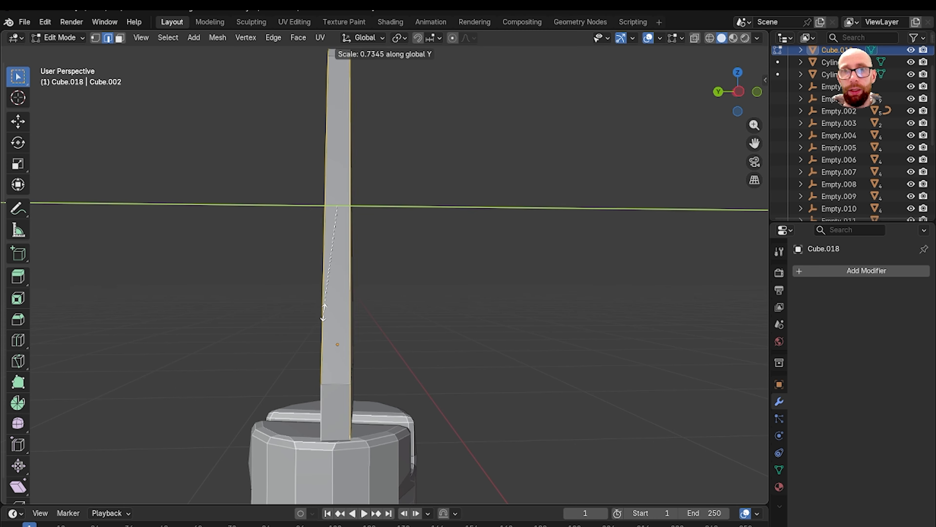
left_click(366, 235)
Bevel all of the blade's edges with a 220 mm width and two segments
middle_click_drag(366, 234, 362, 347)
key("a")
key("ctrl+b")
left_click(355, 362)
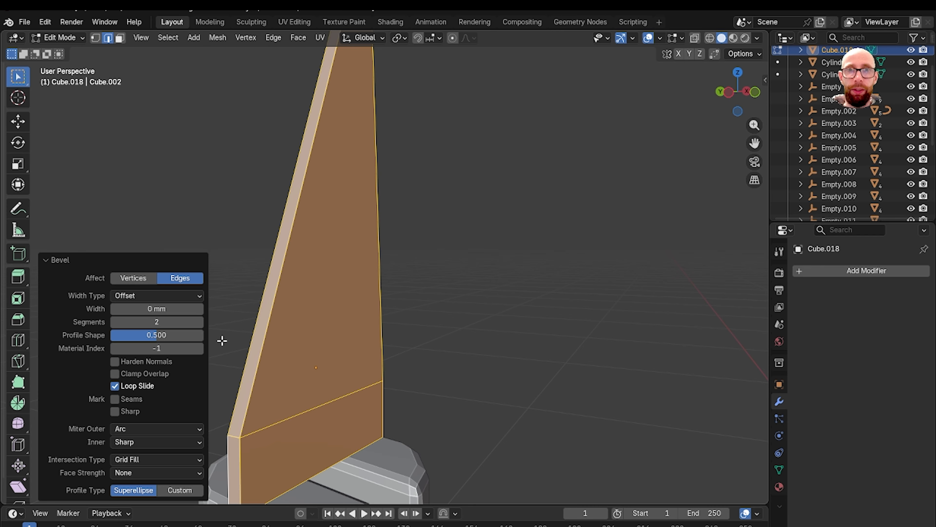
middle_click_drag(222, 340, 289, 287)
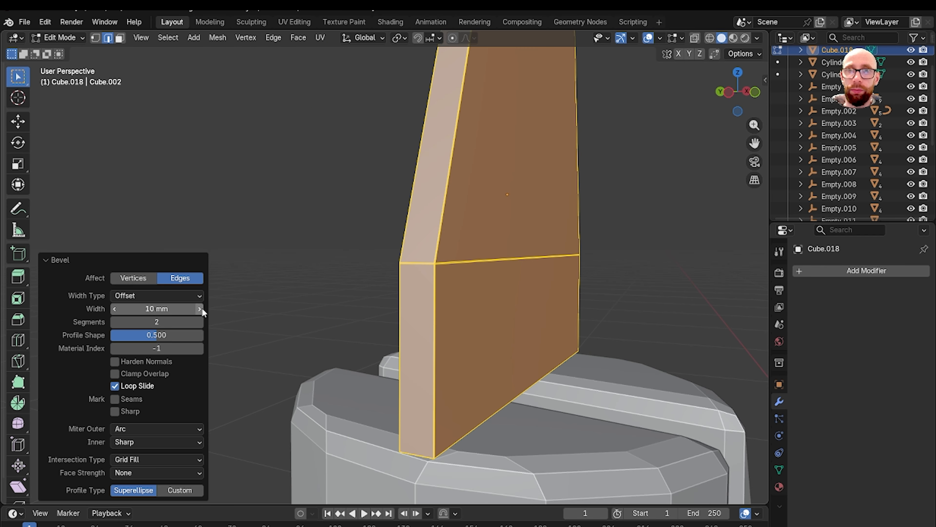
mouse_move(202, 312)
left_mouse_down()
mouse_move(269, 312)
mouse_move(204, 312)
left_mouse_up()
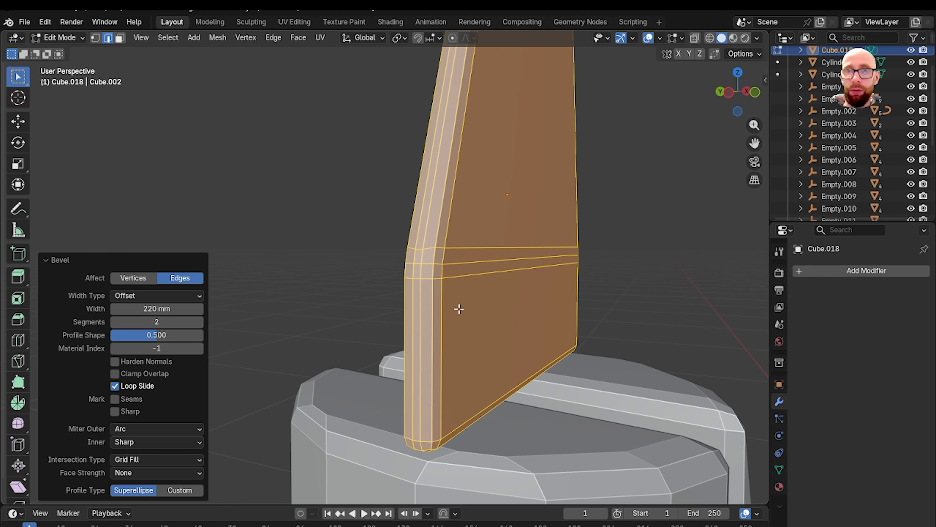
Return to Object Mode, add a Subdivision Surface modifier to the blade and shade it smooth
middle_click_drag(459, 309, 372, 364)
key("Tab")
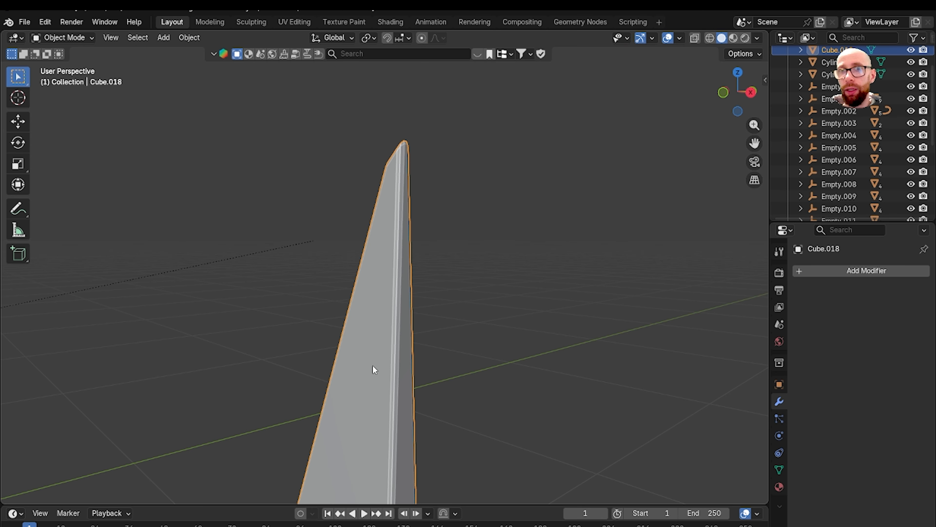
left_click(839, 271)
left_click(675, 464)
right_click(363, 328)
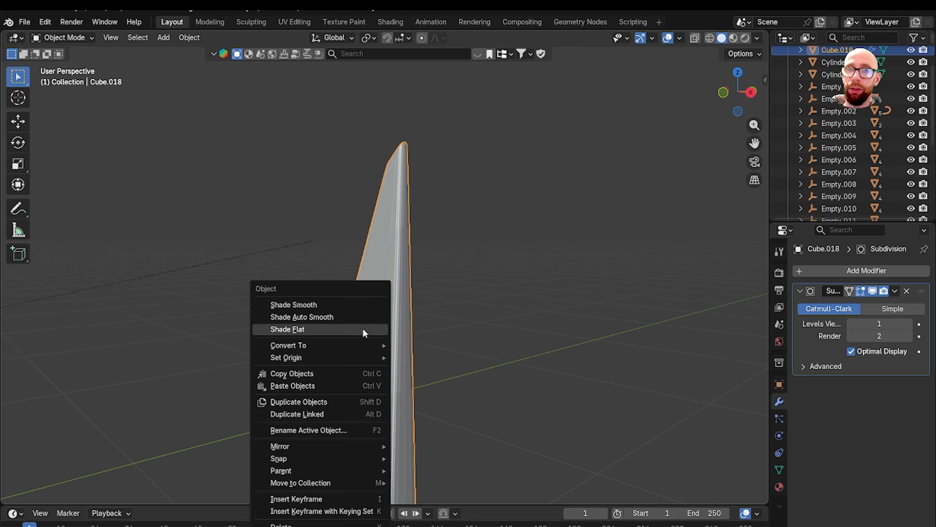
left_click(340, 304)
middle_click_drag(340, 304, 428, 340)
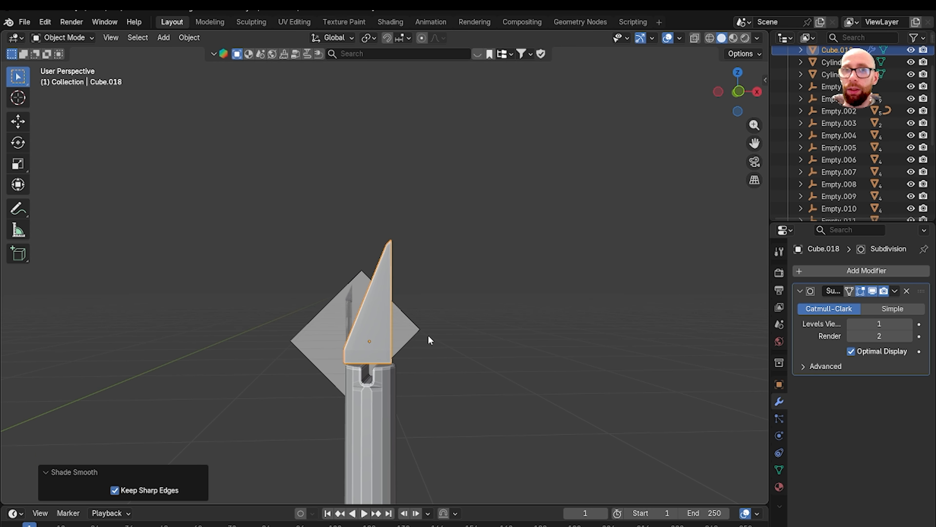
In top view, rotate the blade in line with the handle's slot and shift it about 0.15 mm in X and 0.23 mm in Y
key("grave")
left_click(407, 306)
key("grave")
left_click(401, 296)
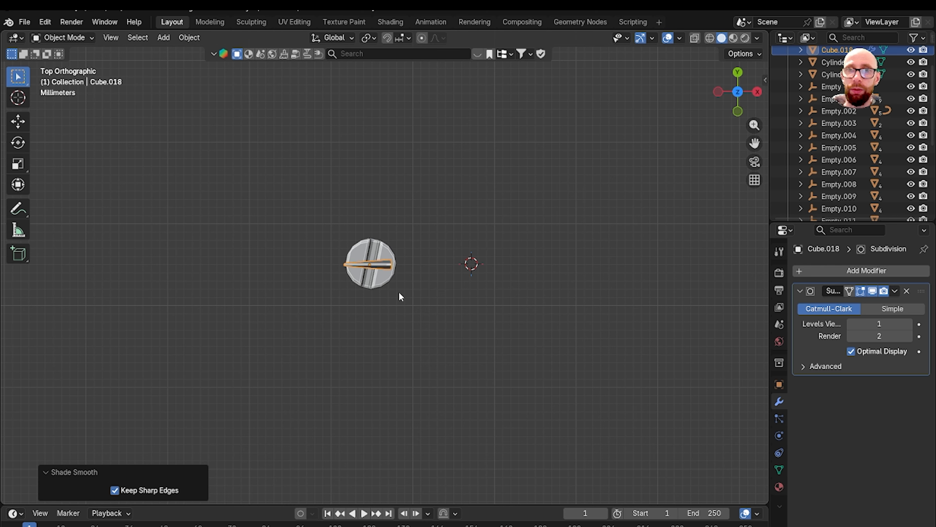
middle_click_drag(401, 296, 398, 348, "shift")
scroll(398, 349, "up", 8)
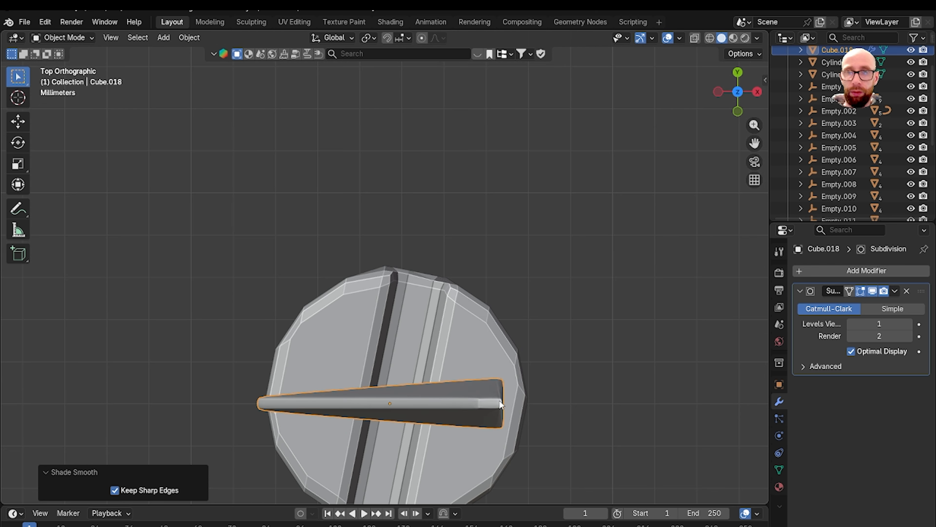
key("r")
left_click(416, 281)
middle_click_drag(438, 289, 461, 207, "shift")
key("g")
left_click(469, 279)
Lower the blade about 1.86 mm along Z into the handle's slot
key("grave")
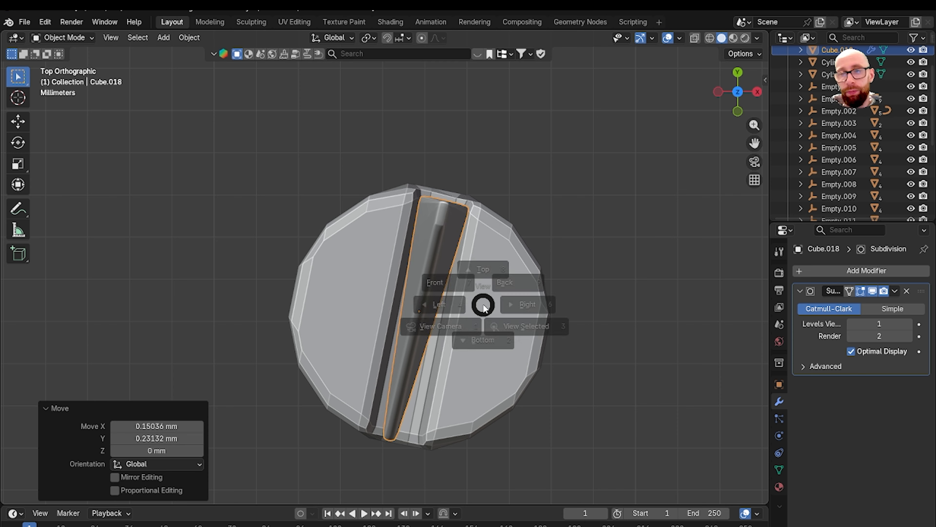
left_click(422, 271)
key("g")
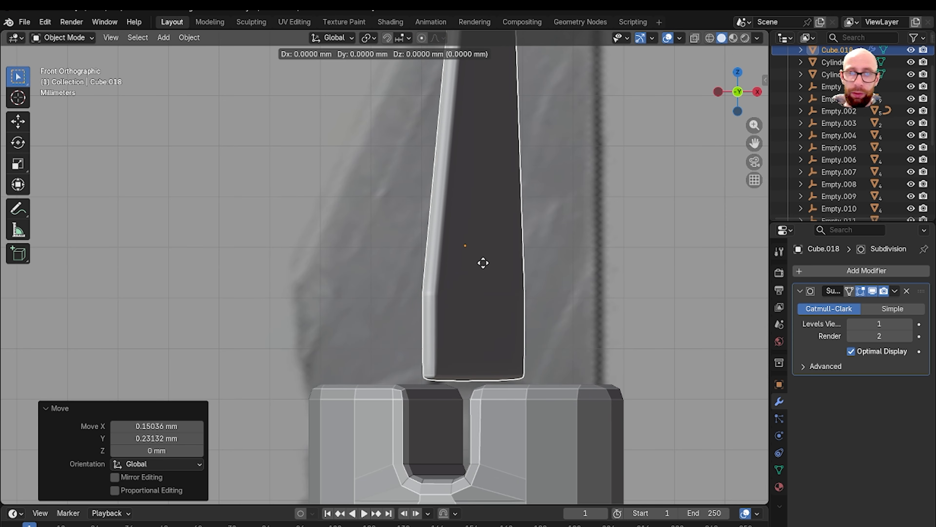
key("z")
left_click(446, 356)
Scale the blade by 1.283 along X so it fills the handle's slot, and inspect the assembled knife
middle_click_drag(446, 355, 496, 291)
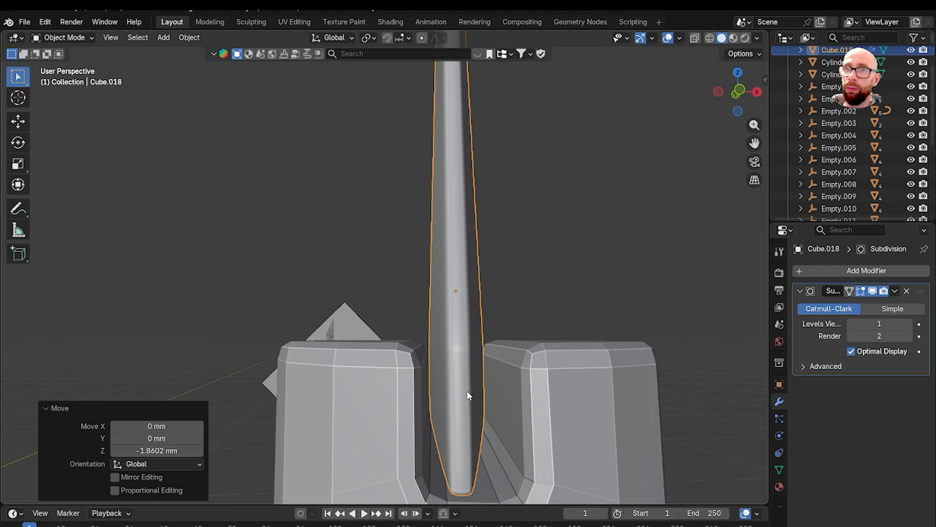
key("s")
key("x")
left_click(510, 404)
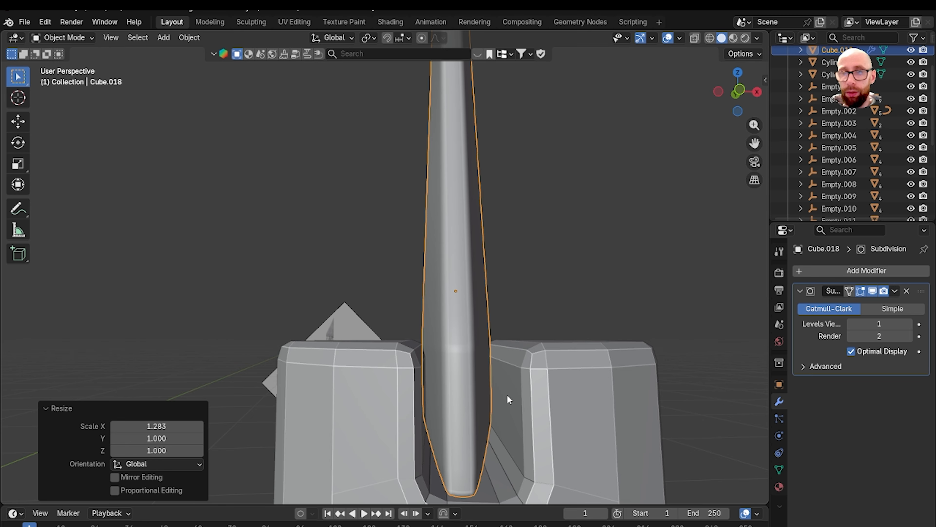
middle_click_drag(507, 394, 444, 388)
scroll(444, 388, "down", 9)
scroll(479, 374, "down", 8)
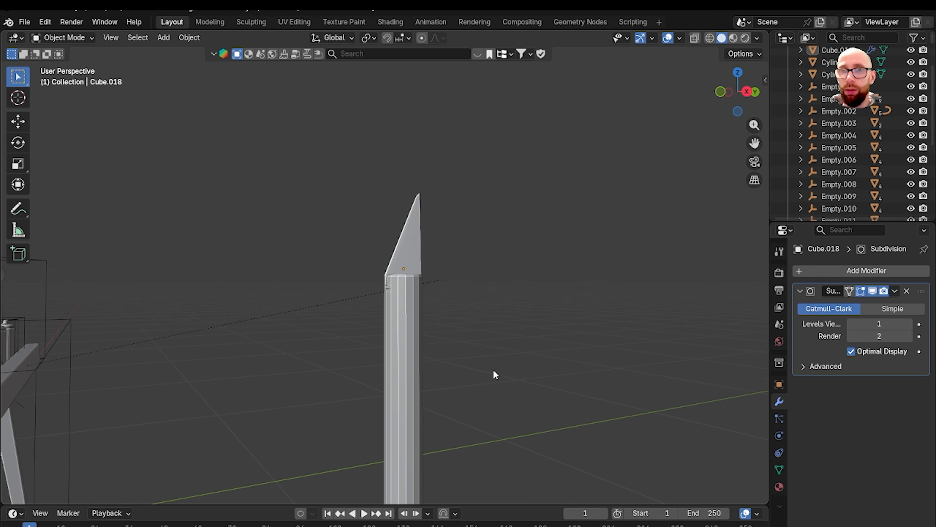
In front view, delete the reference image behind the craft knife
key("grave")
left_click(461, 377)
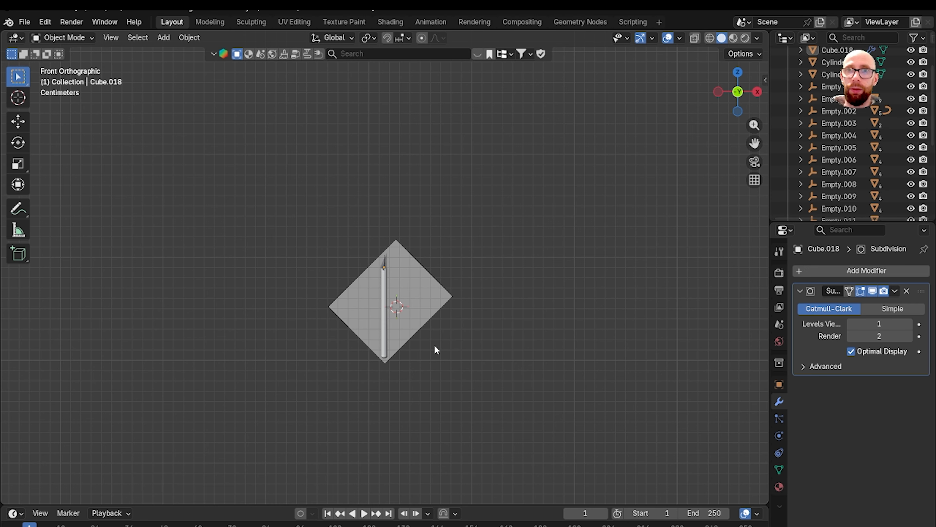
scroll(427, 350, "up", 5)
left_click(499, 359)
key("Delete")
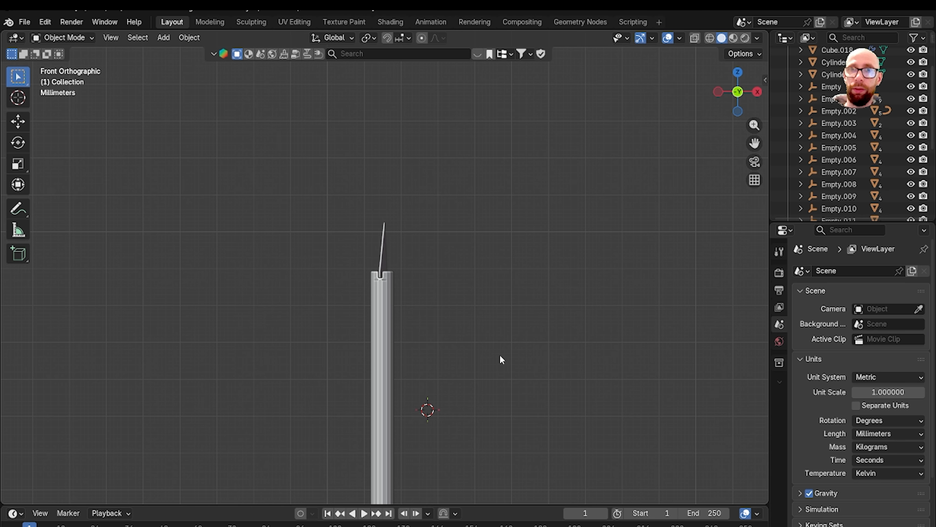
Add a cube empty, scale it down uniformly to about 0.051 and centre it around the knife in front view
scroll(499, 356, "down", 3)
key("shift+a")
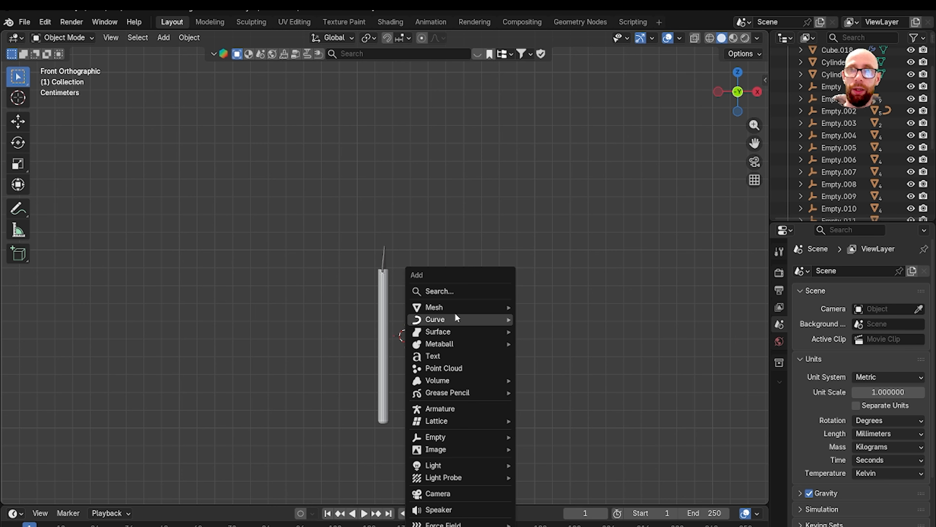
mouse_move(461, 450)
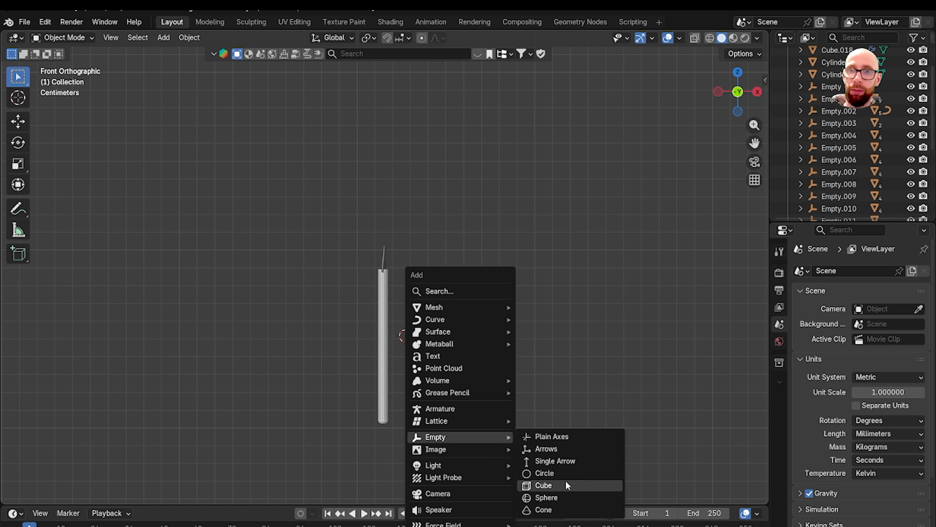
left_click(566, 485)
scroll(459, 426, "down", 10)
key("s")
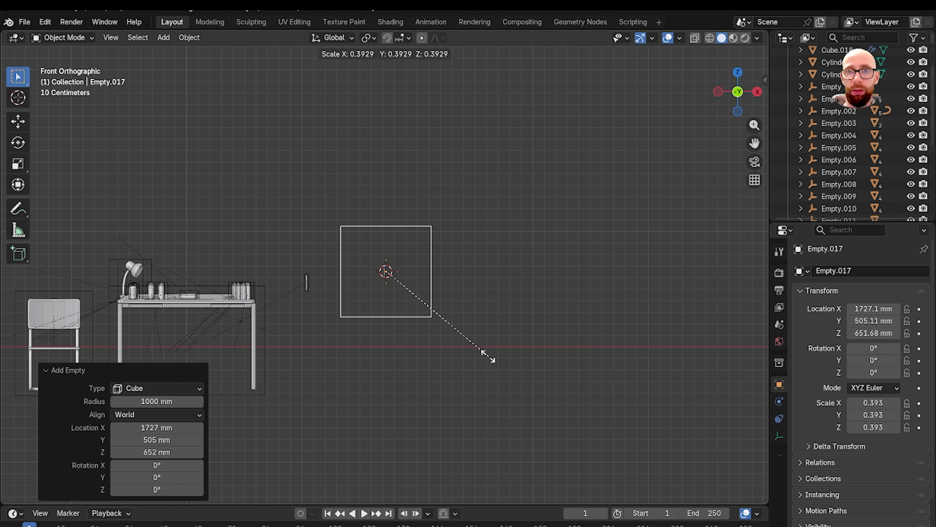
left_click(447, 321)
scroll(462, 375, "up", 5)
key("s")
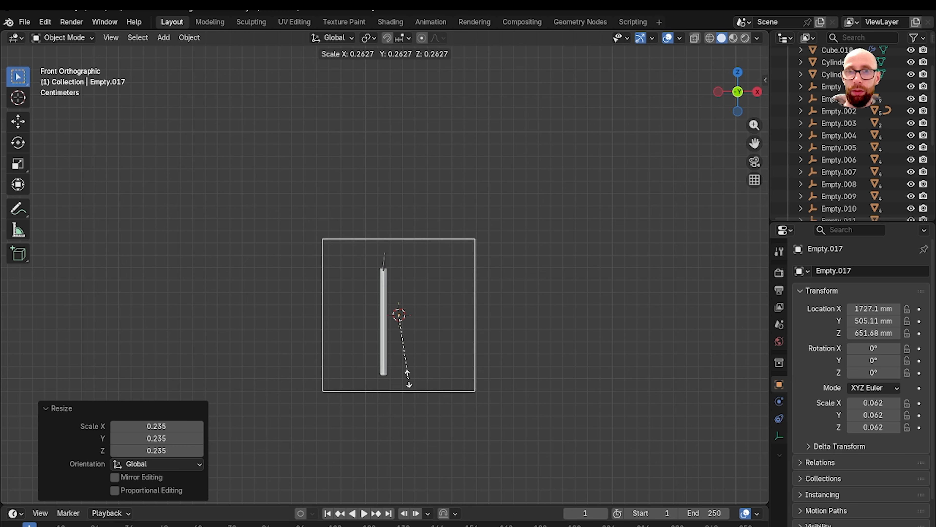
left_click(410, 368)
key("g")
left_click(585, 436)
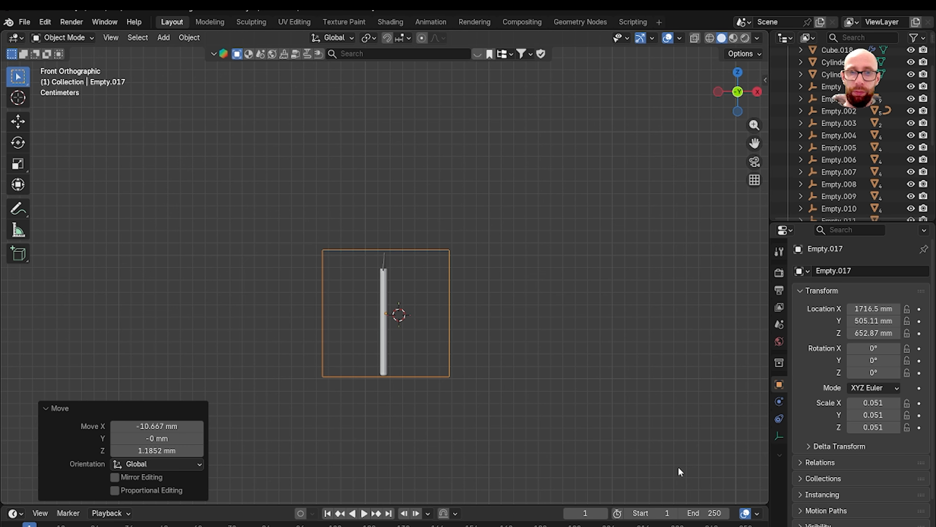
Narrow the cube empty around the knife by a factor of 0.231 in X and 0.111 in Y
key("s")
key("x")
left_click(461, 369)
key("grave")
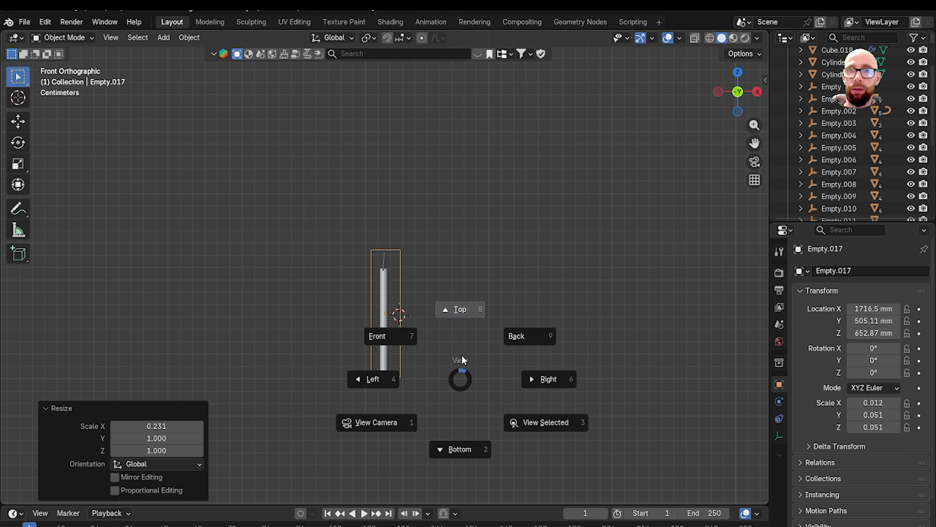
key("8")
key("s")
key("y")
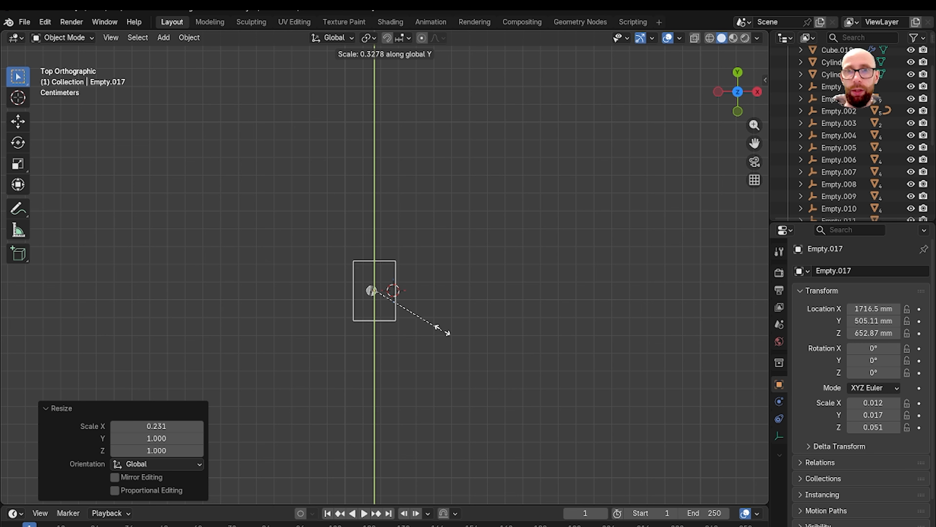
left_click(422, 334)
Narrow the empty further in X to a scale of 0.006 and centre it on the handle in top view
scroll(435, 331, "up", 3)
key("s")
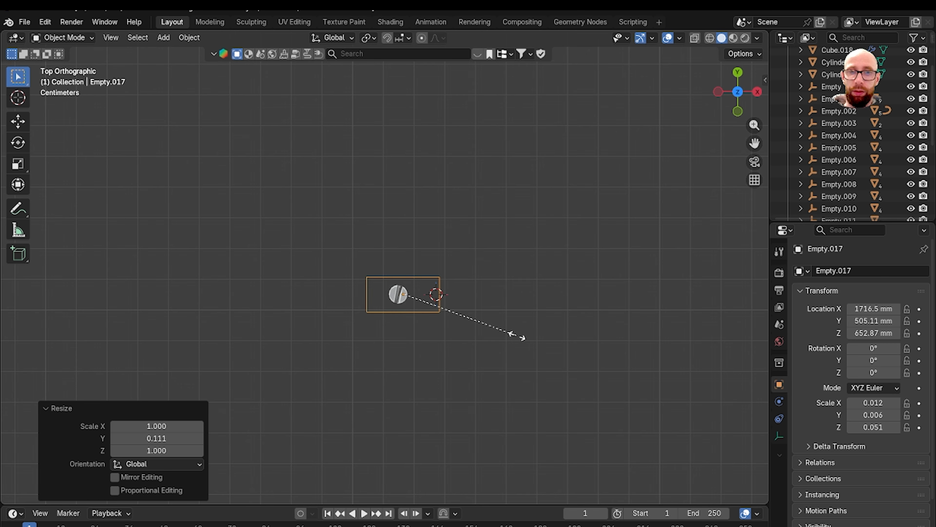
key("x")
left_click(501, 332)
key("g")
left_click(480, 359)
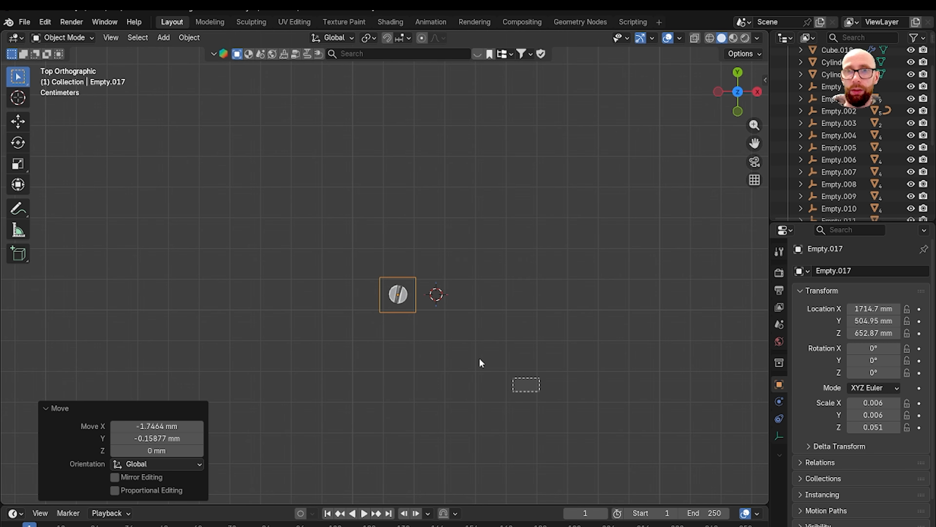
Parent the knife's handle and blade to the cube empty as Object with Keep Transform
middle_click_drag(480, 358, 419, 303)
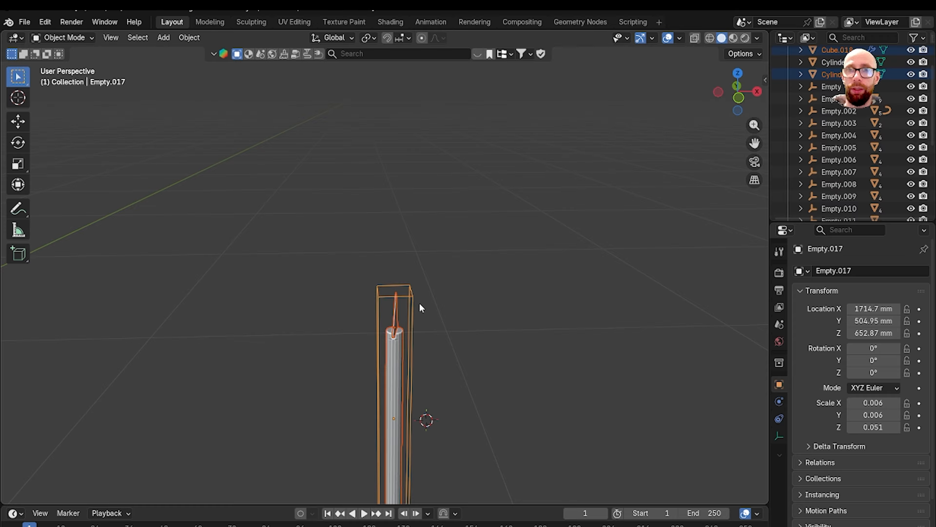
key("ctrl+p")
left_click(416, 311)
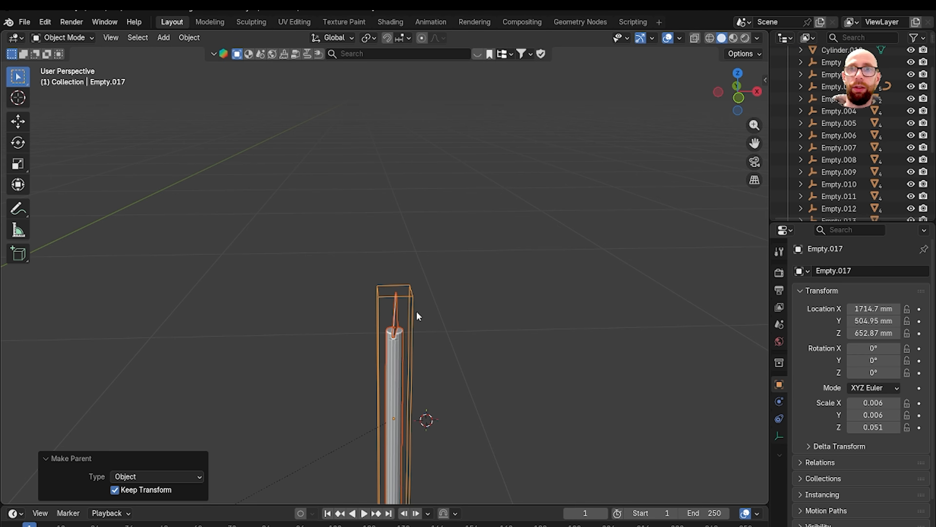
Move the knife by its empty about -10.28 mm in X, 4.49 mm in Y and 12.45 mm in Z, and show the desk from above
left_click(431, 318)
key("g")
left_click(386, 275)
scroll(410, 288, "down", 4)
key("grave")
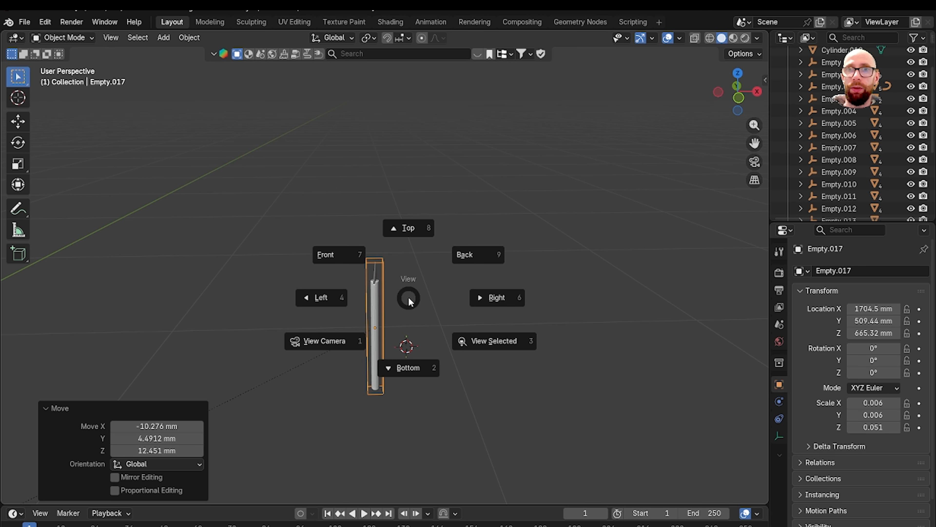
left_click(396, 253)
scroll(392, 274, "down", 5)
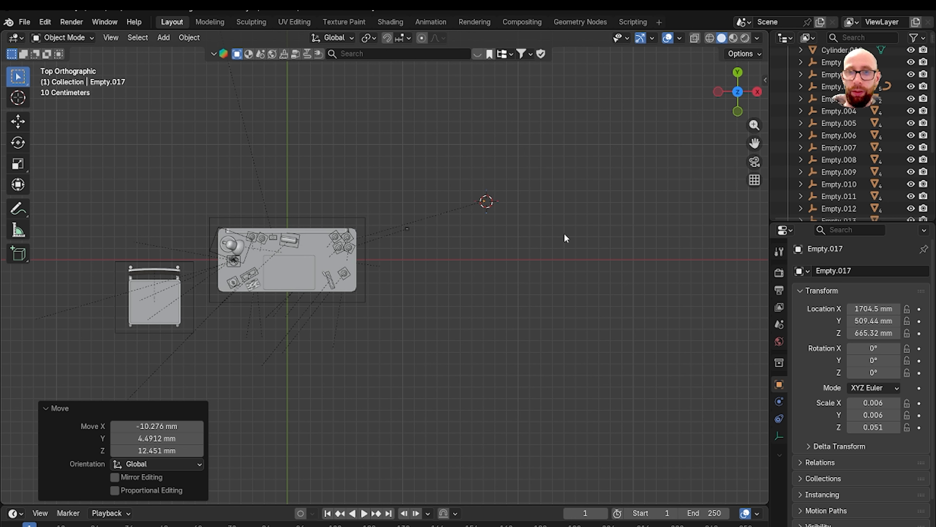
Move the knife by its empty about -1390.6 mm in X and -541.04 mm in Y, over the desktop beside the mat
key("g")
left_click(382, 299)
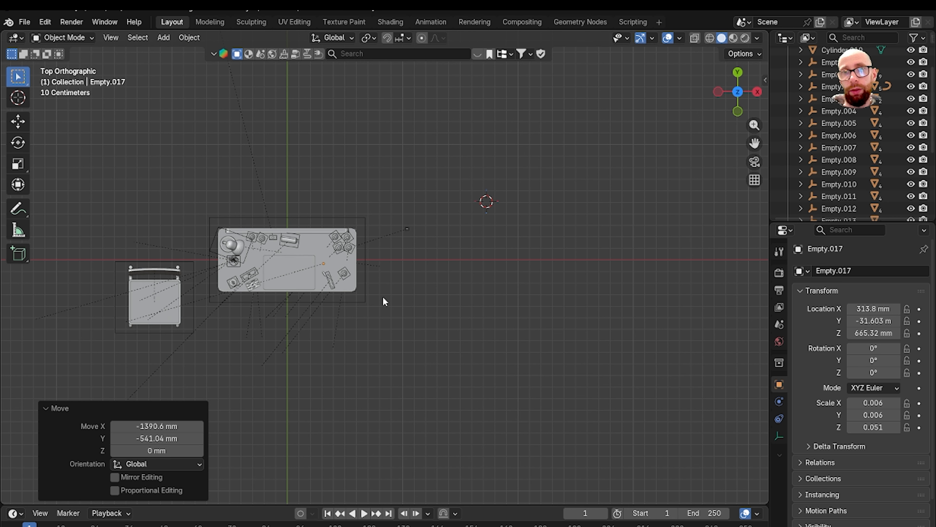
scroll(331, 295, "up", 6)
scroll(451, 311, "up", 5)
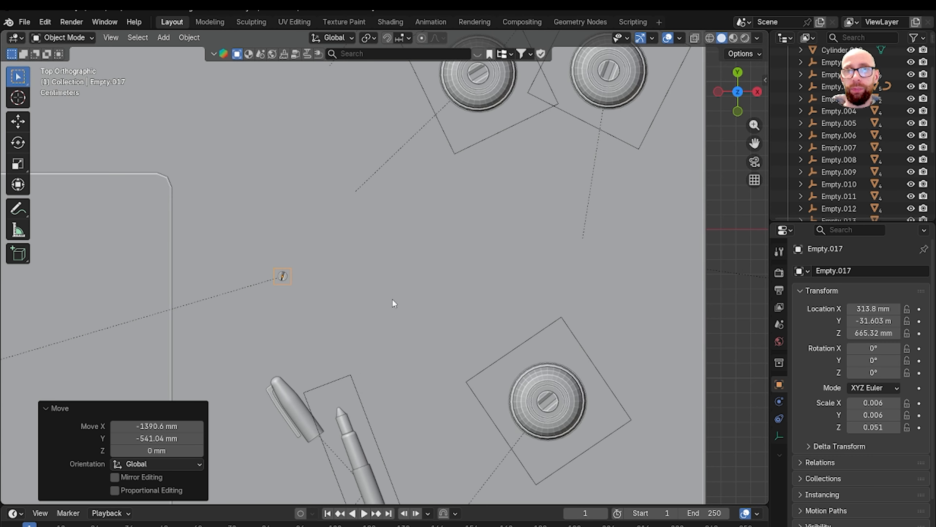
Duplicate only the knife's empty and place the copy a short distance beside the original
key("shift+d")
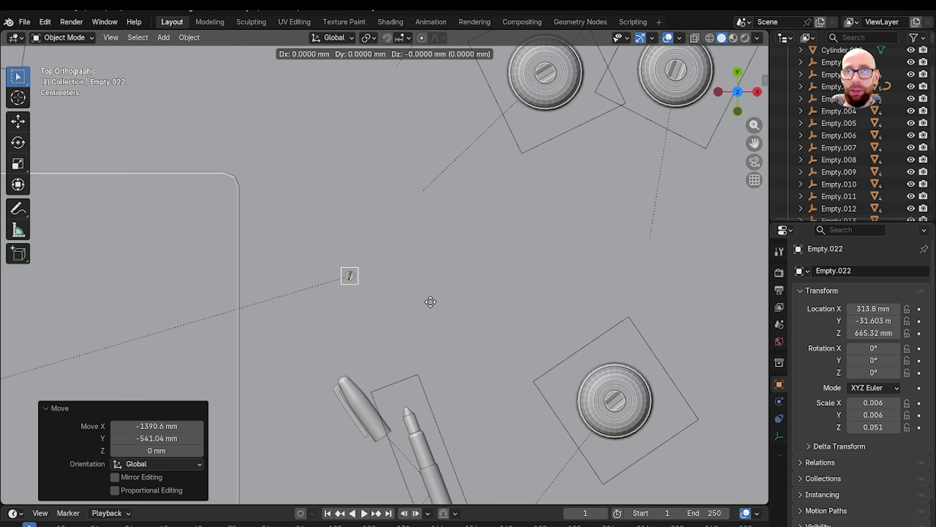
left_click(394, 302)
Rotate the original knife by its empty -90° about the global X axis to lay it flat
left_click(356, 284)
middle_click_drag(359, 290, 406, 304)
type("rx")
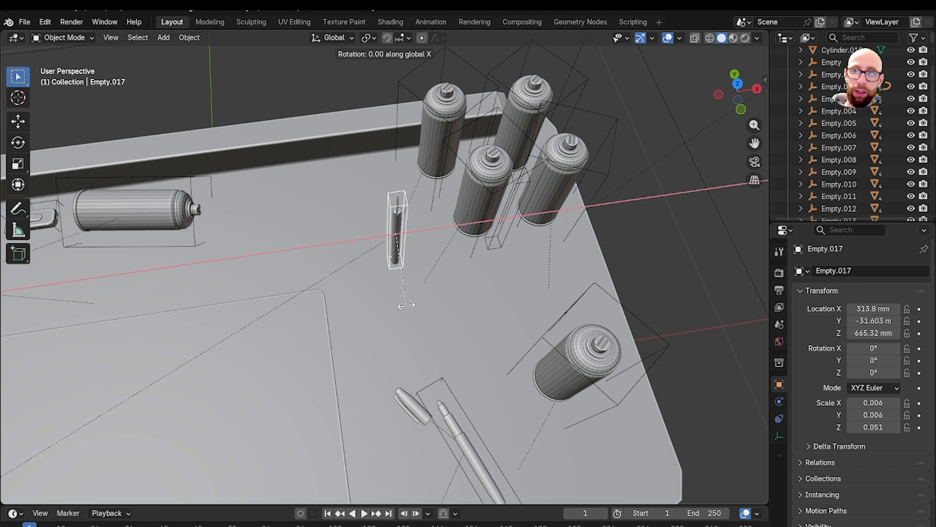
type("90")
type("-")
key("Return")
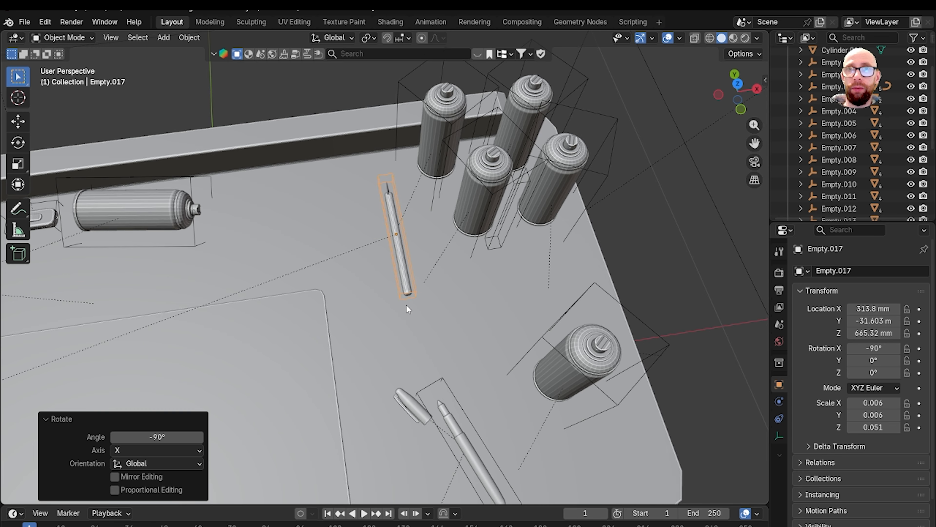
Try rotating the knife freehand in top view and undo that rotation
key("grave")
left_click(411, 272)
scroll(433, 374, "up", 3)
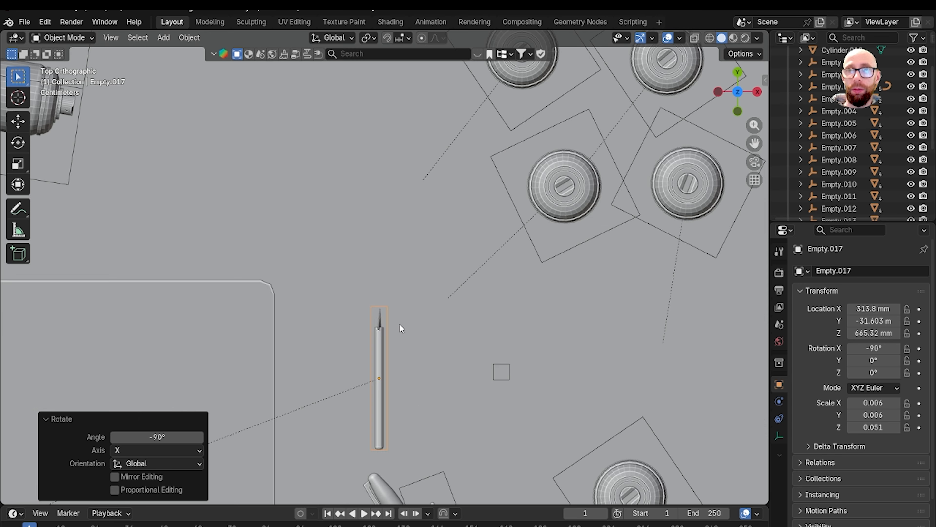
key("r")
left_click(414, 359)
key("ctrl+z")
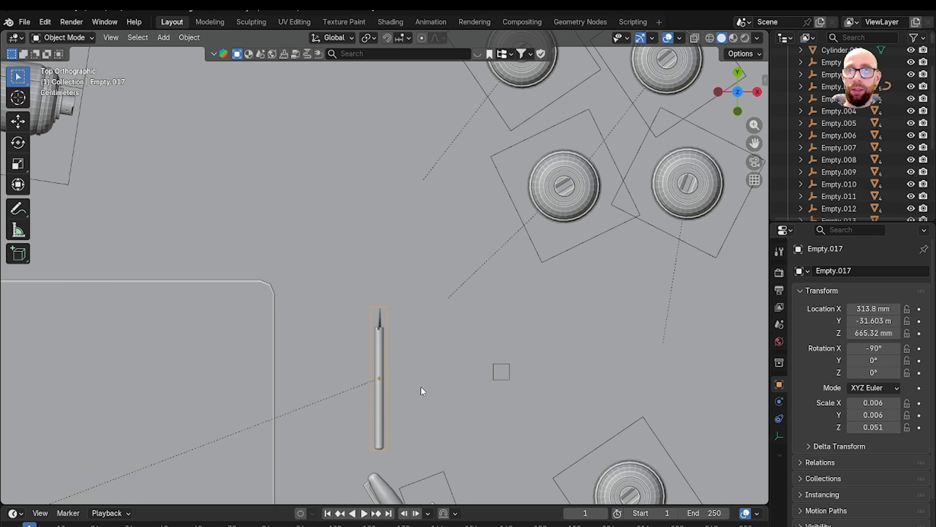
Rotate the knife by its empty -90° about the global Y axis to turn the blade flat
middle_click_drag(421, 386, 432, 361)
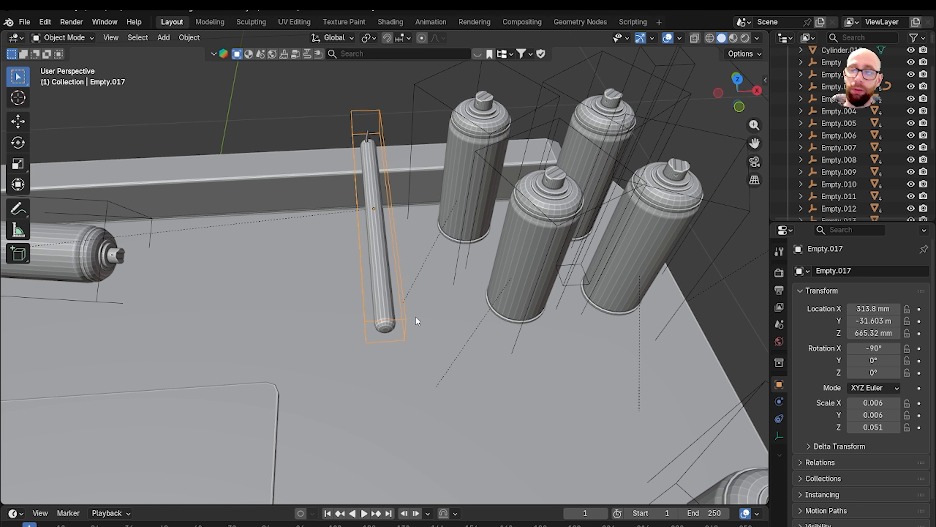
type("ry-90")
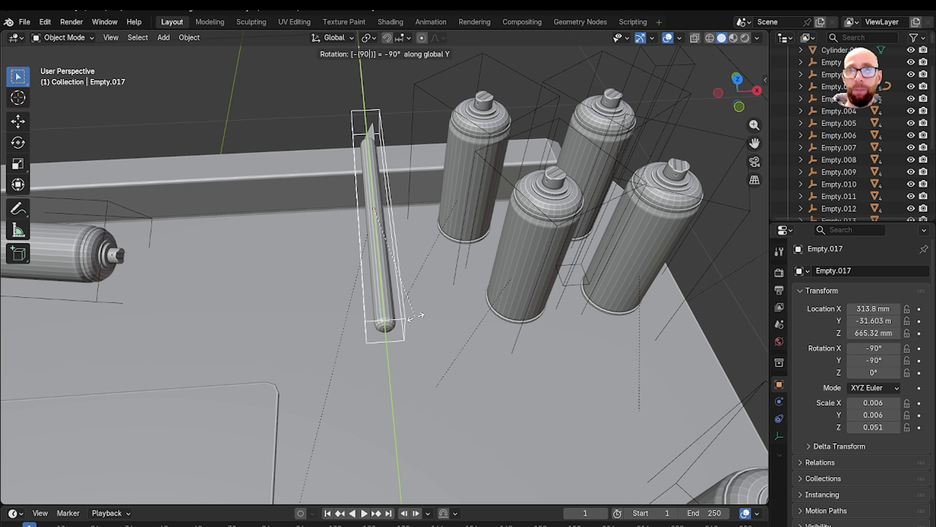
key("Return")
Flip the knife 180° about the global Y axis in top view
key("grave")
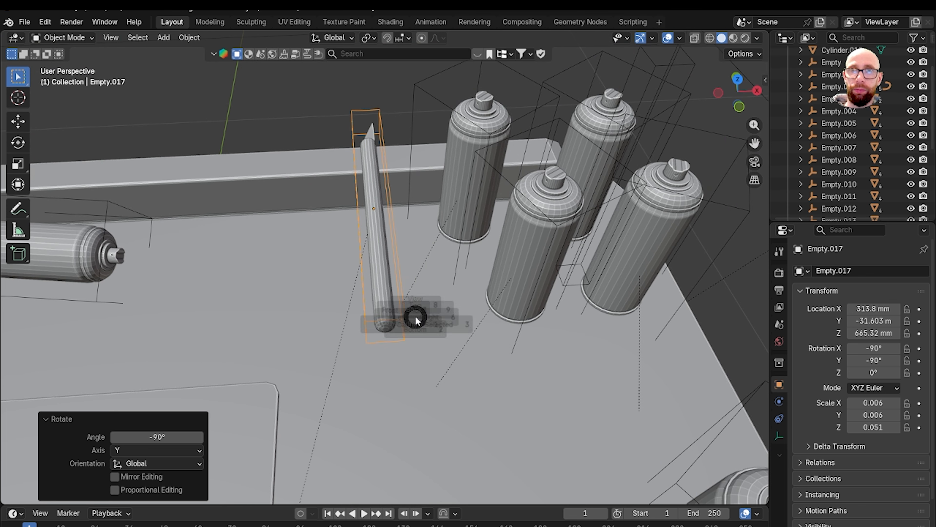
left_click(411, 286)
scroll(408, 389, "up", 2)
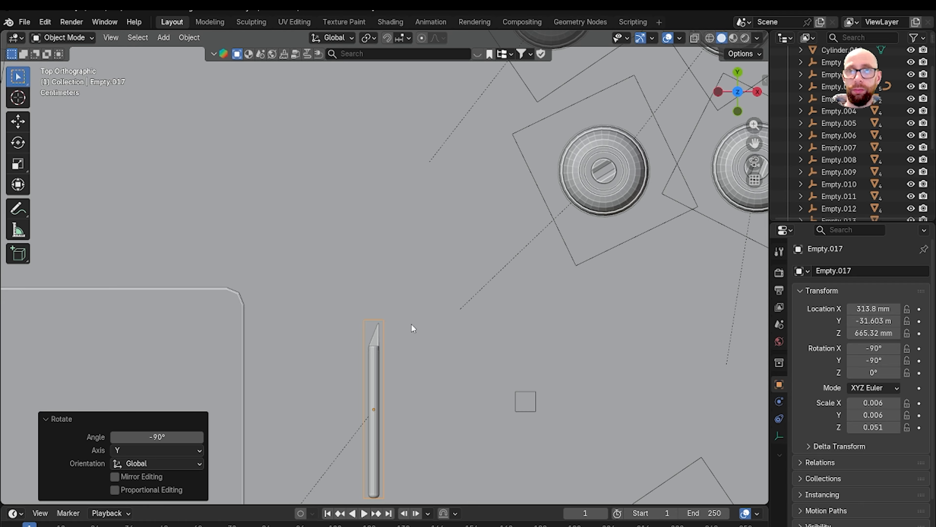
type("ry180")
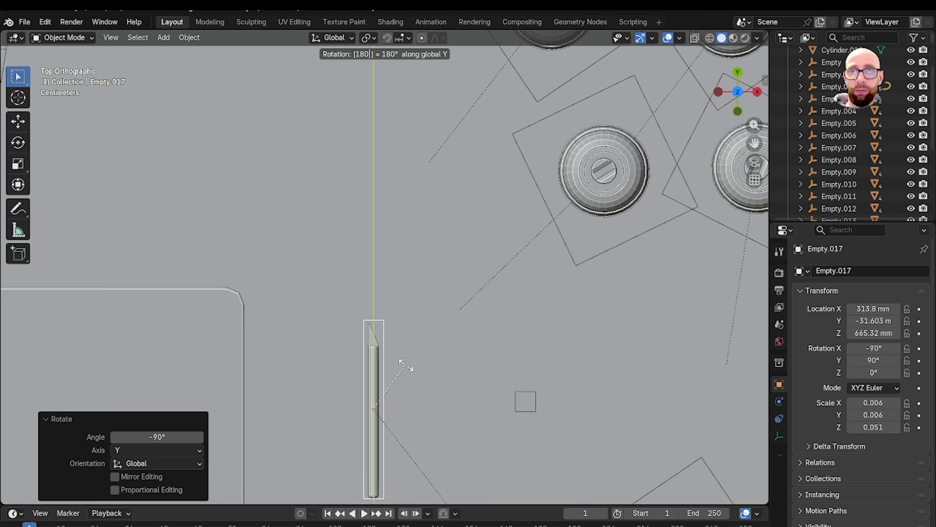
key("Return")
Turn the knife about -18.1° in top view so it lies at an angle on the desk
scroll(432, 359, "down", 3)
scroll(448, 299, "up", 3)
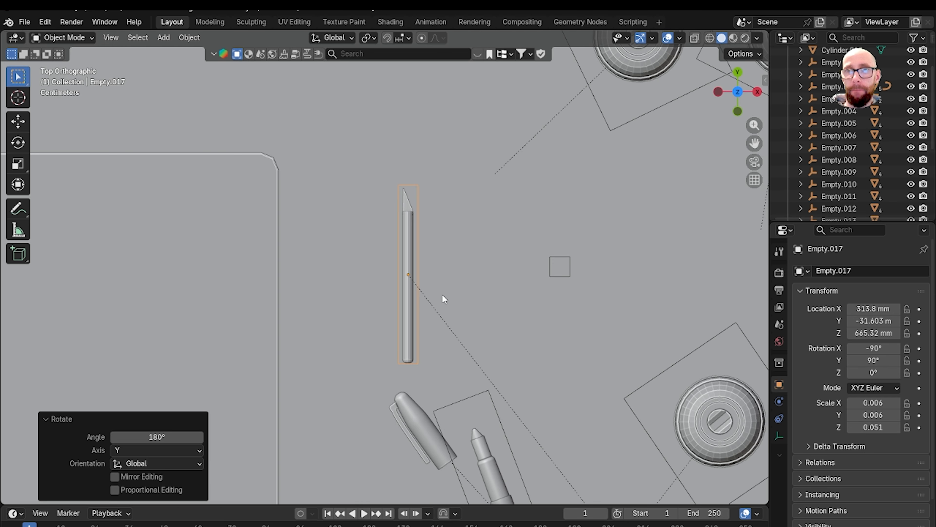
scroll(443, 297, "up", 1)
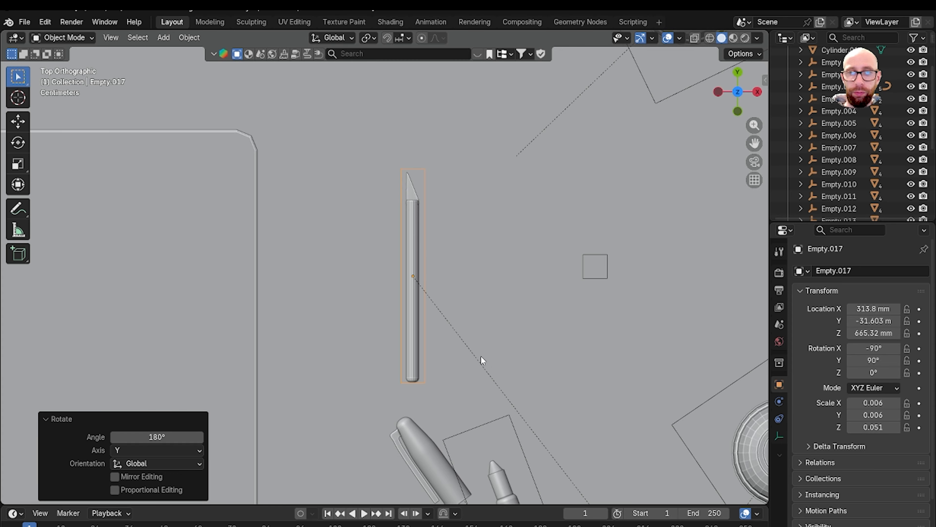
key("r")
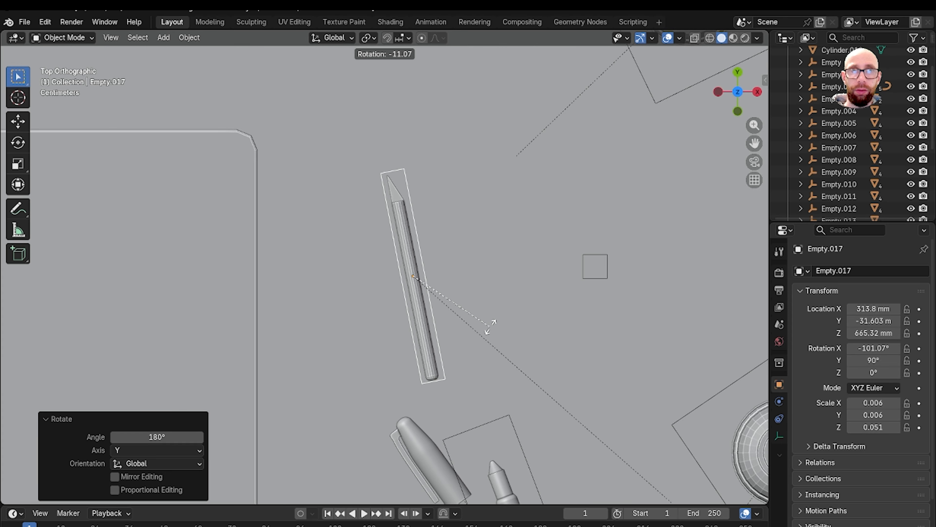
left_click(482, 311)
Check the blade close up at a low angle and from above, and undo the last angled turn and 180° flip
mouse_move(481, 311)
middle_mouse_down()
mouse_move(493, 339)
mouse_move(554, 268)
mouse_move(481, 399)
middle_mouse_up()
scroll(480, 399, "up", 1)
mouse_move(435, 317)
middle_mouse_down("shift")
mouse_move(525, 361)
mouse_move(443, 334)
mouse_move(439, 303)
mouse_move(605, 265)
mouse_move(593, 246)
mouse_move(564, 289)
mouse_move(452, 361)
mouse_move(362, 339)
mouse_move(444, 325)
middle_mouse_up("shift")
scroll(531, 354, "up", 4)
scroll(444, 334, "down", 2)
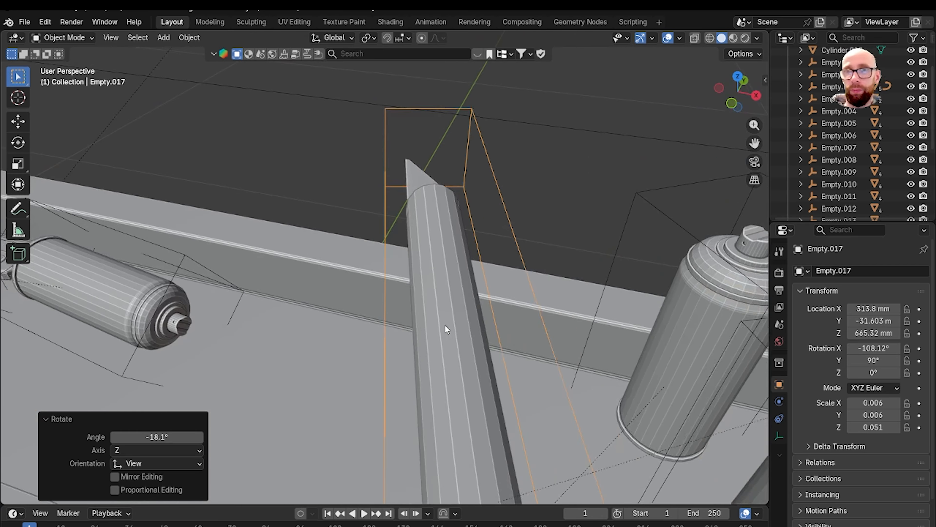
key("grave")
left_click(463, 288)
scroll(472, 382, "down", 8)
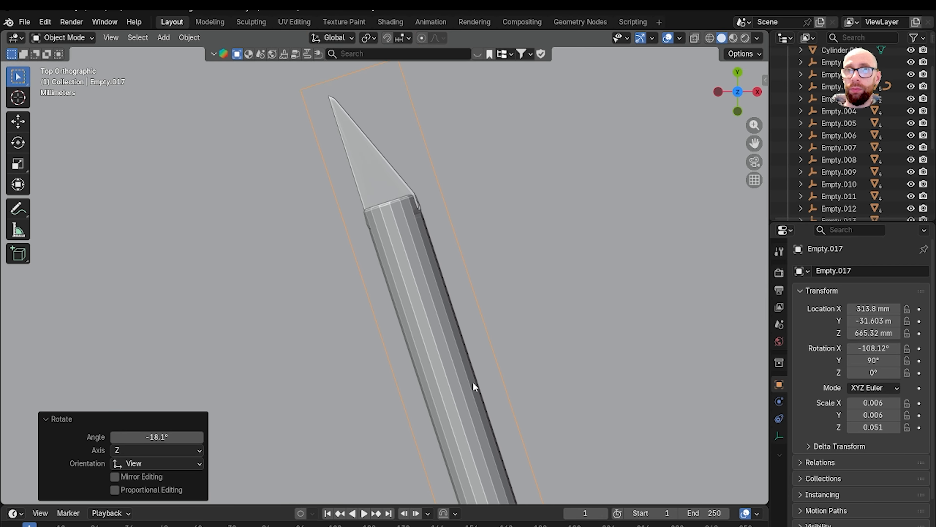
scroll(422, 363, "up", 2)
key("ctrl+z")
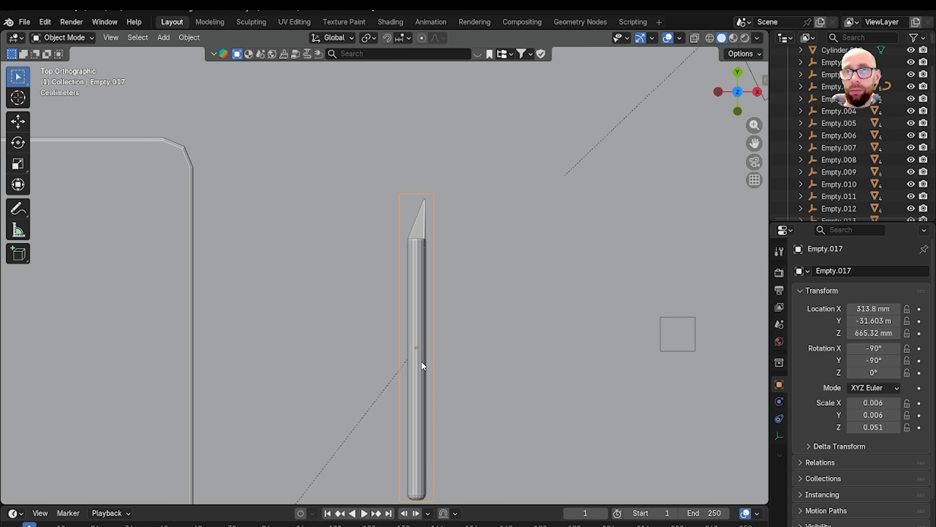
Turn the knife by its empty about -20.9° in top view
scroll(422, 361, "down", 3)
key("r")
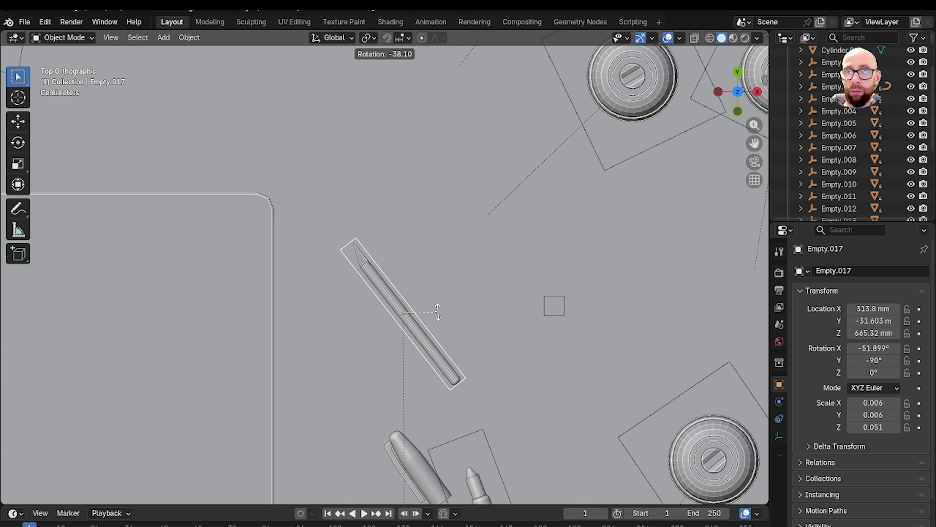
left_click(439, 326)
Lower the knife onto the desktop in front view, to about X 295.66 mm and Z 413.72 mm
key("grave")
left_click(404, 290)
scroll(421, 315, "down", 6)
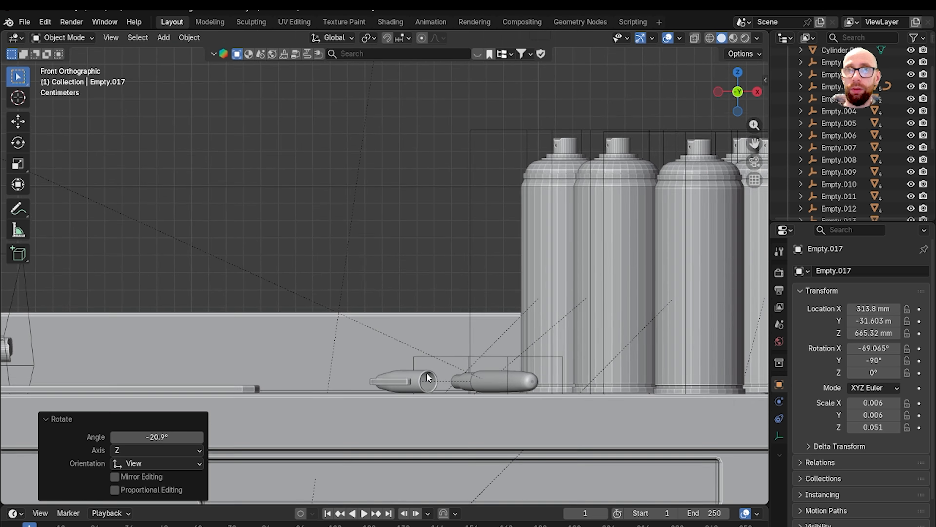
key("g")
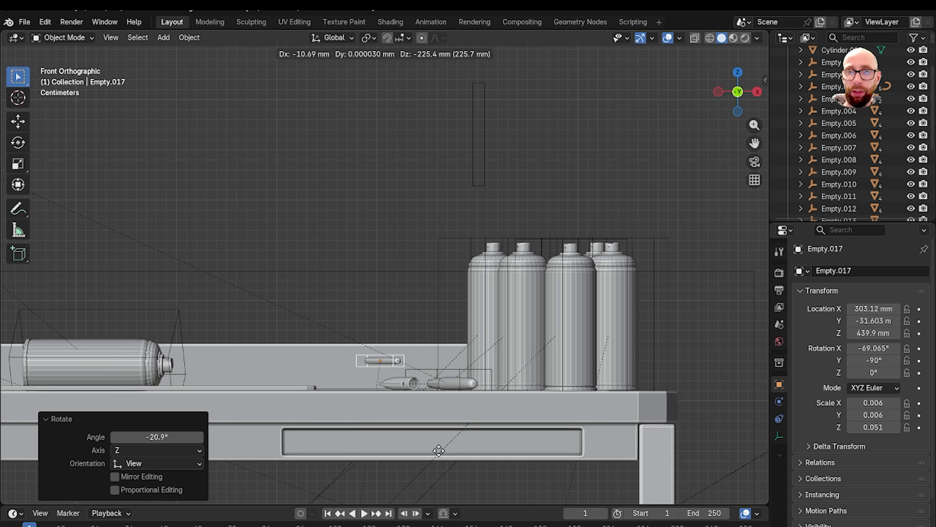
left_click(441, 385)
scroll(440, 385, "up", 4)
scroll(434, 311, "up", 3)
key("g")
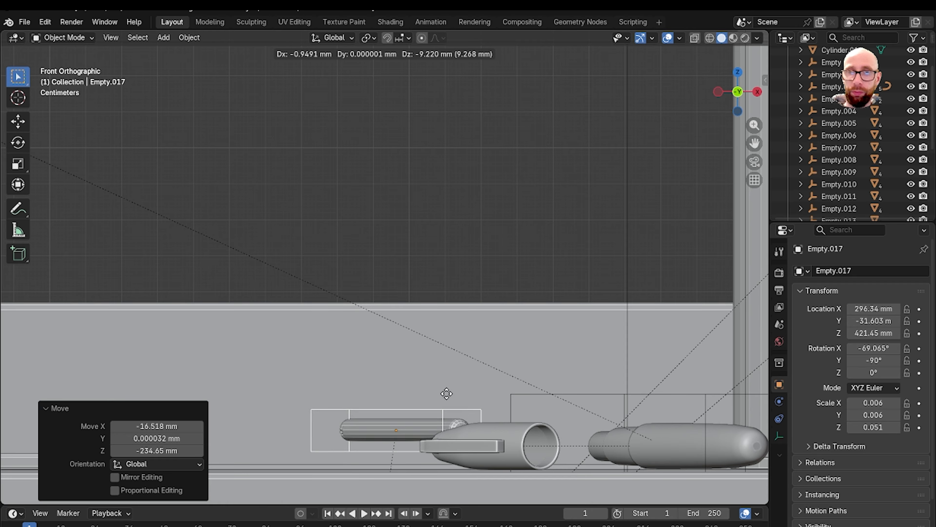
left_click(446, 420)
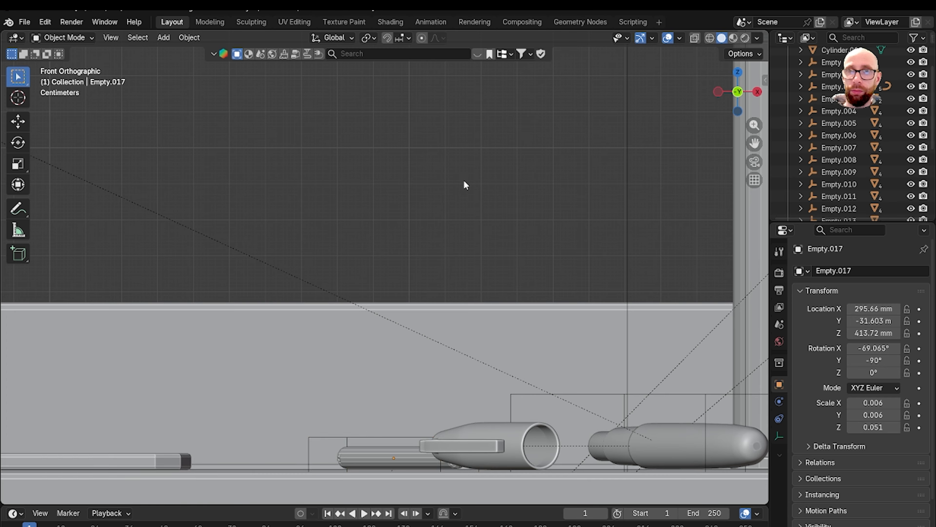
Delete the stray duplicate empty standing above the desk near the spray cans
middle_click_drag(464, 180, 568, 246)
scroll(456, 318, "down", 5)
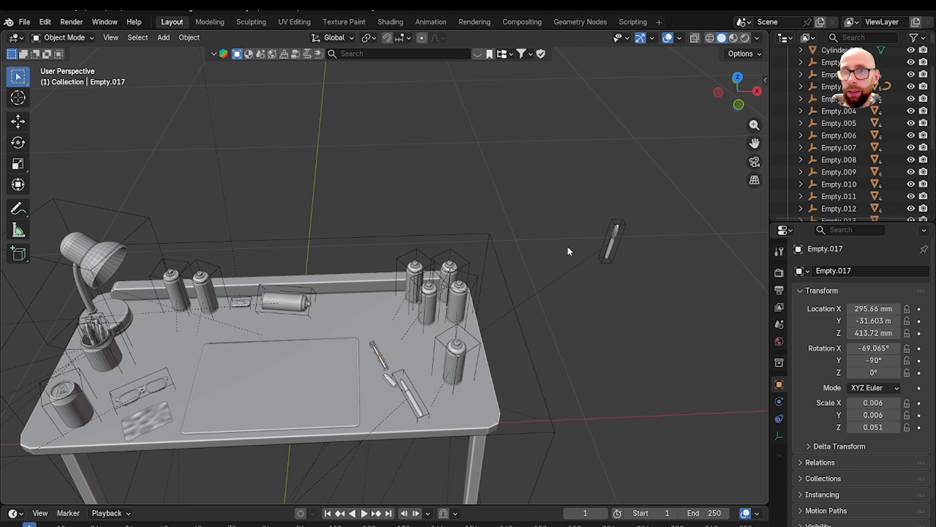
scroll(470, 314, "up", 4)
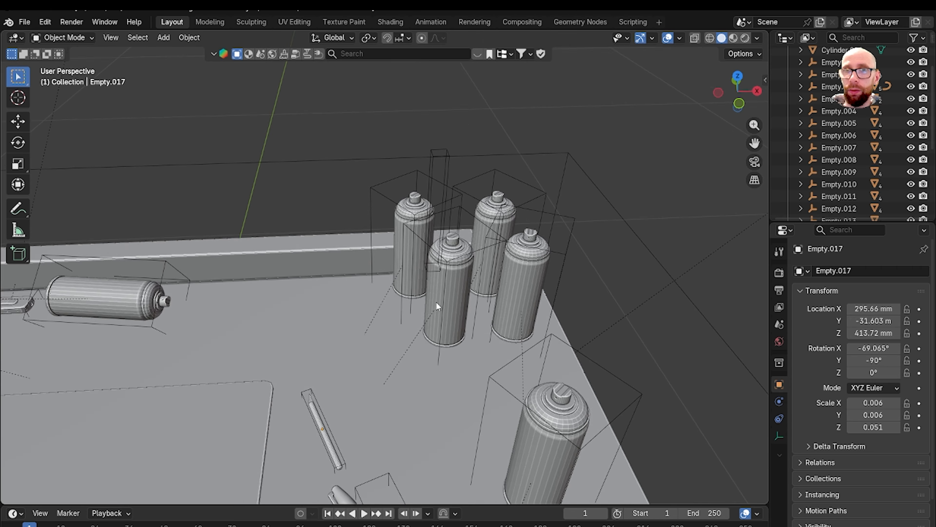
middle_click_drag(436, 302, 437, 277)
left_click(444, 98)
key("Delete")
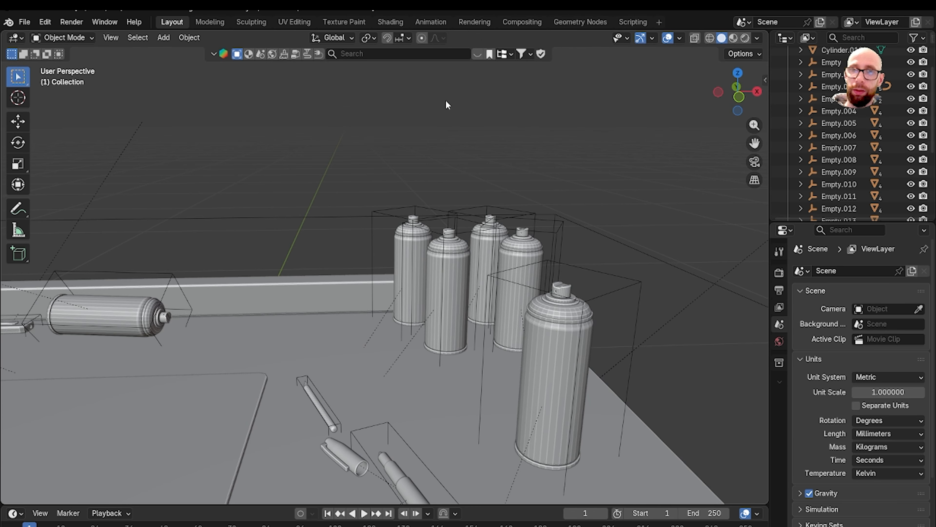
Duplicate the knife's blade, handle and empty together and raise the copy about 78.87 mm in Z
scroll(422, 350, "up", 10)
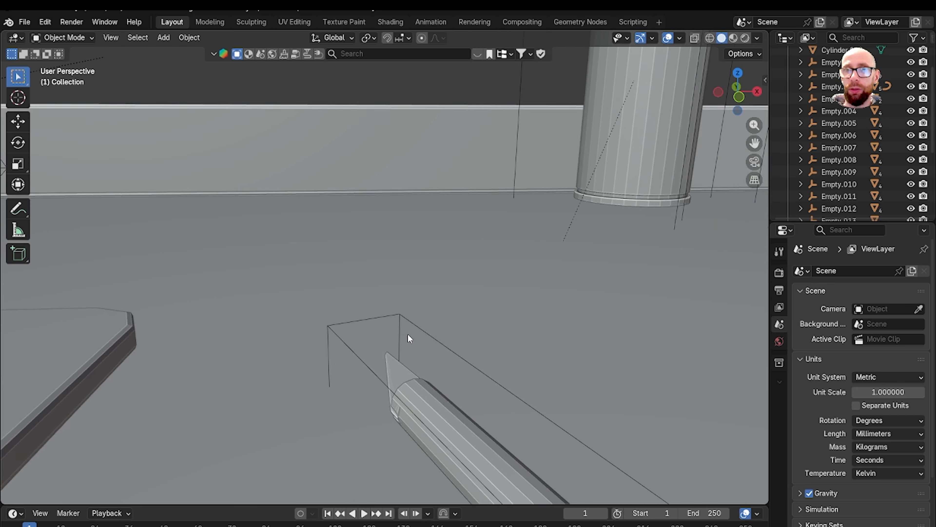
left_click(410, 381)
left_click(431, 420, "shift")
left_click(440, 356, "shift")
scroll(440, 356, "down", 7)
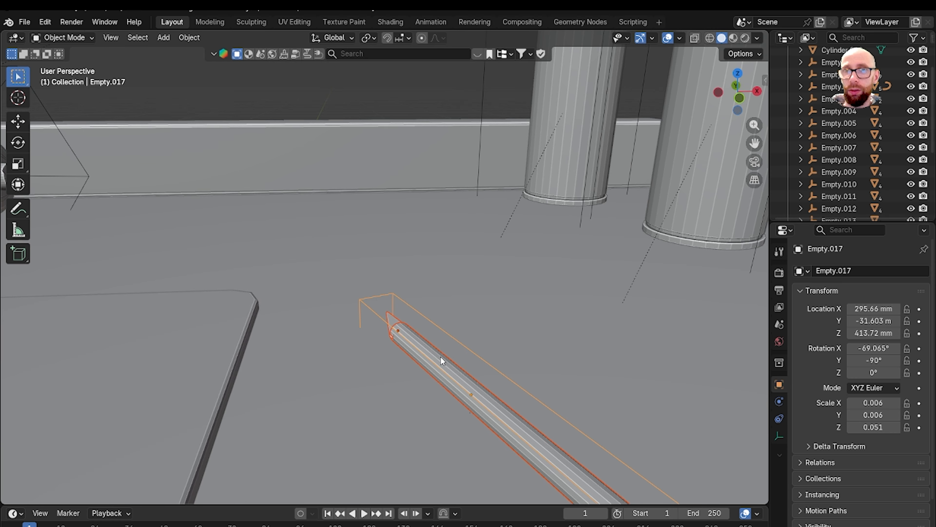
key("shift+d")
key("z")
left_click(437, 220)
scroll(438, 219, "down", 6)
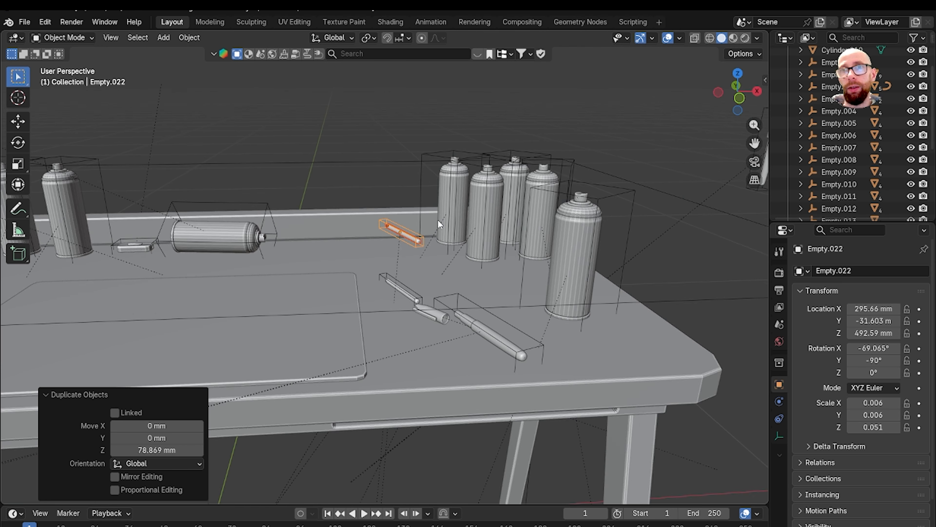
Rotate the duplicated knife 90° about the global X axis to stand it up
type("r")
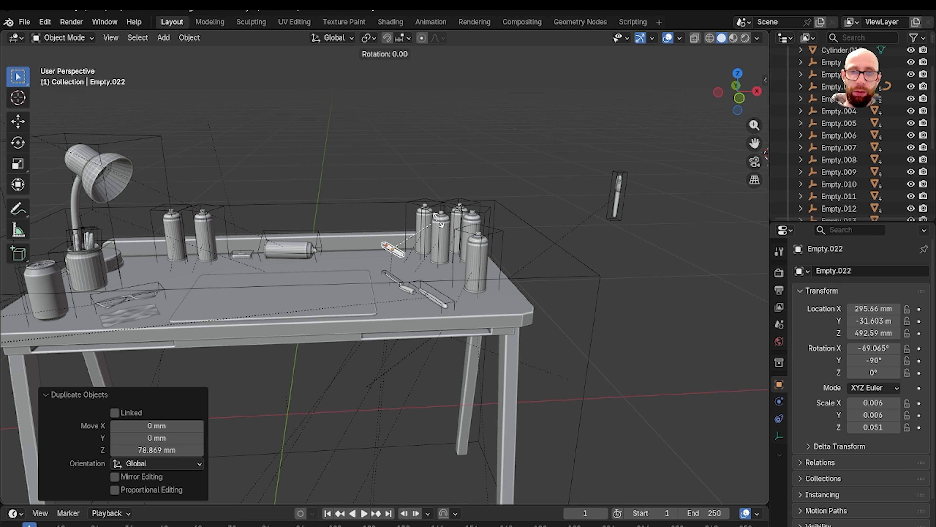
type("x90")
key("Return")
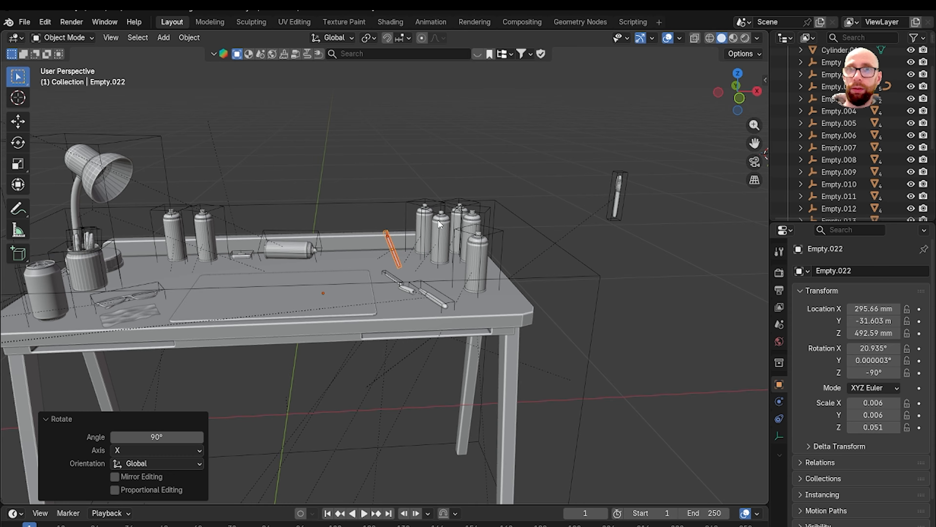
Straighten the duplicated knife in front view by turning it about 21.5°
key("grave")
left_click(411, 203)
scroll(437, 216, "up", 5)
key("KP_Decimal")
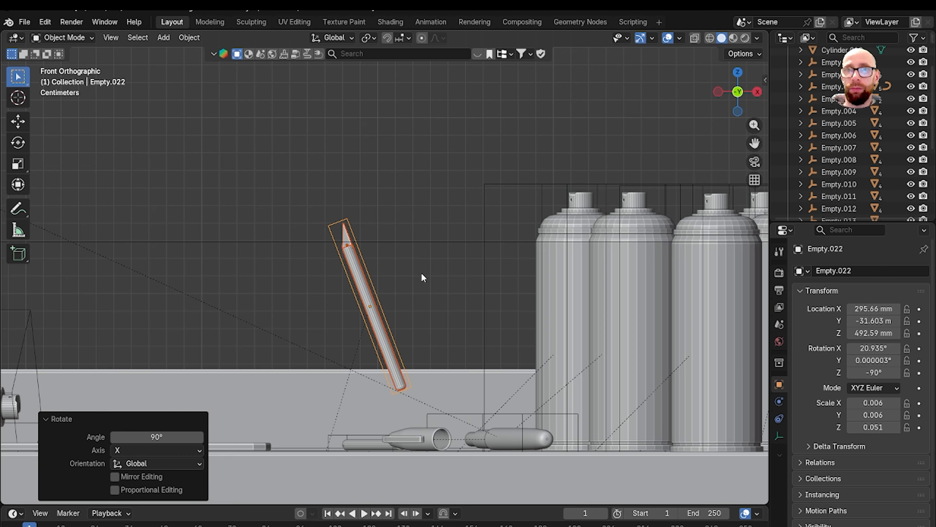
key("r")
left_click(431, 290)
Move the duplicated knife about -764.46 mm in X and 5.96 mm in Z, in line with the pen holder by the lamp
scroll(425, 293, "down", 3)
scroll(426, 293, "down", 5)
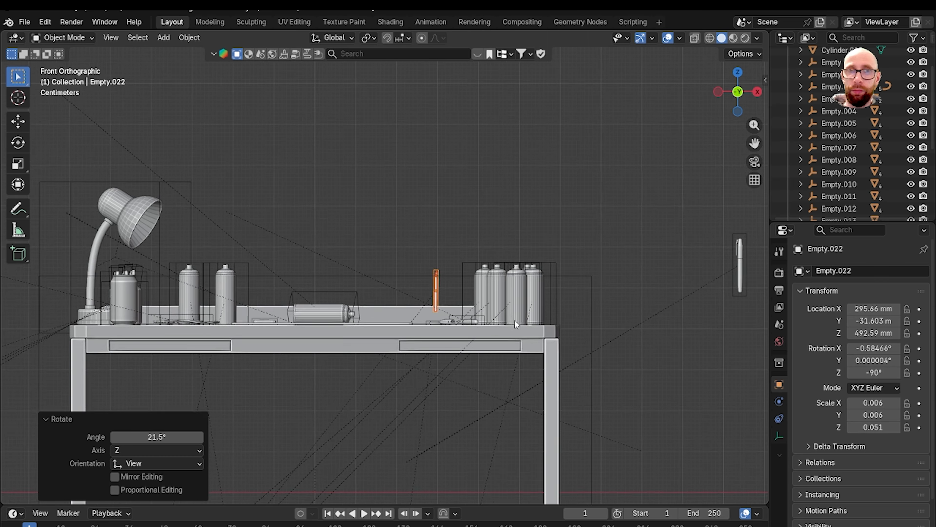
key("g")
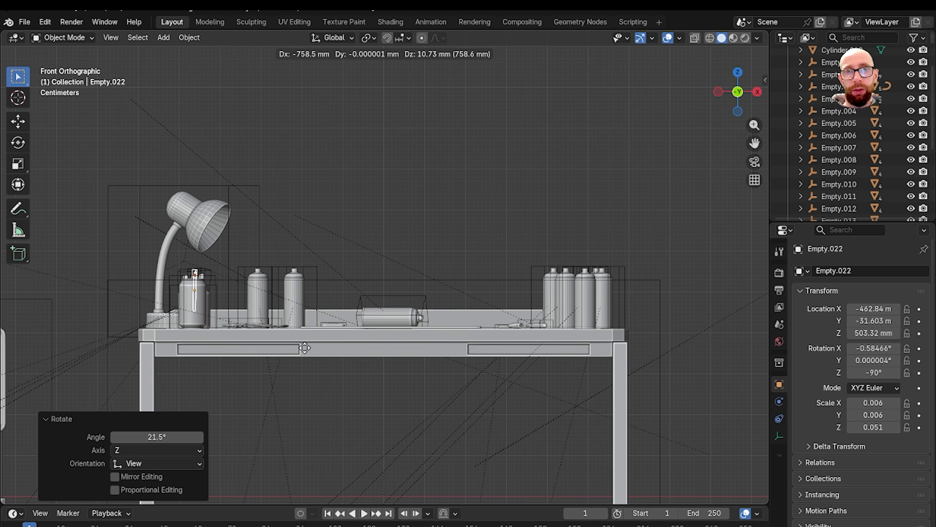
left_click(312, 342)
scroll(295, 327, "up", 5)
scroll(383, 310, "up", 3)
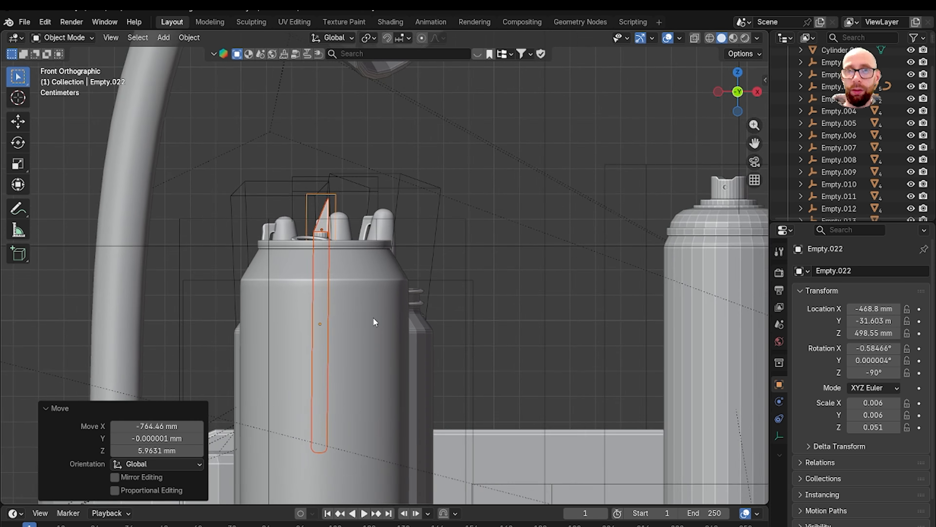
Stretch the duplicated knife along the global Z axis by a factor of 1.245
key("s")
key("z")
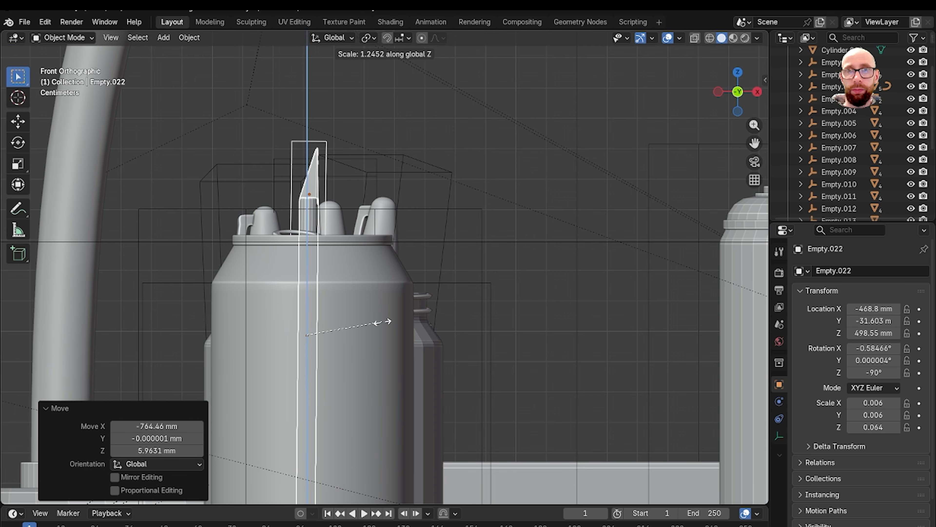
left_click(382, 322)
scroll(382, 322, "down", 3)
In left wireframe view, move the duplicated knife 3.467 mm in Y and -16.372 mm in Z so it sits inside the jar
key("grave")
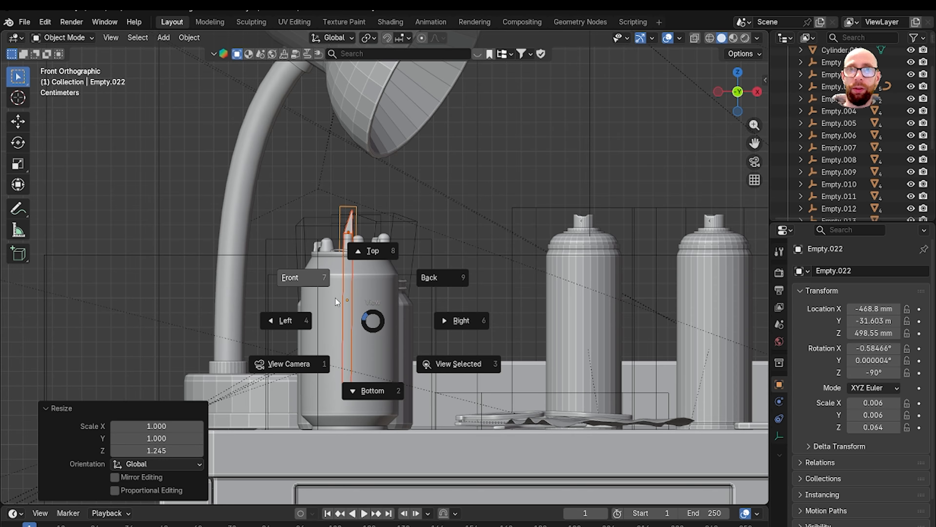
left_click(318, 325)
key("shift+z")
scroll(316, 326, "up", 5)
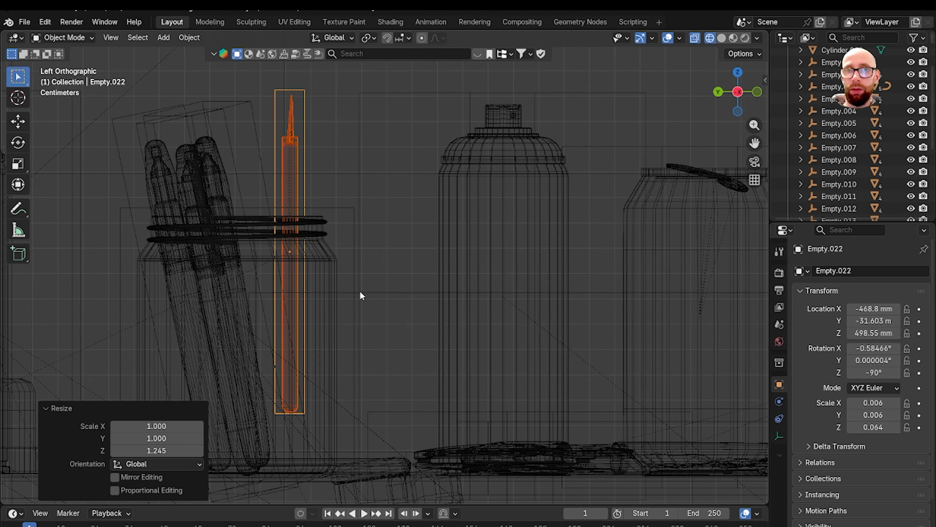
key("g")
left_click(424, 312)
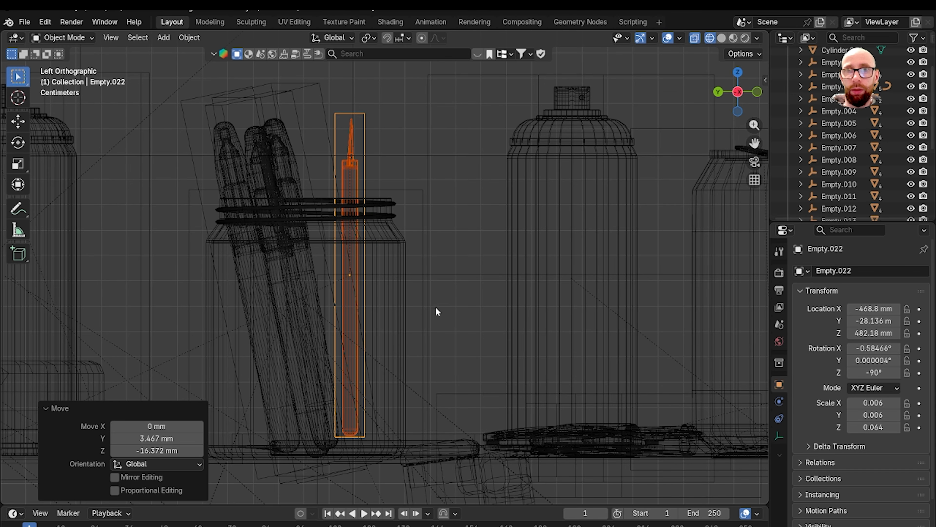
Tilt the duplicated knife 11.8° in front view so it leans inside the pen holder
key("grave")
left_click(401, 256)
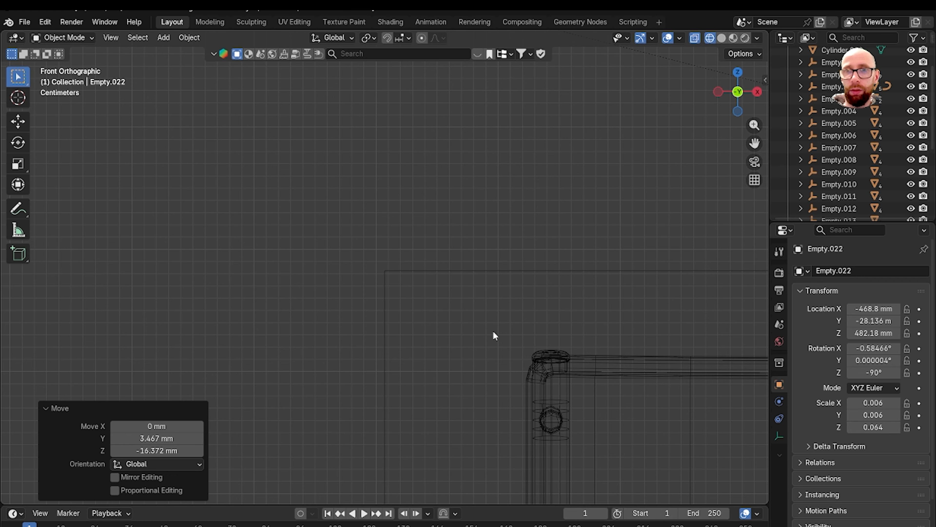
scroll(484, 354, "down", 5)
middle_click_drag(694, 226, 494, 289, "shift")
scroll(494, 289, "up", 4)
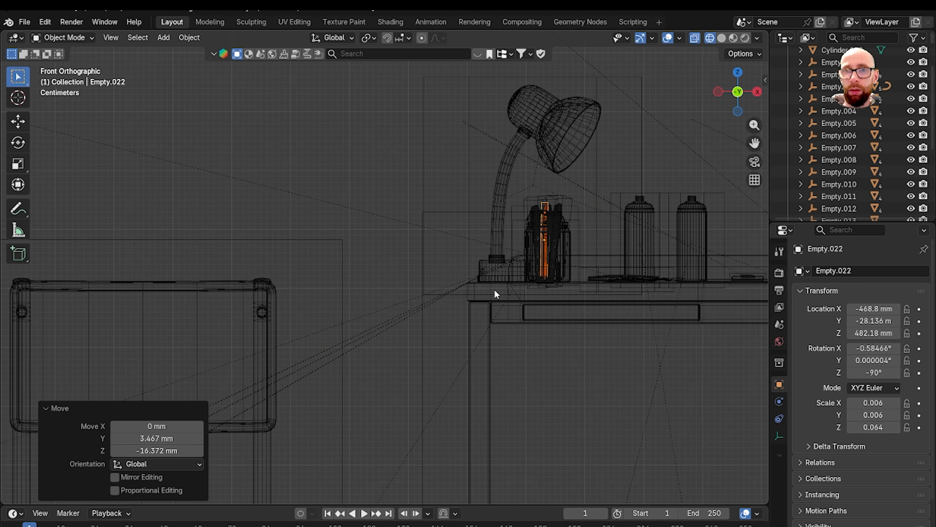
scroll(363, 278, "up", 7)
middle_click_drag(541, 235, 475, 255, "shift")
key("r")
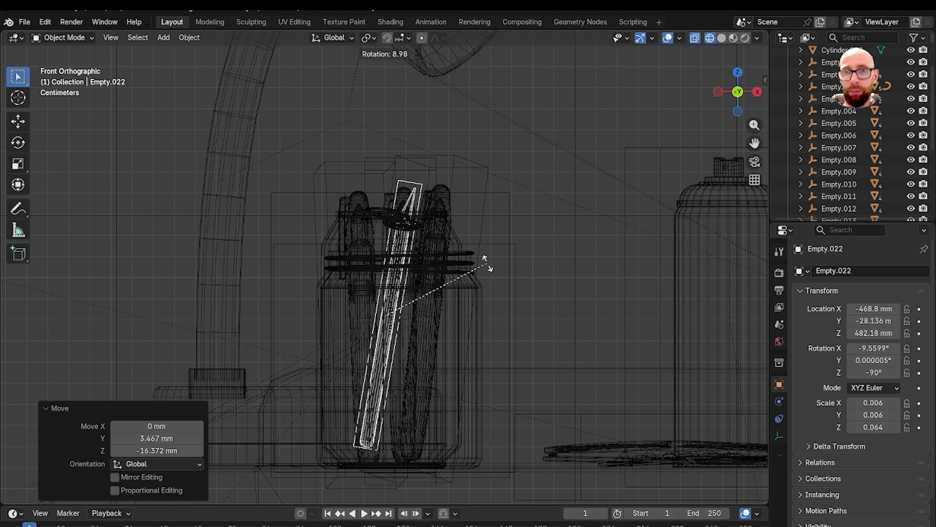
left_click(489, 268)
Move the tilted knife 18.491 mm in X and -6.9341 mm in Z against the jar's side, and return to solid shading
key("g")
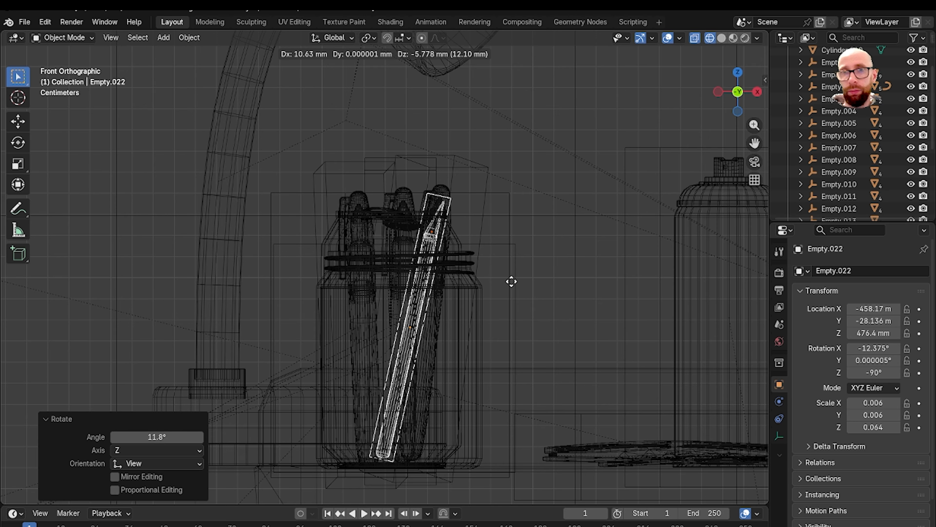
left_click(528, 275)
key("shift+z")
mouse_move(528, 279)
middle_mouse_down()
mouse_move(515, 298)
mouse_move(536, 320)
middle_mouse_up()
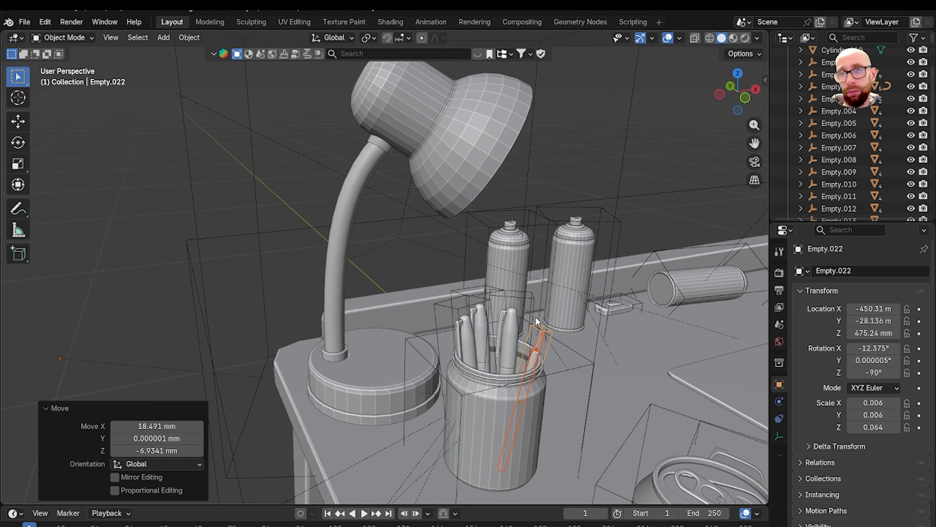
Deselect the knife and examine its placement in the pen holder and the arrangement of props on the desk
left_click(639, 229)
scroll(522, 244, "up", 3)
middle_click_drag(630, 295, 495, 250, "shift")
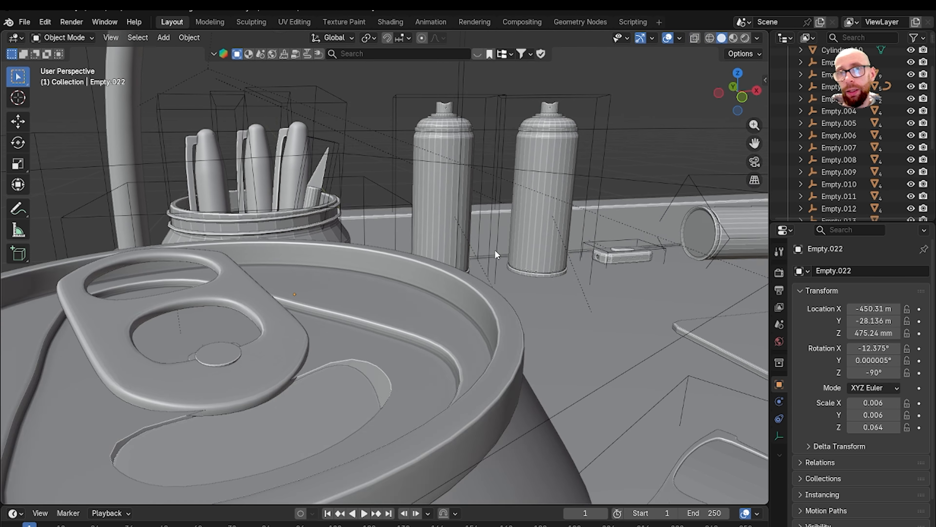
scroll(494, 250, "down", 2)
scroll(470, 259, "down", 6)
scroll(367, 262, "up", 3)
middle_click_drag(573, 264, 428, 246, "shift")
scroll(356, 276, "down", 5)
Save the desk scene to its current file
left_click(25, 22)
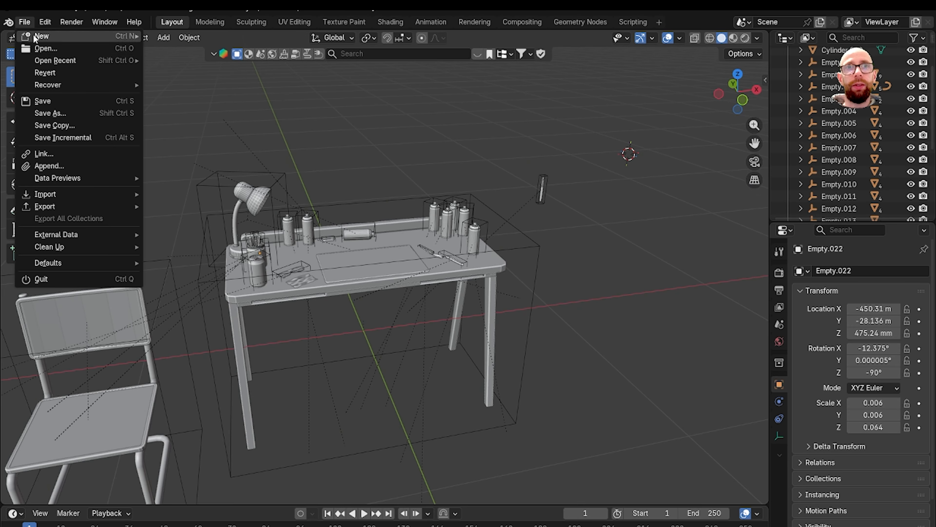
left_click(70, 104)
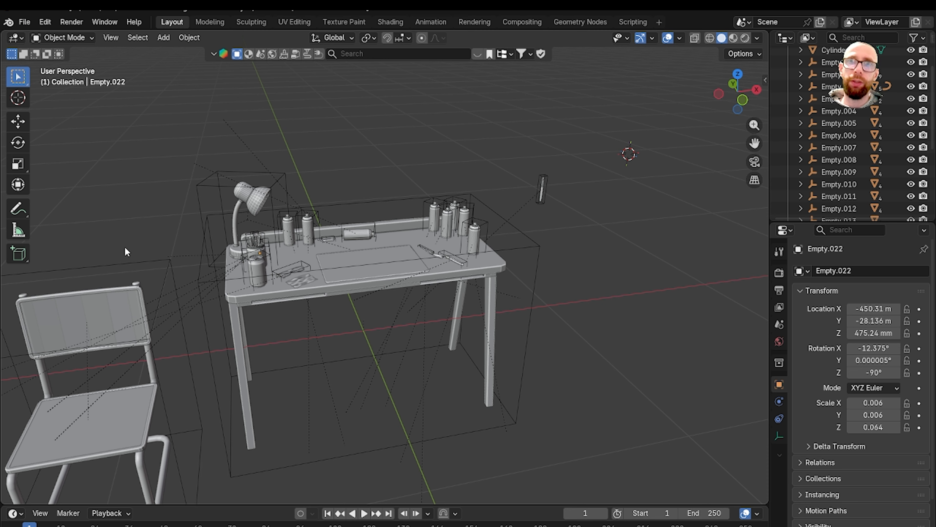
middle_click_drag(302, 240, 263, 224)
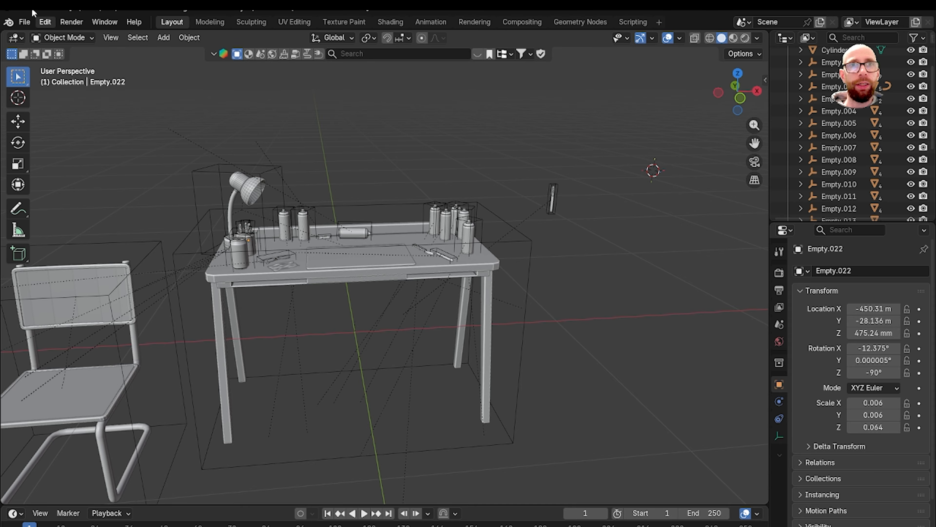
left_click(24, 21)
left_click(71, 100)
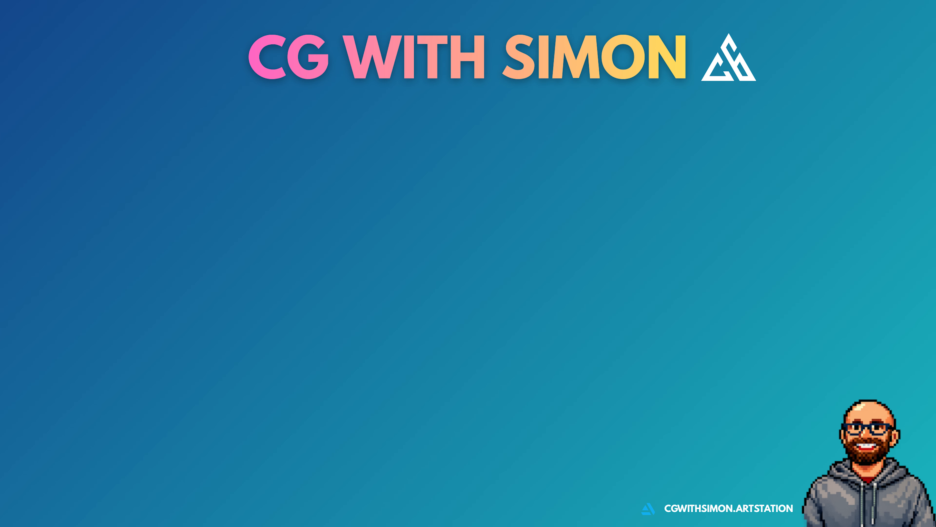